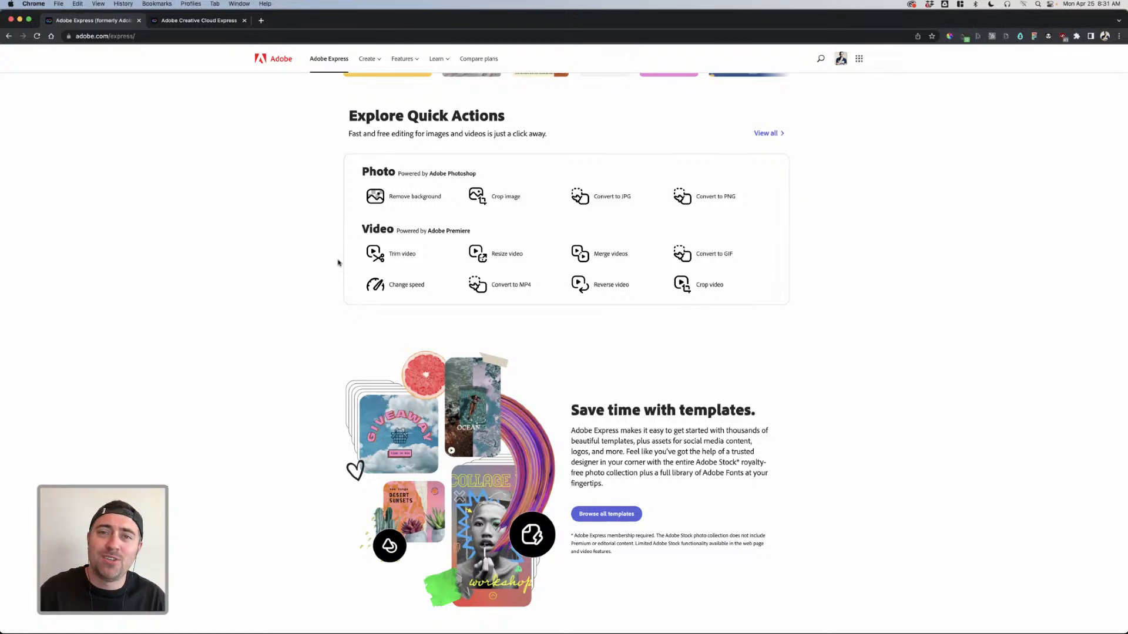
Step: Look through the Adobe Express landing page's feature sections, and switch to the Adobe Creative Cloud Express web app
scroll(339, 264, "down", 7)
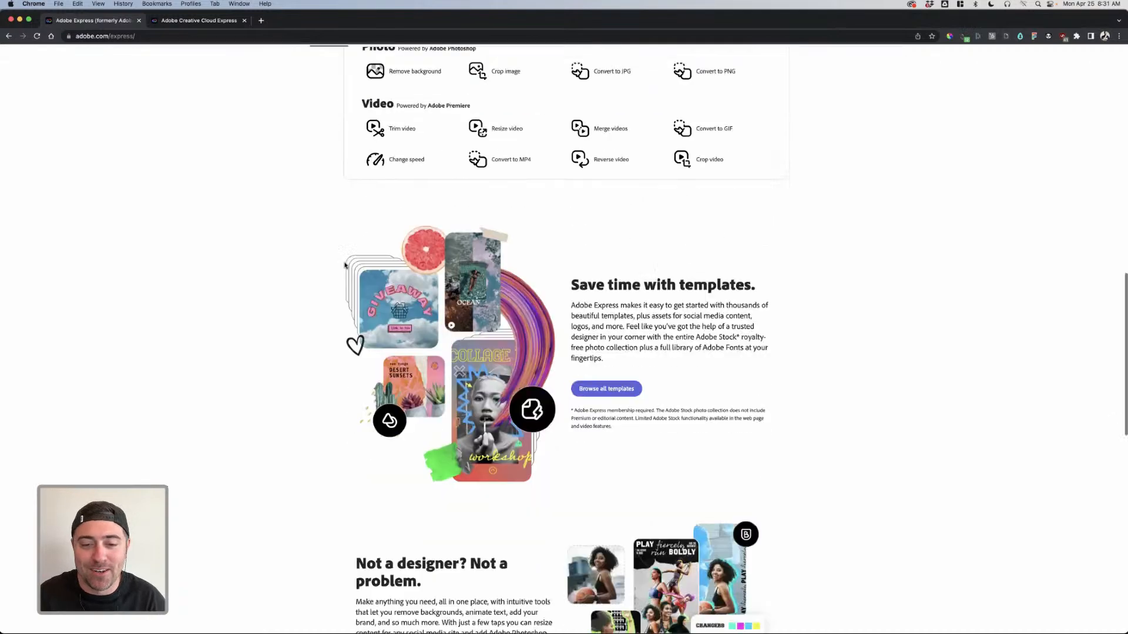
scroll(344, 268, "down", 1)
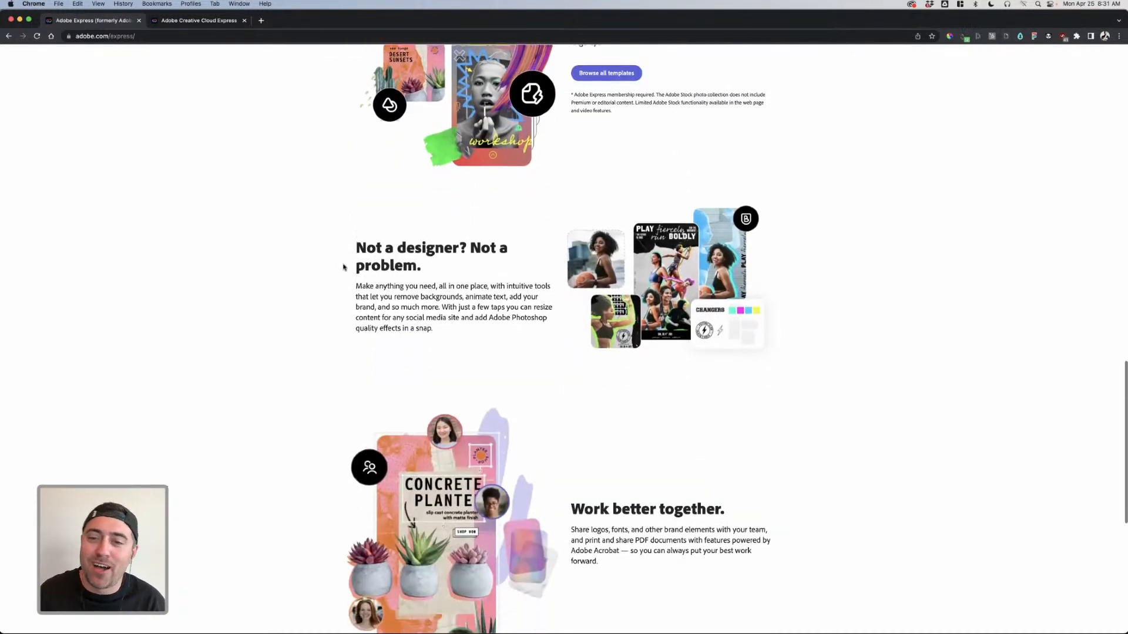
scroll(291, 168, "up", 20)
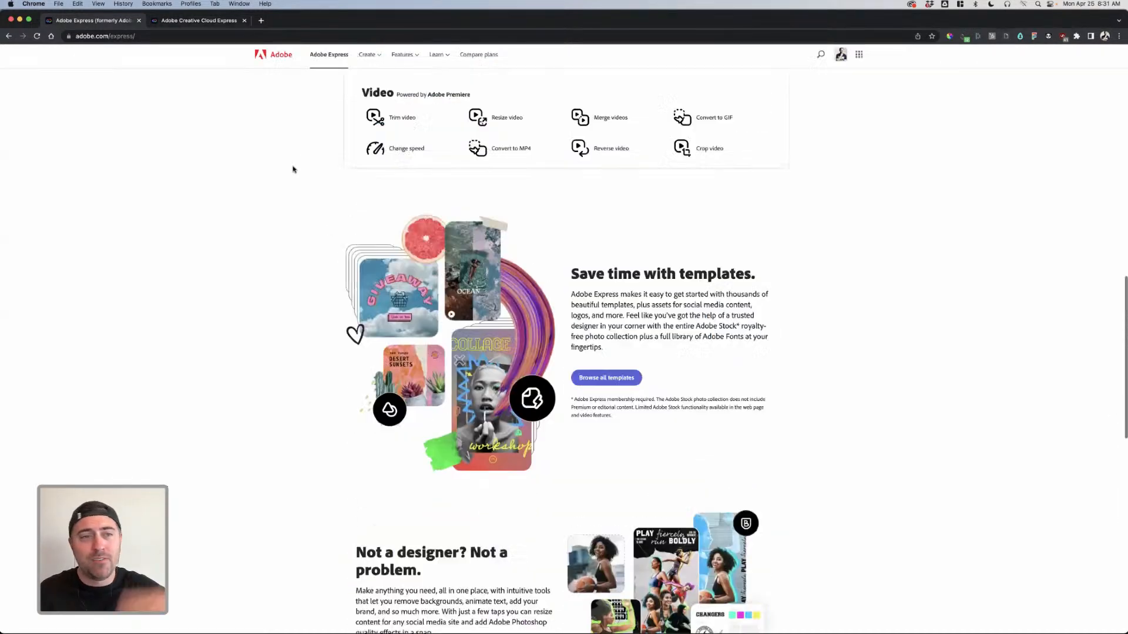
left_click(215, 23)
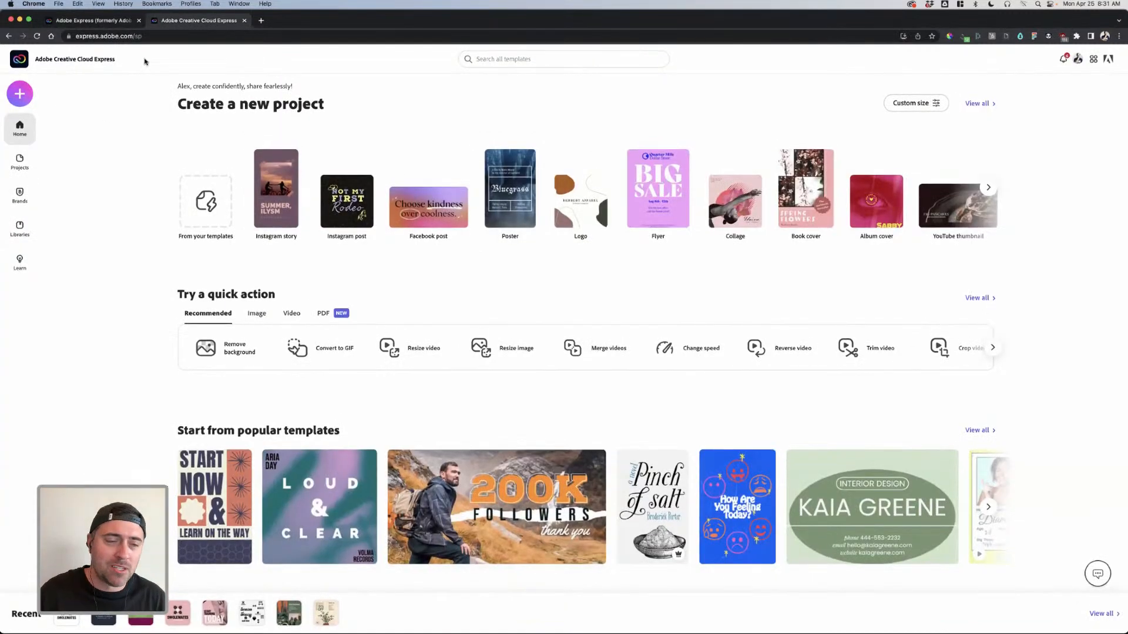
Step: Review the project creation options and the Projects, Brands and Libraries pages, ending back on the home page
left_click(26, 97)
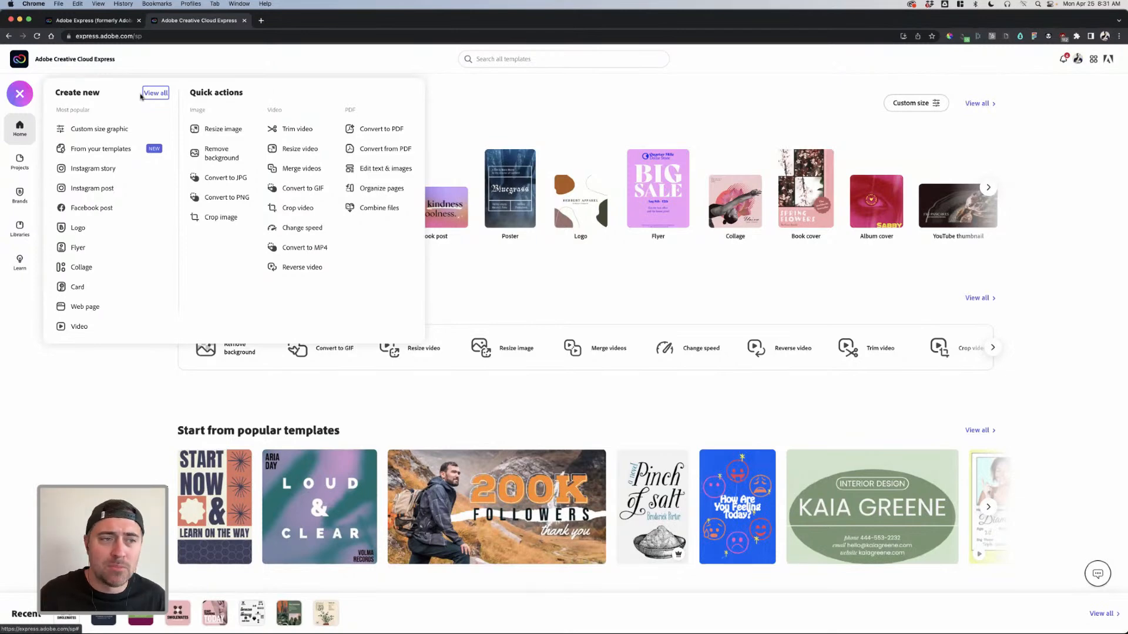
left_click(21, 167)
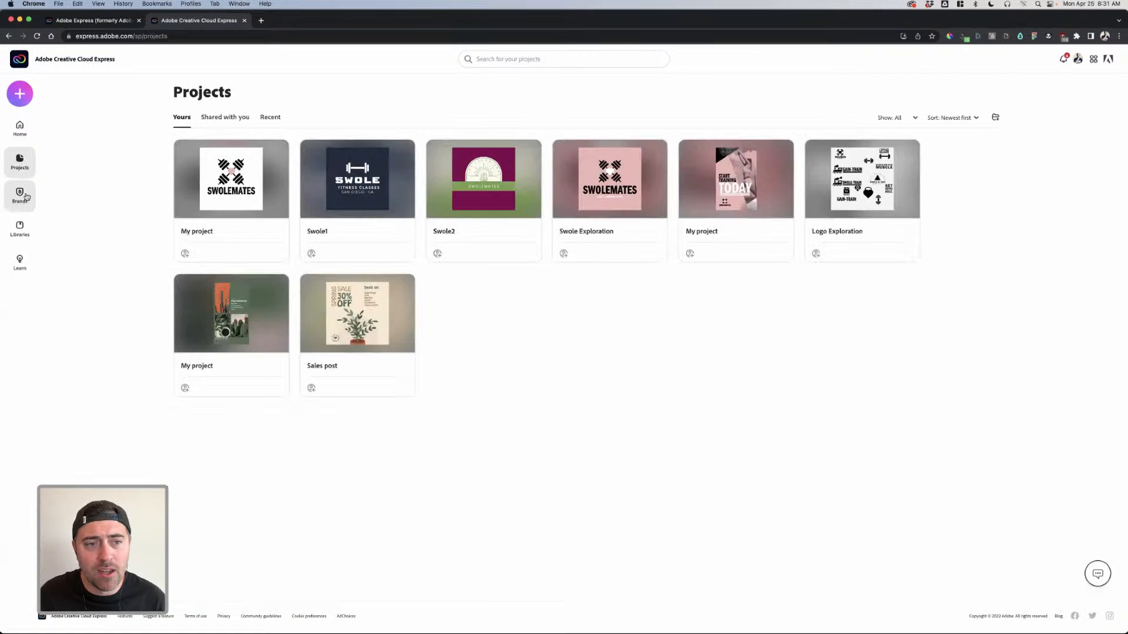
left_click(26, 196)
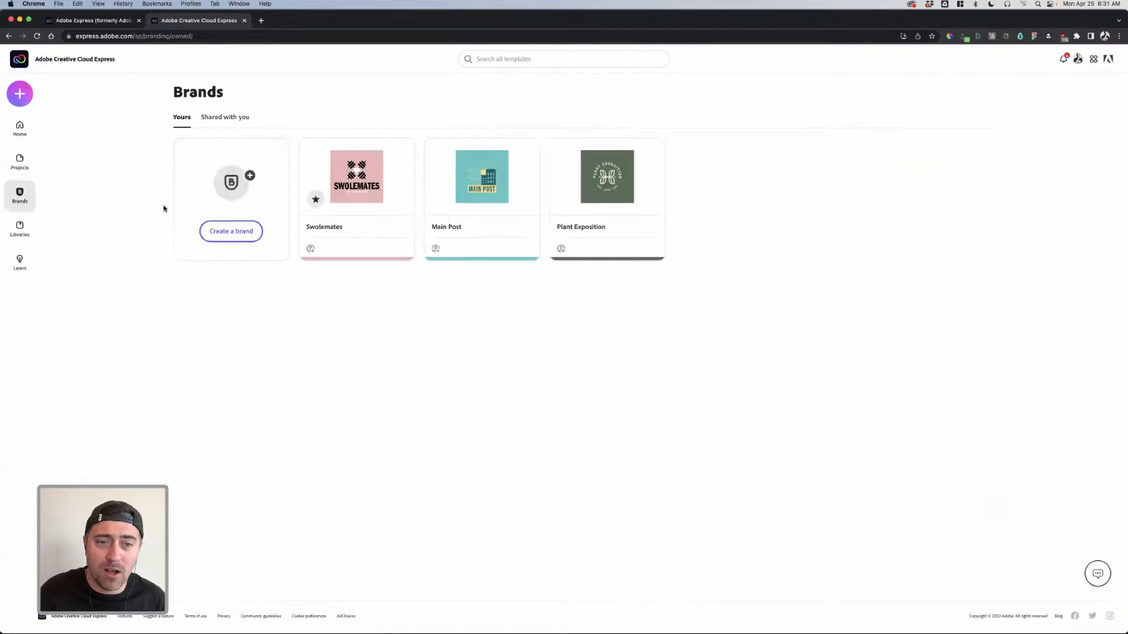
mouse_move(334, 217)
left_click(35, 230)
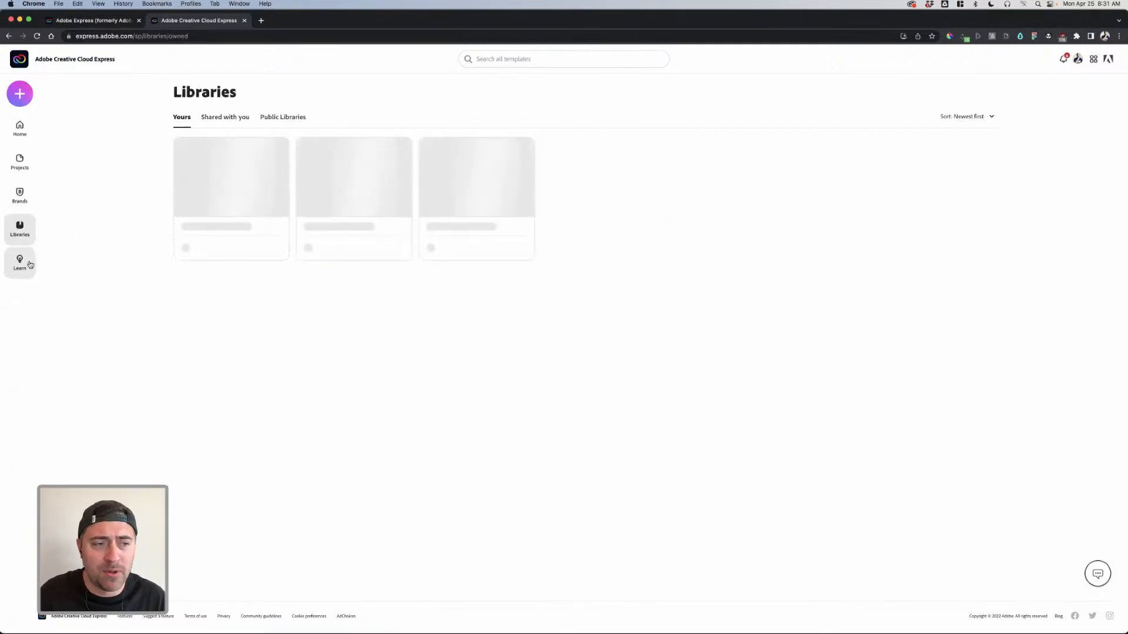
left_click(19, 127)
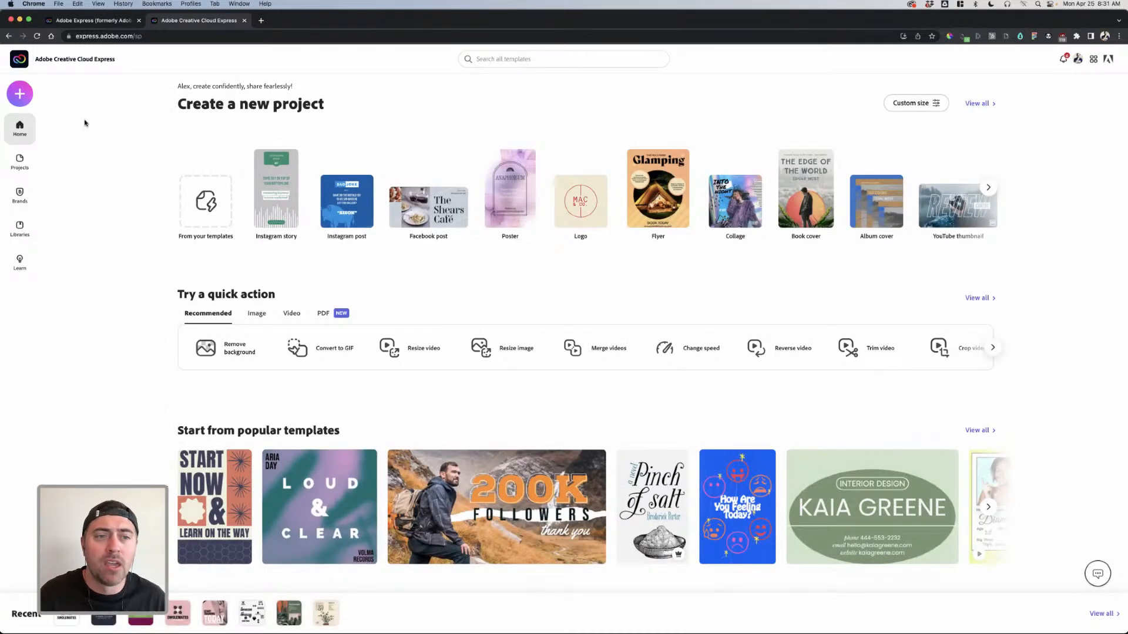
Step: Examine the home page's image, video and PDF quick actions and the template categories below them
scroll(276, 188, "down", 2)
scroll(299, 184, "up", 2)
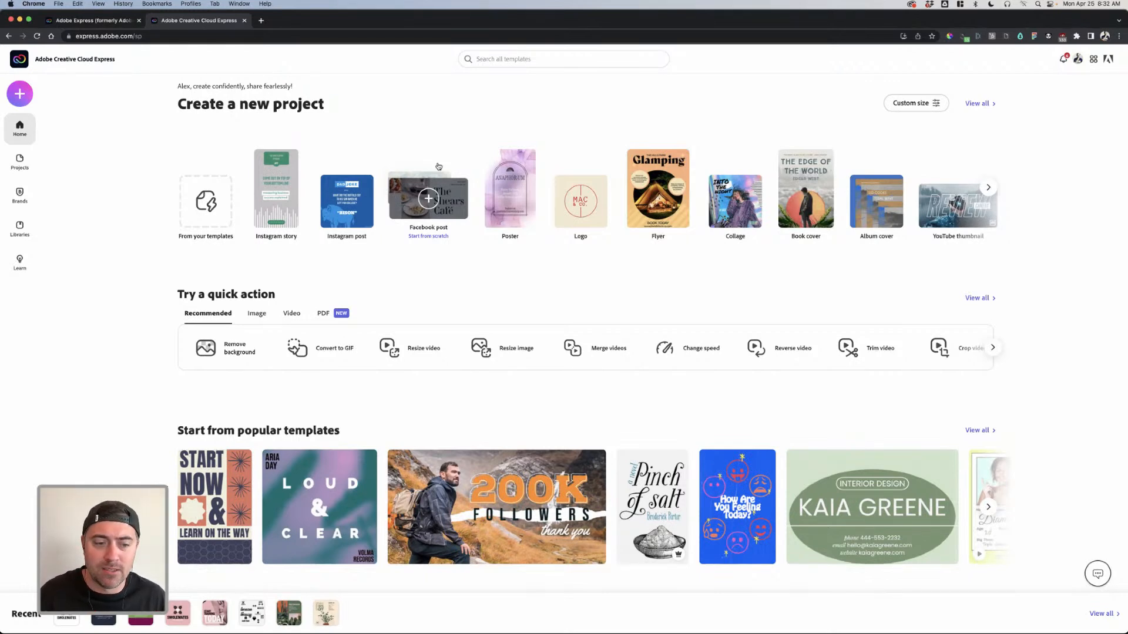
scroll(434, 165, "down", 3)
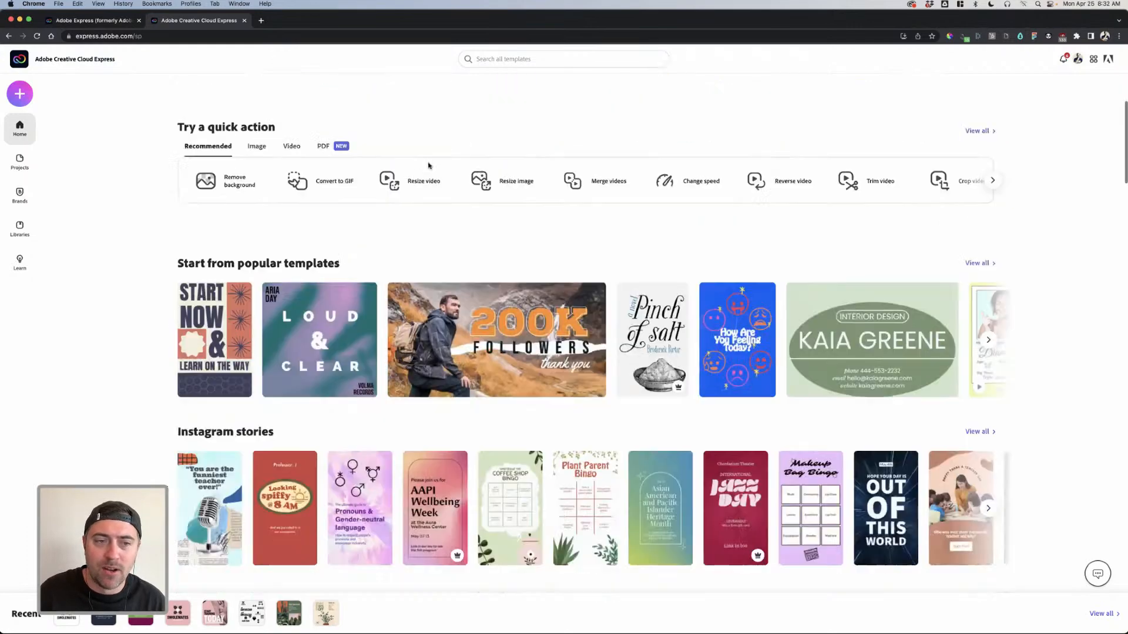
left_click(262, 147)
left_click(291, 146)
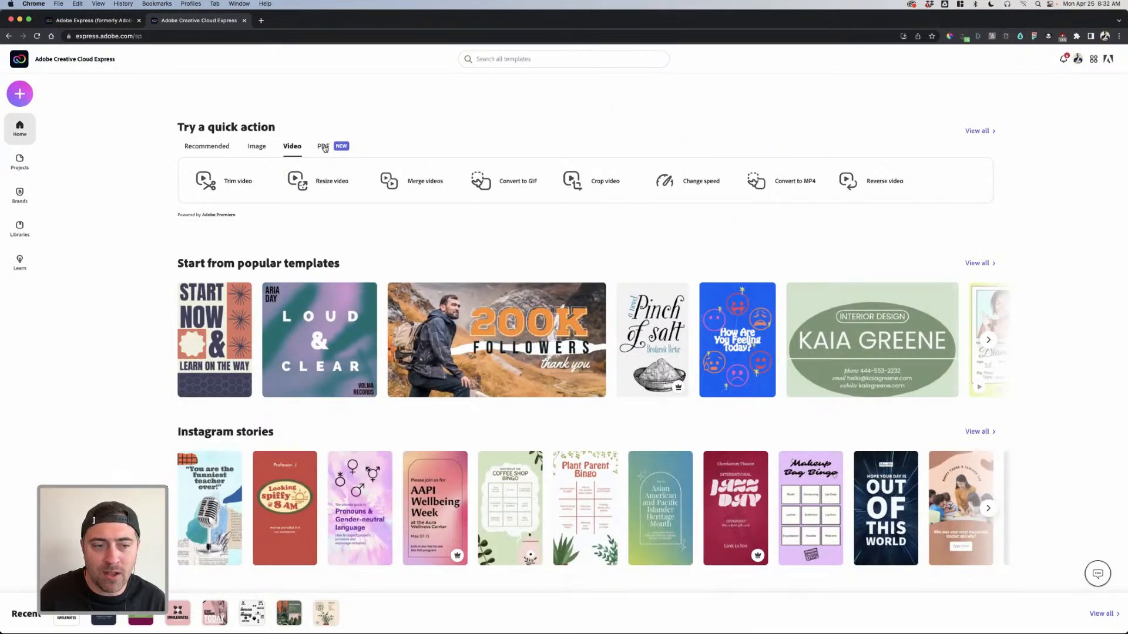
left_click(323, 147)
scroll(327, 235, "down", 5)
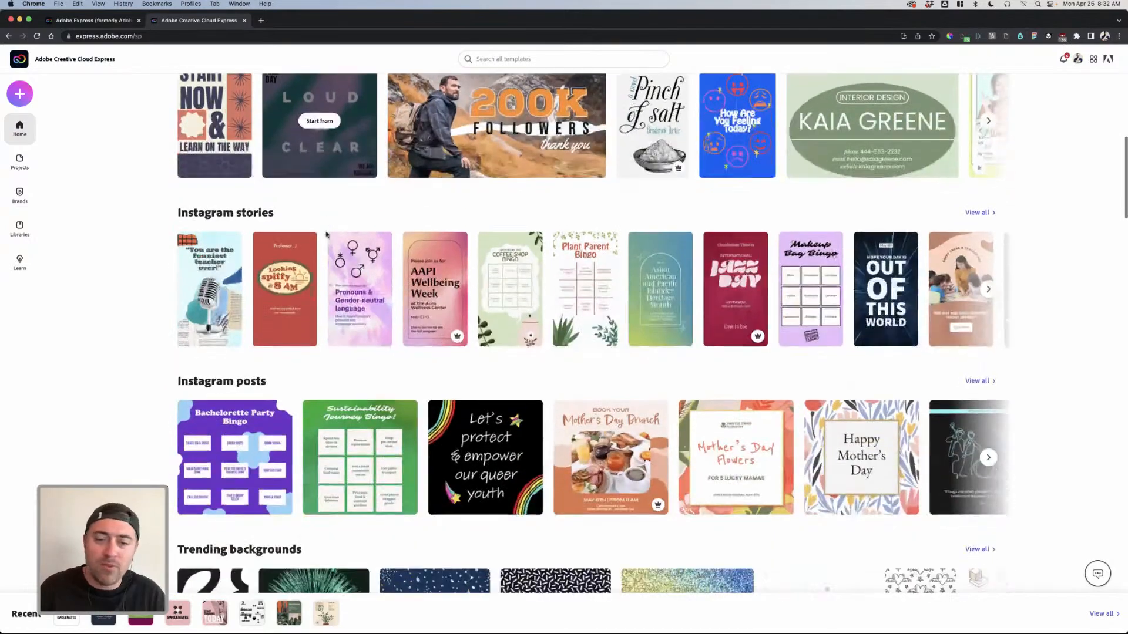
scroll(326, 235, "down", 5)
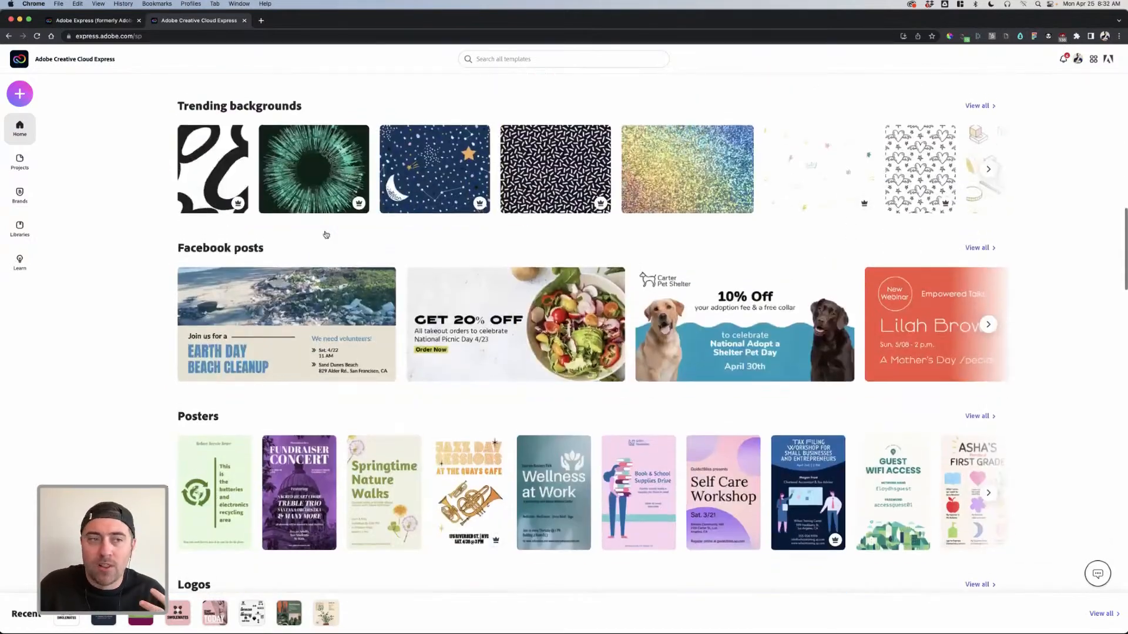
scroll(322, 234, "up", 8)
scroll(45, 79, "up", 5)
Step: Create a new blank logo project and show the canvas resize options
left_click(19, 94)
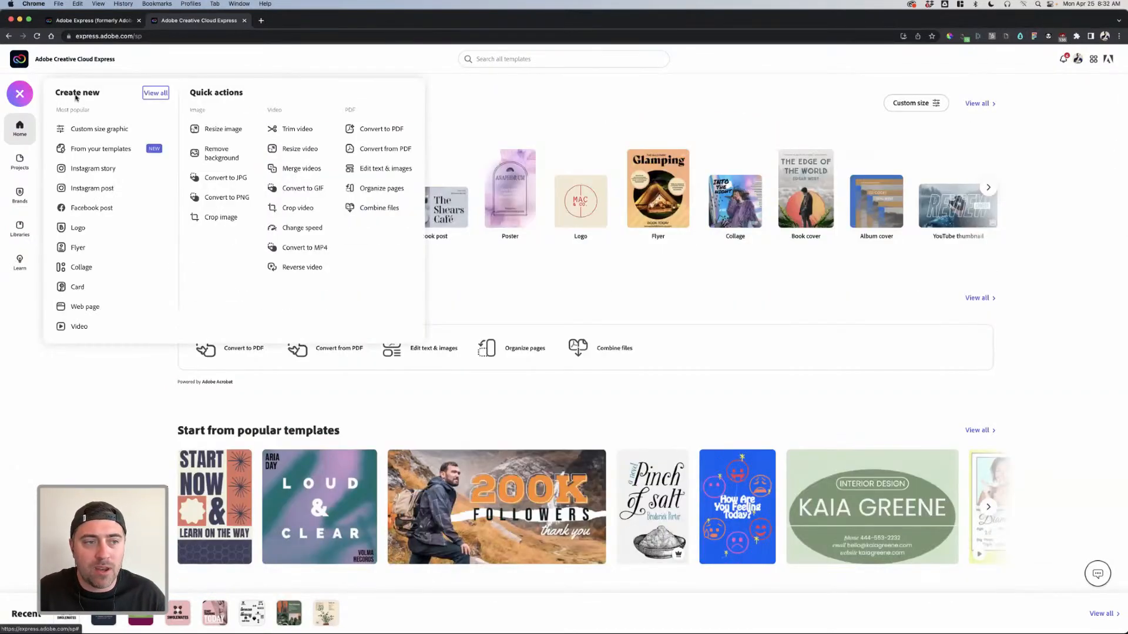
left_click(82, 231)
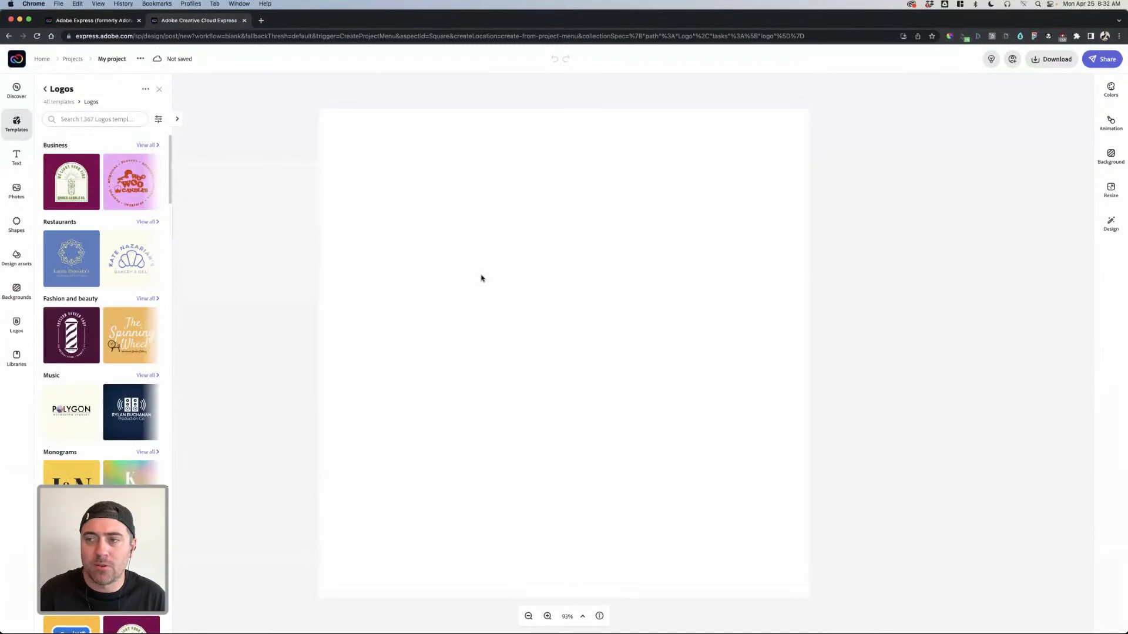
left_click(1110, 189)
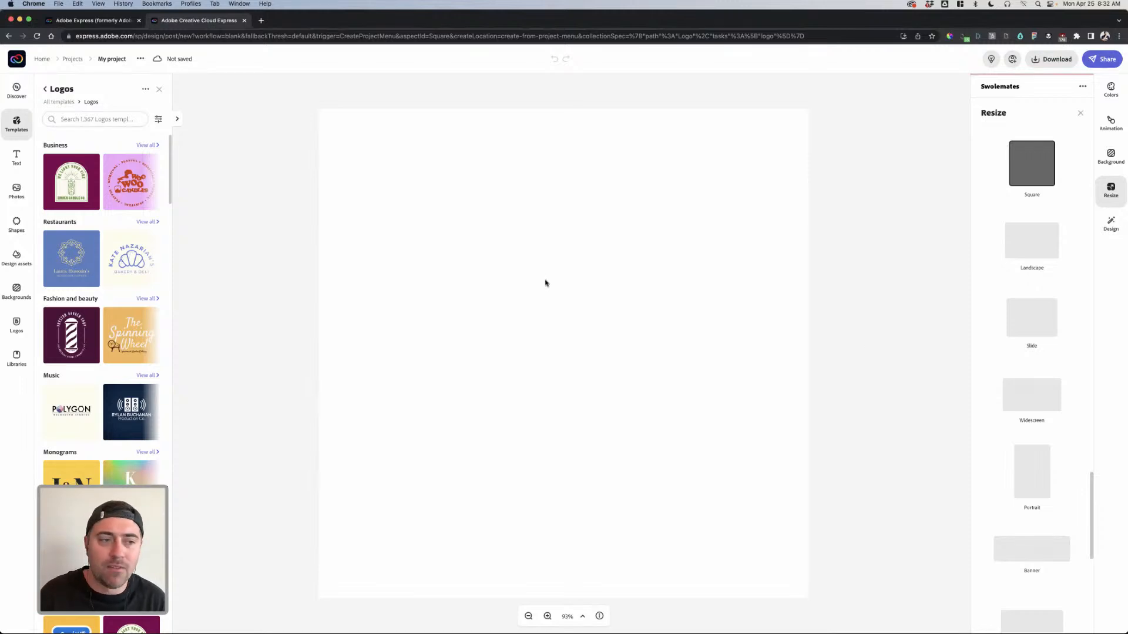
Step: Browse the logo templates and apply the dark blue "Adrift RV Rentals" template to the canvas
scroll(90, 213, "down", 3)
scroll(65, 270, "up", 3)
scroll(89, 259, "down", 2)
scroll(90, 259, "down", 10)
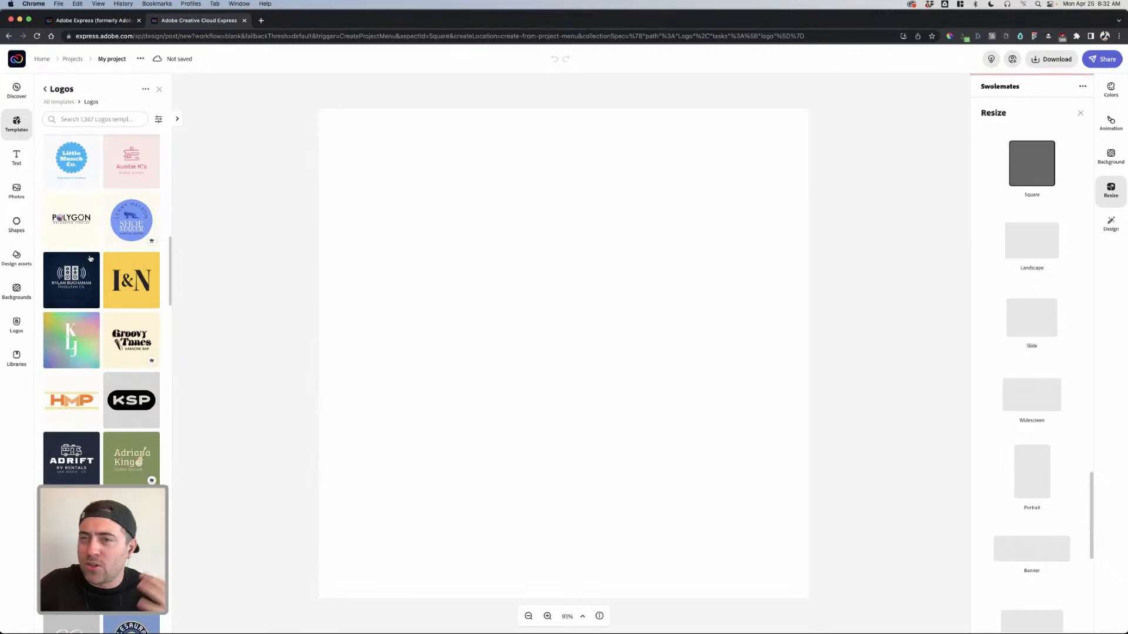
scroll(90, 259, "down", 1)
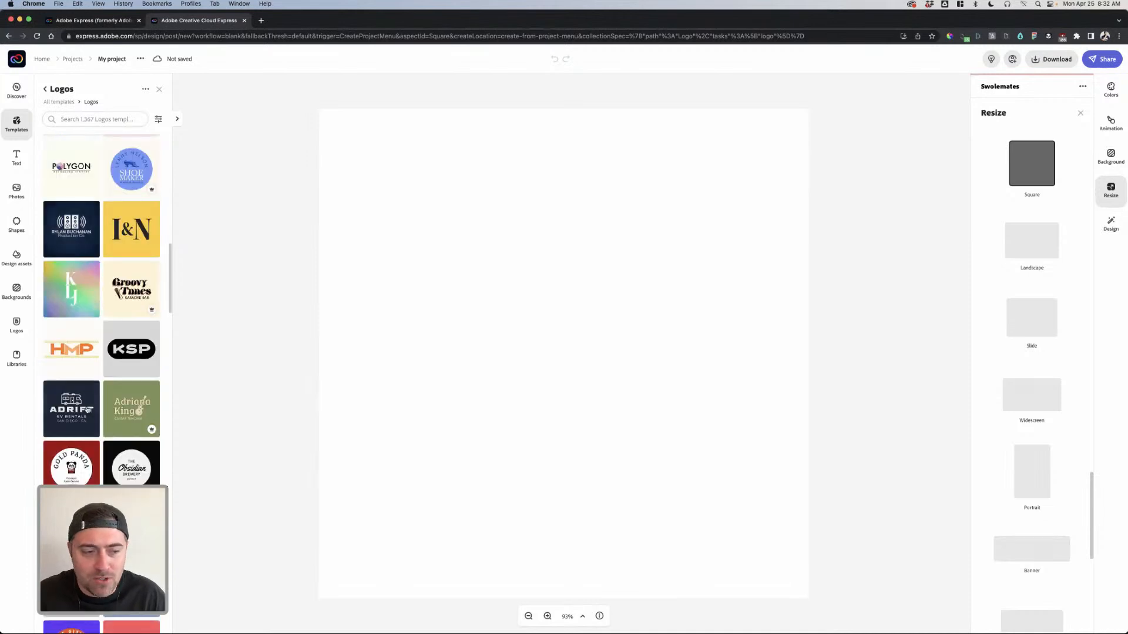
left_click(87, 409)
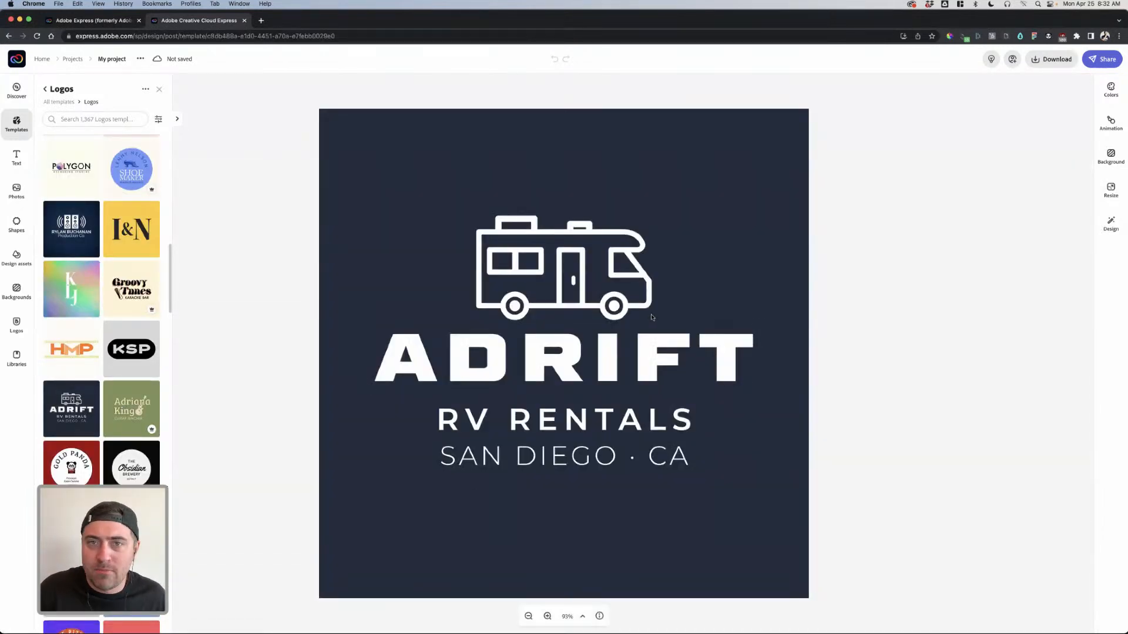
Step: Change the logo's main title text from "Adrift" to "Lifted"
left_click(584, 357)
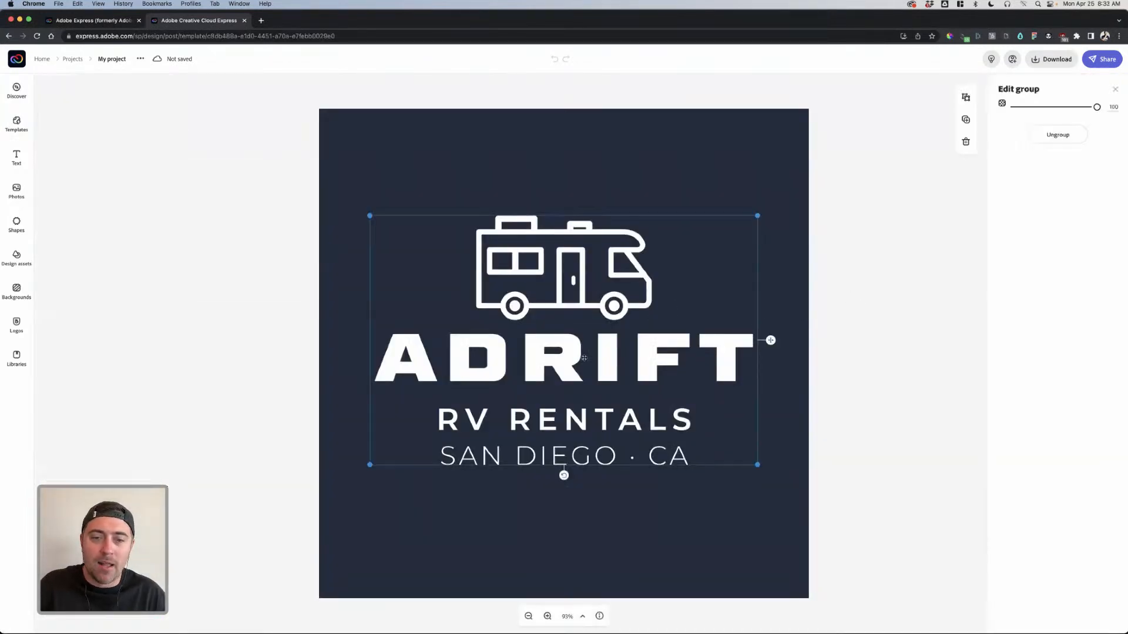
left_click(582, 357)
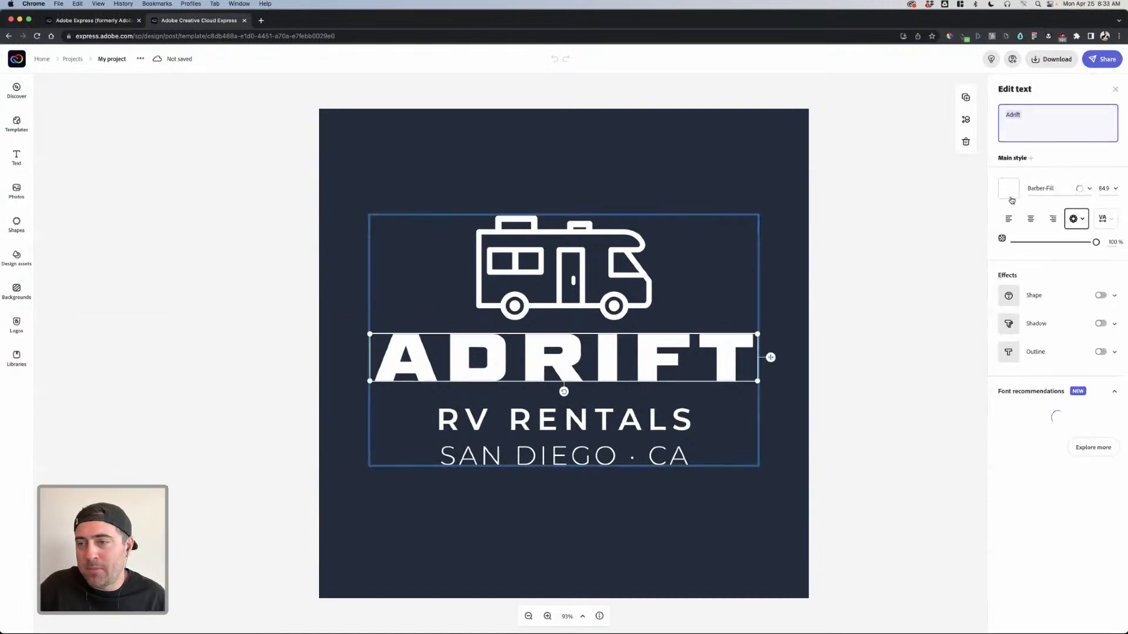
type("Lifted")
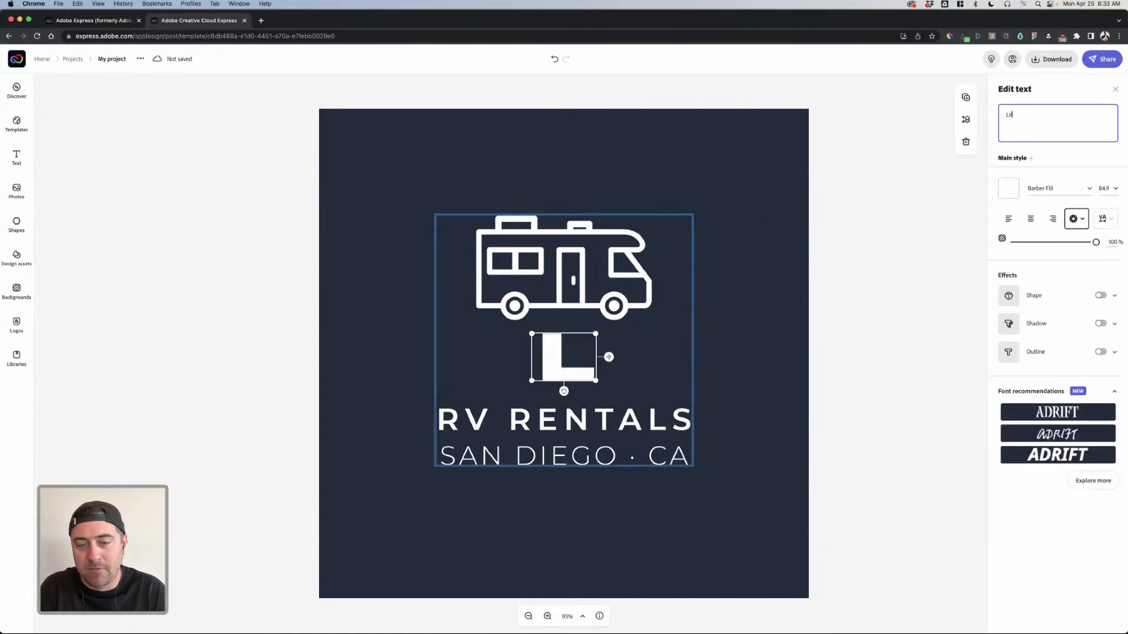
left_click(872, 145)
Step: Select the RV icon inside the logo group and search the replacement shapes for "weights"
left_click(582, 260)
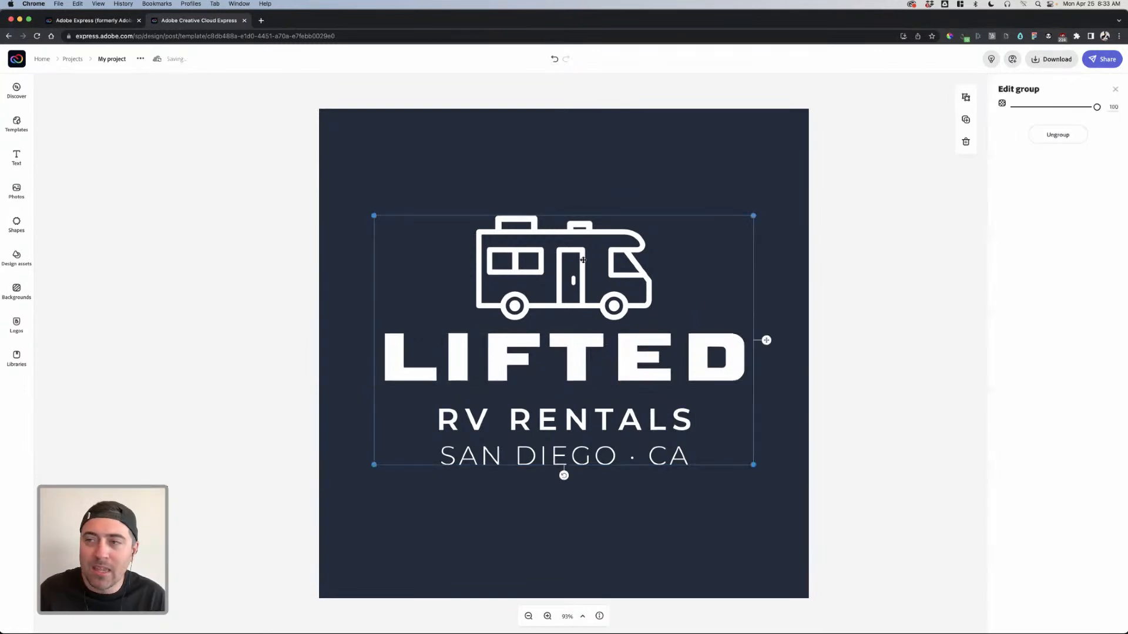
left_click(583, 261)
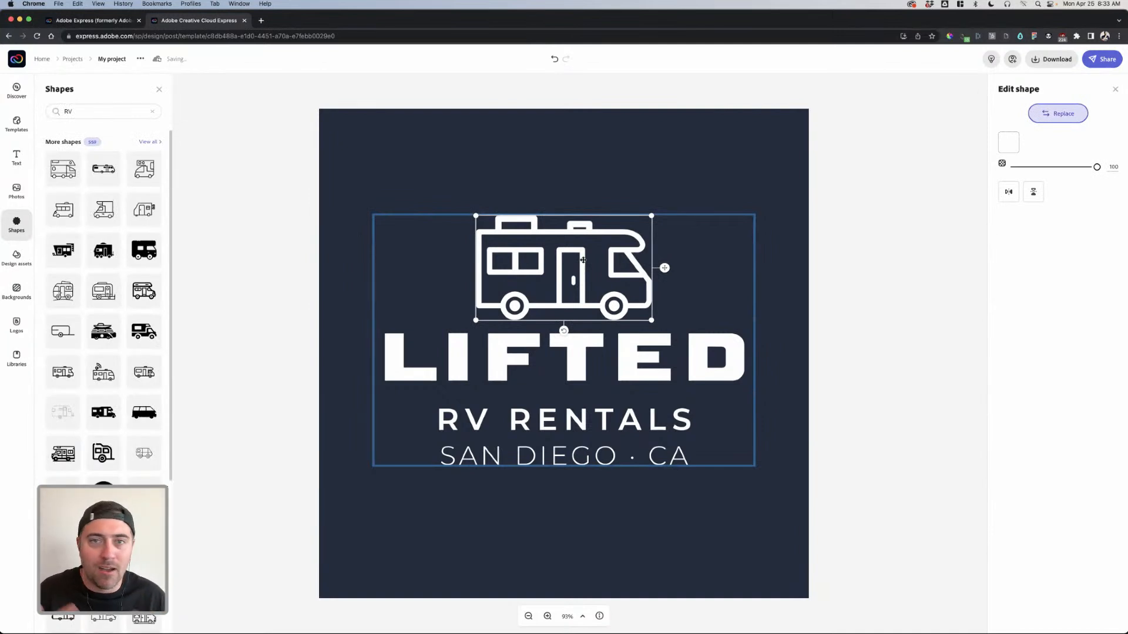
left_click(67, 112)
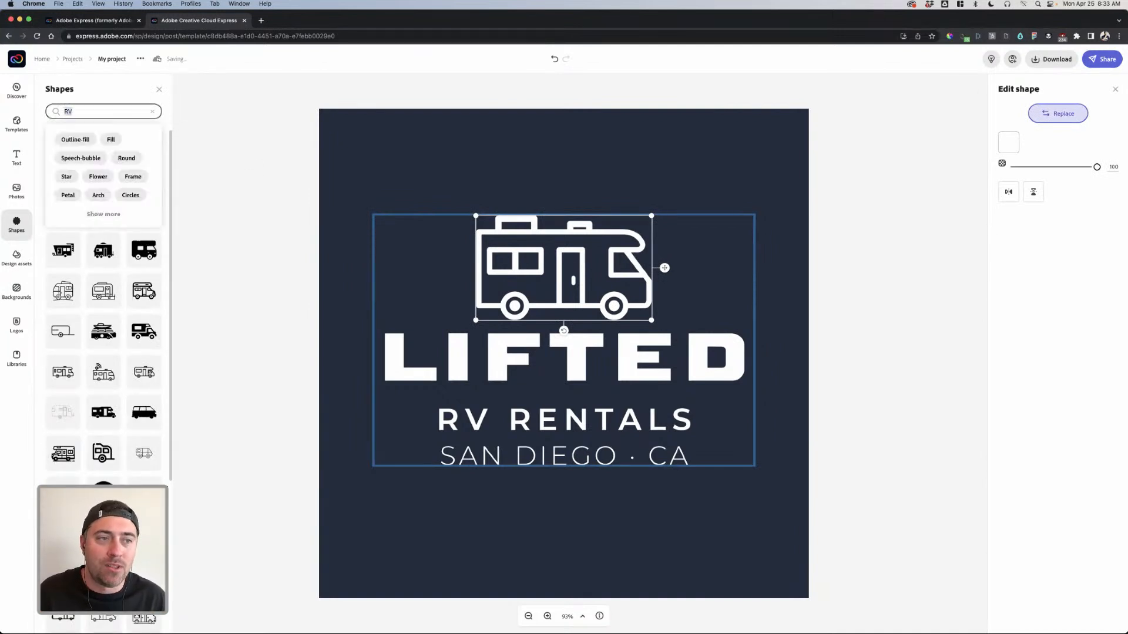
type("w")
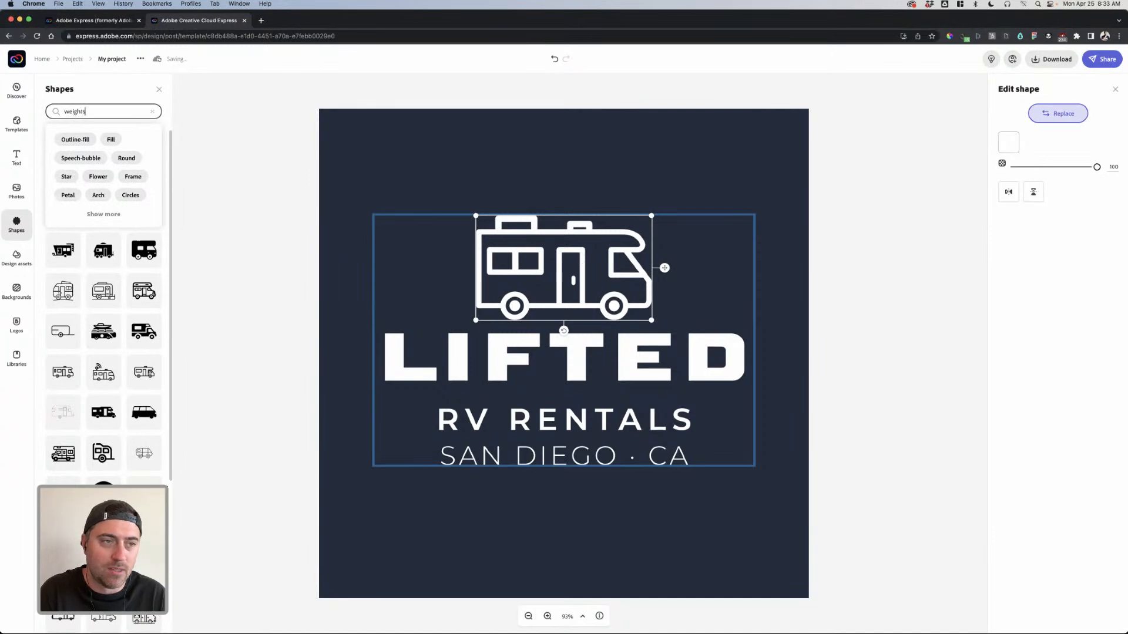
type("eights")
key("Return")
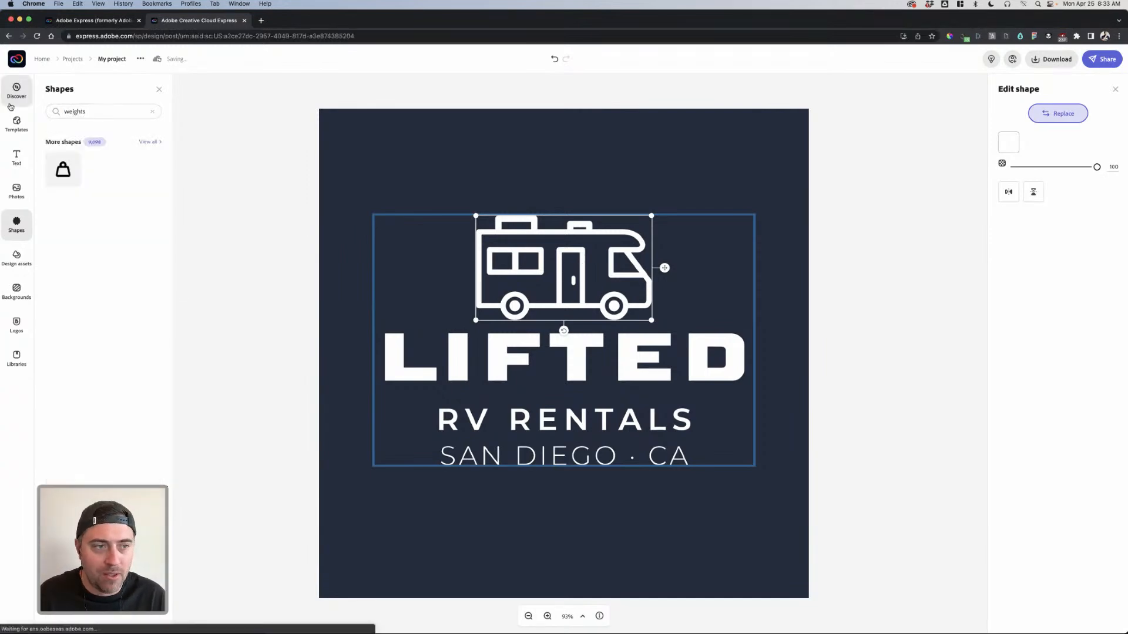
Step: Replace the RV icon with the outlined kettlebell shape that has a round emblem in its centre
scroll(117, 286, "down", 2)
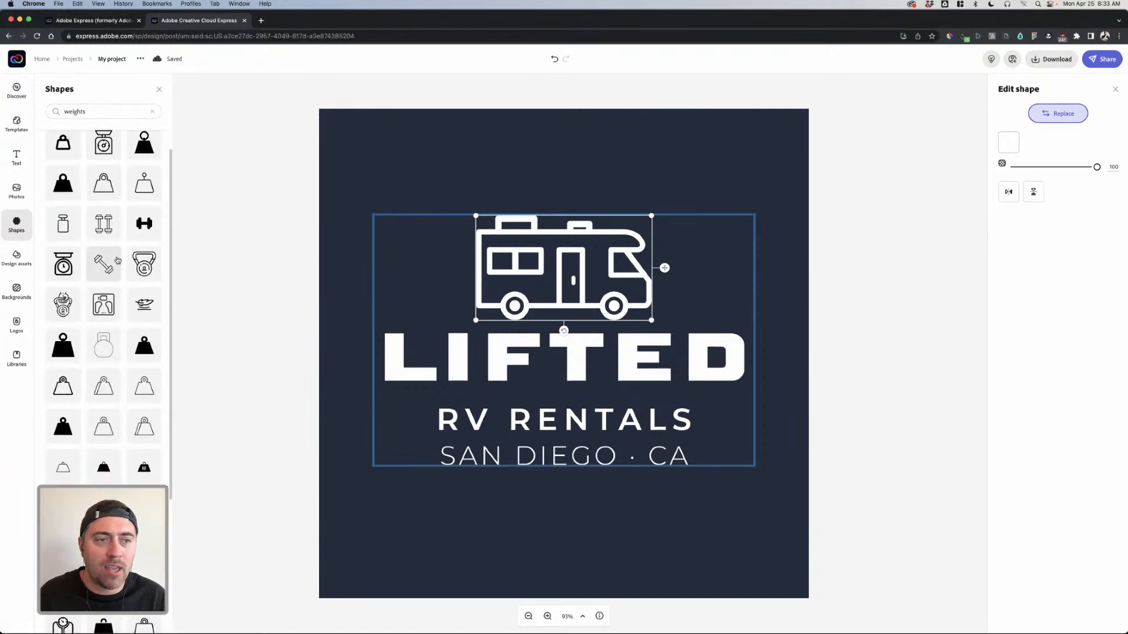
scroll(105, 337, "down", 5)
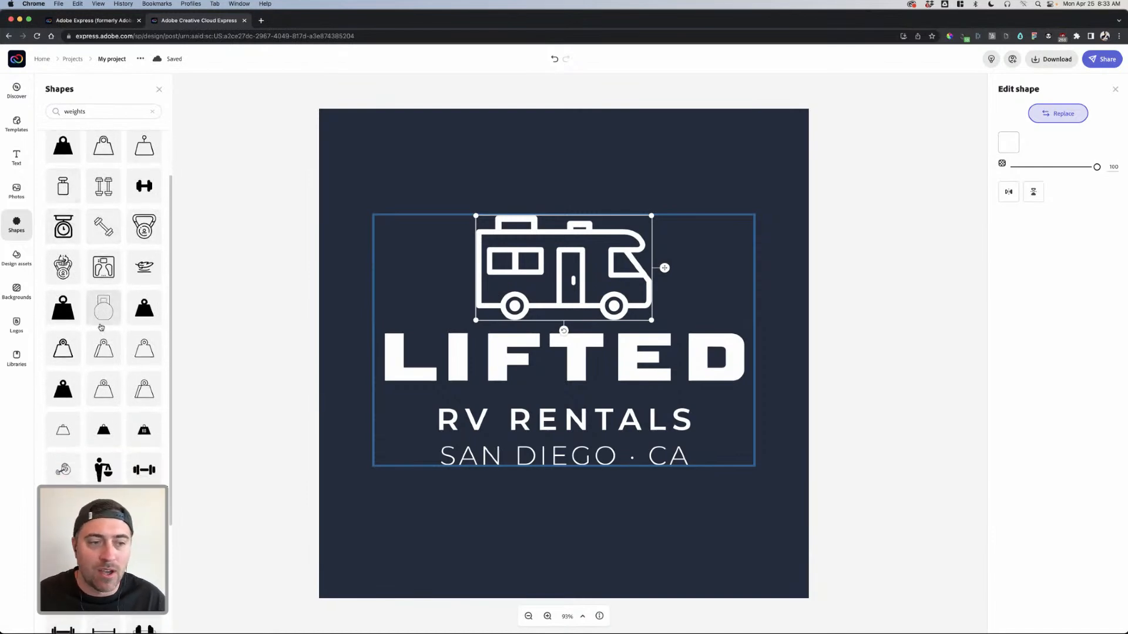
scroll(112, 378, "down", 3)
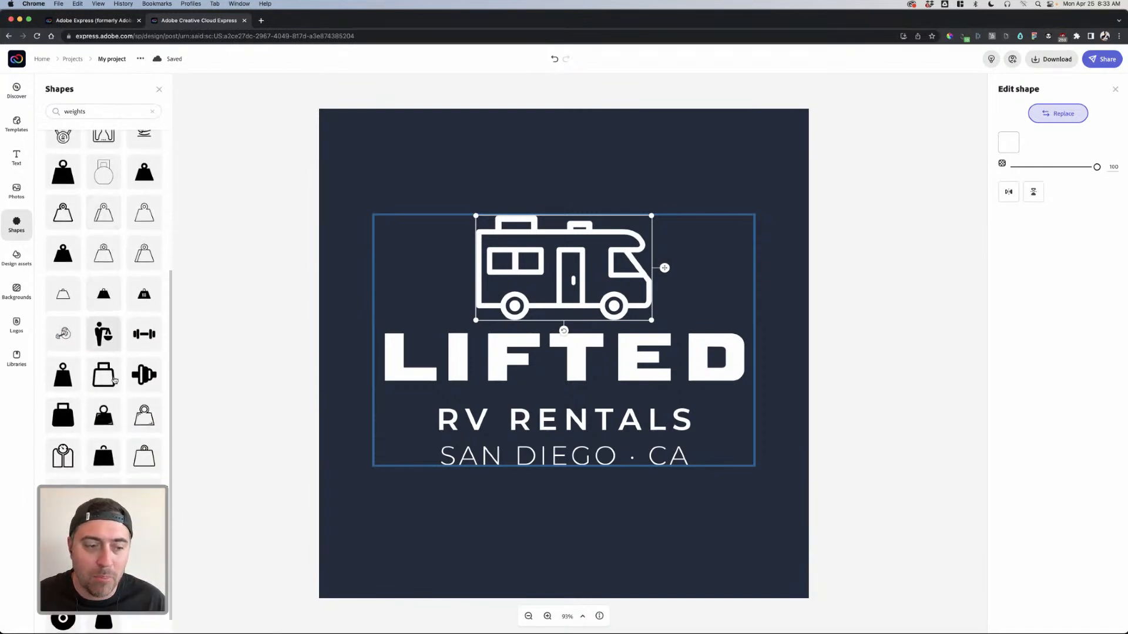
scroll(115, 379, "up", 1)
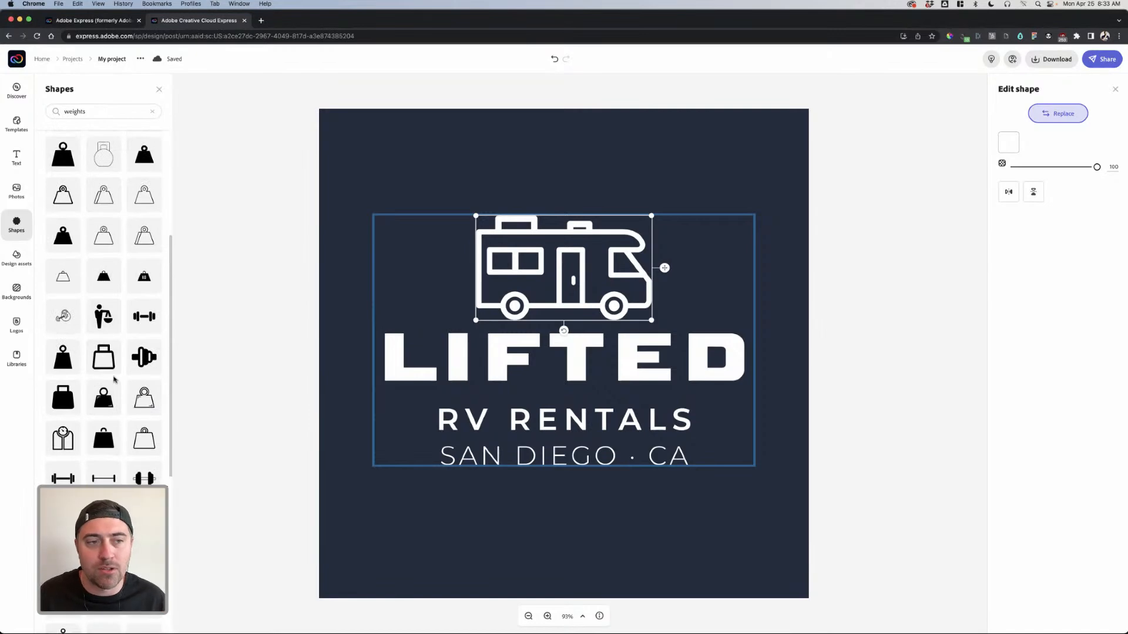
scroll(115, 379, "up", 8)
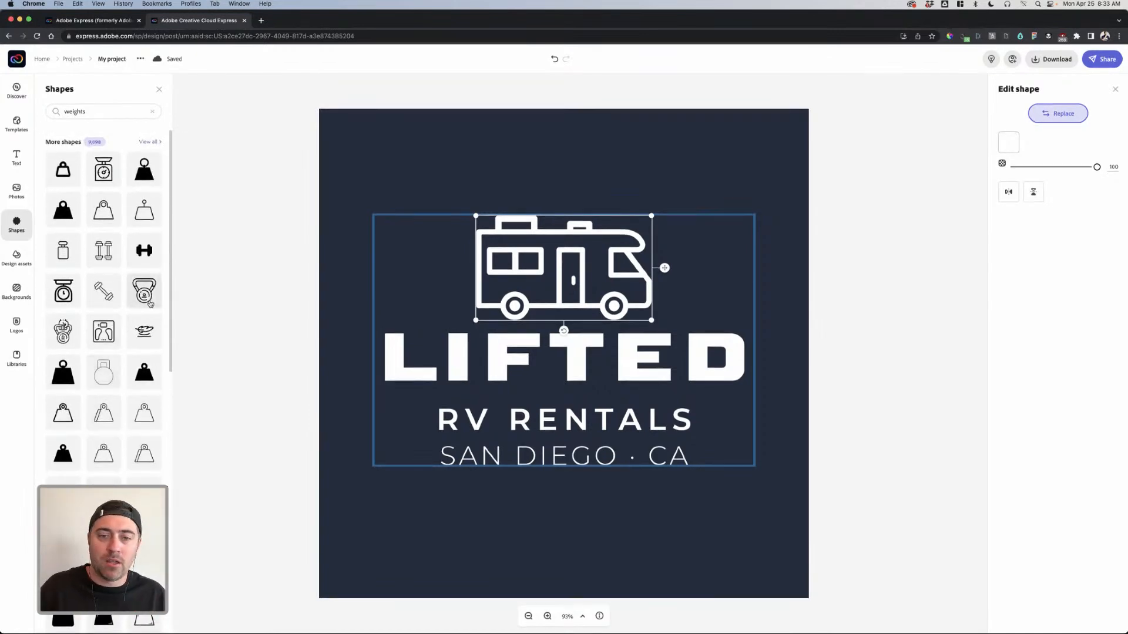
left_click(146, 295)
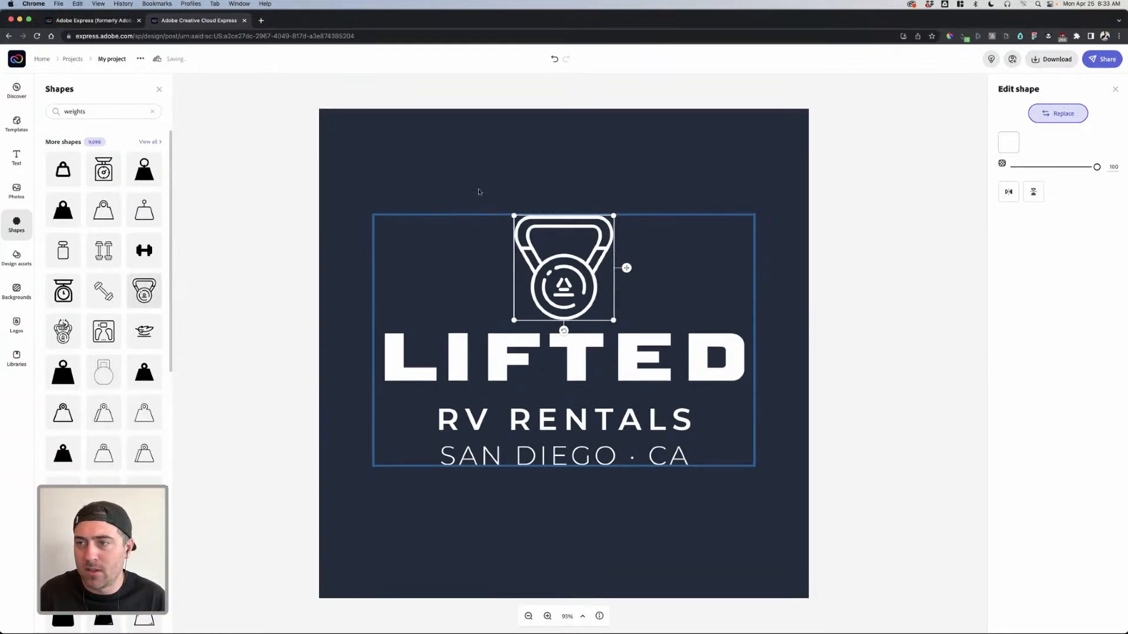
left_click(591, 244)
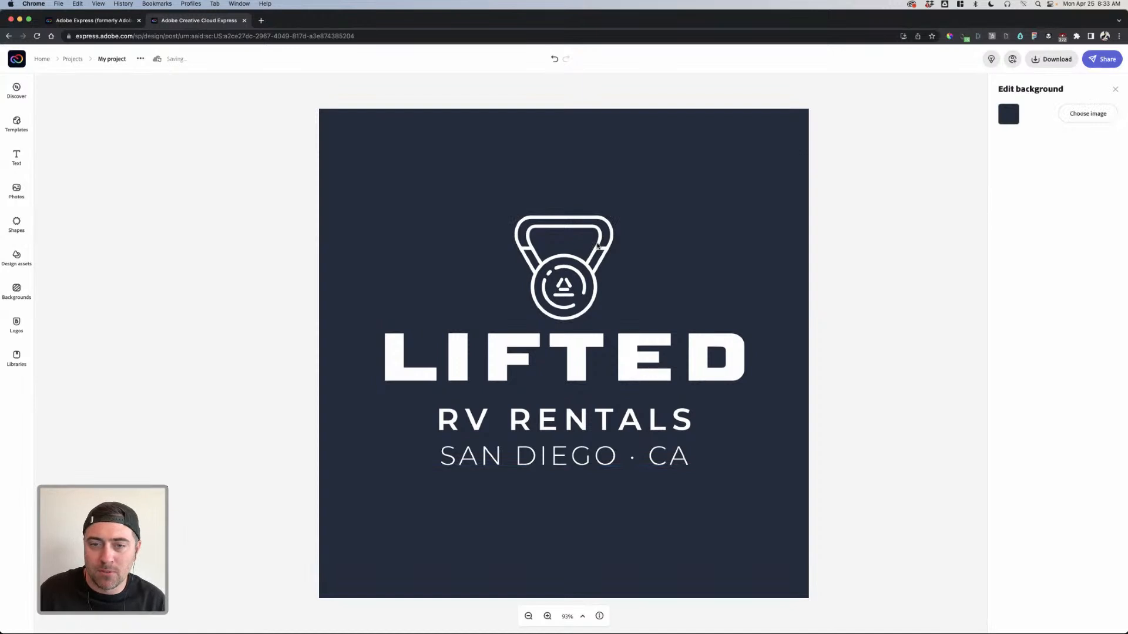
Step: Search the replacement shapes for "person" and swap the kettlebell icon for the solid figure with raised arms
left_click(598, 245)
left_click(1064, 143)
left_click(888, 216)
left_click(584, 269)
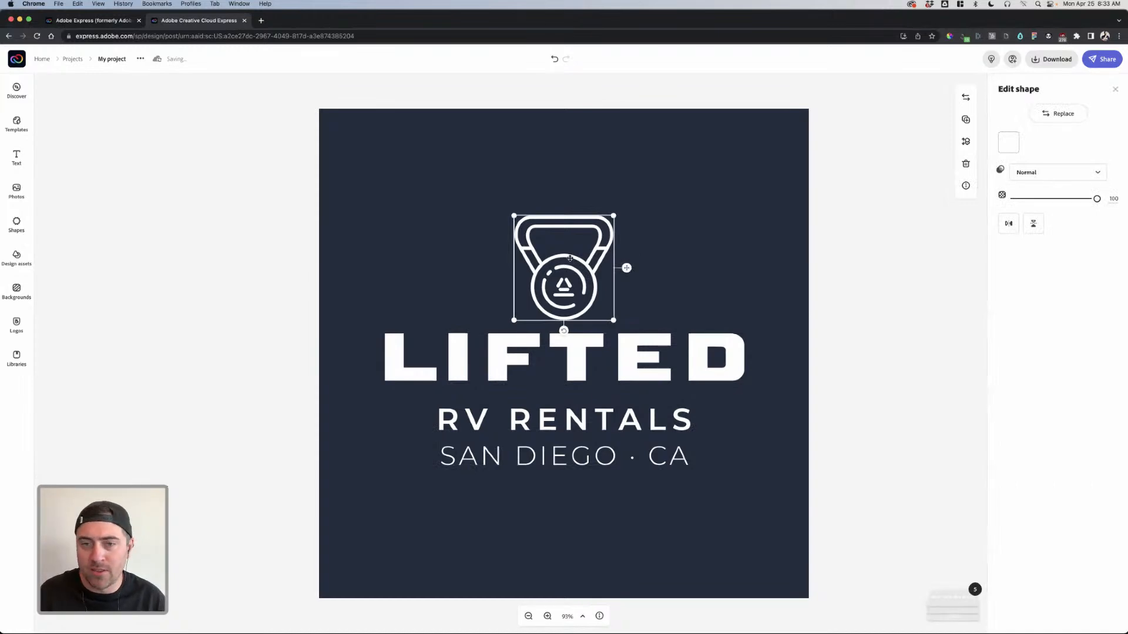
left_click(1050, 115)
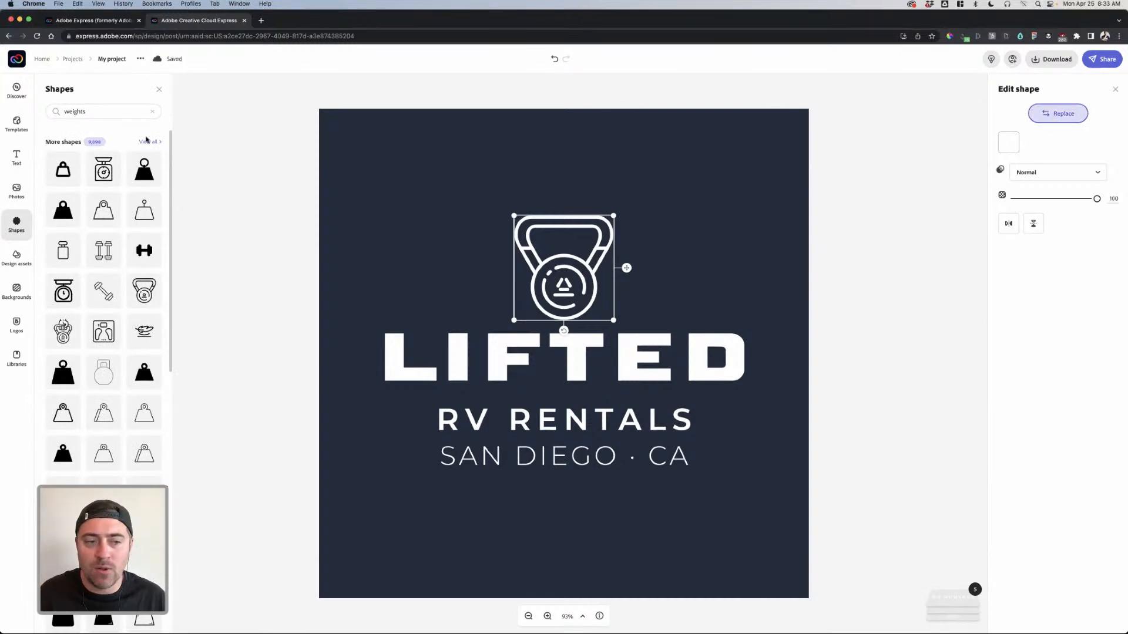
left_click(131, 111)
type("person")
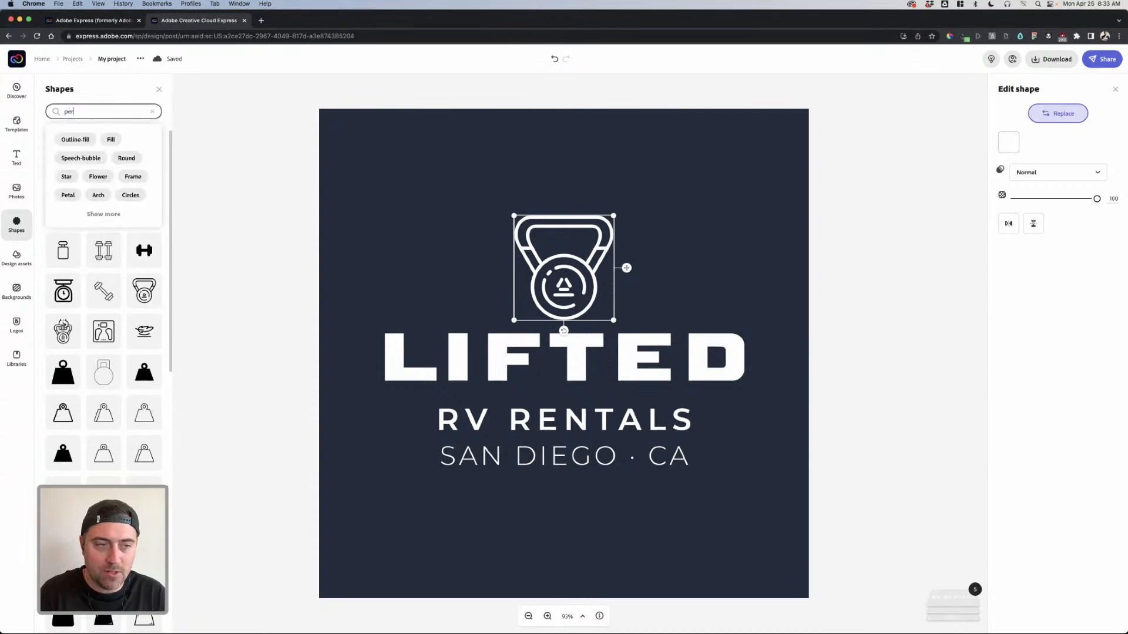
key("Return")
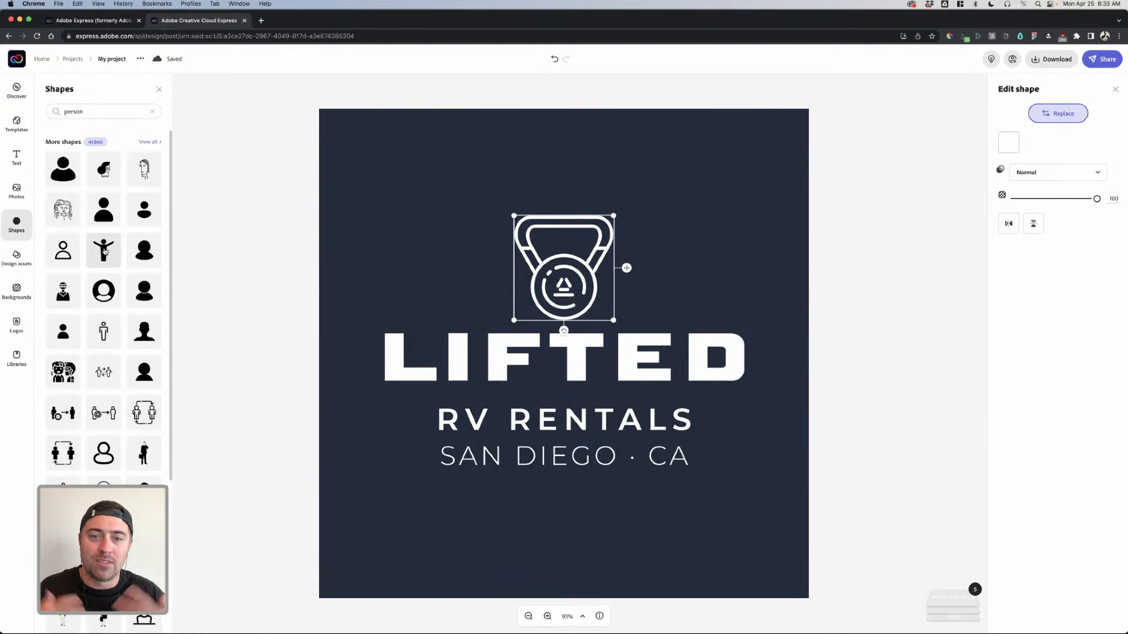
left_click(104, 252)
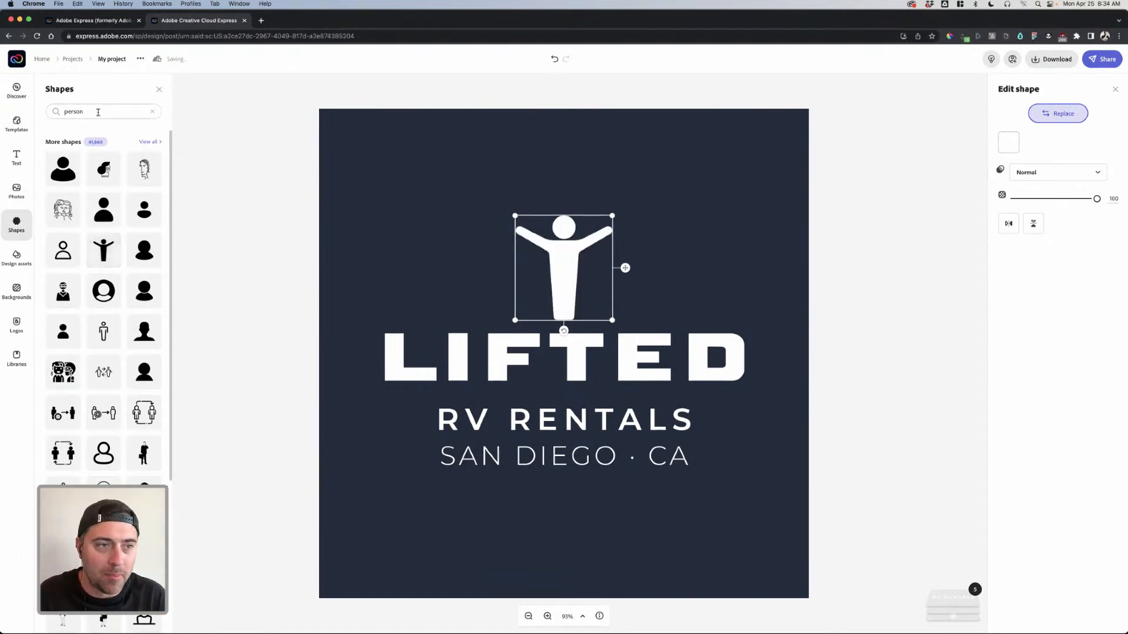
Step: Search the replacement shapes for "weights" and swap the person icon for the solid dumbbell with rounded plates
double_click(97, 111)
key("BackSpace")
type("weights")
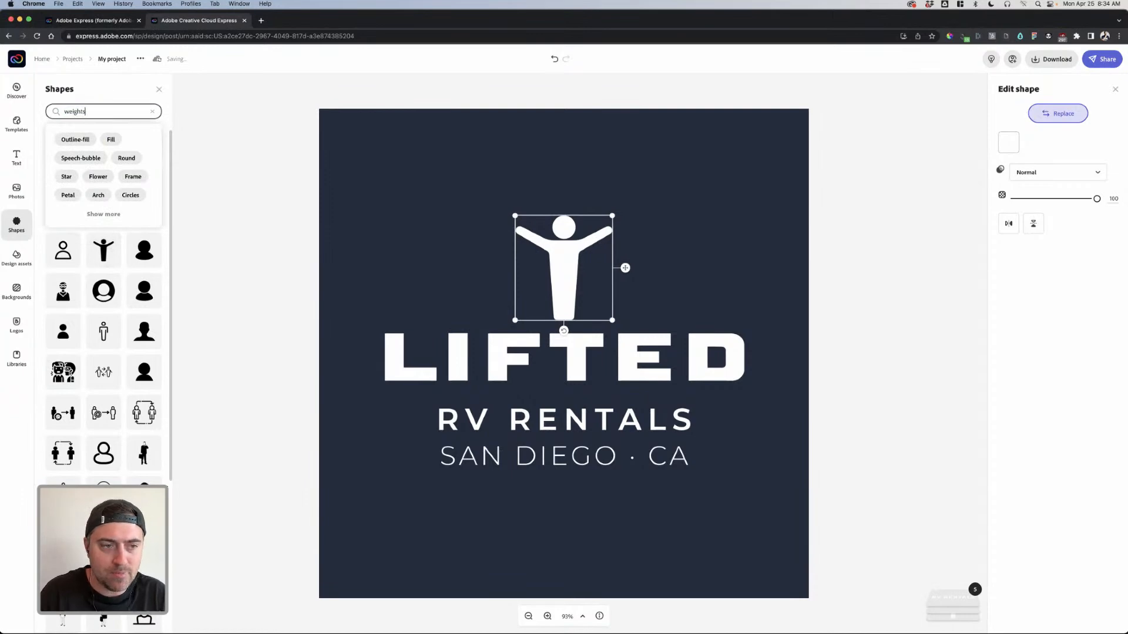
key("Return")
scroll(100, 409, "down", 10)
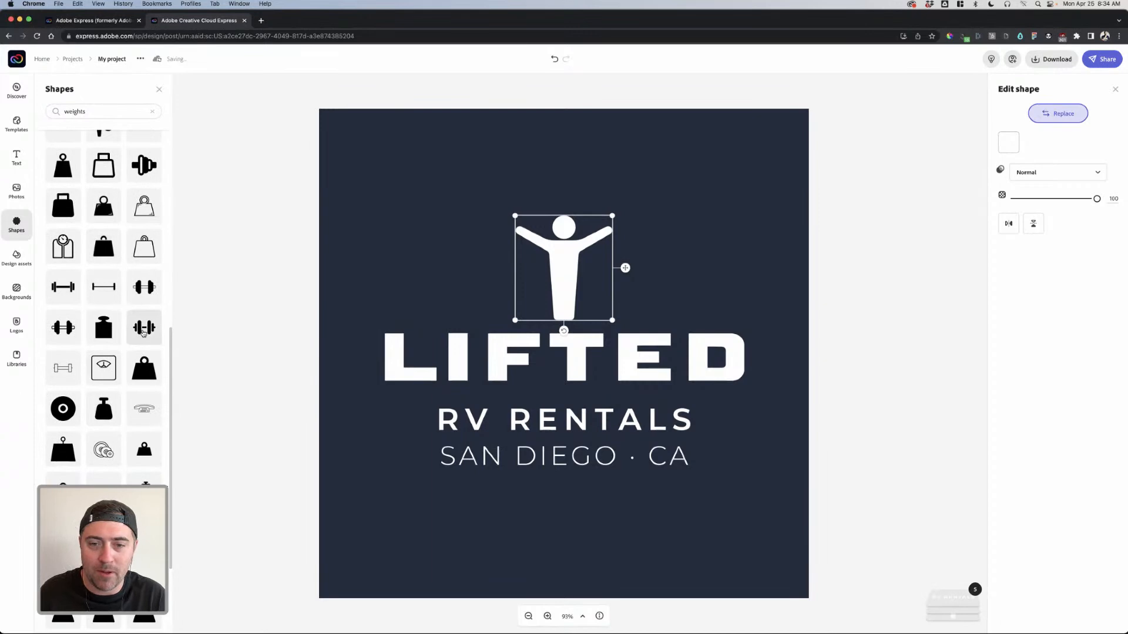
left_click(143, 333)
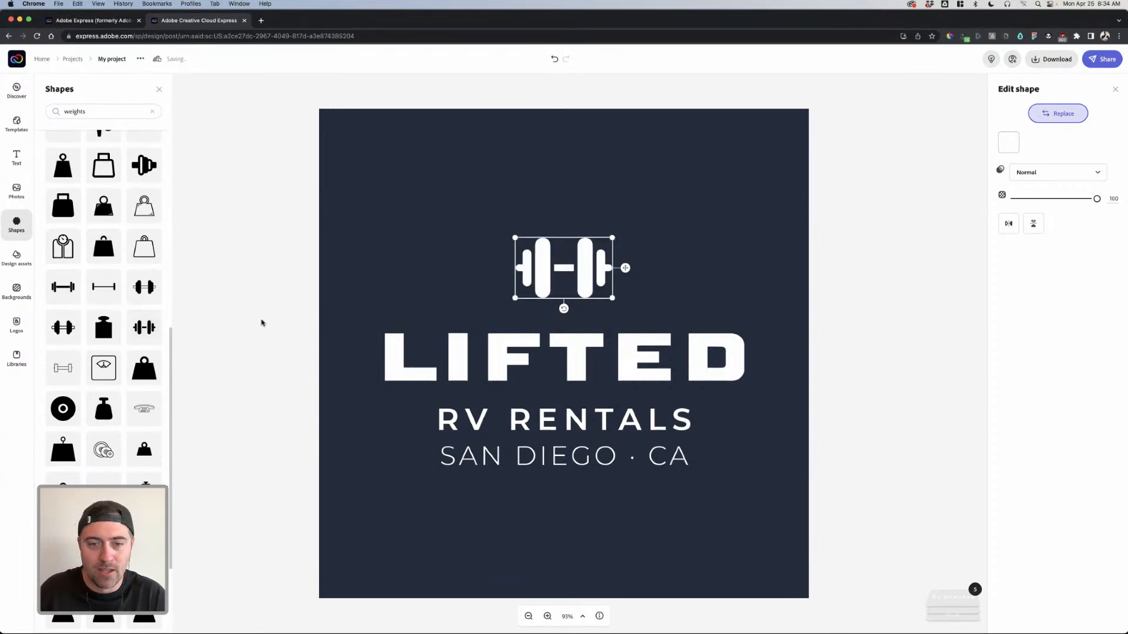
left_click(262, 323)
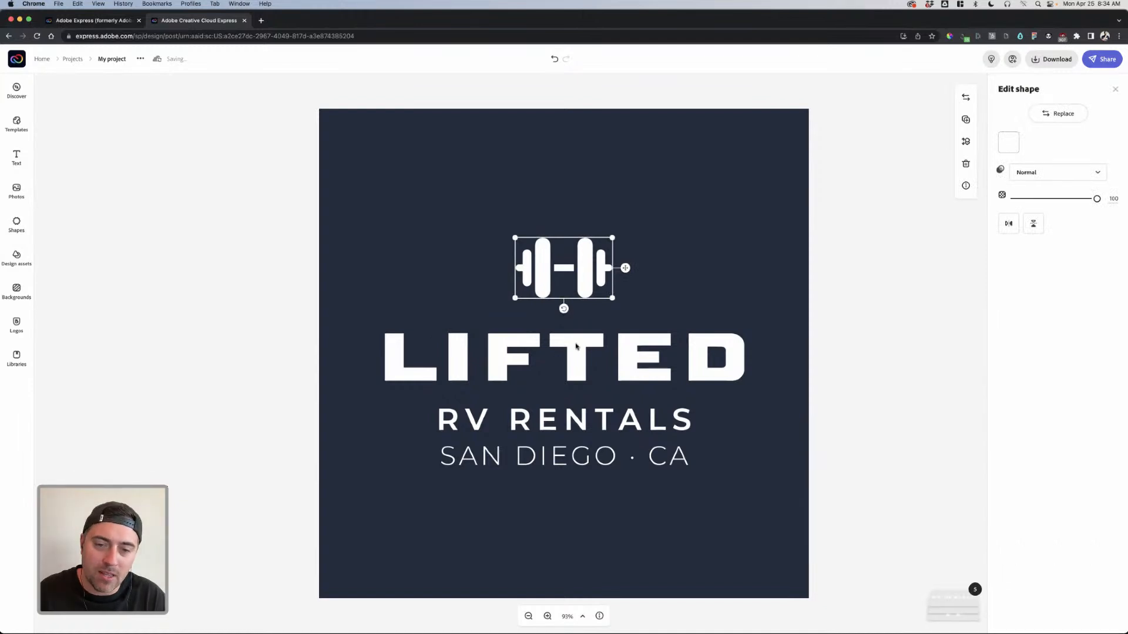
left_click(575, 347)
left_click(871, 182)
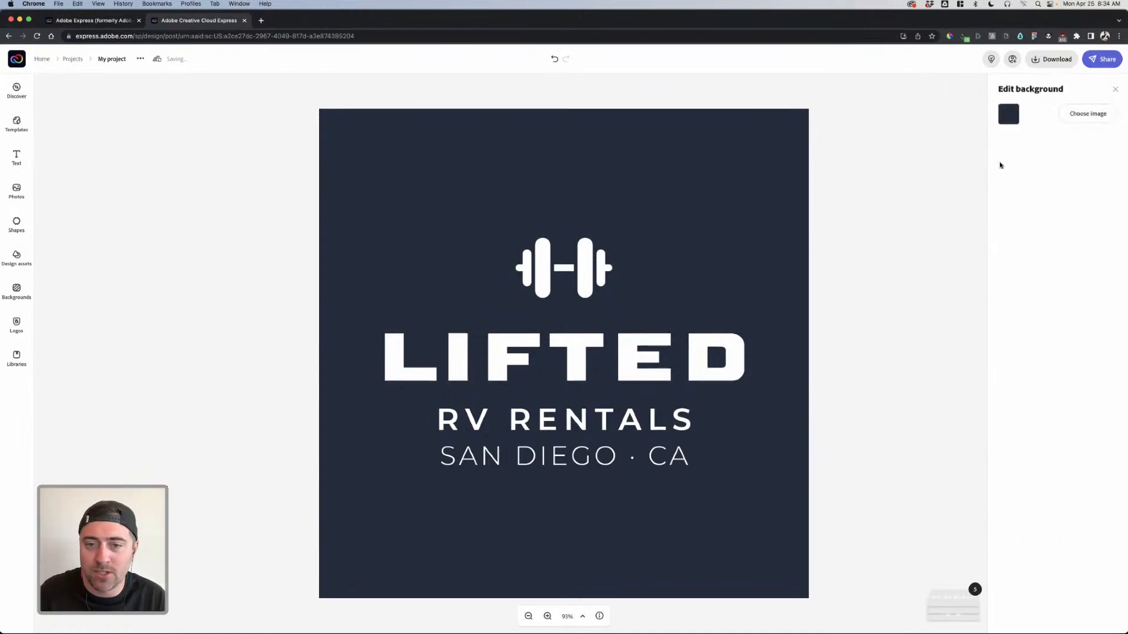
Step: Replace the rounded dumbbell icon with the solid, square-edged long barbell from the "weights" shapes
left_click(599, 258)
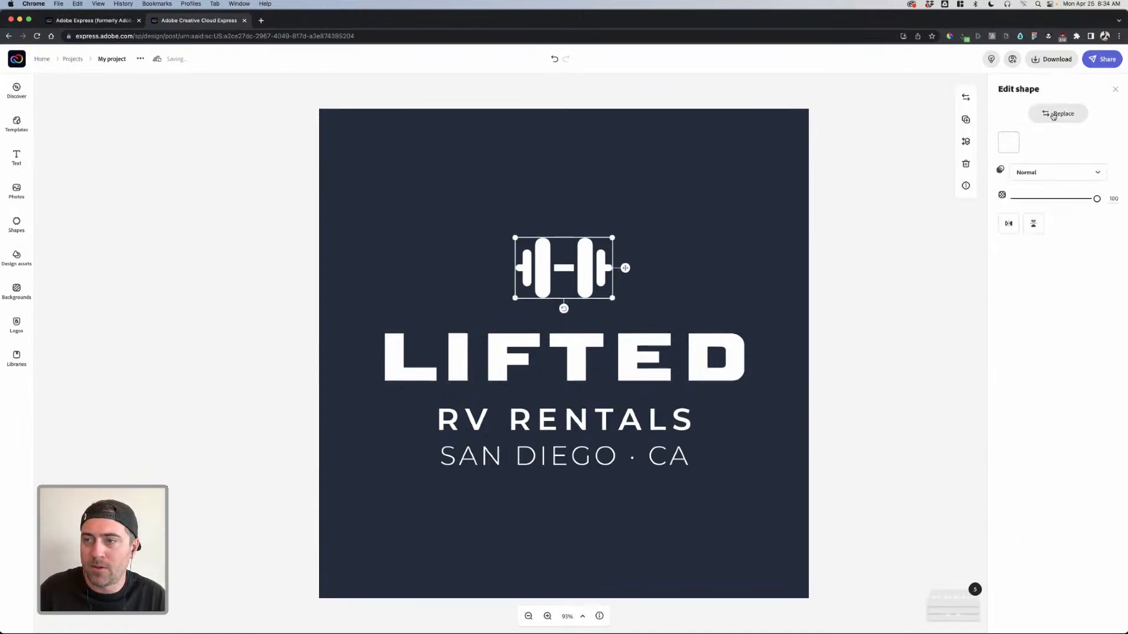
left_click(1058, 114)
scroll(88, 327, "down", 10)
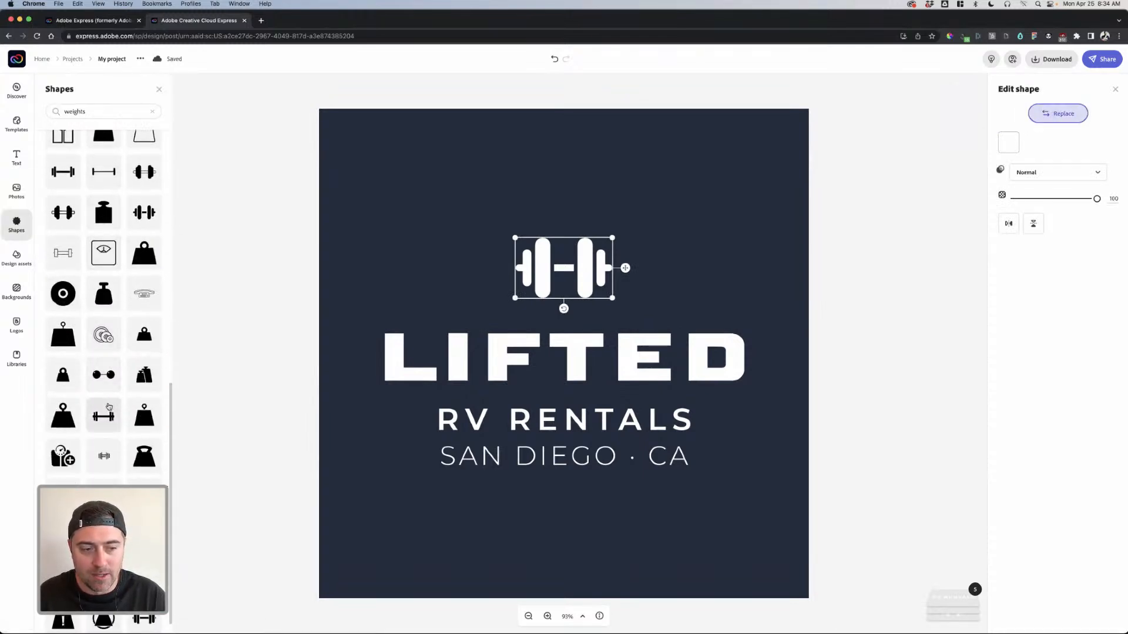
left_click(107, 418)
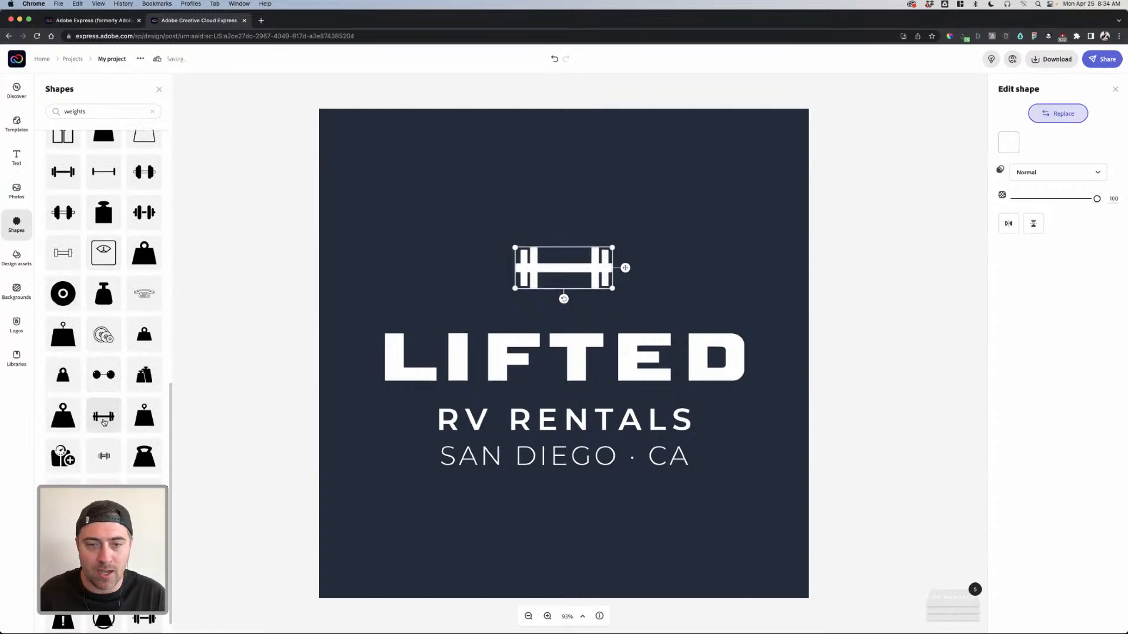
Step: Enlarge the barbell icon to nearly half the title's width and centre it above "Lifted"
left_click(570, 276)
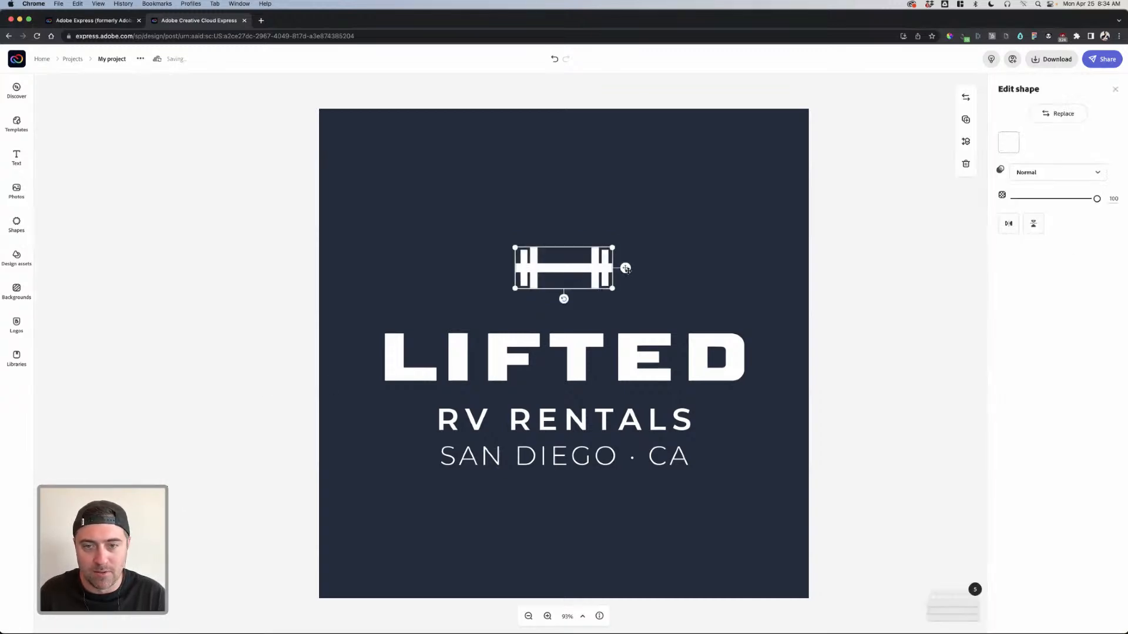
left_click_drag(613, 288, 689, 319)
left_click_drag(666, 283, 627, 281)
left_click(528, 322)
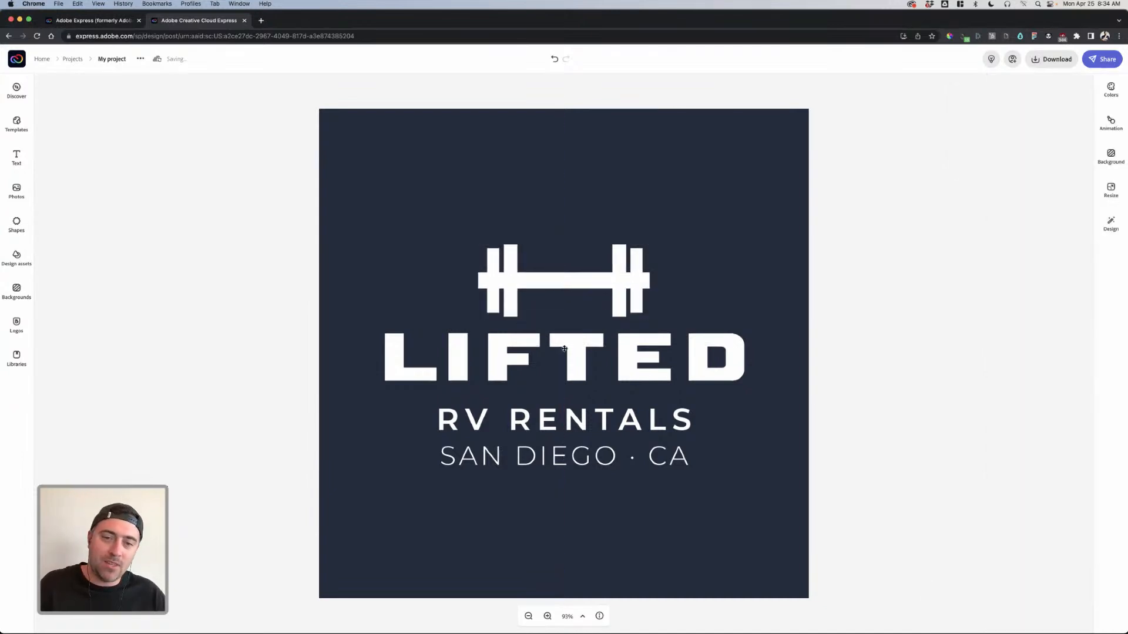
Step: Change the "RV Rentals" subtitle to "Fitness Classes"
left_click(563, 352)
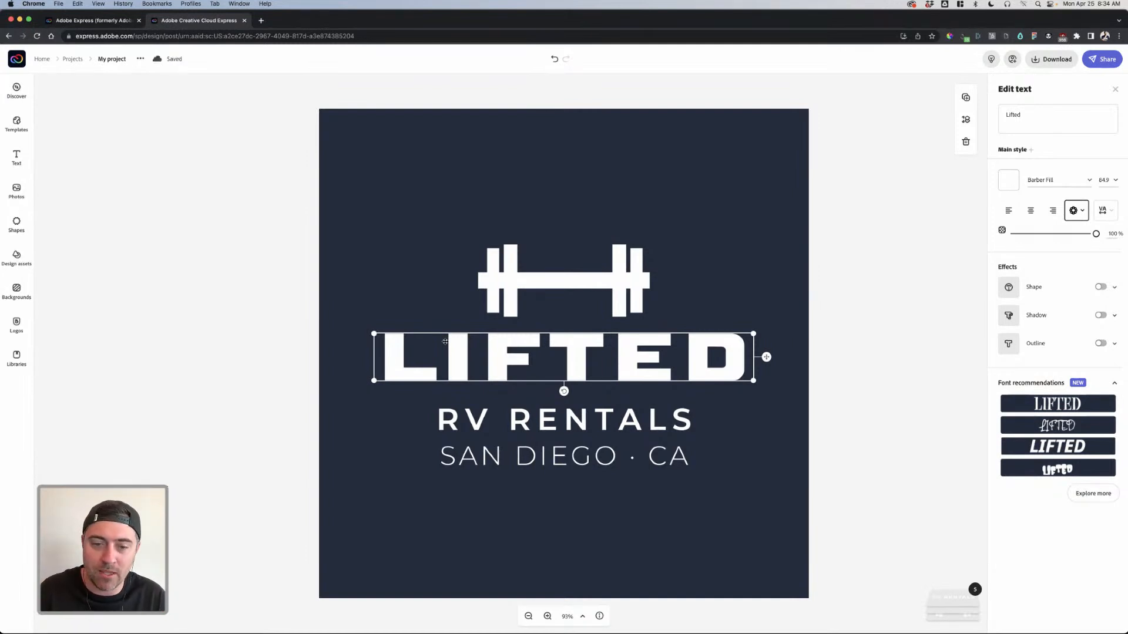
left_click(552, 418)
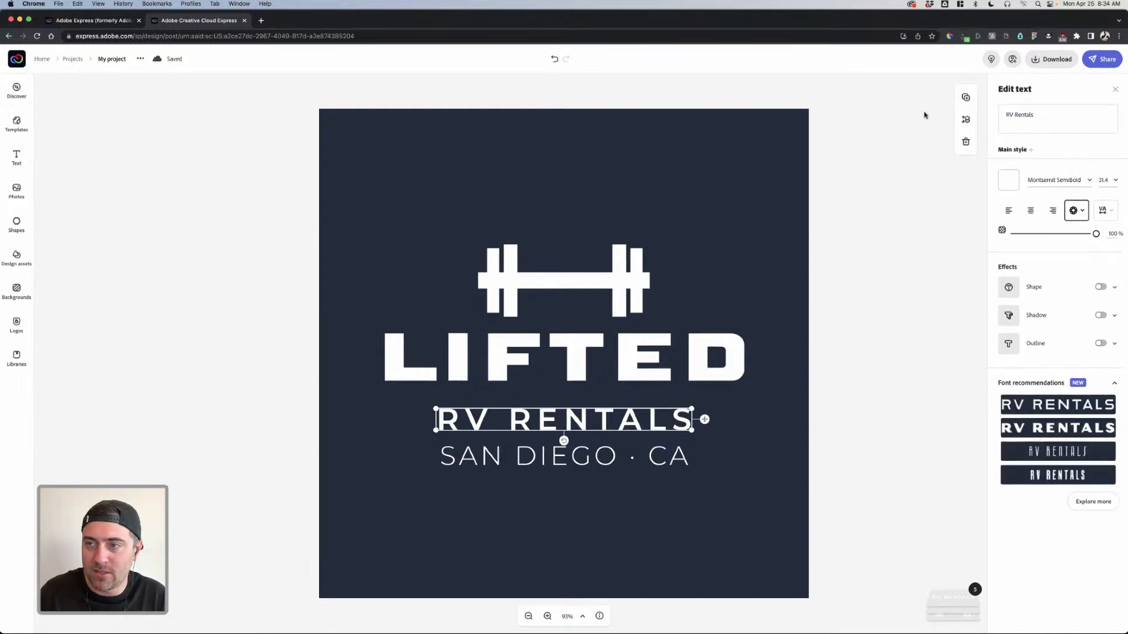
left_click(1047, 114)
left_click_drag(1047, 114, 978, 117)
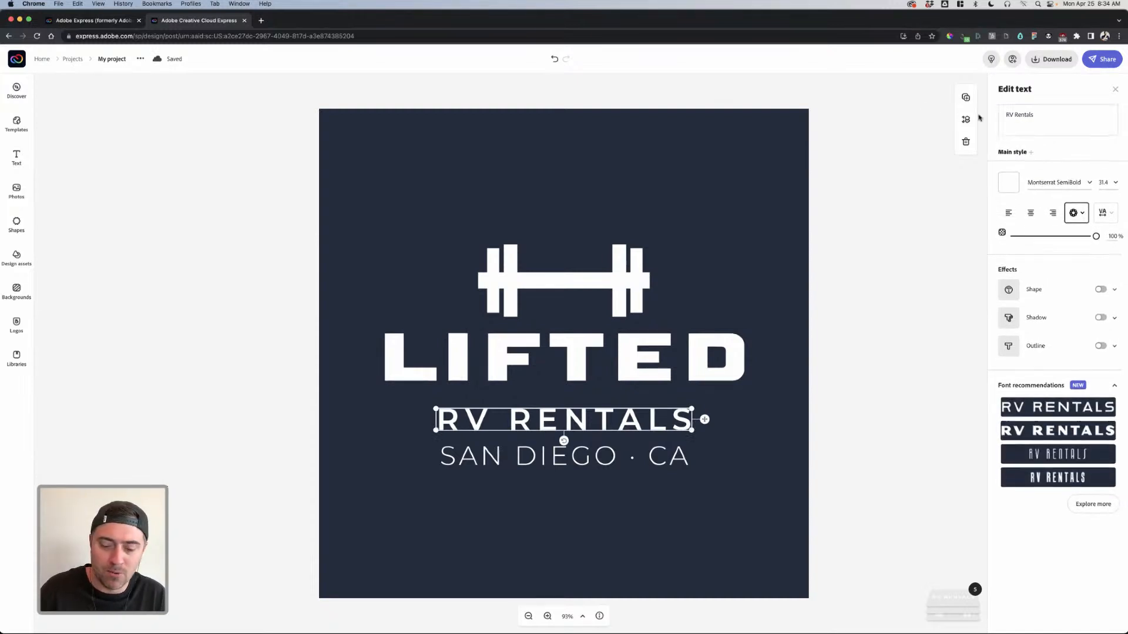
triple_click(1036, 119)
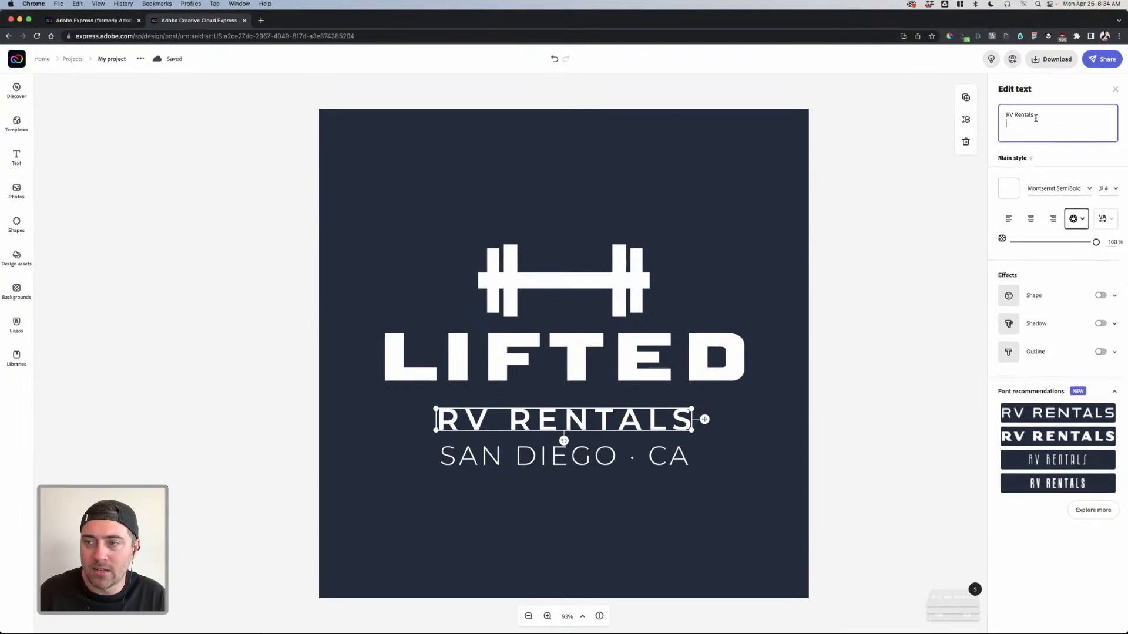
key("BackSpace")
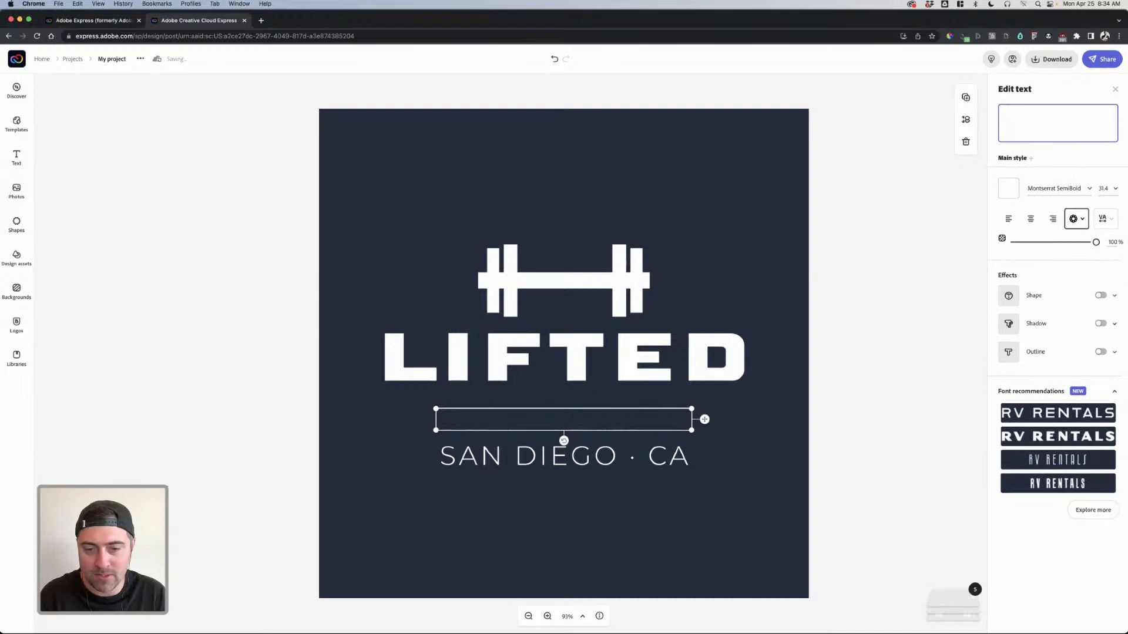
type("Fitness")
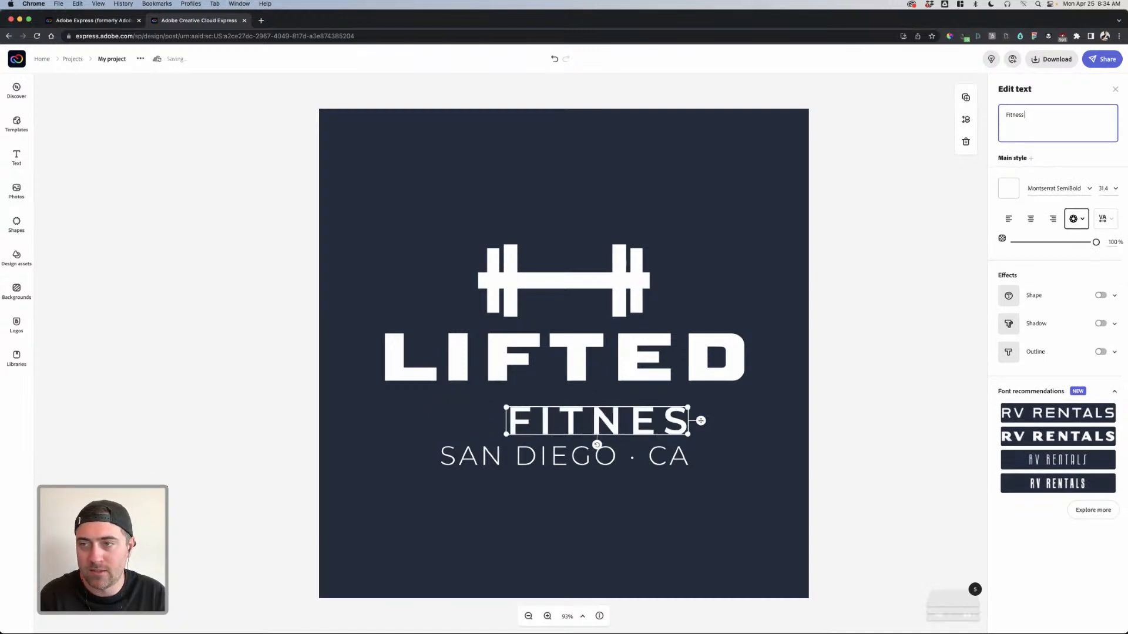
type(" Lasses")
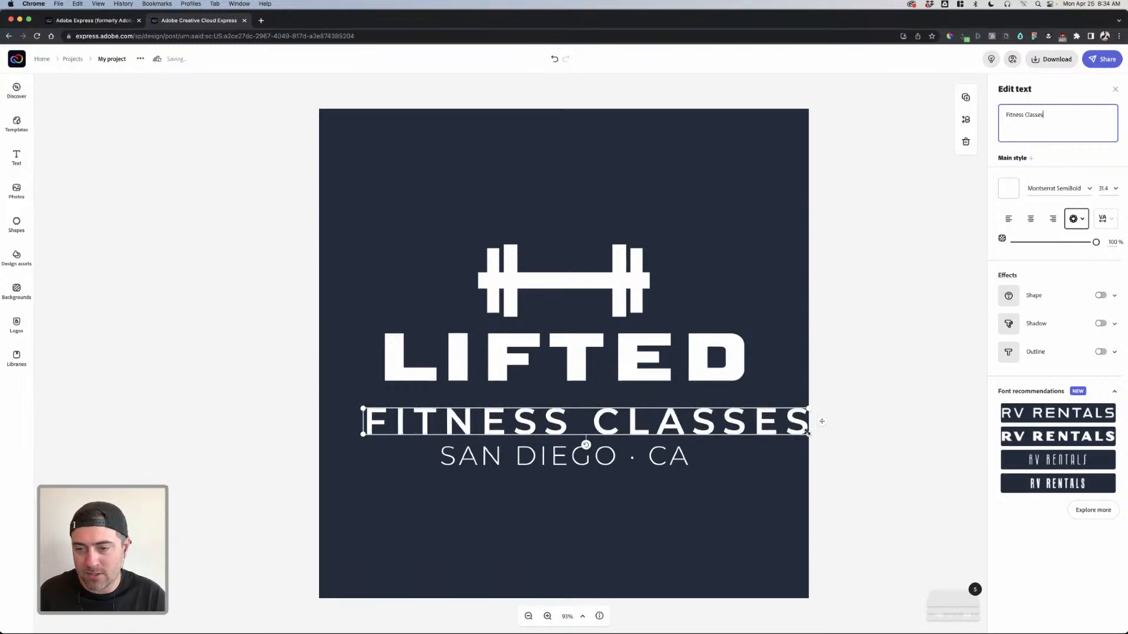
left_click(848, 418)
Step: Shrink the "Fitness Classes" subtitle to size 30.7, matching the title's width, and centre it closely beneath "Lifted"
left_click(795, 428)
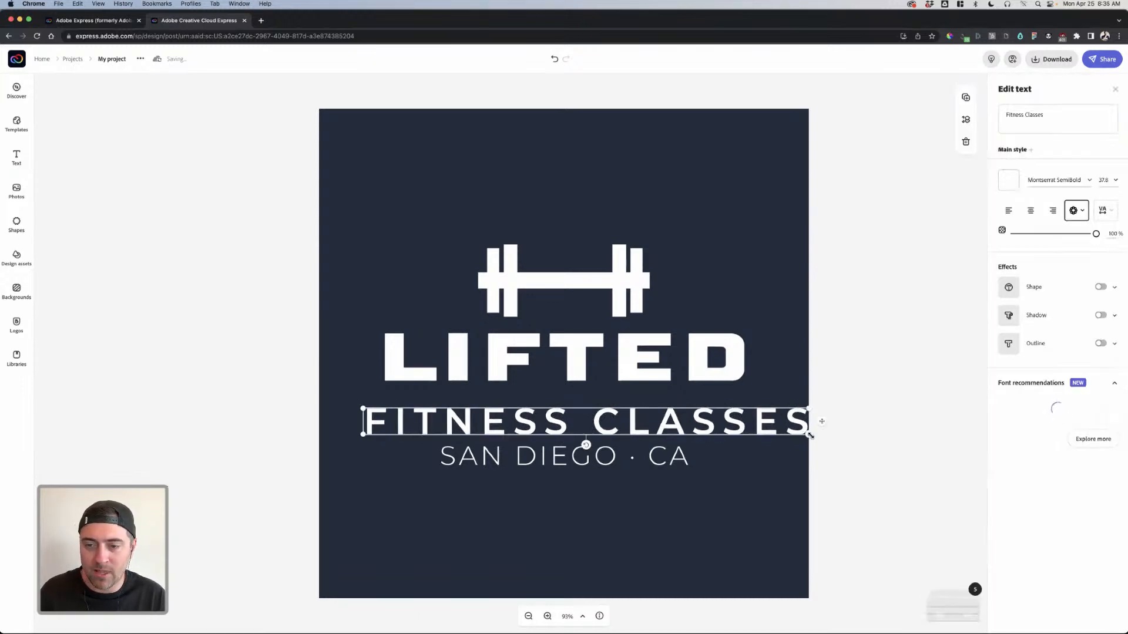
left_click_drag(807, 435, 738, 430)
mouse_move(642, 421)
left_mouse_down()
mouse_move(657, 421)
mouse_move(636, 410)
left_mouse_up()
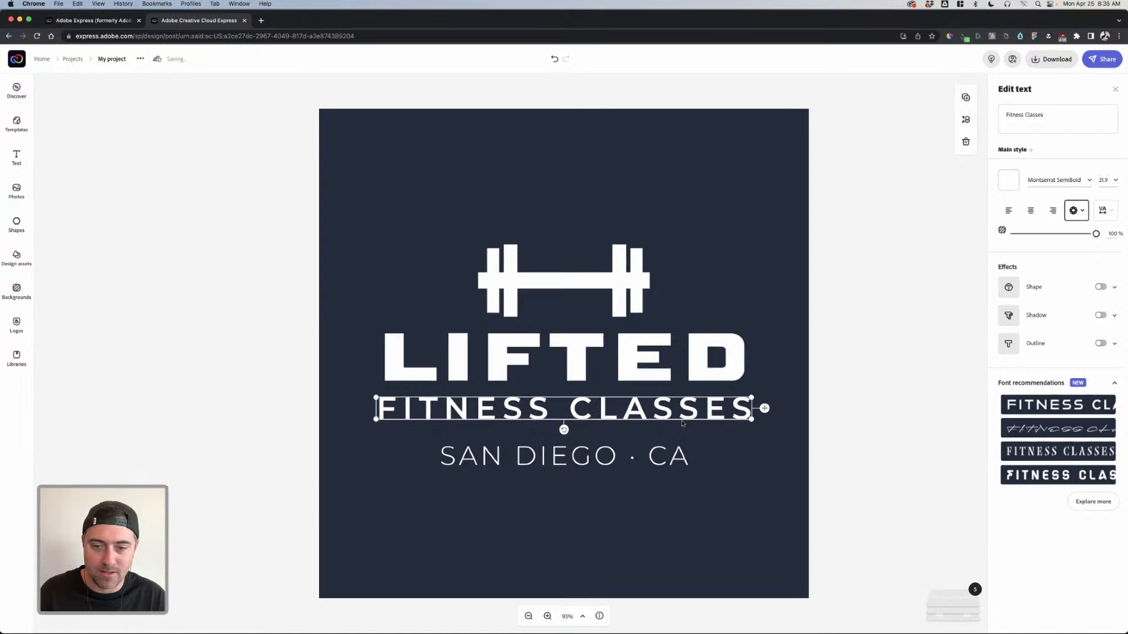
left_click_drag(667, 412, 666, 410)
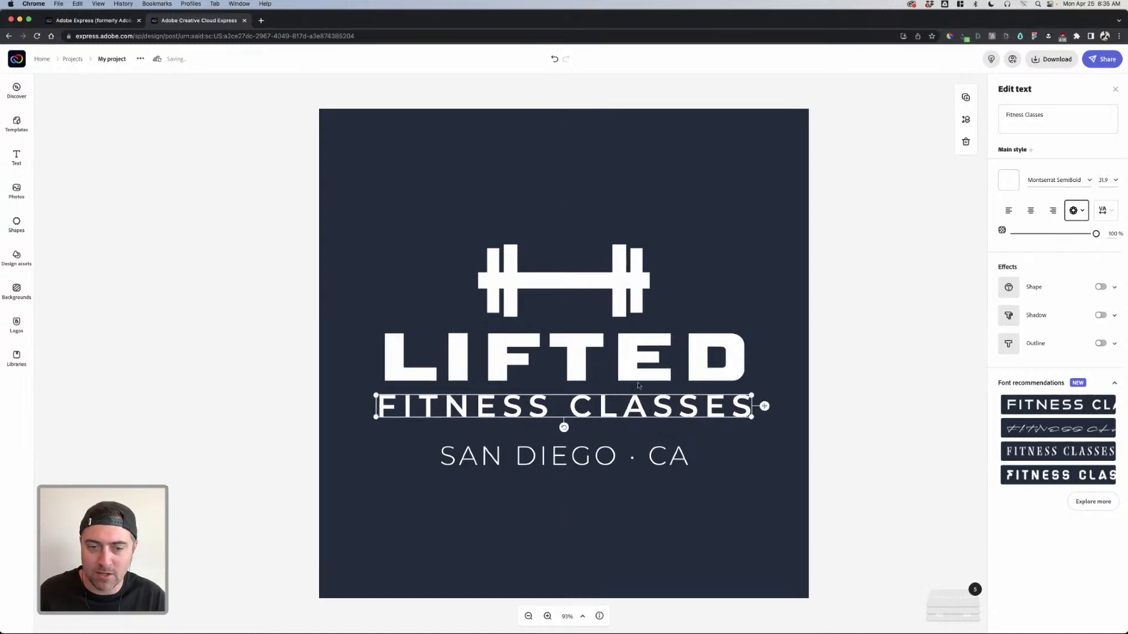
left_click_drag(751, 416, 678, 408)
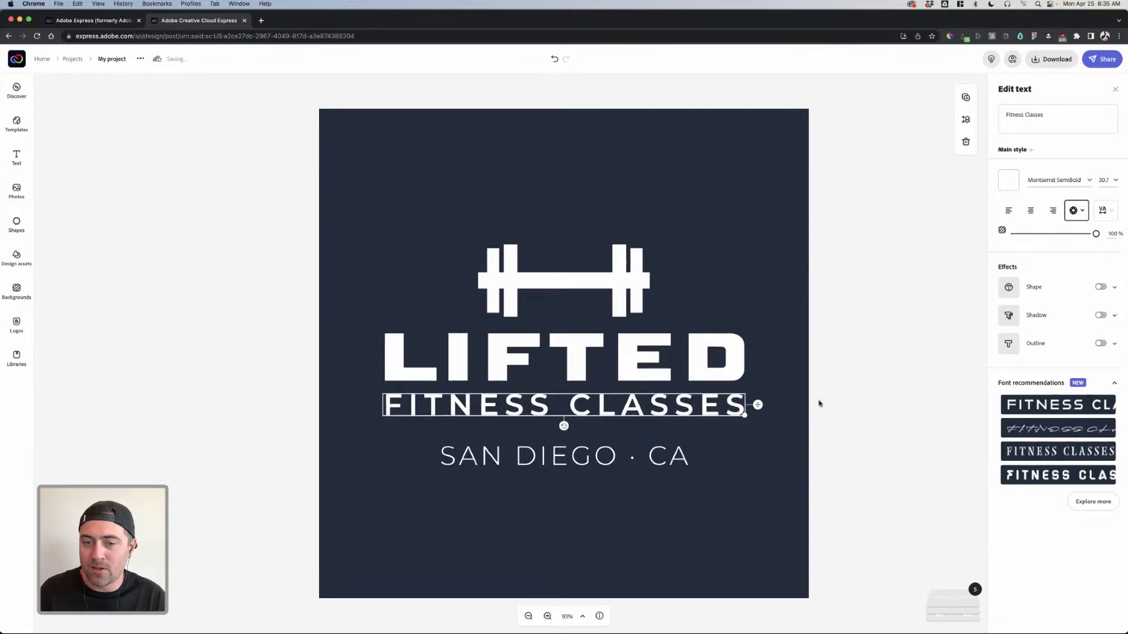
Step: Delete the "San Diego · CA" text line from the logo
left_click(639, 456)
left_click(580, 453)
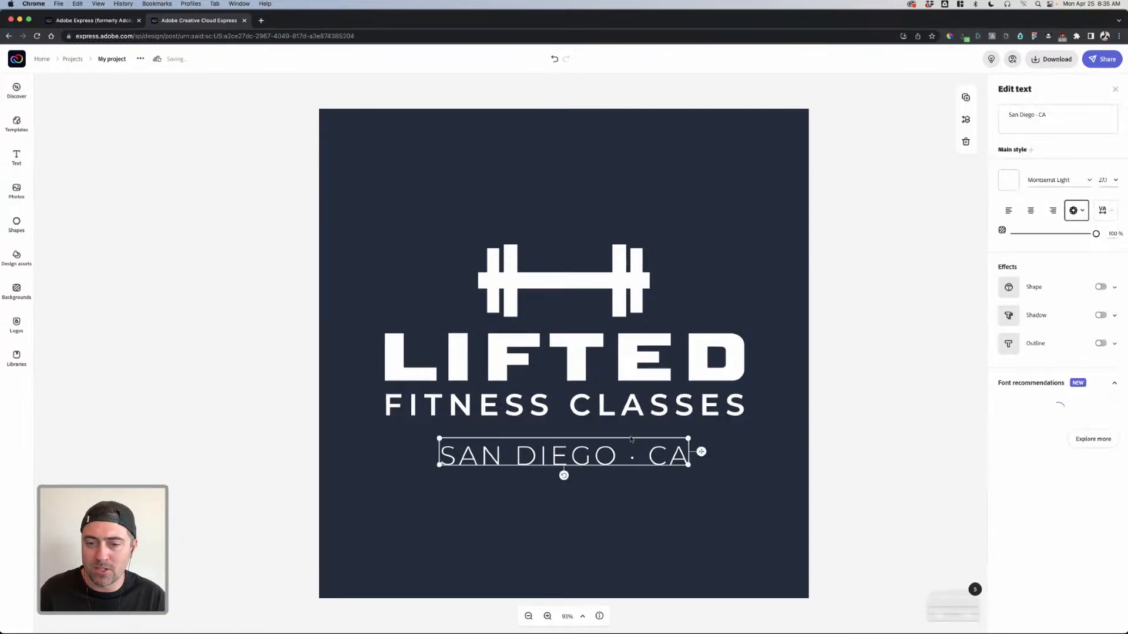
left_click(596, 415)
left_click(669, 456)
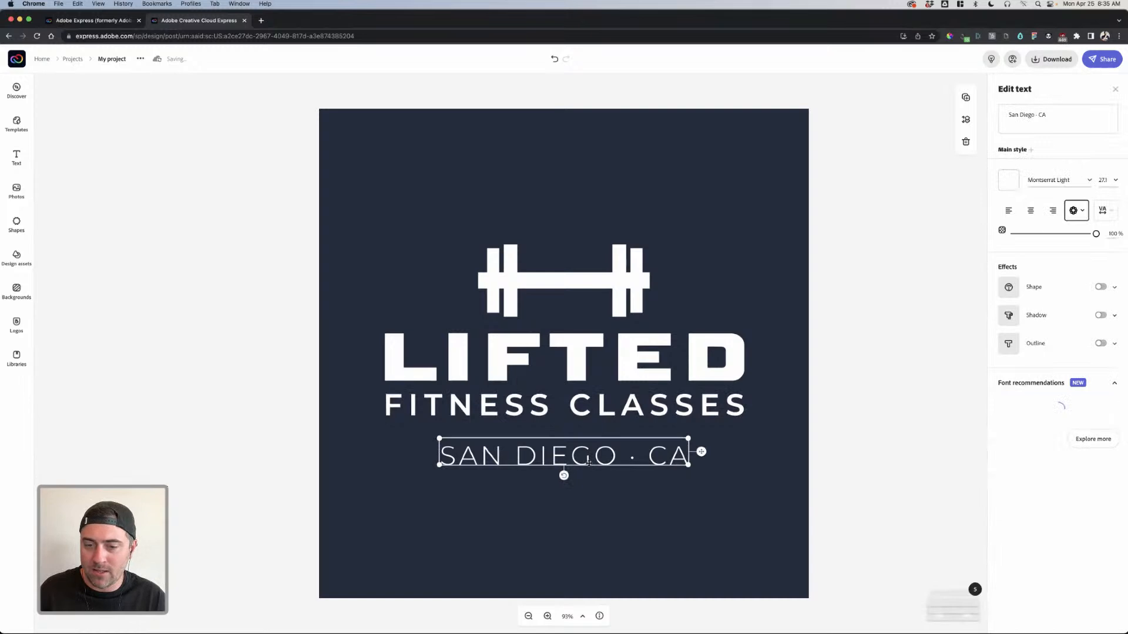
key("Delete")
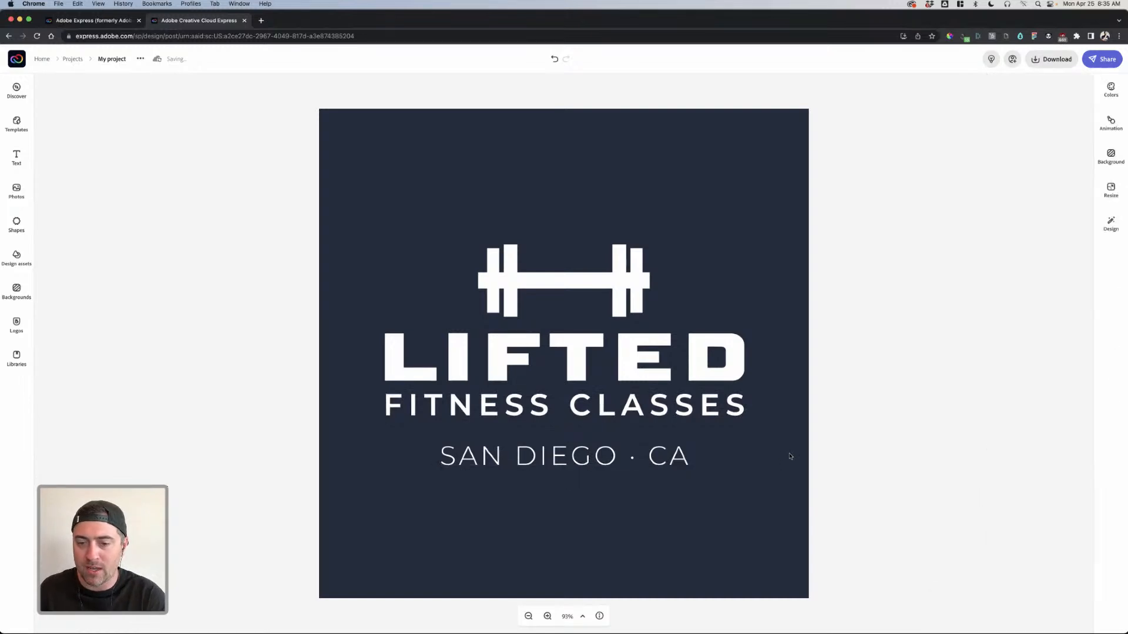
Step: Select the "Lifted" title and "Fitness Classes" subtitle together and move them slightly down from the barbell
left_click(658, 405)
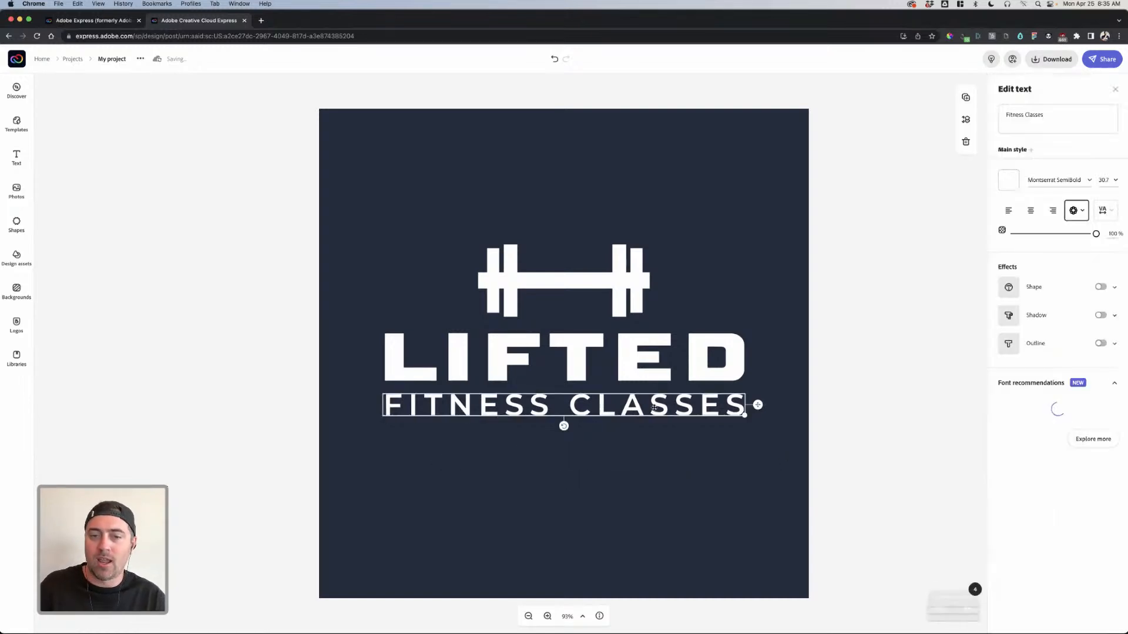
left_click(586, 368)
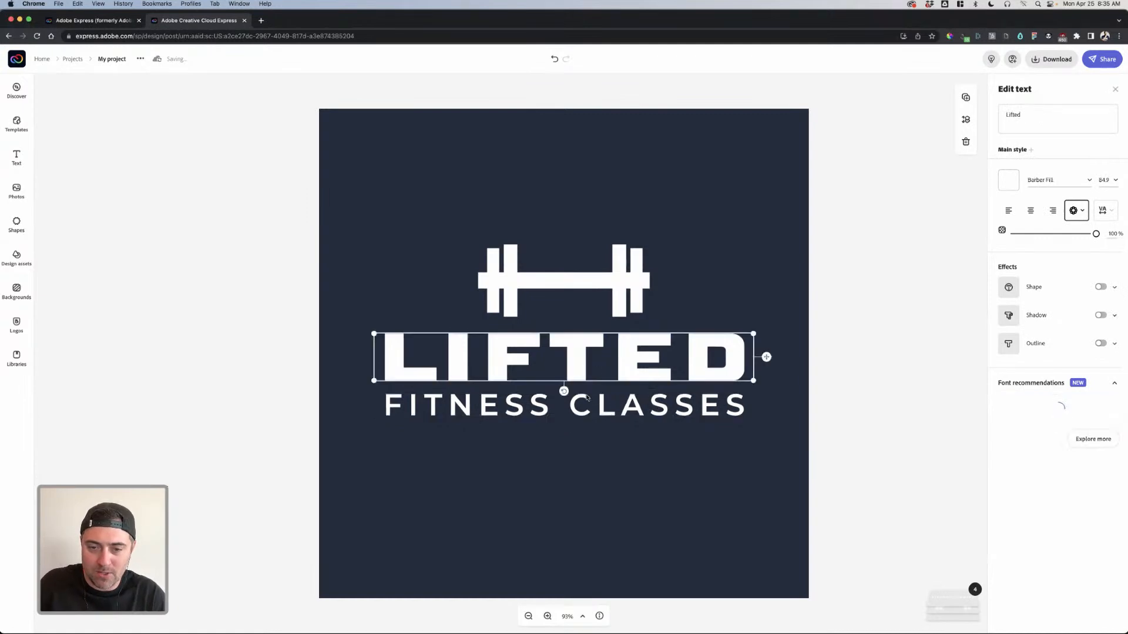
left_click(586, 406, "shift")
left_click_drag(581, 379, 580, 376)
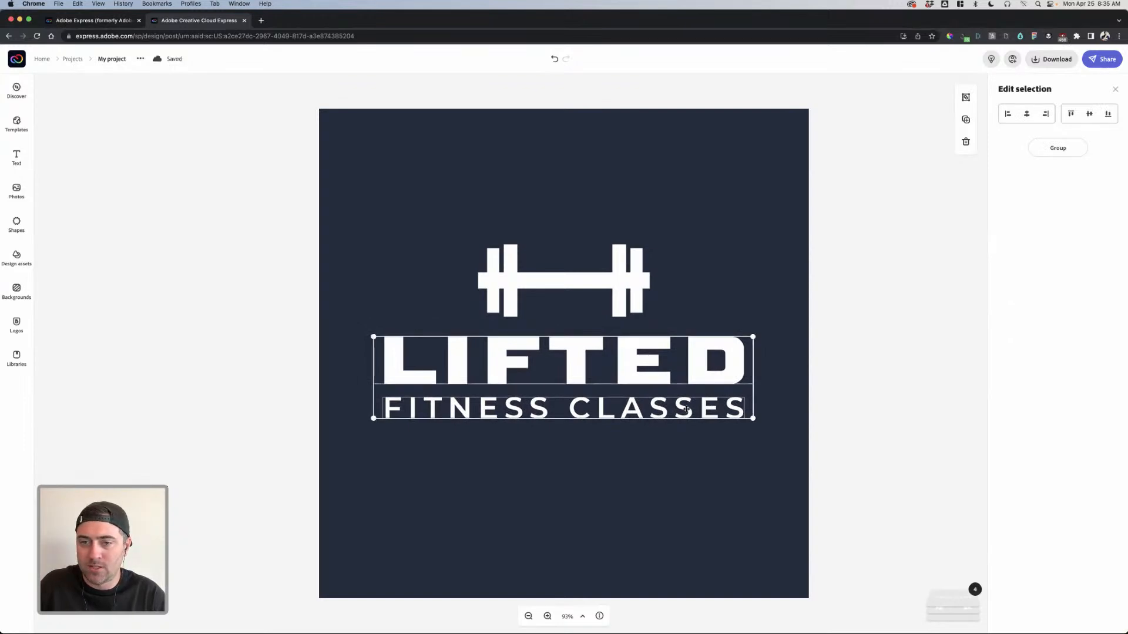
Step: Select the barbell, "Lifted" title and "Fitness Classes" subtitle together and align them to their horizontal centre
left_click(564, 290)
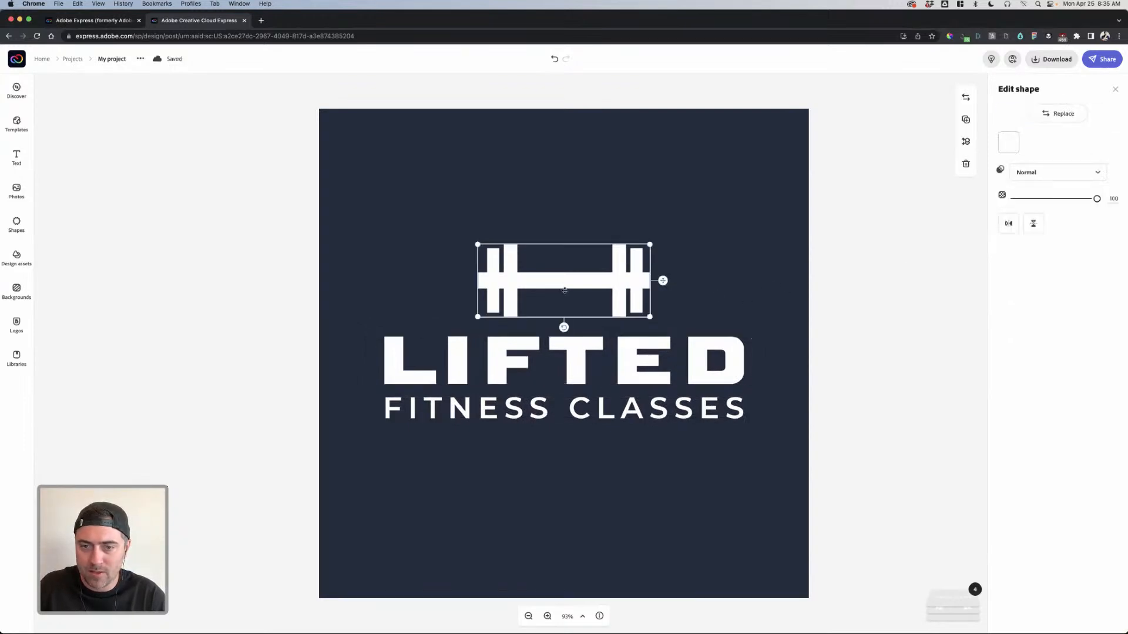
left_click(582, 364, "shift")
left_click(590, 411, "shift")
left_click(730, 307)
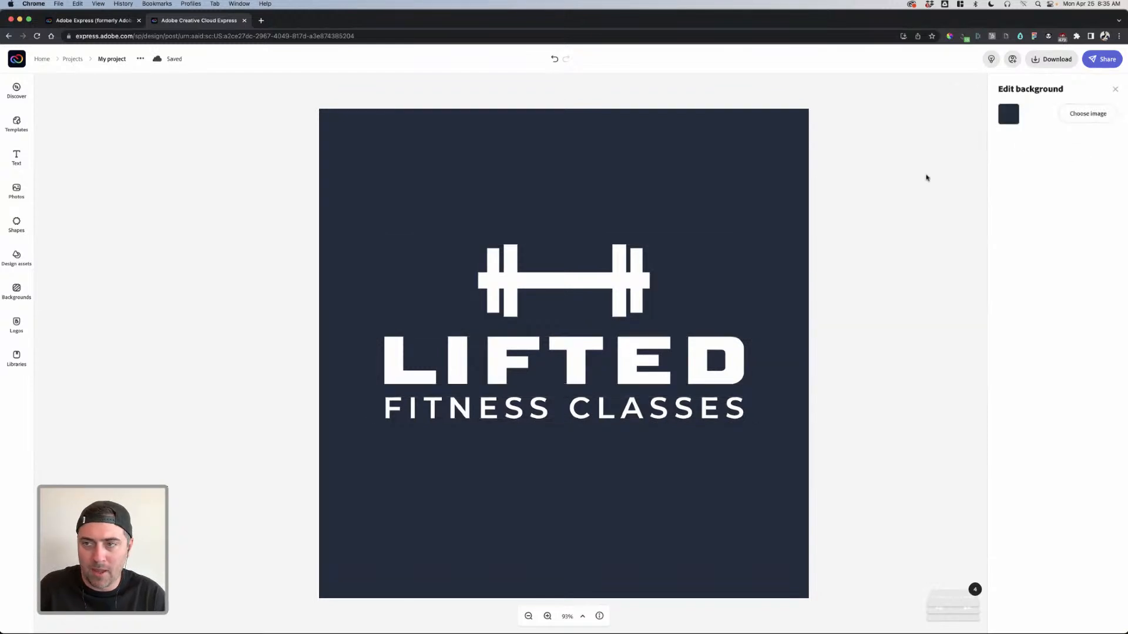
left_click(620, 286)
left_click(627, 360, "shift")
left_click(627, 408, "shift")
left_click(1026, 115)
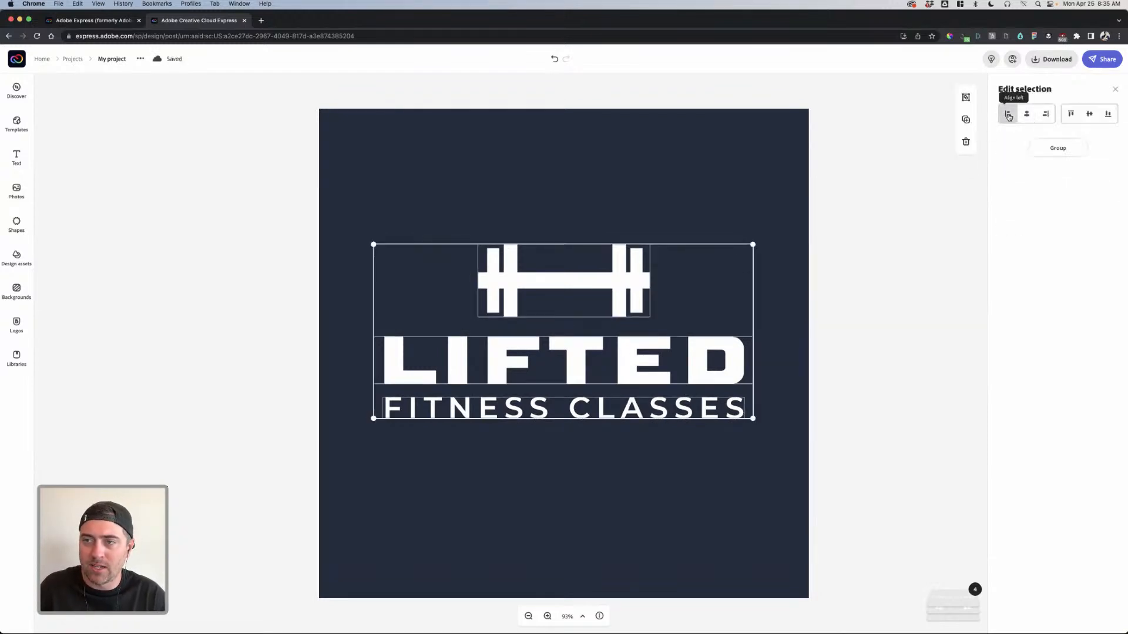
Step: Try left and right alignment on the barbell, title and subtitle, and restore their horizontal centre alignment
left_click(1008, 116)
left_click(1045, 114)
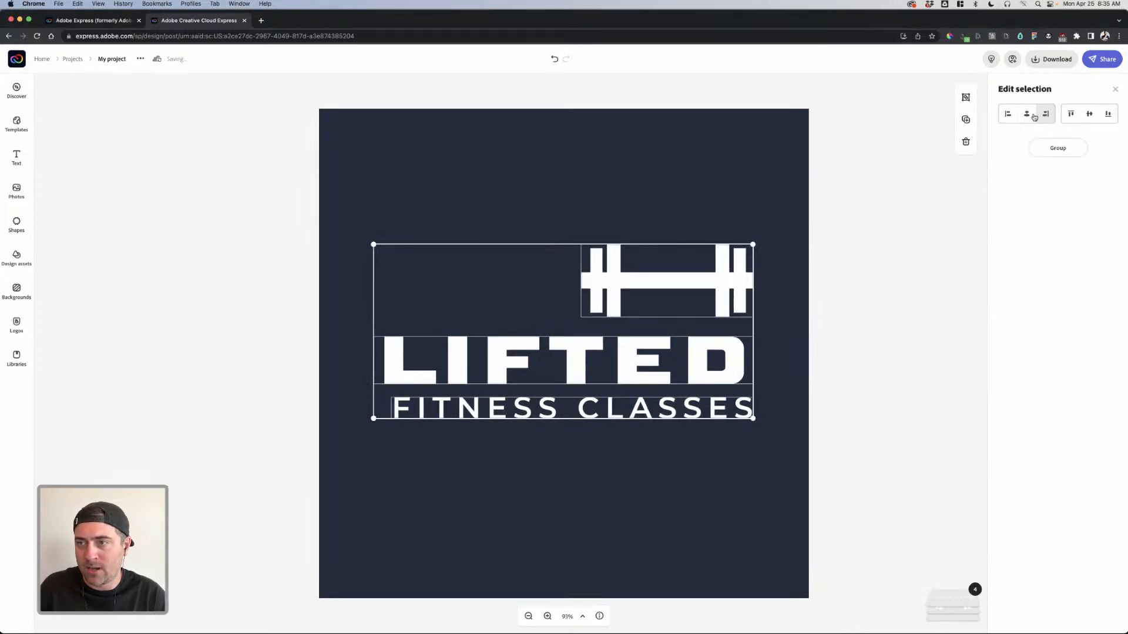
left_click(1028, 115)
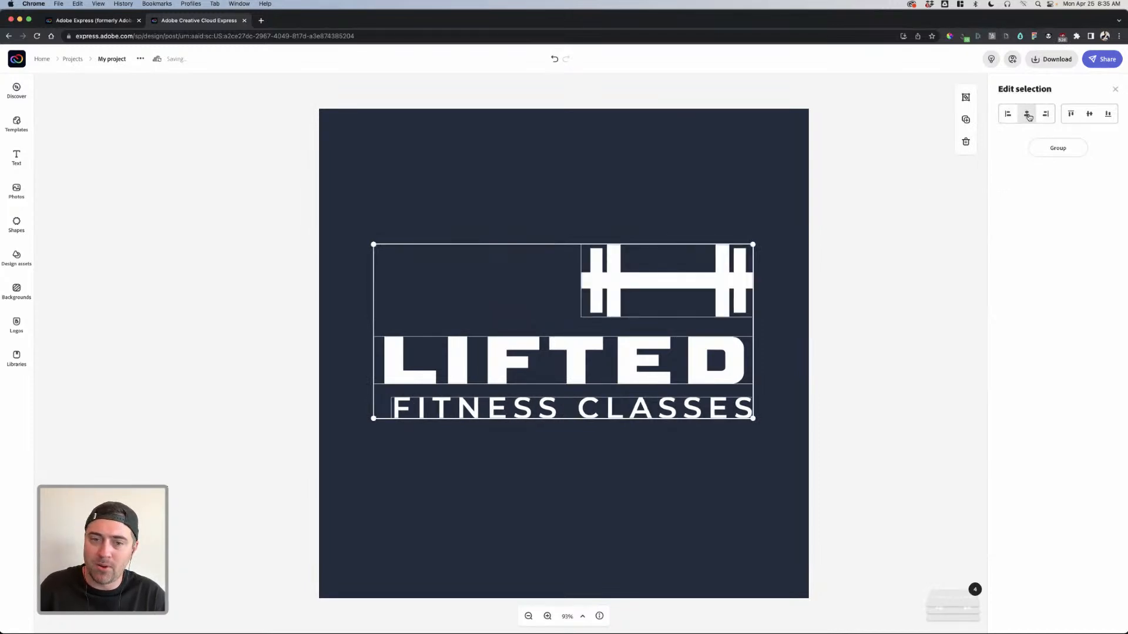
left_click(875, 284)
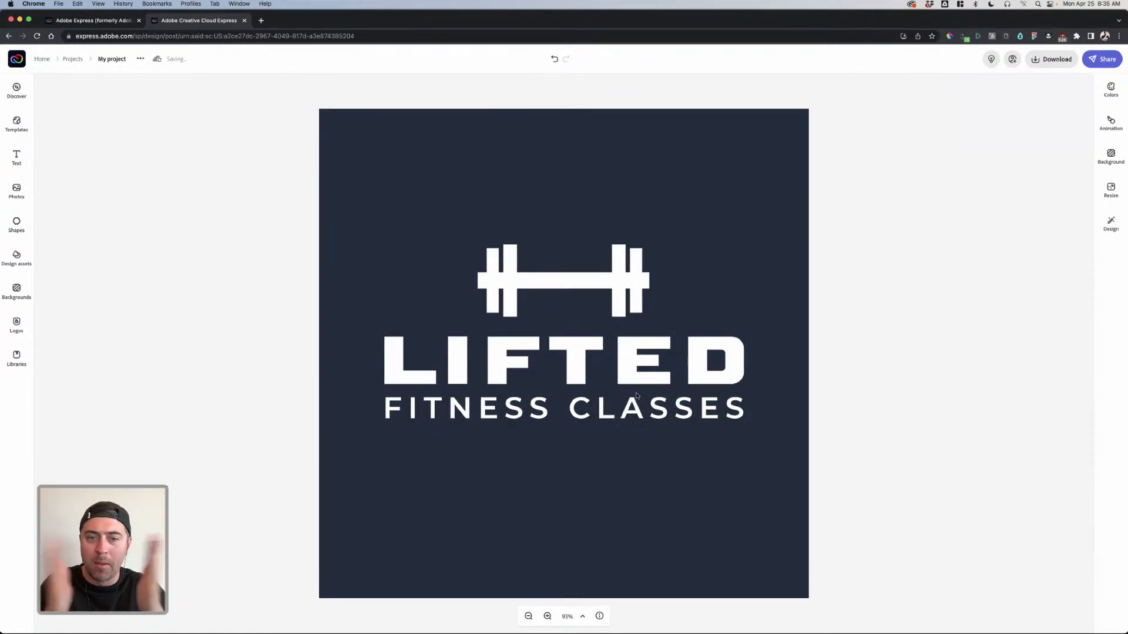
Step: Group the barbell, "Lifted" title and "Fitness Classes" subtitle and centre the group on the canvas
left_click(793, 353)
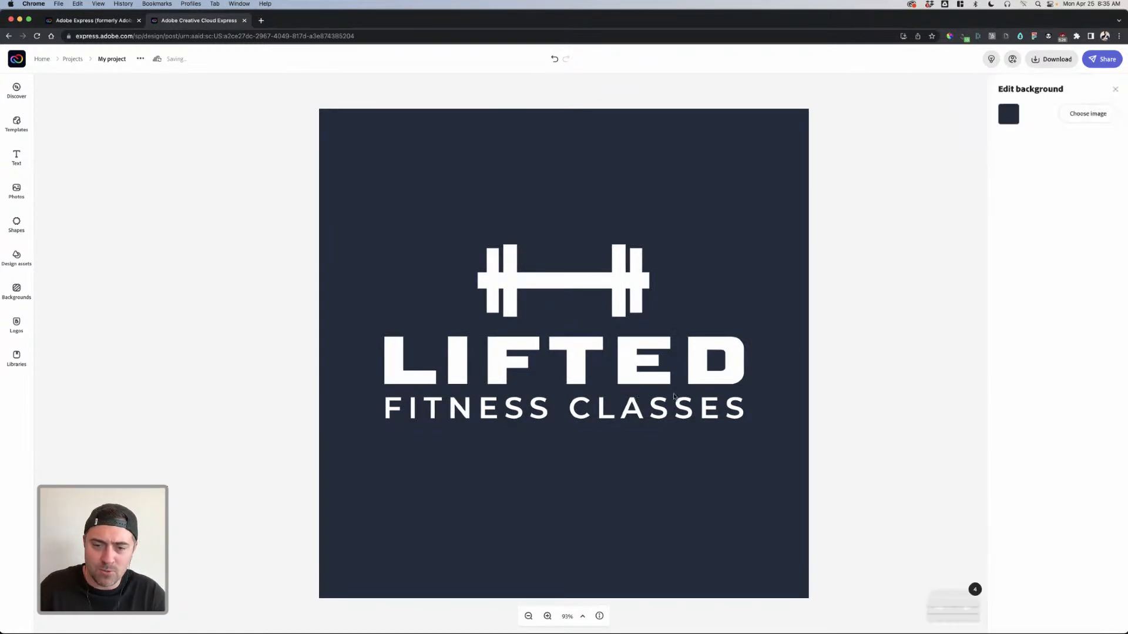
left_click(664, 380)
left_click(630, 318)
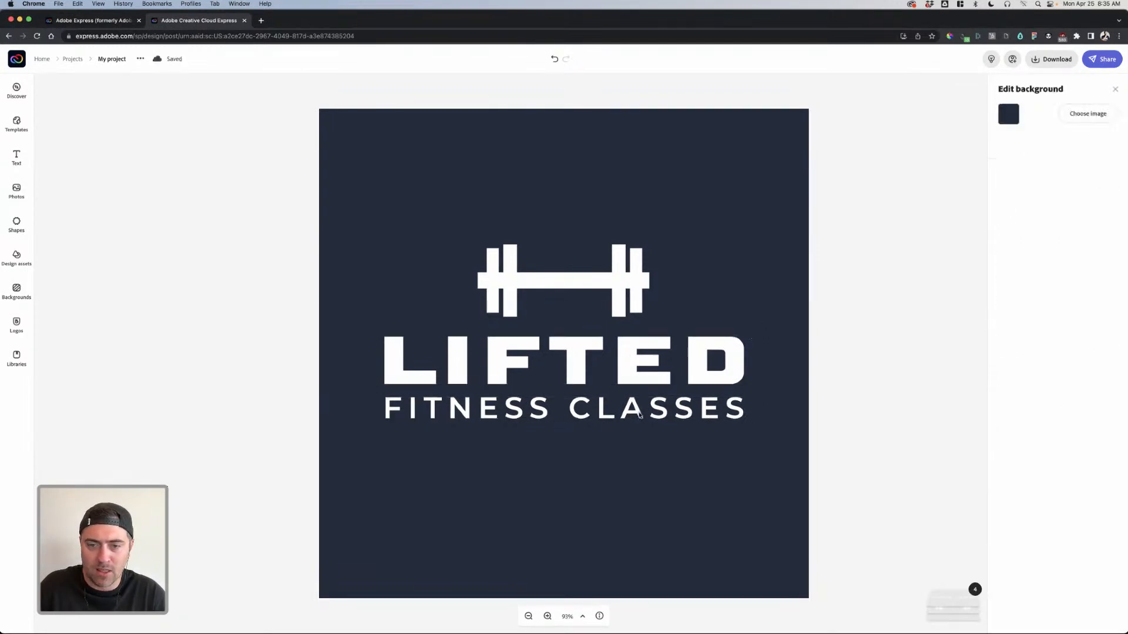
left_click(626, 352)
left_click(641, 412)
left_click(622, 305, "shift")
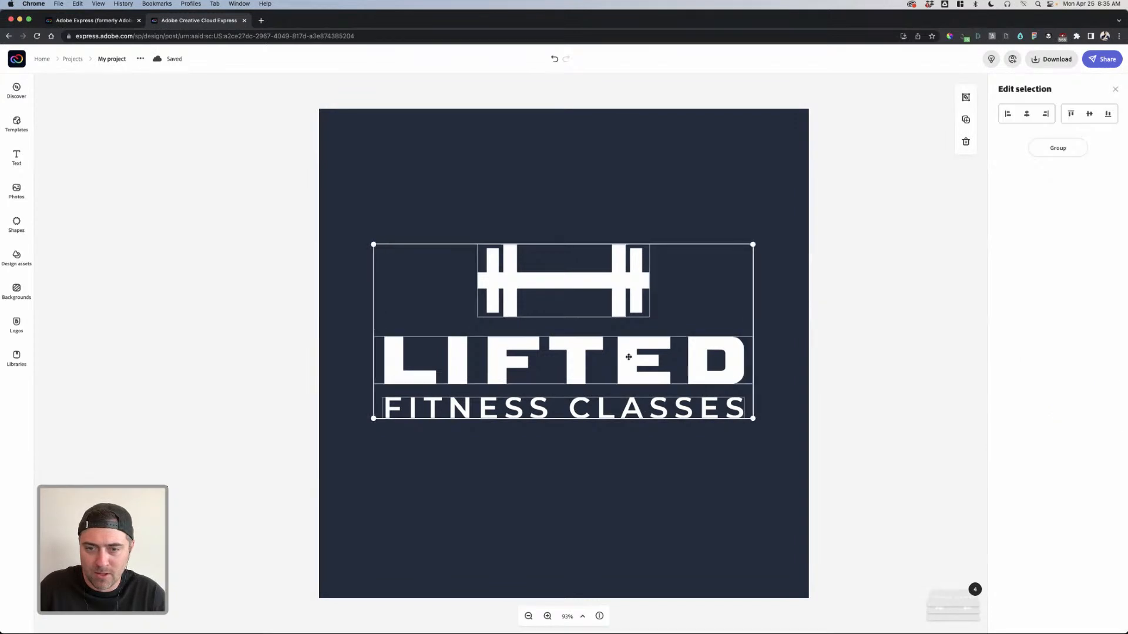
left_click_drag(631, 369, 628, 389)
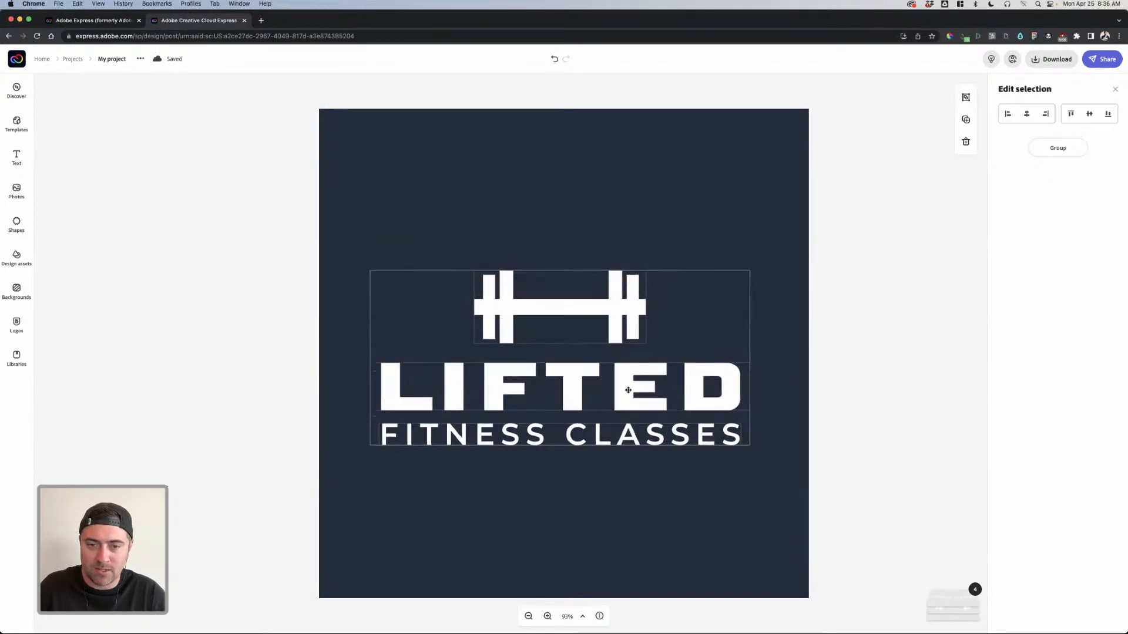
left_click(1057, 148)
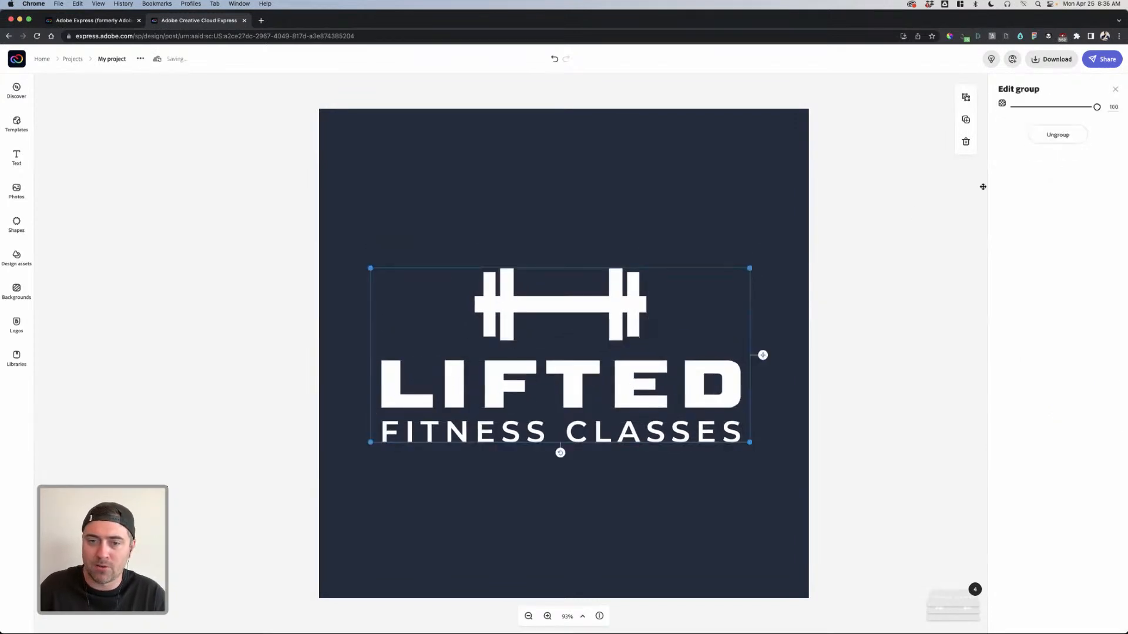
mouse_move(628, 315)
left_mouse_down()
mouse_move(621, 304)
mouse_move(627, 317)
left_mouse_up()
left_click(403, 285)
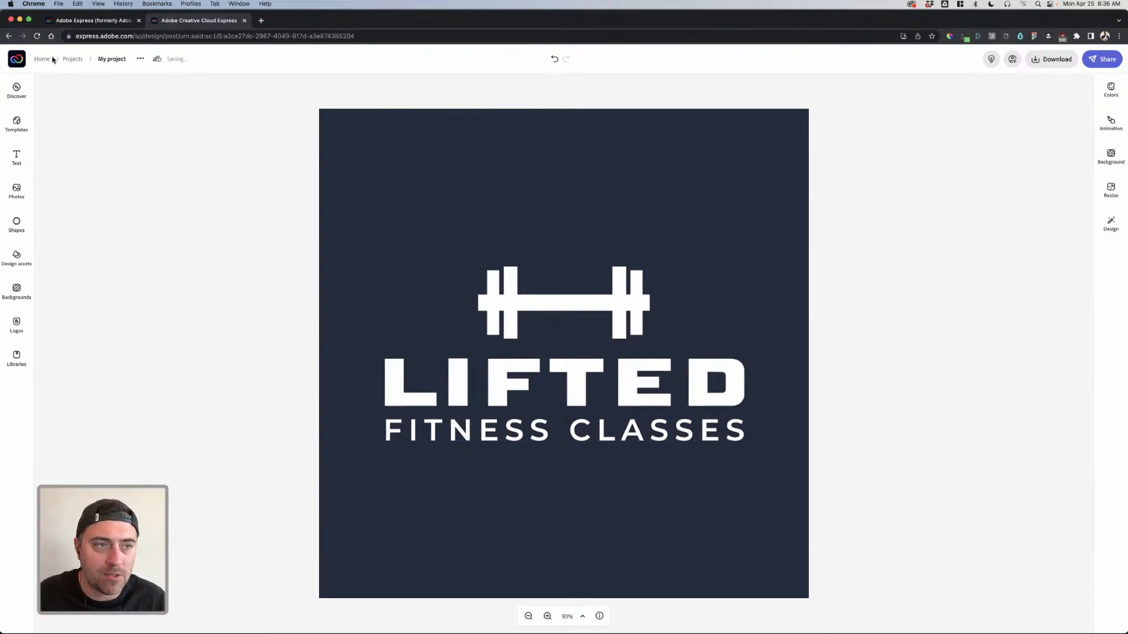
Step: Rename the project as "Lifted"
left_click(98, 59)
key("BackSpace")
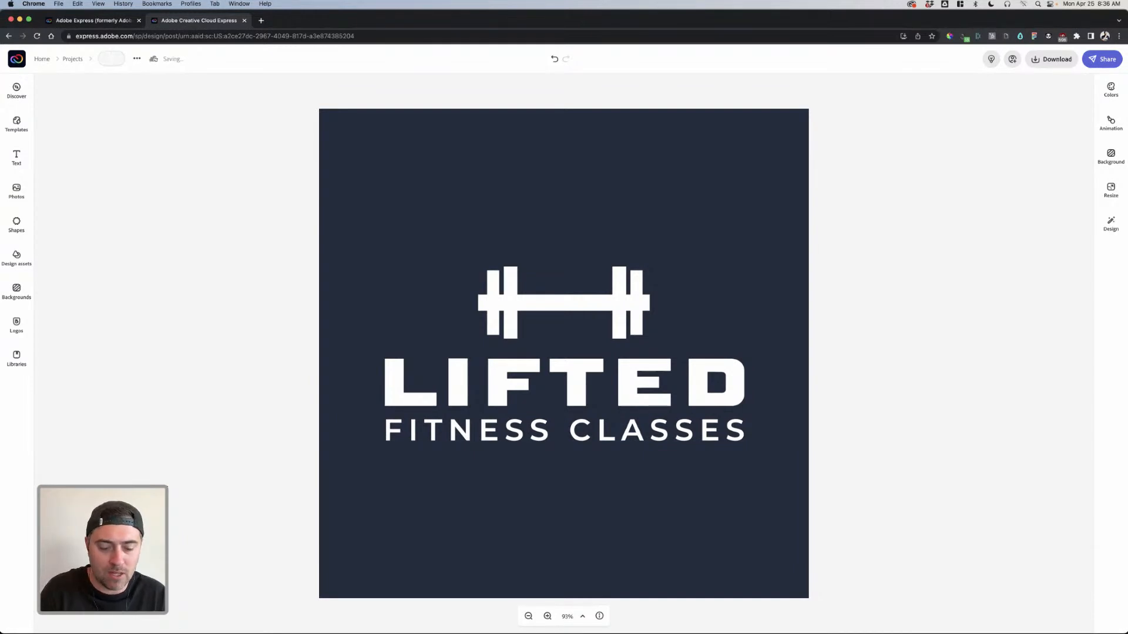
type("Lifted")
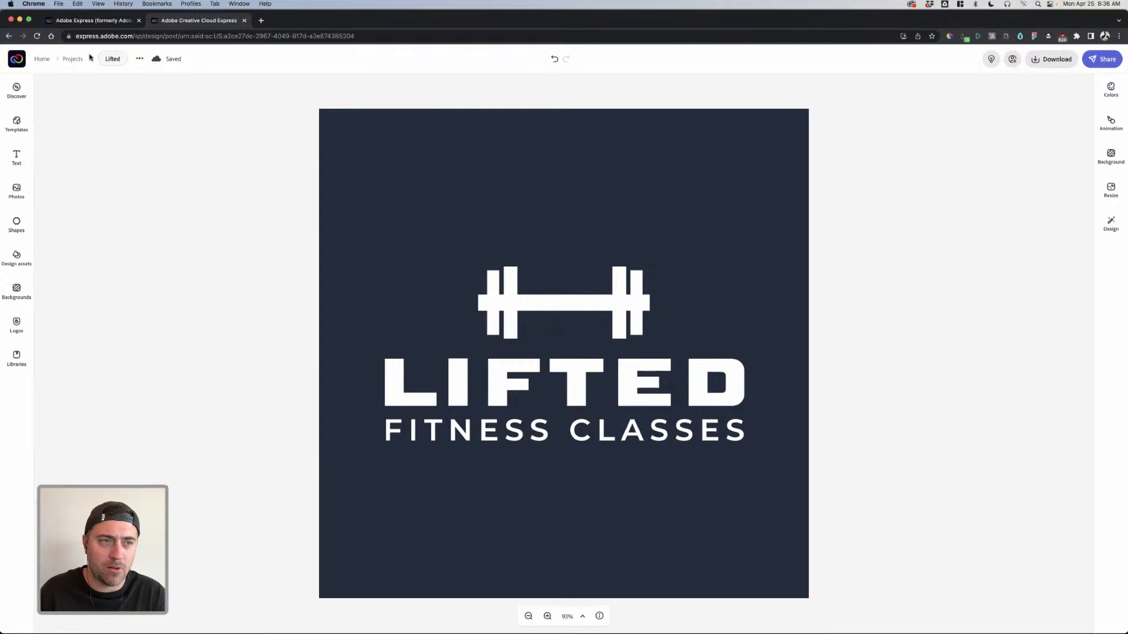
key("Return")
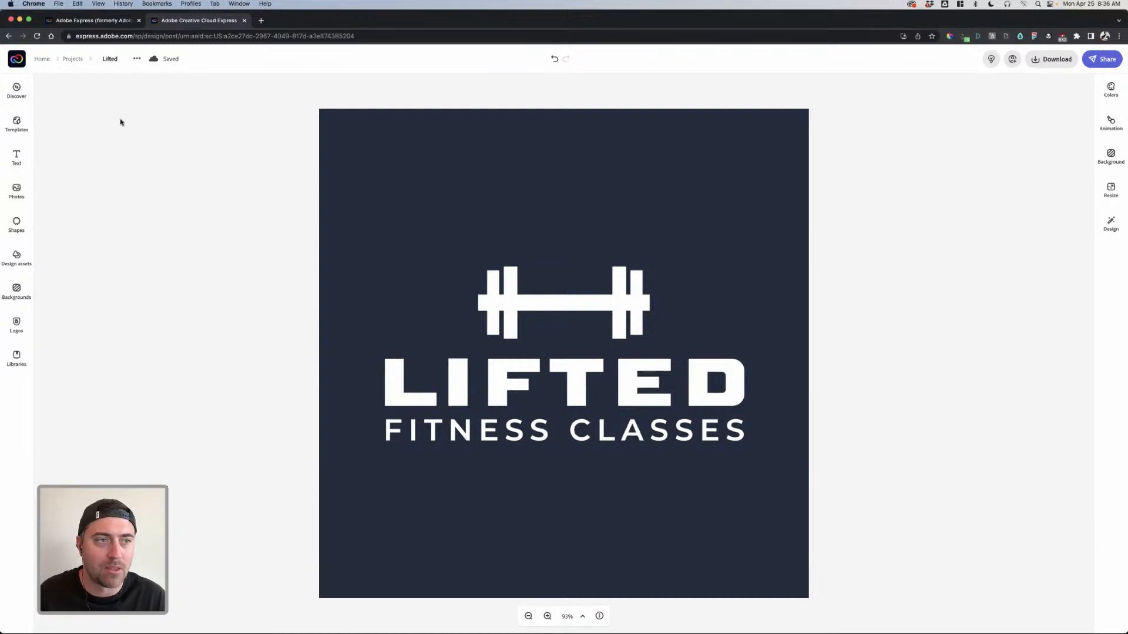
Step: Leave the finished logo and create a new Logo project from the home page
left_click(41, 58)
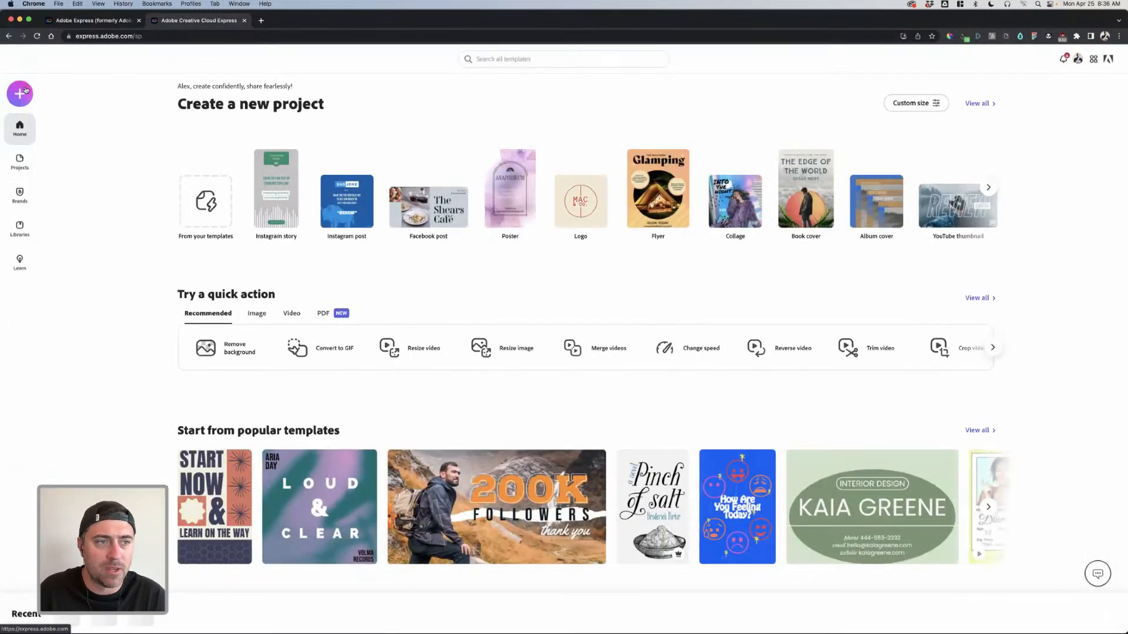
left_click(19, 94)
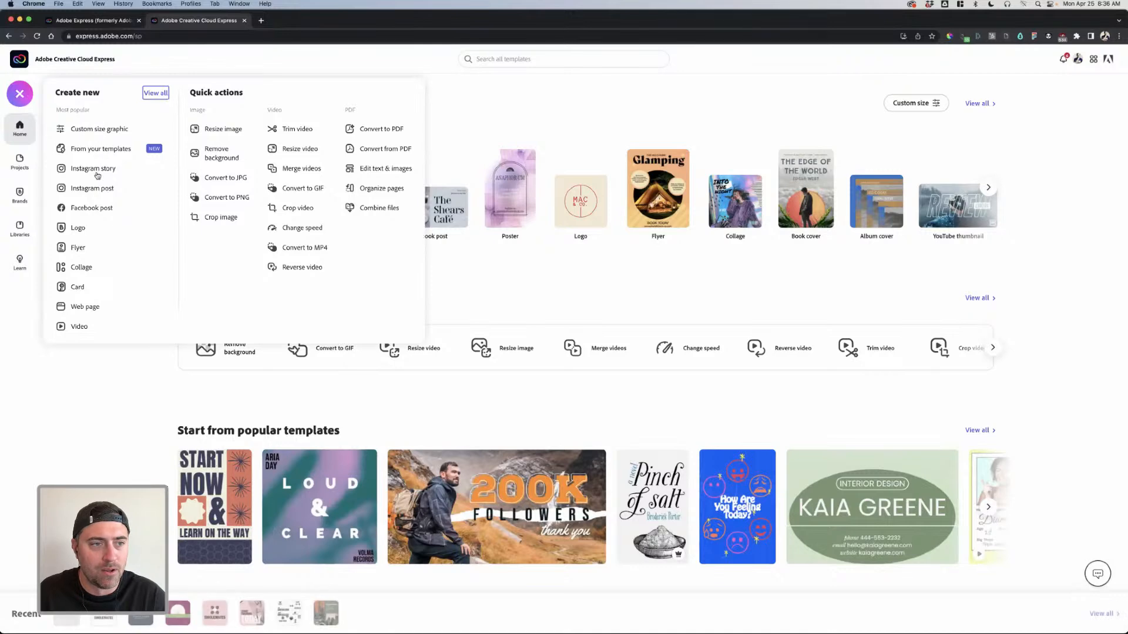
left_click(79, 227)
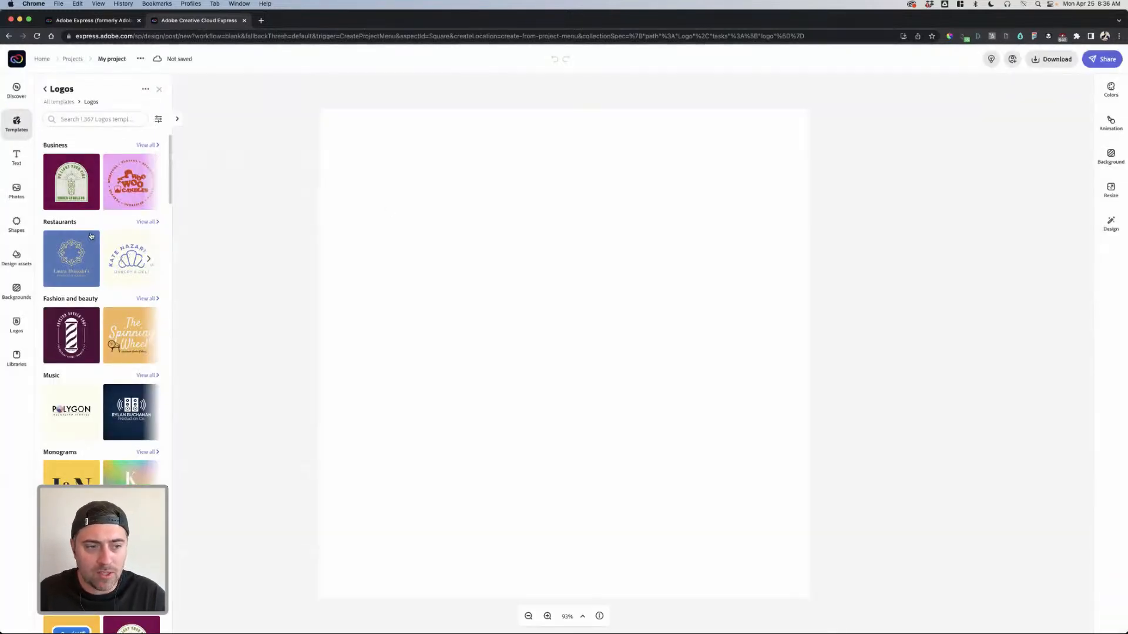
Step: Browse the logo templates and apply the Business template "We Light Your Fire – Ember Candle Co." to the blank canvas
scroll(109, 247, "down", 8)
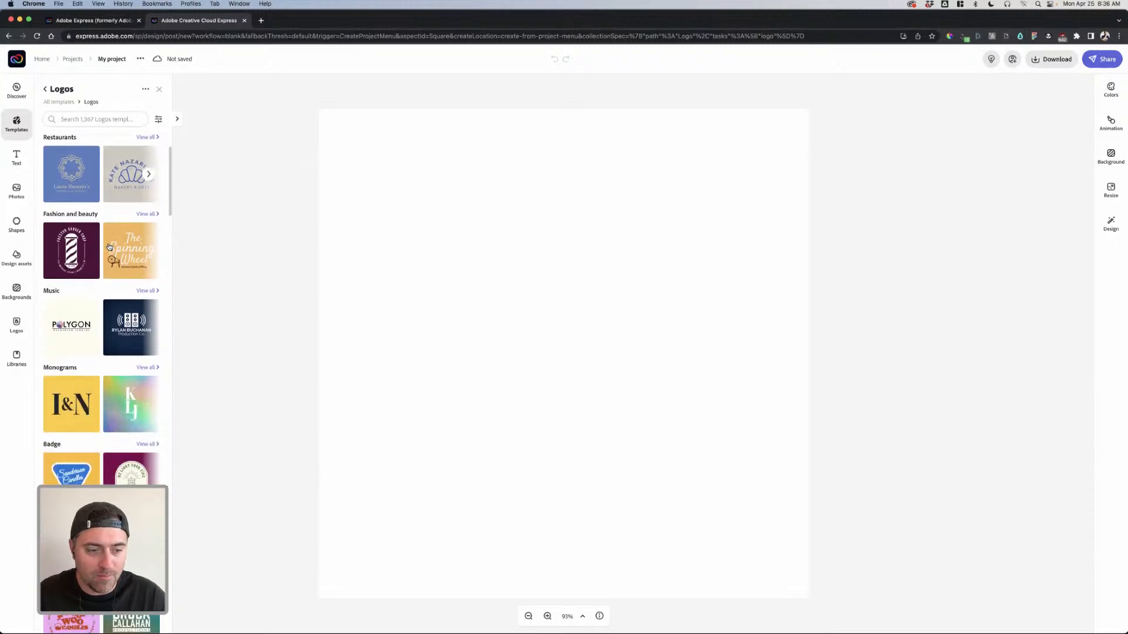
scroll(112, 247, "down", 10)
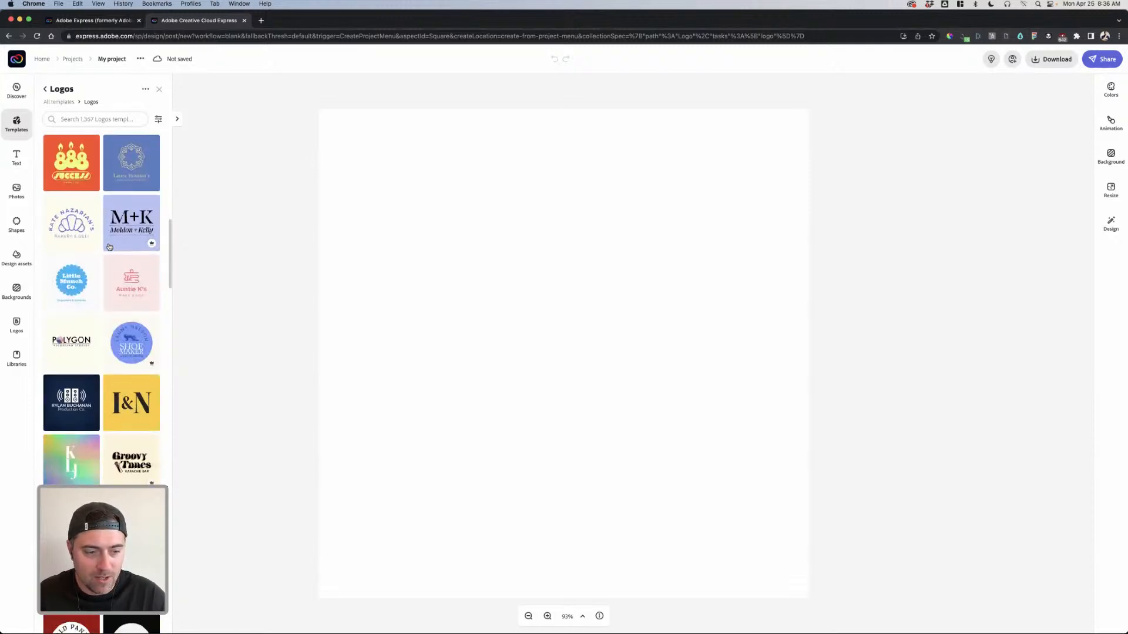
scroll(116, 248, "down", 13)
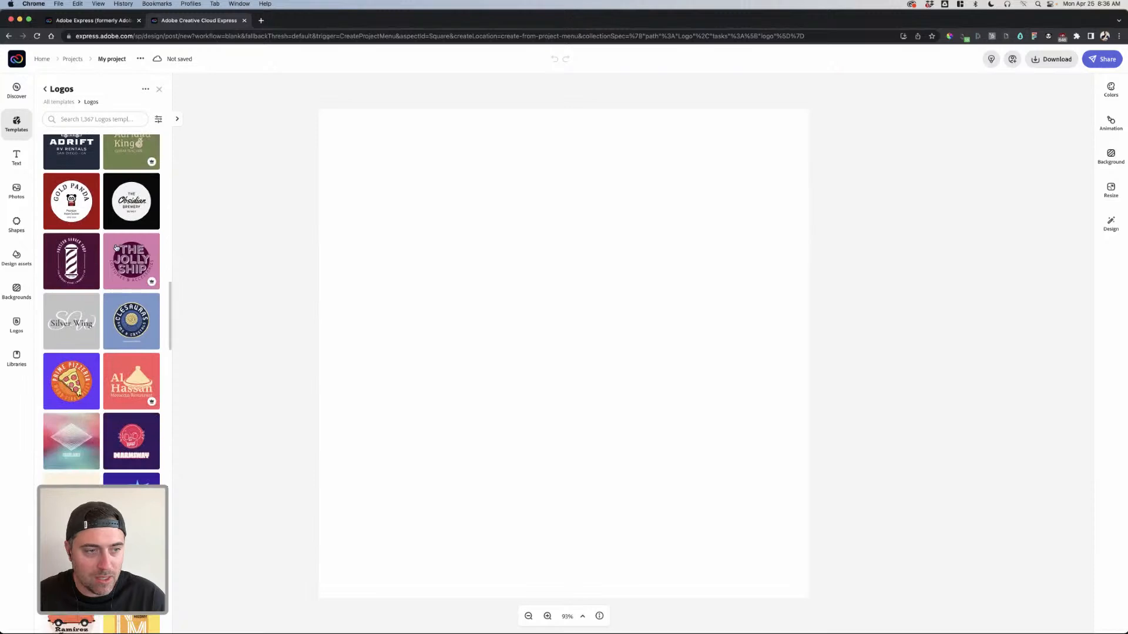
scroll(106, 235, "up", 20)
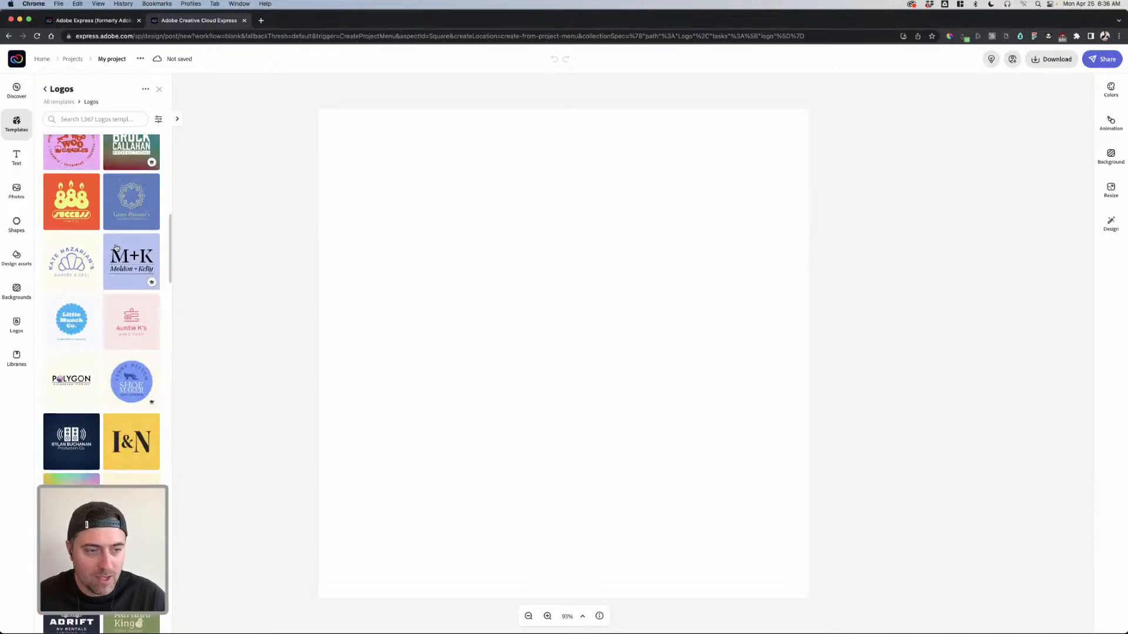
left_click(79, 191)
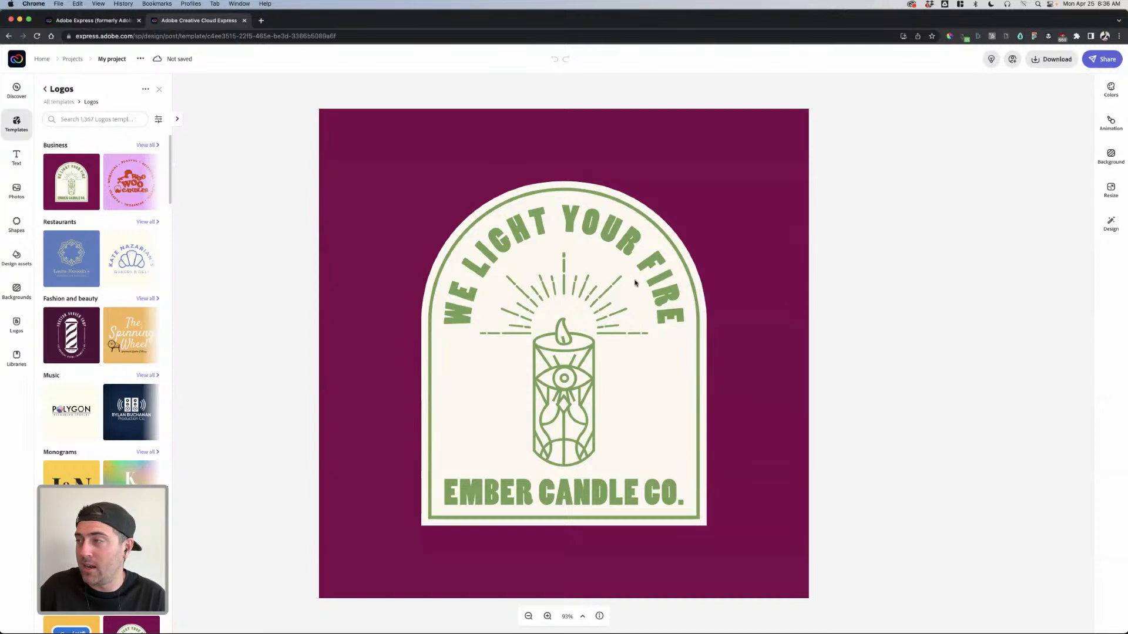
left_click(929, 283)
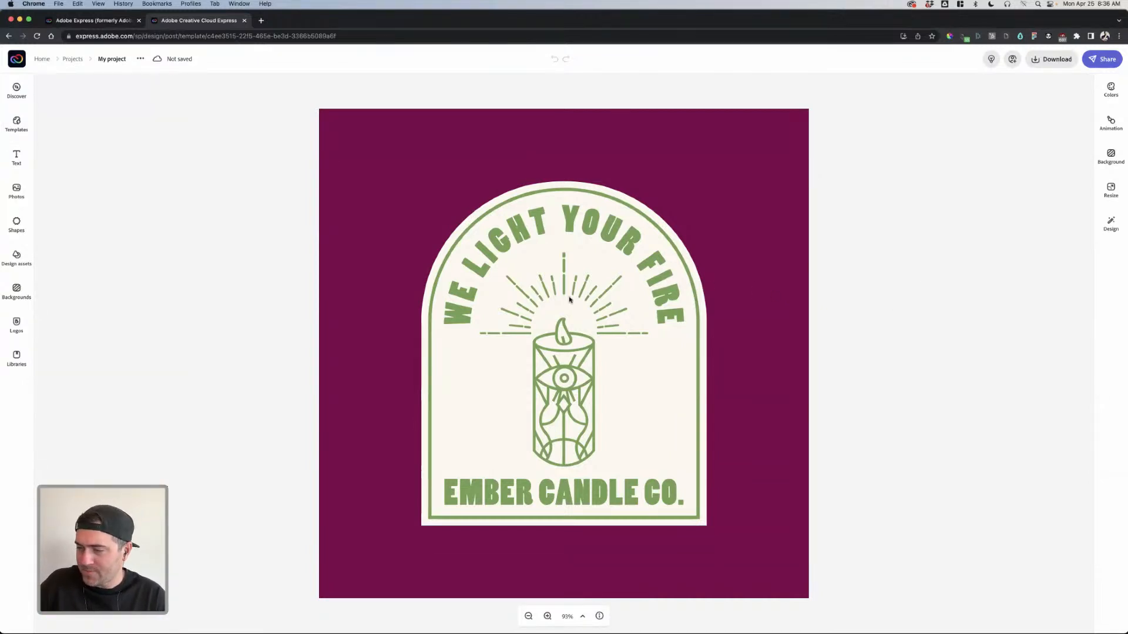
Step: Replace the candle illustration with the hand-holding-kettlebell shape found by searching for "weights"
left_click(534, 228)
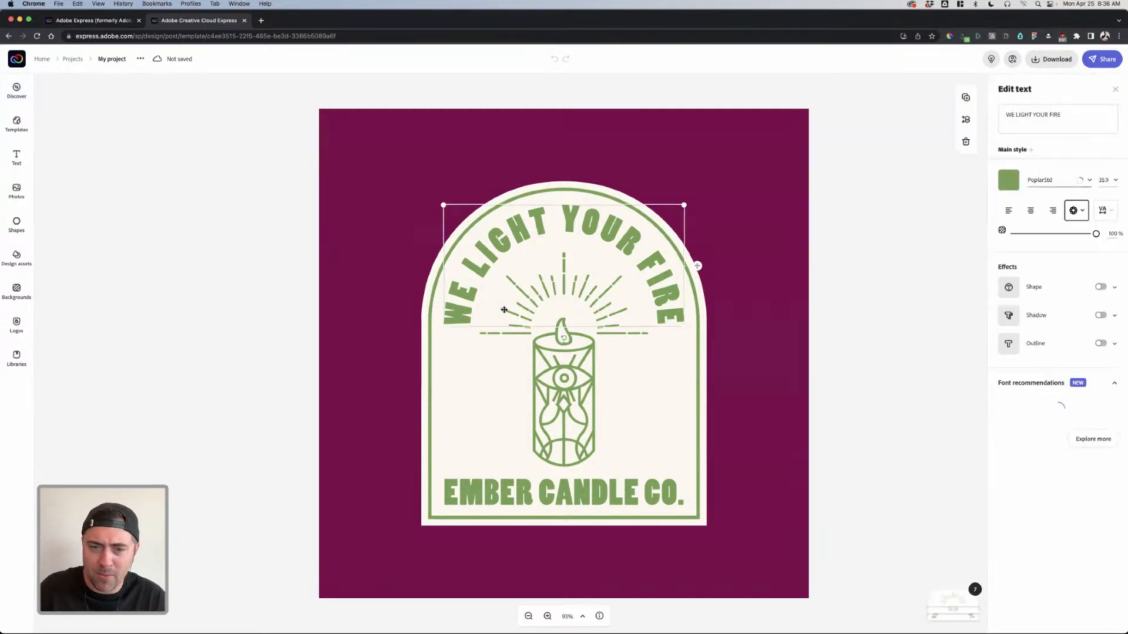
left_click(566, 379)
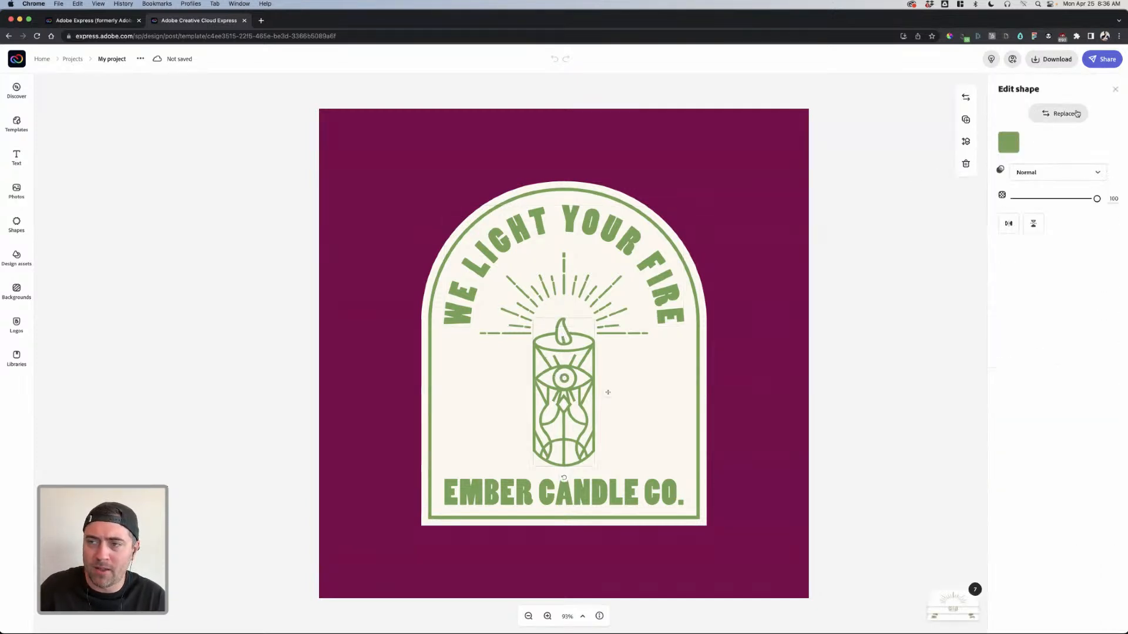
left_click(1058, 114)
left_click(81, 112)
type("candle")
left_click_drag(83, 111, 34, 111)
type("weights")
key("Return")
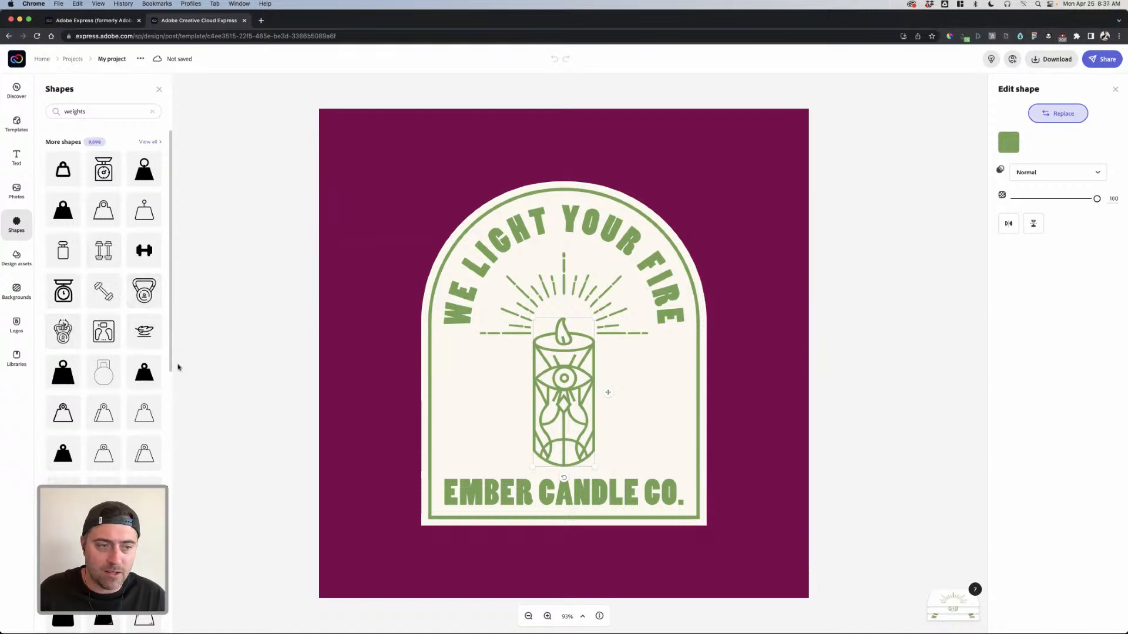
left_click(64, 339)
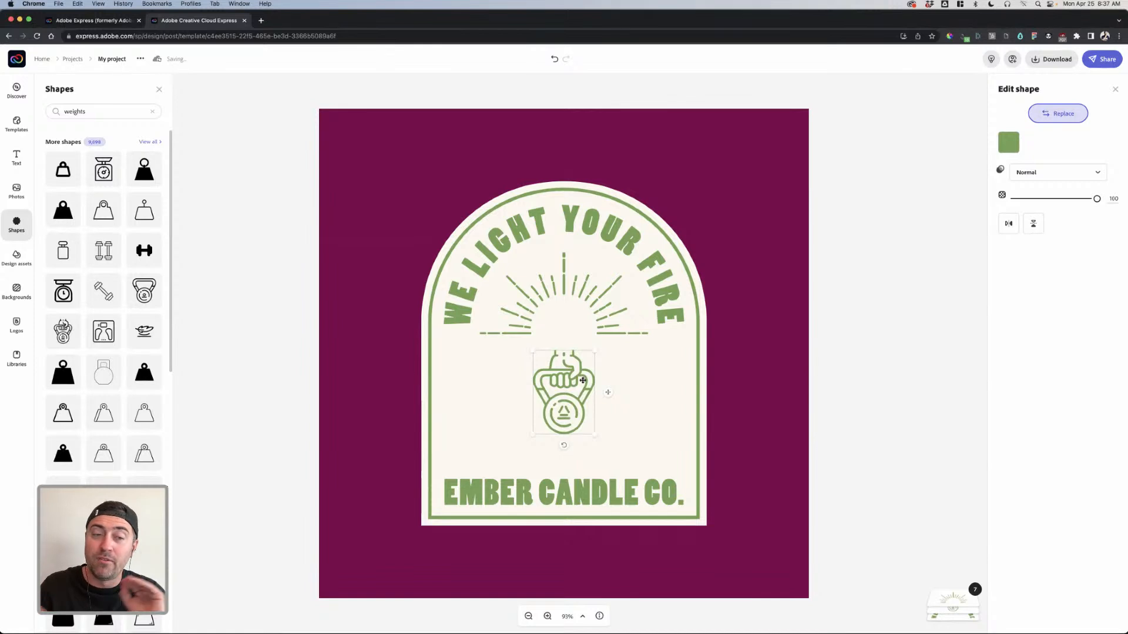
Step: Rotate the kettlebell icon 180 degrees and move it up so the weight sits within the sunburst rays
left_click(603, 316)
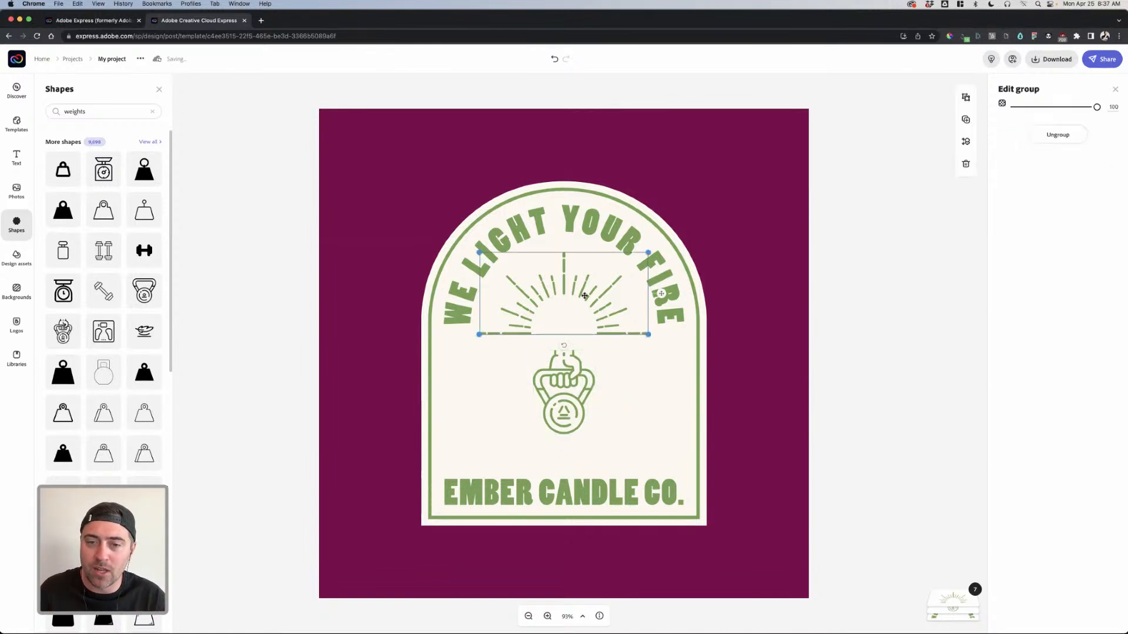
left_click(846, 356)
left_click(603, 322)
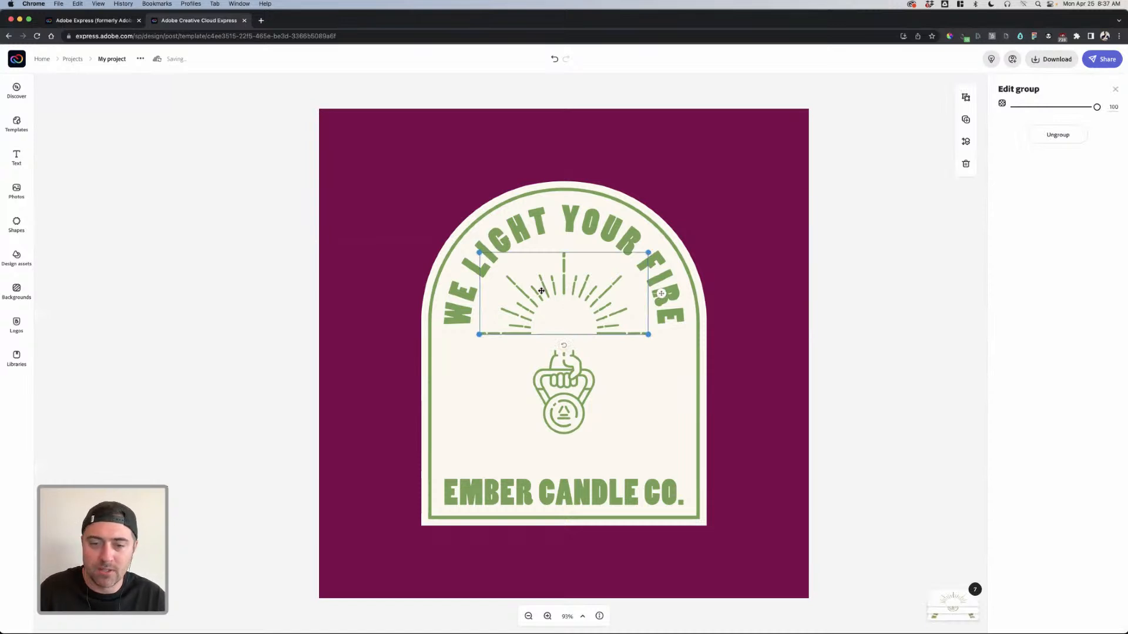
left_click(556, 360)
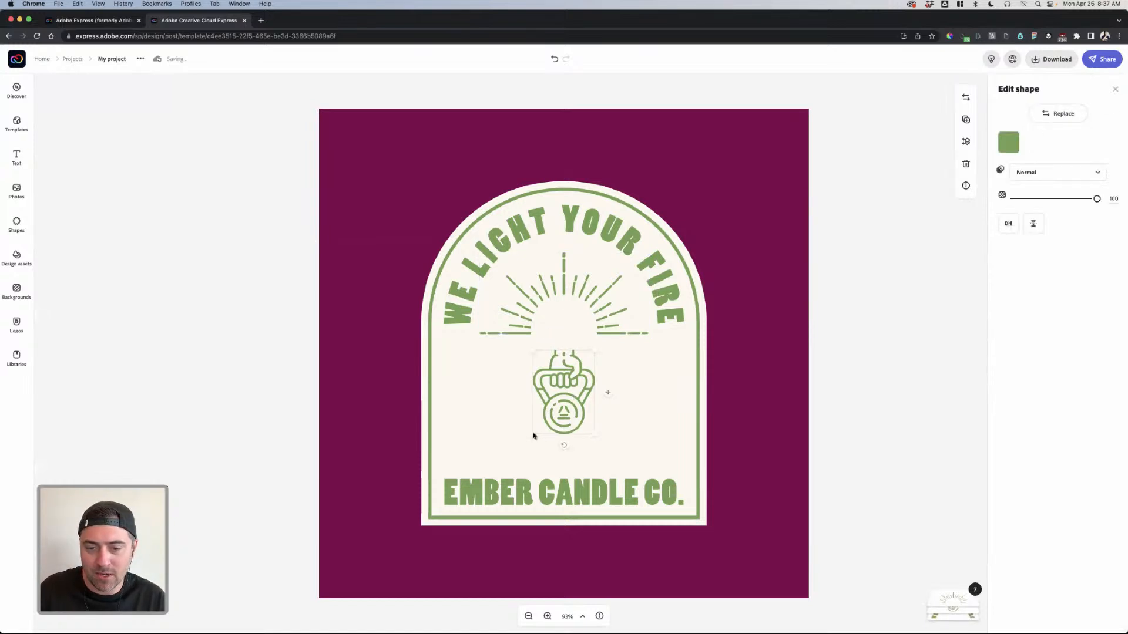
left_click_drag(564, 447, 561, 317)
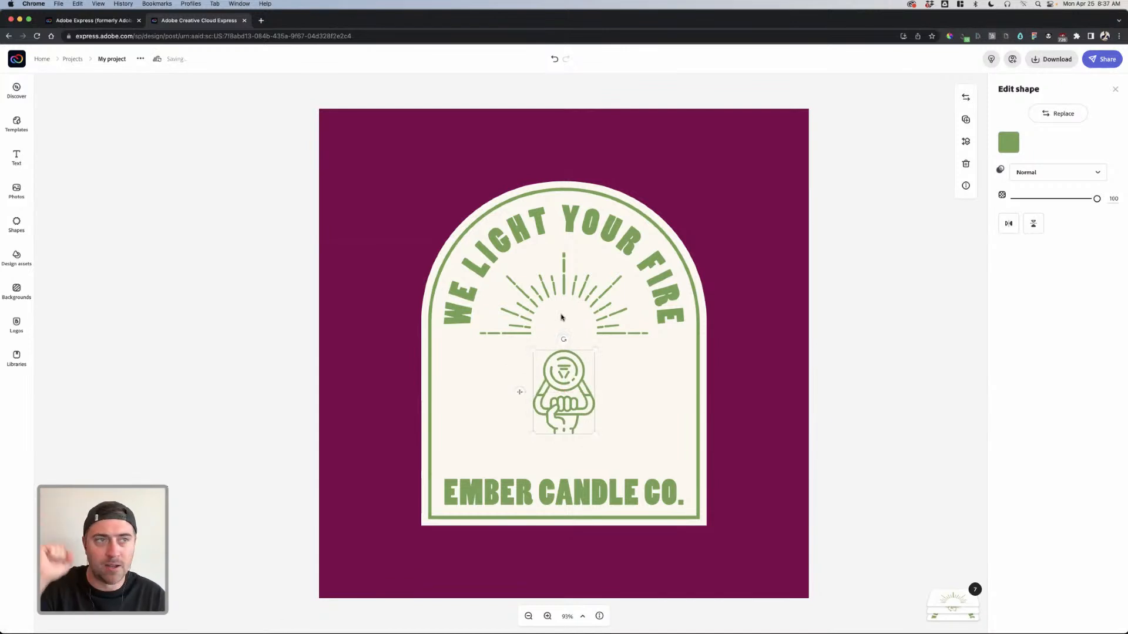
left_click_drag(569, 376, 563, 339)
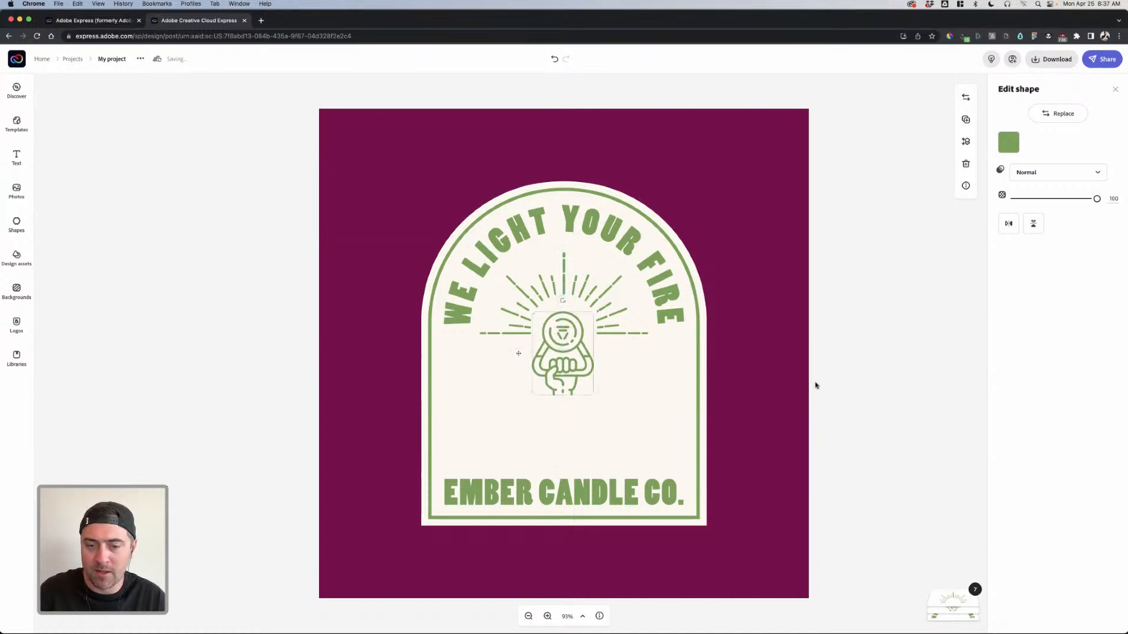
left_click(816, 385)
Step: Set the "Ember Candle Co." text to the Poppins Regular font and move it up just beneath the kettlebell icon
left_click(600, 492)
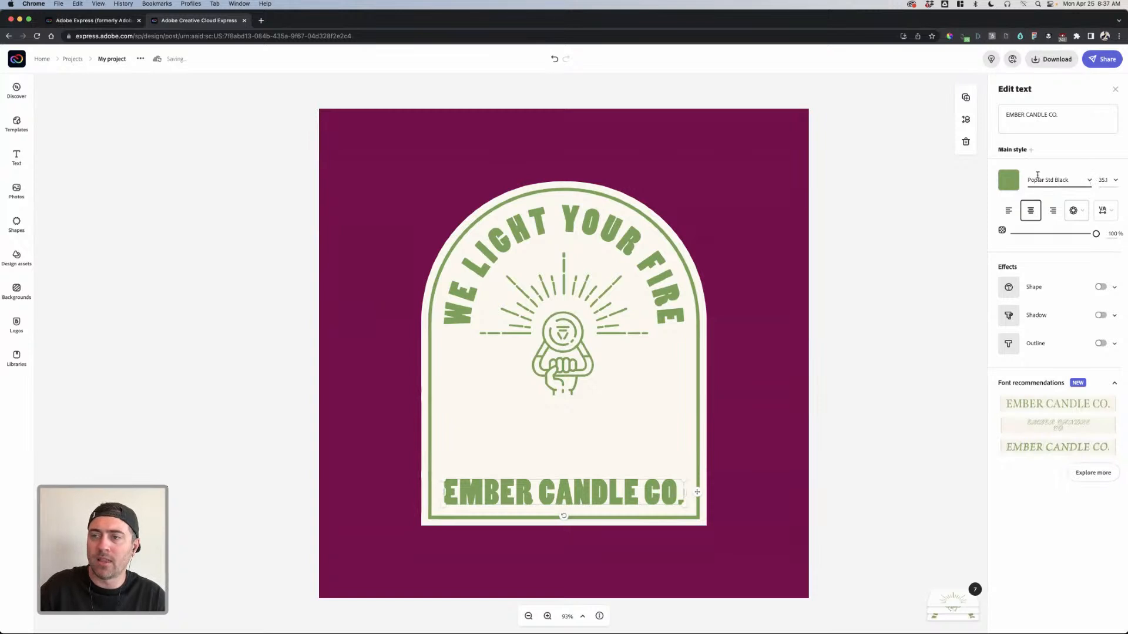
left_click(1089, 180)
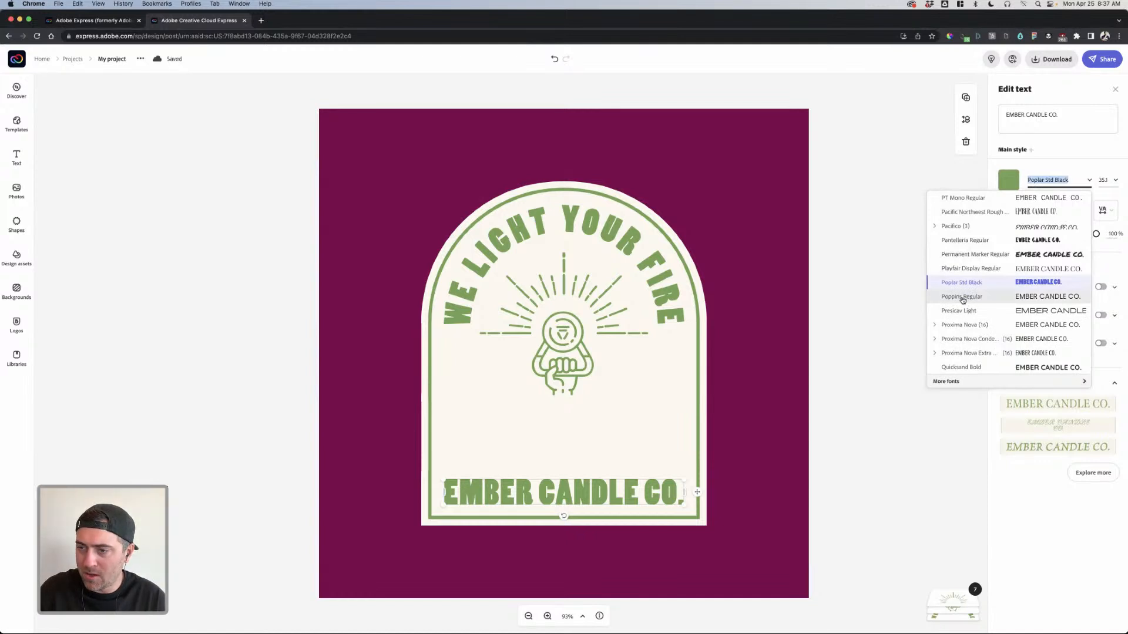
left_click(962, 297)
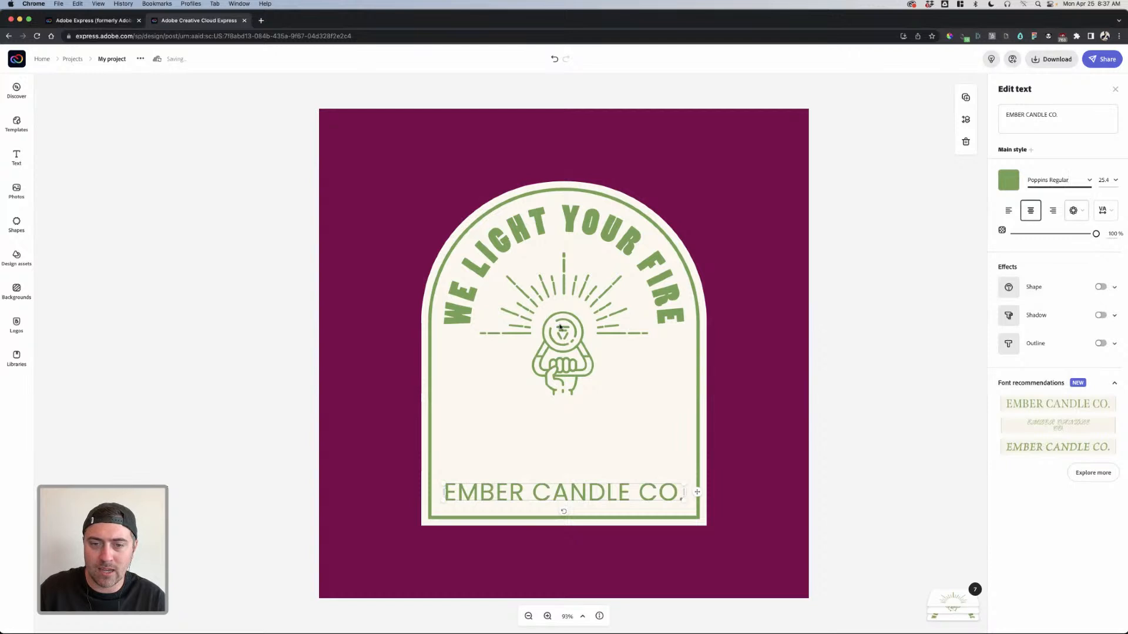
left_click_drag(579, 489, 579, 426)
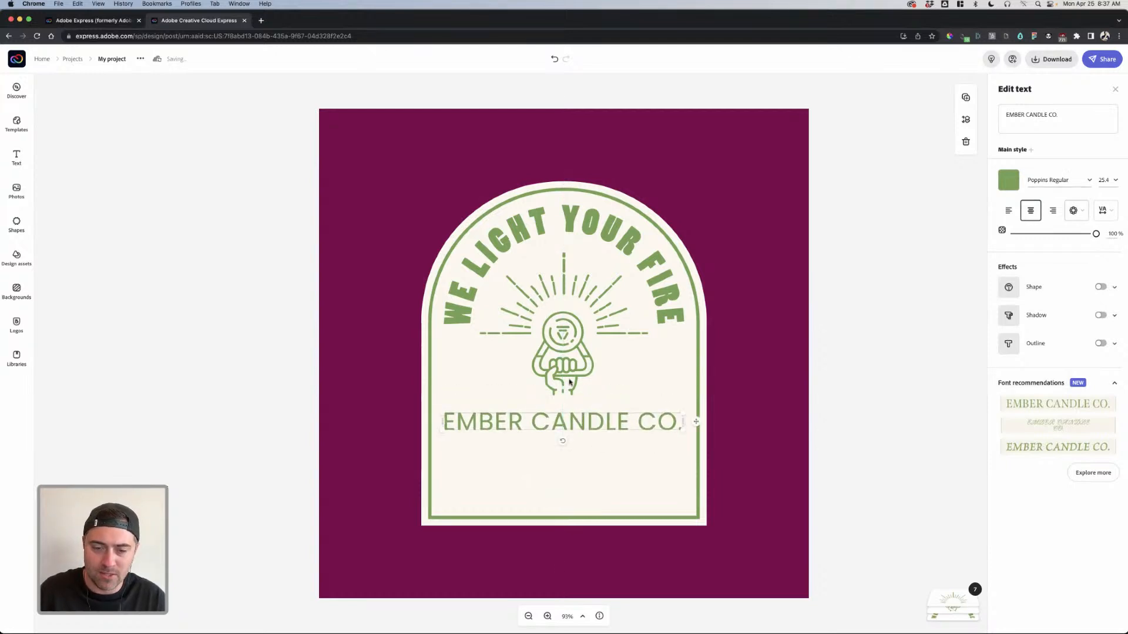
Step: Replace the "Ember Candle Co." text beneath the kettlebell with "BIG GAINS"
left_click(1063, 107)
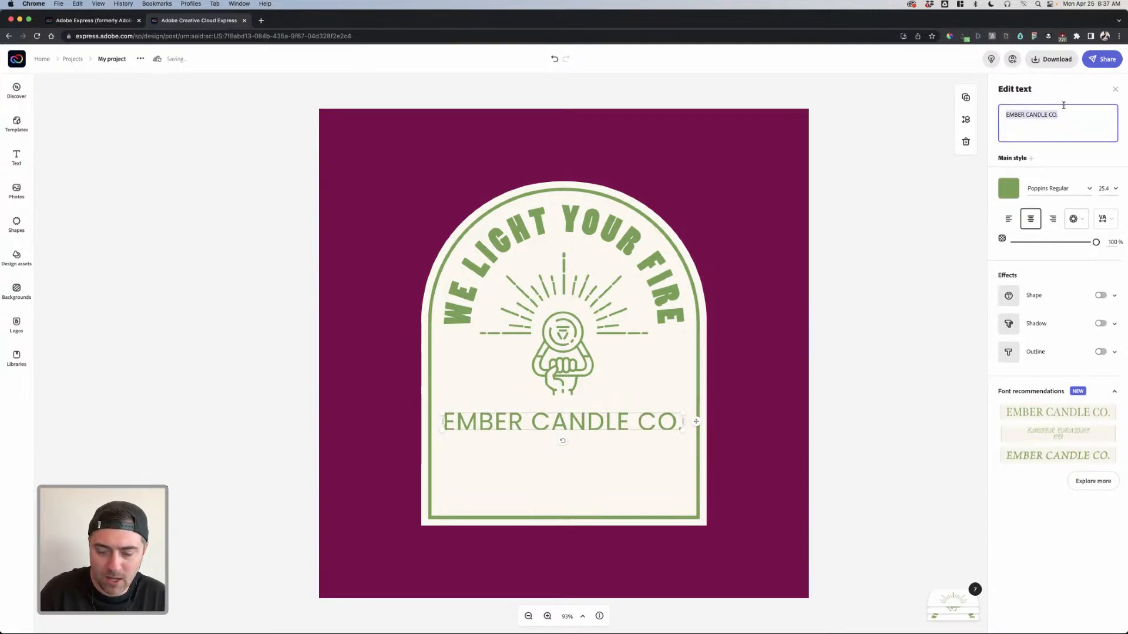
key("BackSpace")
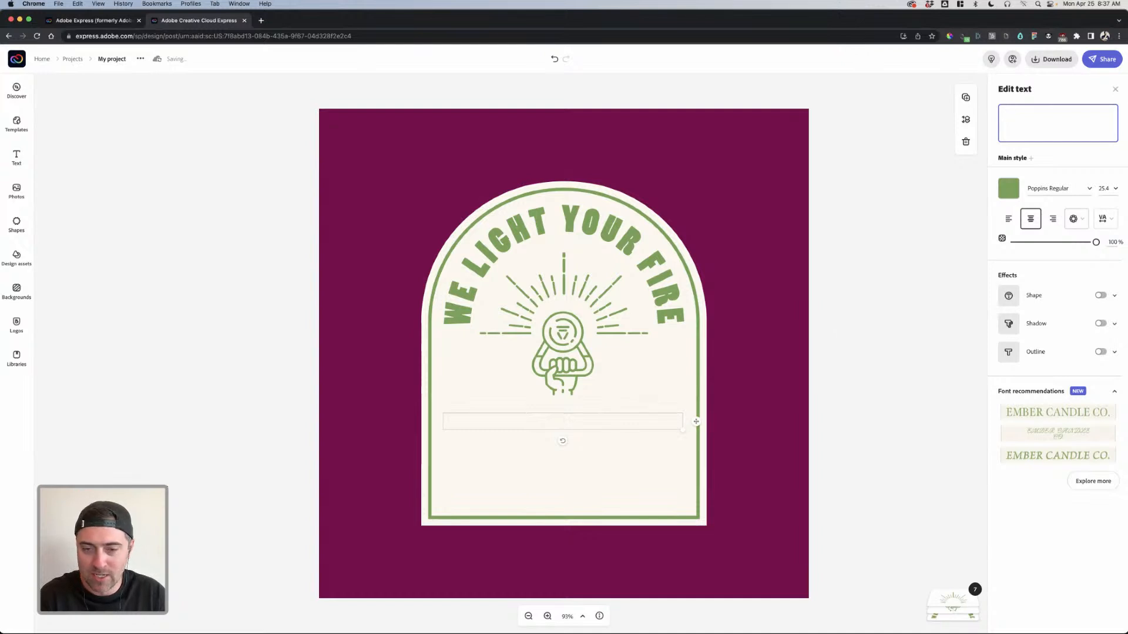
type("BIG Ga")
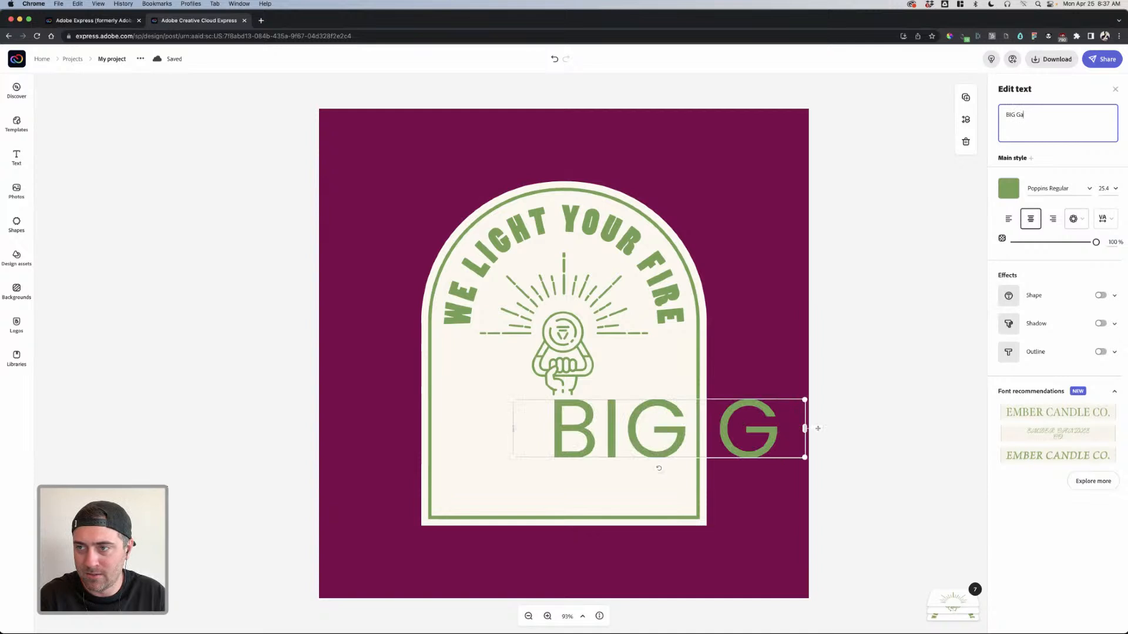
type("ins")
key("BackSpace")
key("BackSpace")
key("BackSpace")
key("BackSpace")
key("BackSpace")
key("BackSpace")
type("GAINS")
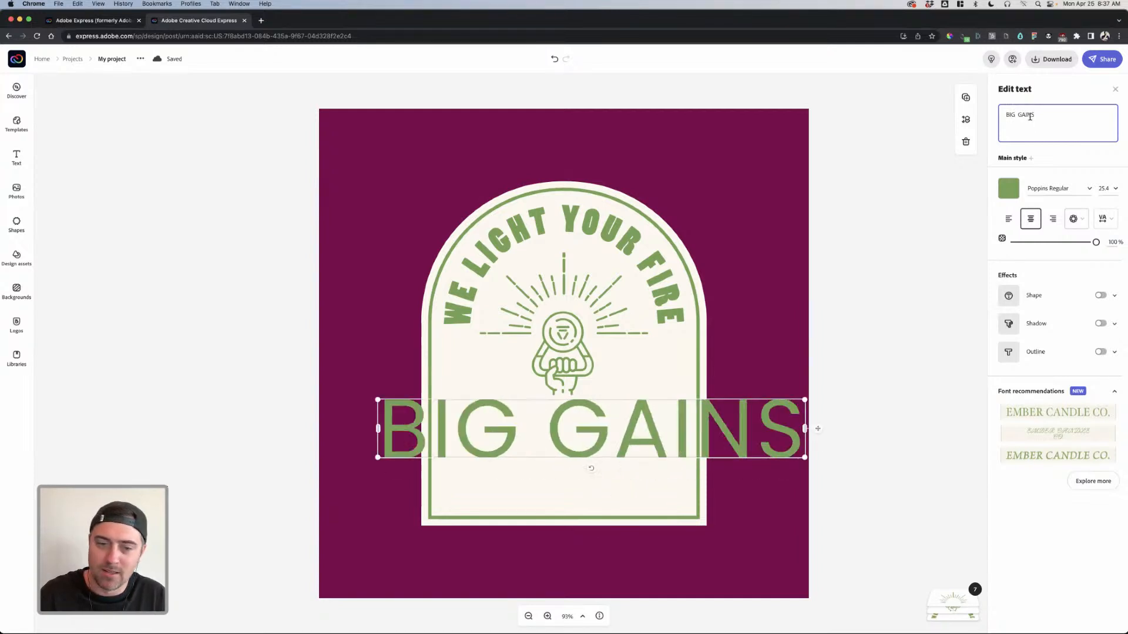
Step: Scale down the BIG GAINS text and position it inside the badge just beneath the kettlebell icon
left_click_drag(804, 457, 689, 445)
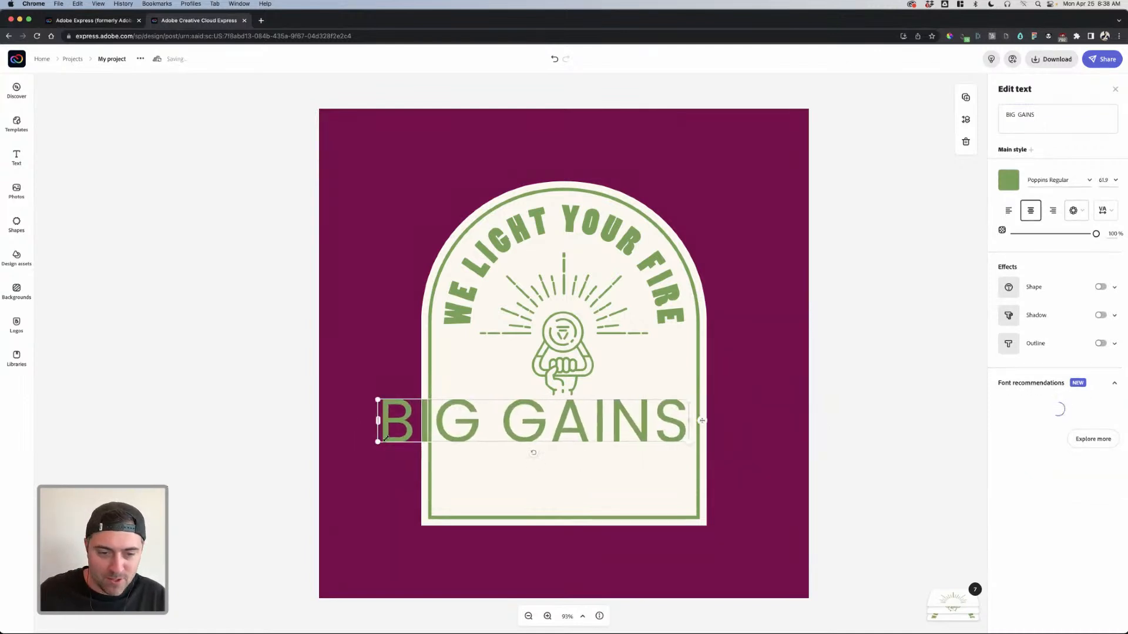
left_click_drag(379, 442, 444, 433)
left_click_drag(557, 431, 554, 442)
left_click_drag(689, 448, 626, 436)
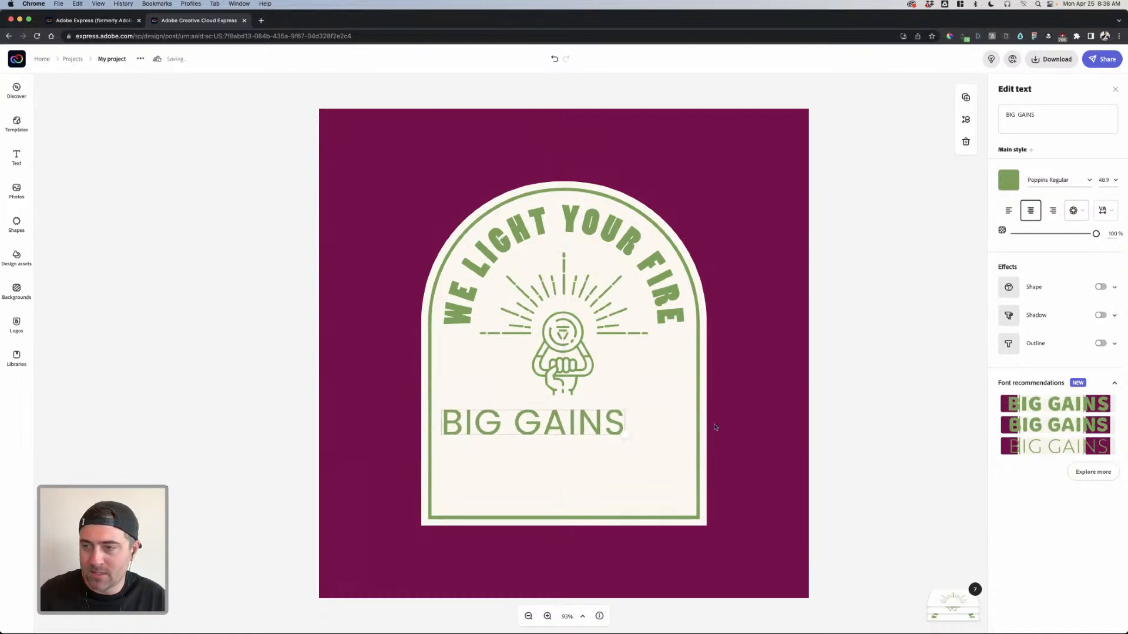
Step: Replace the arched "We Light Your Fire" text with "Lift Laugh Love"
left_click(580, 226)
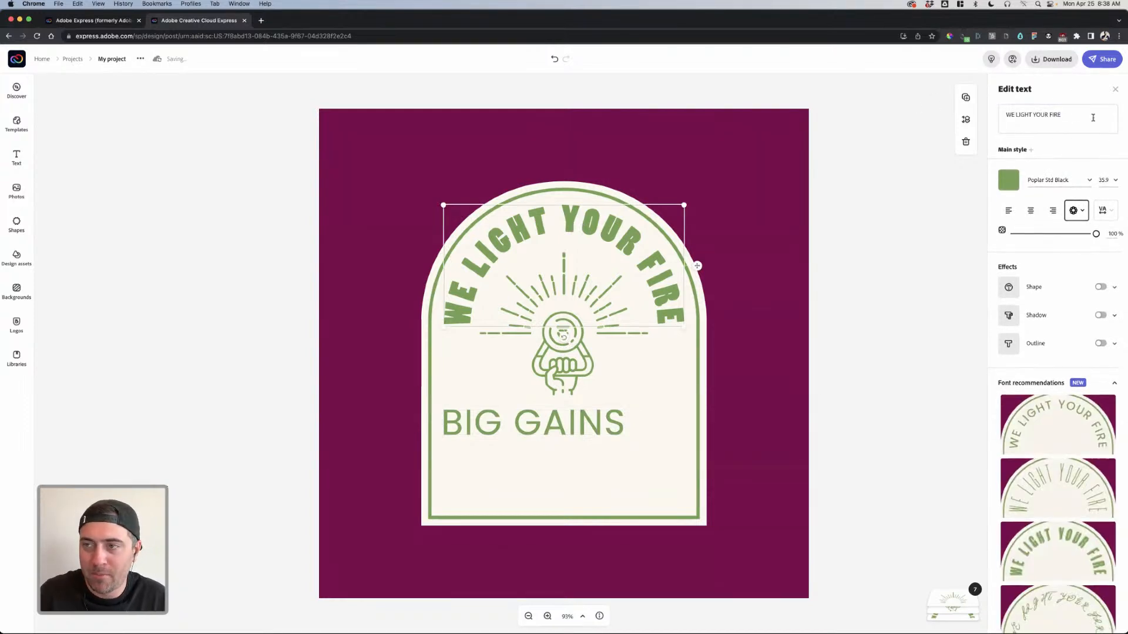
left_click(1093, 118)
key("super+a")
type("Lift Laugh ")
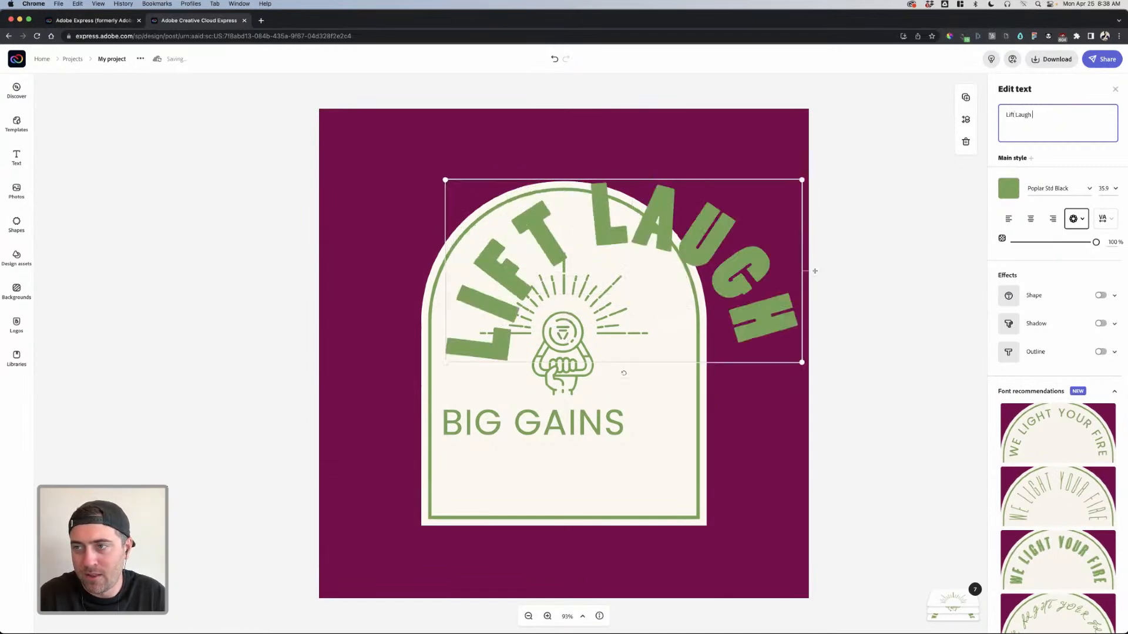
type("Love")
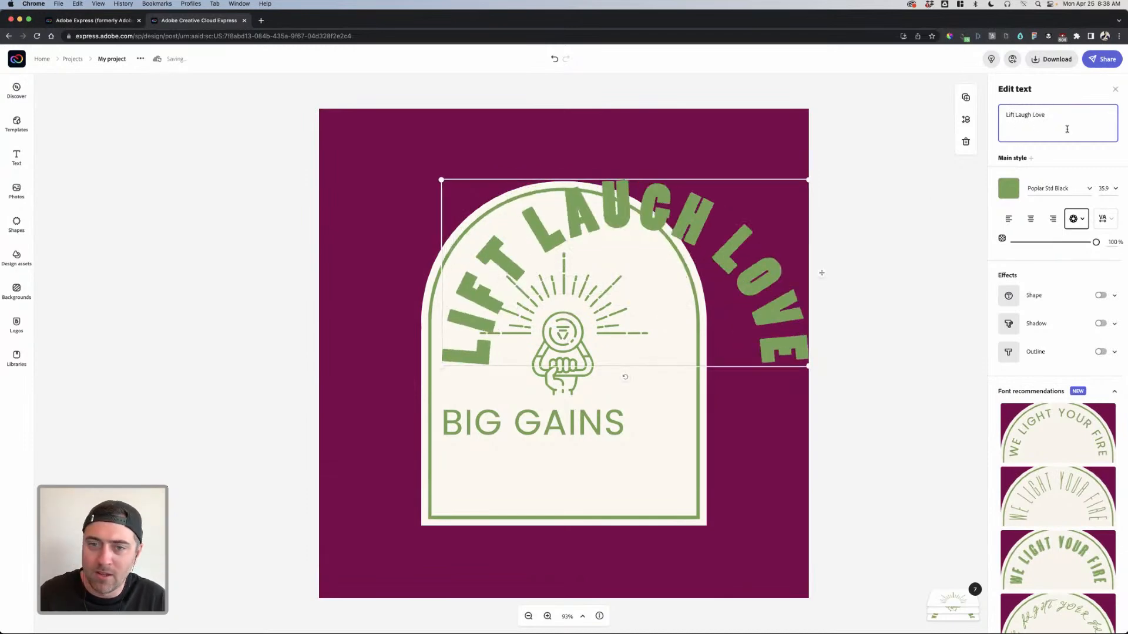
Step: Set the arched text to Poppins Regular, scale it to about size 36 and center it within the badge's arch
left_click(1089, 191)
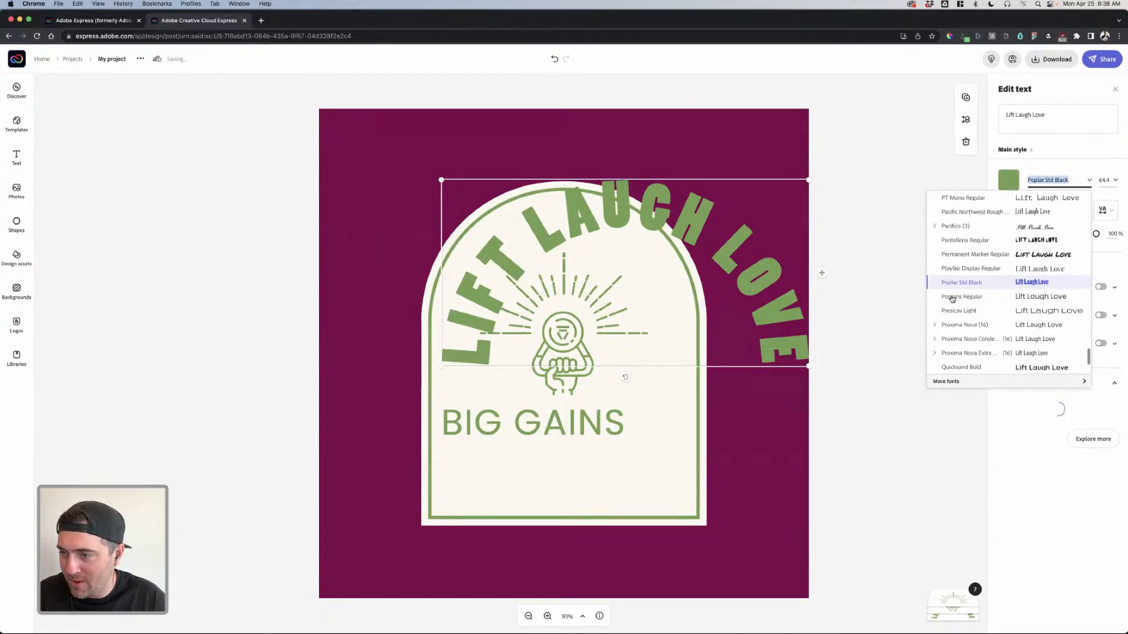
left_click(964, 296)
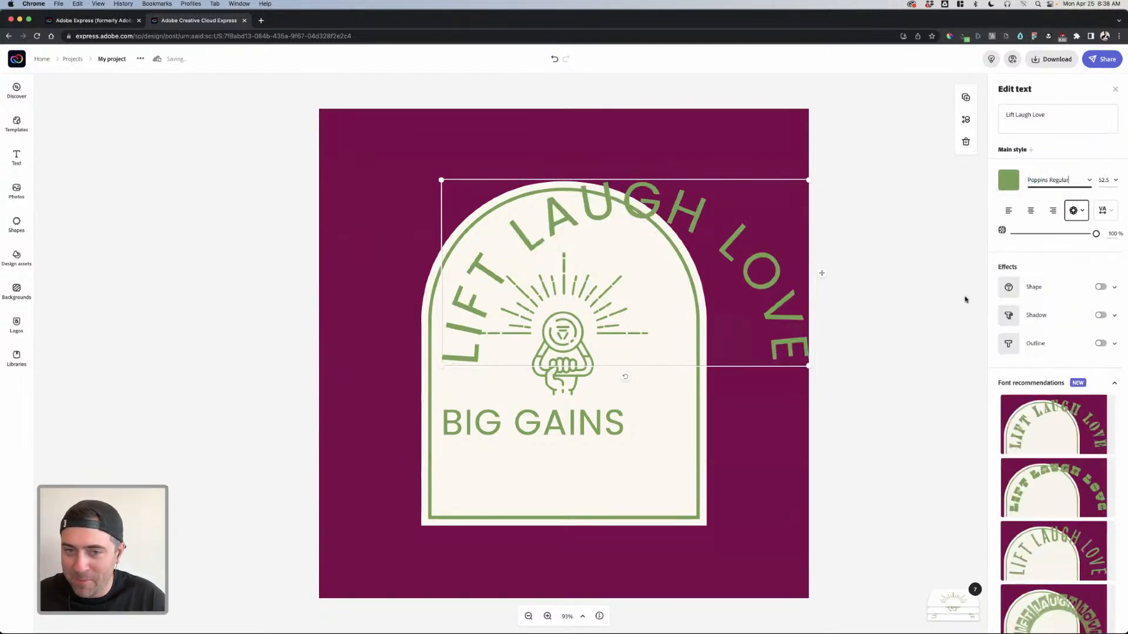
left_click_drag(795, 367, 671, 302)
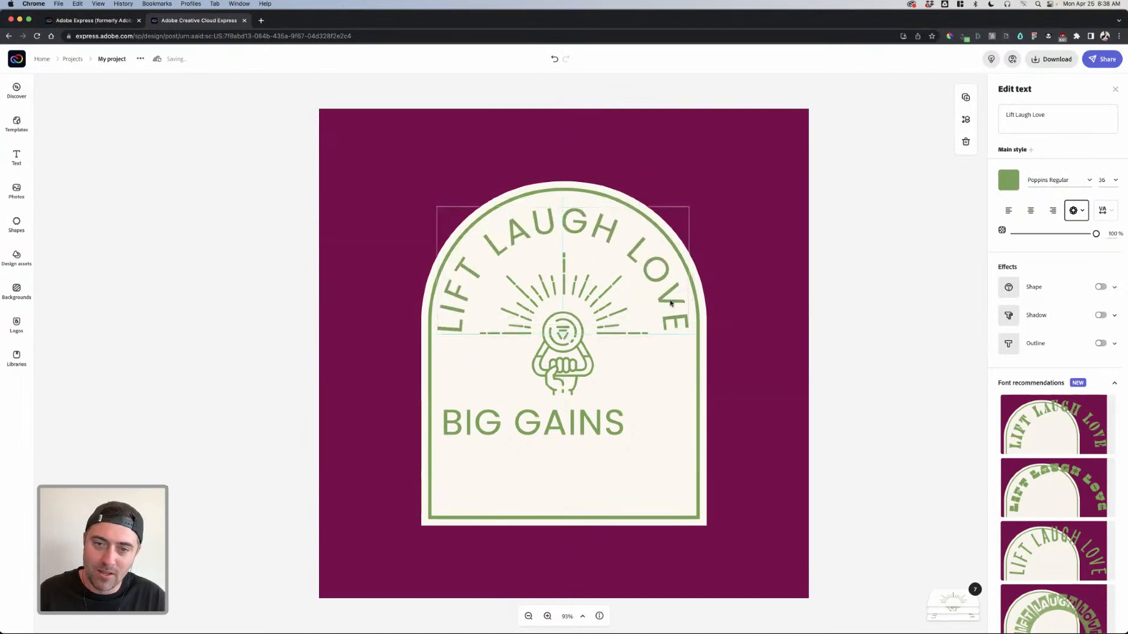
Step: Widen the arched text's letter spacing to about 38 and move it up closer to the badge's green outline
left_click(1103, 212)
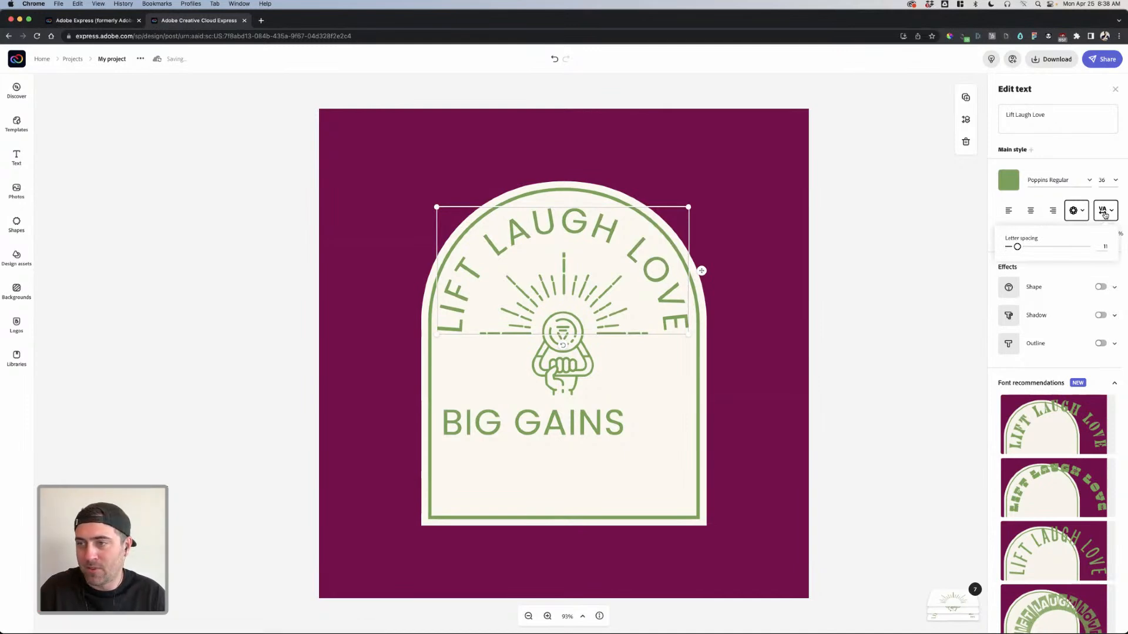
mouse_move(1018, 250)
left_mouse_down()
mouse_move(1028, 245)
mouse_move(1010, 248)
left_mouse_up()
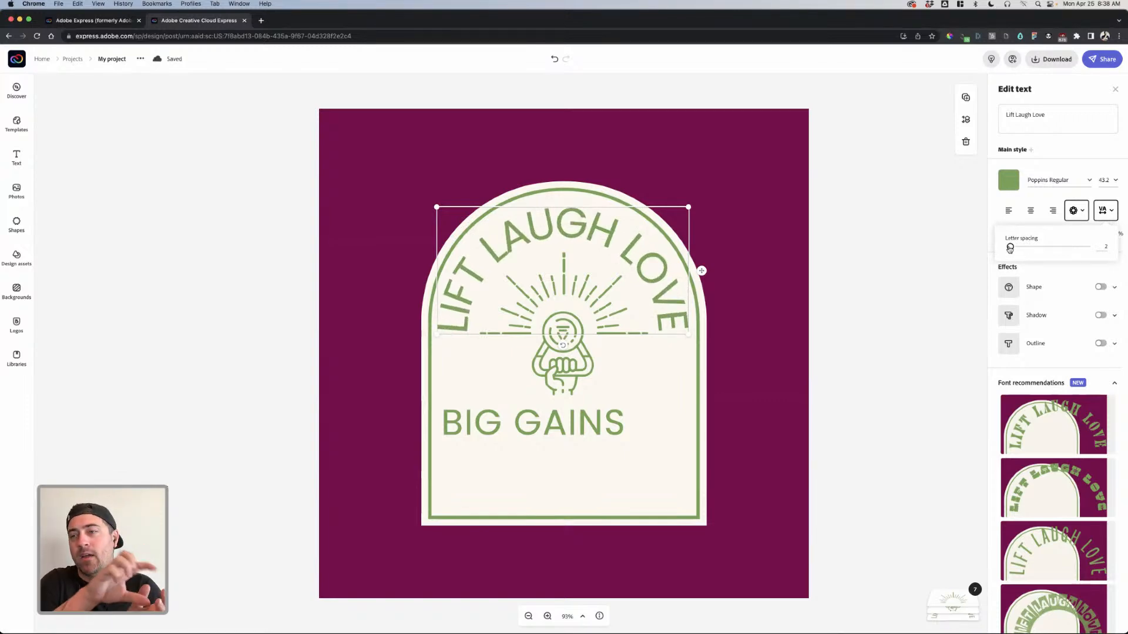
left_click_drag(1009, 247, 1040, 248)
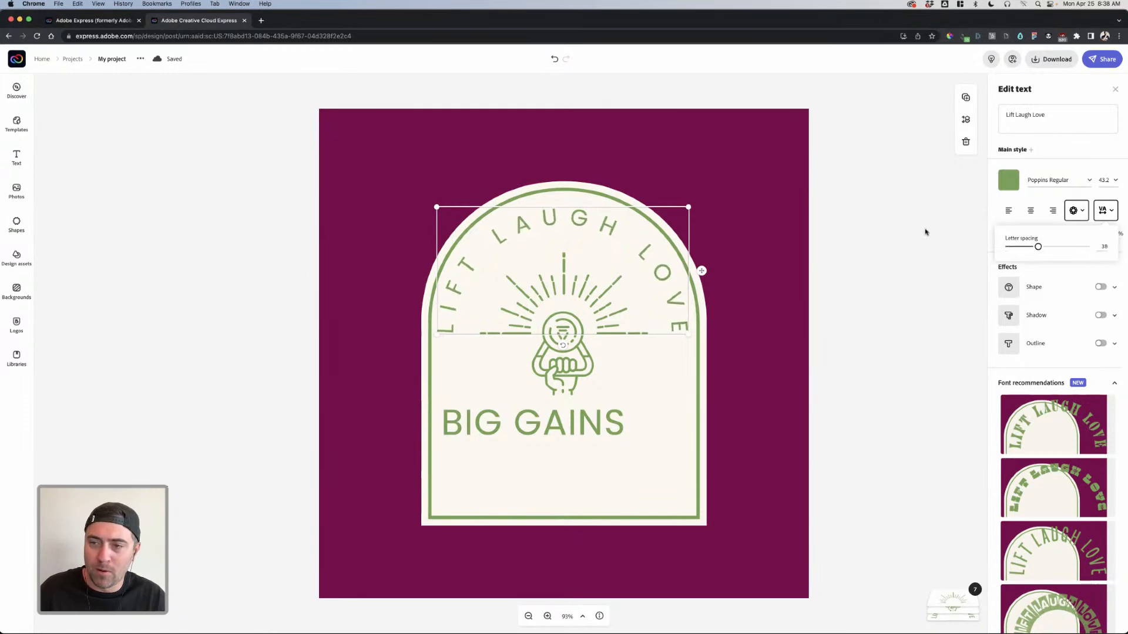
left_click(763, 254)
left_click_drag(600, 233, 582, 217)
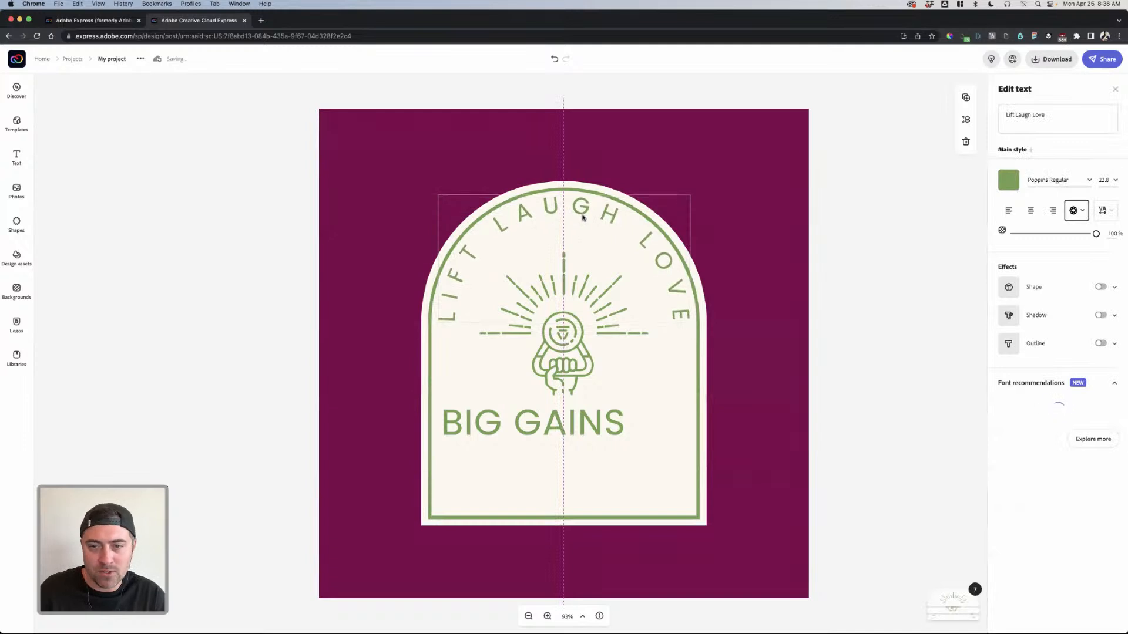
Step: Enlarge the sunburst and kettlebell icon together and place them beneath the arched text
left_click(707, 221)
left_click(609, 313)
left_click(571, 356, "shift")
left_click_drag(569, 354, 553, 332)
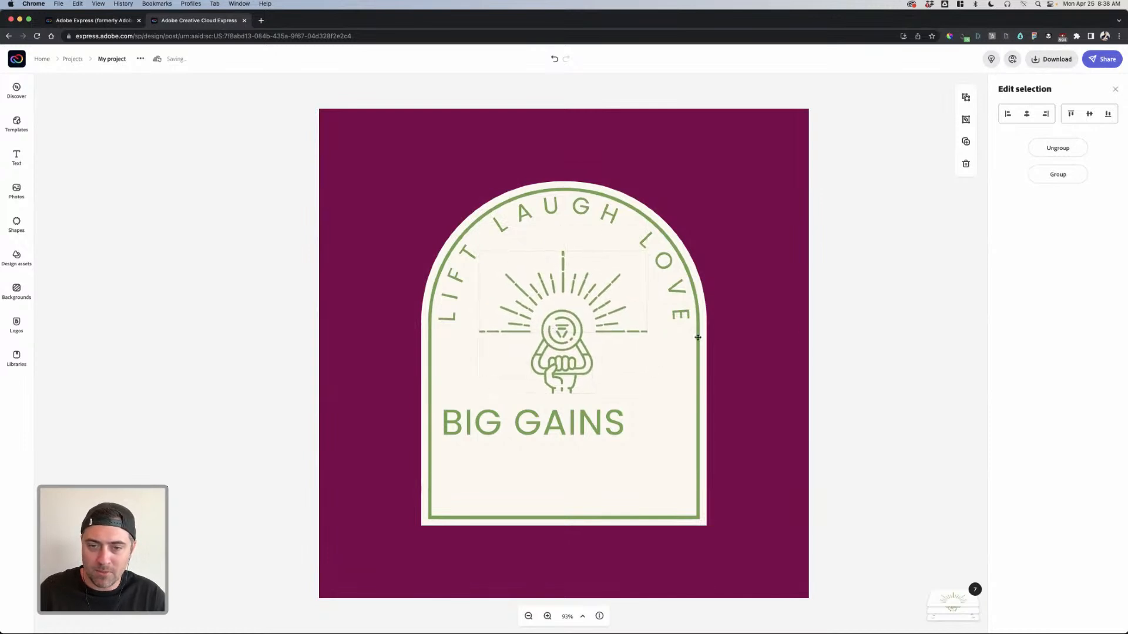
left_click(697, 338)
left_click(583, 321)
left_click(611, 311, "shift")
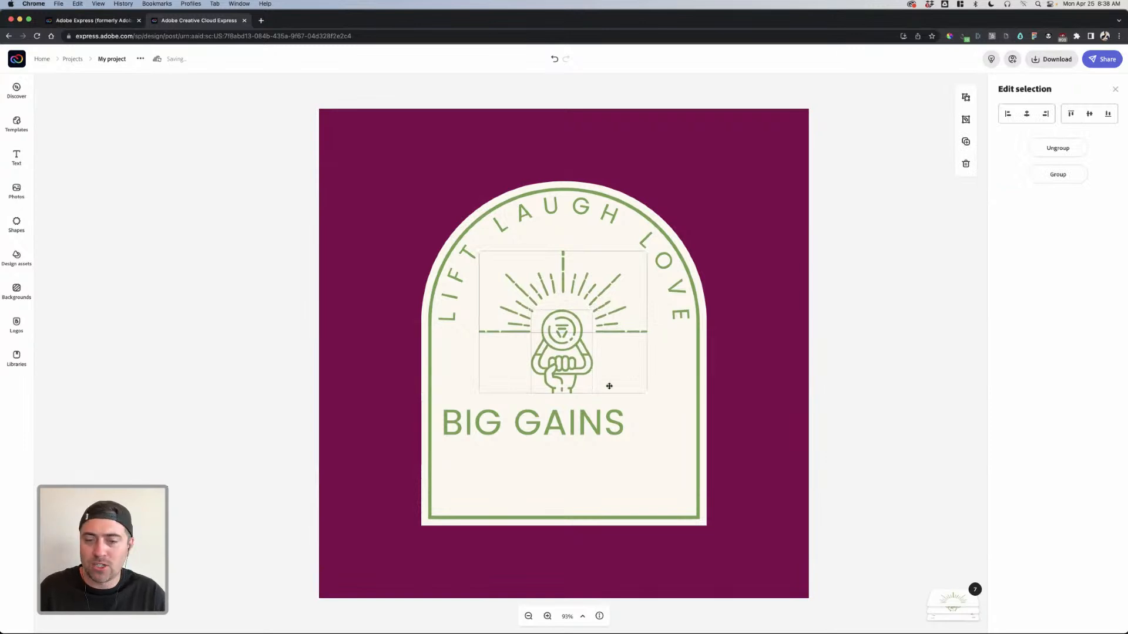
left_click_drag(648, 391, 700, 417)
left_click_drag(642, 356, 612, 323)
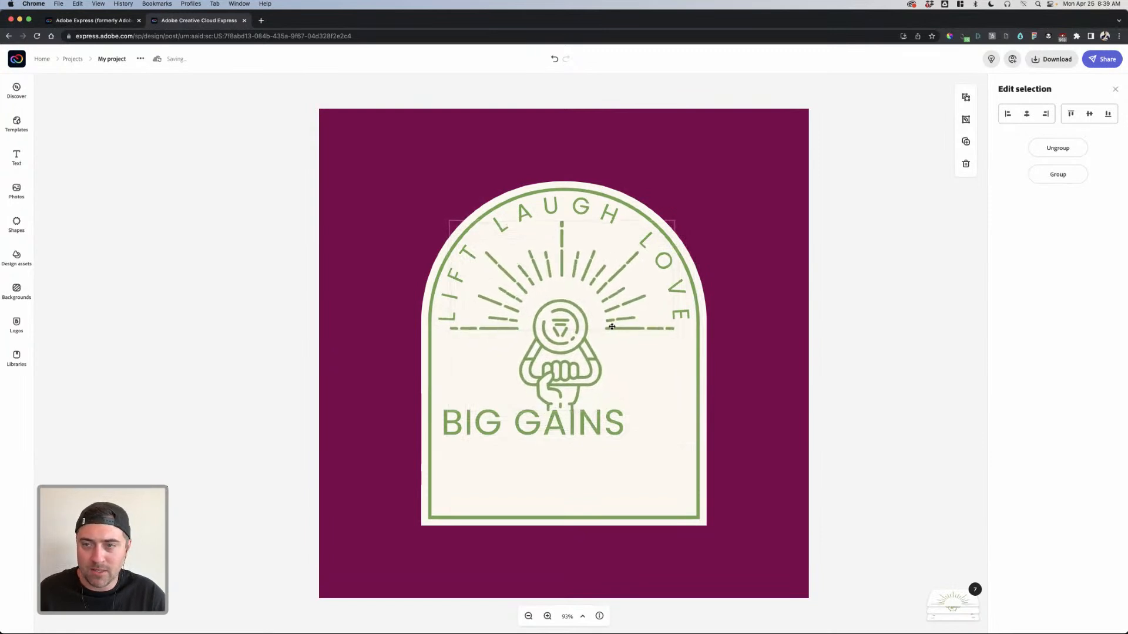
Step: Group the sunburst with the kettlebell icon and center the group horizontally in the badge
left_click(1056, 175)
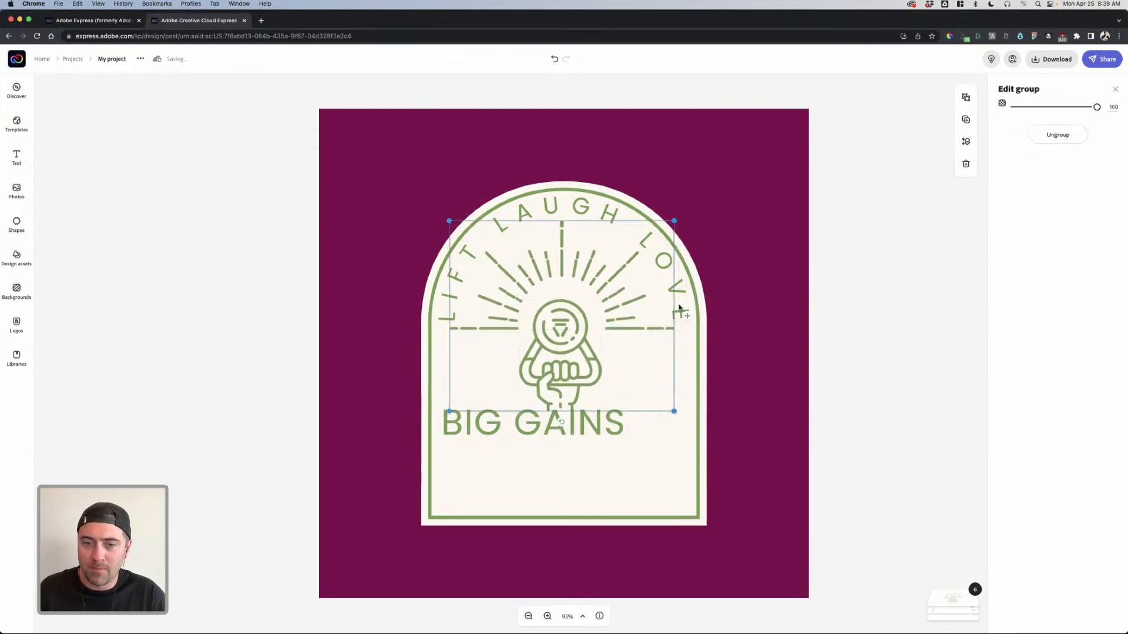
left_click_drag(608, 306, 611, 314)
left_click(819, 259)
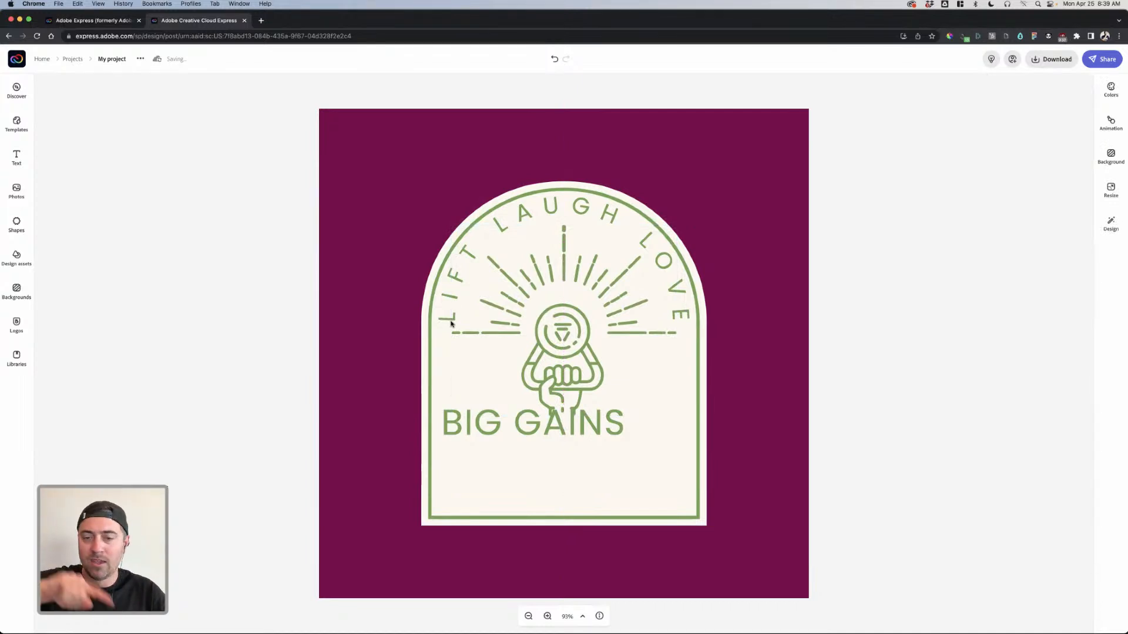
Step: Move the kettlebell icon within its group slightly up and center it under the sunburst rays
double_click(582, 347)
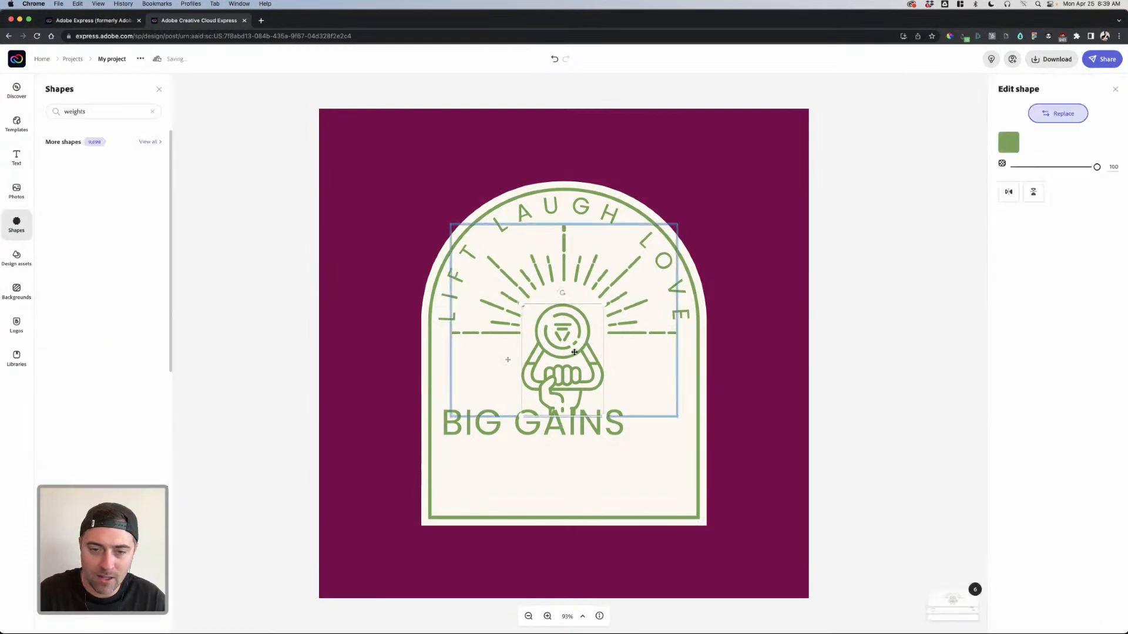
left_click_drag(571, 354, 571, 349)
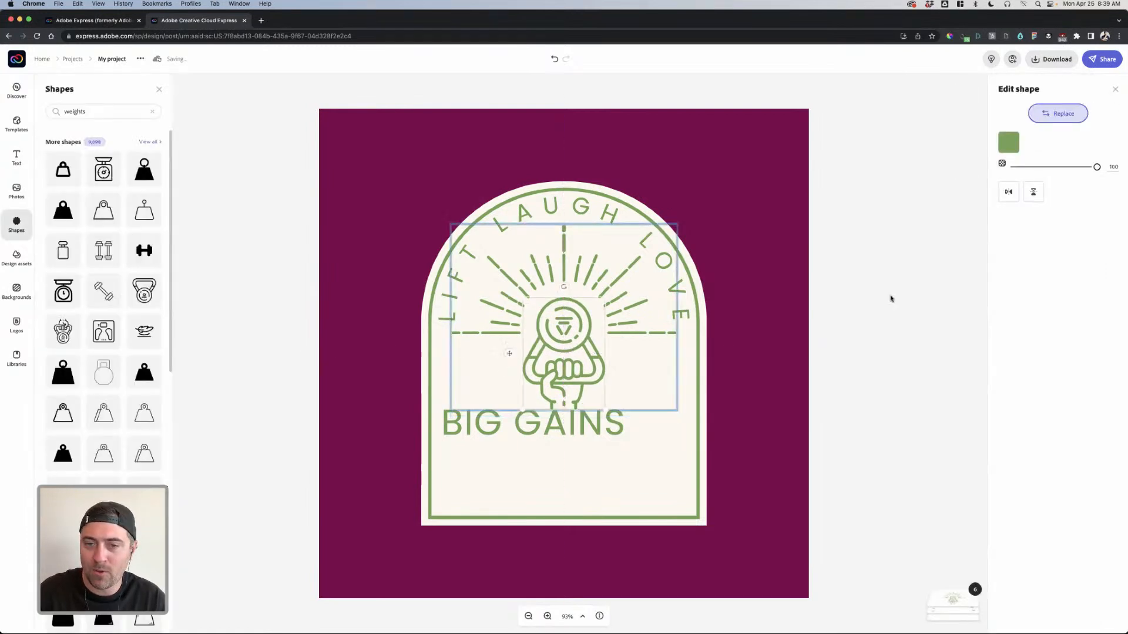
left_click(893, 297)
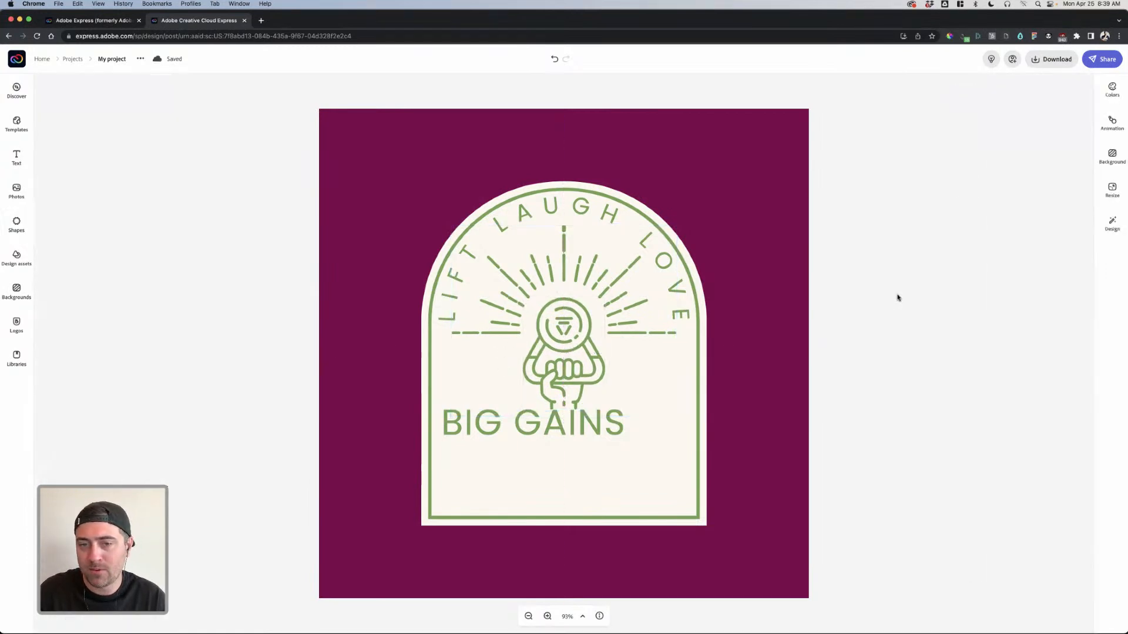
Step: Enlarge the BIG GAINS text to about size 46 and move it down clear of the kettlebell icon
left_click(548, 435)
left_click_drag(548, 435, 672, 451)
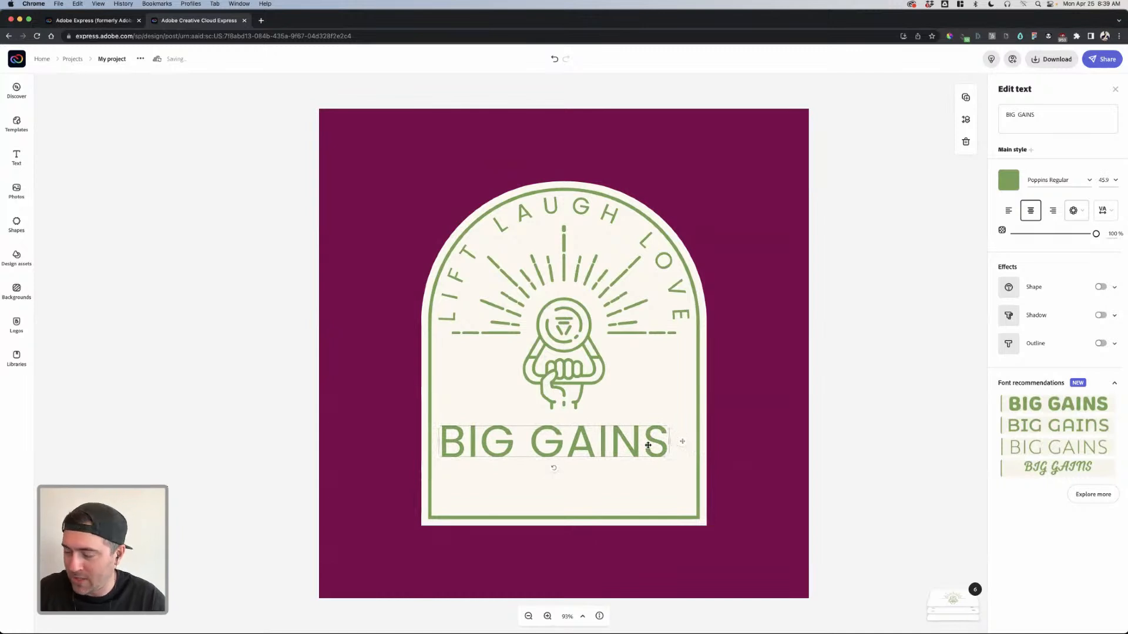
left_click(773, 445)
Step: Try the Rift Soft Bold font on the BIG GAINS text
left_click(615, 431)
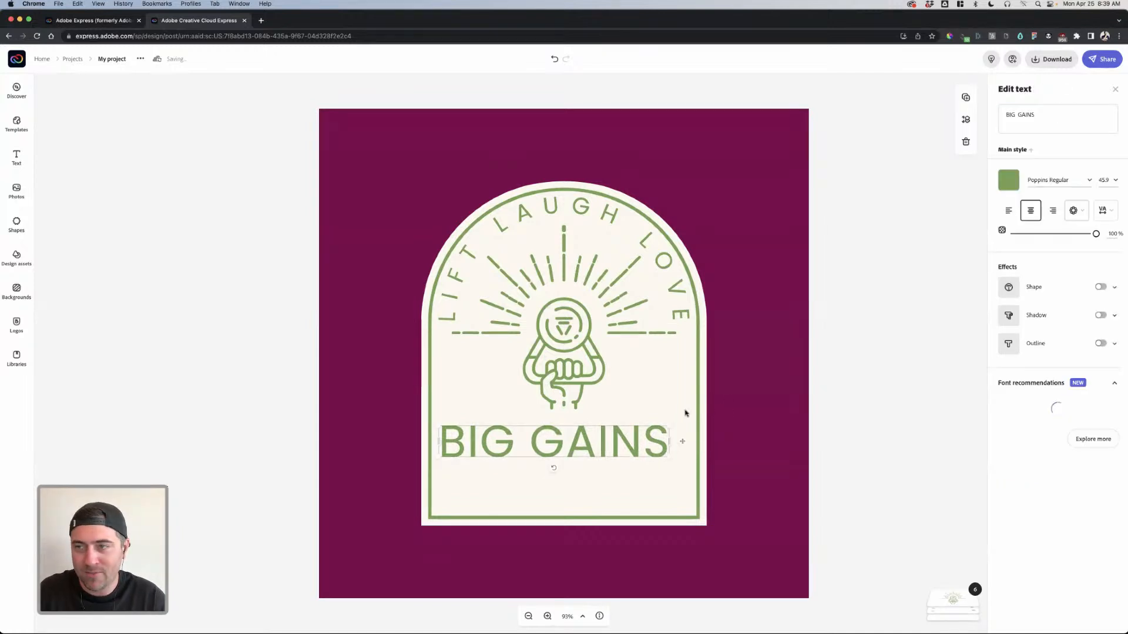
left_click(1042, 114)
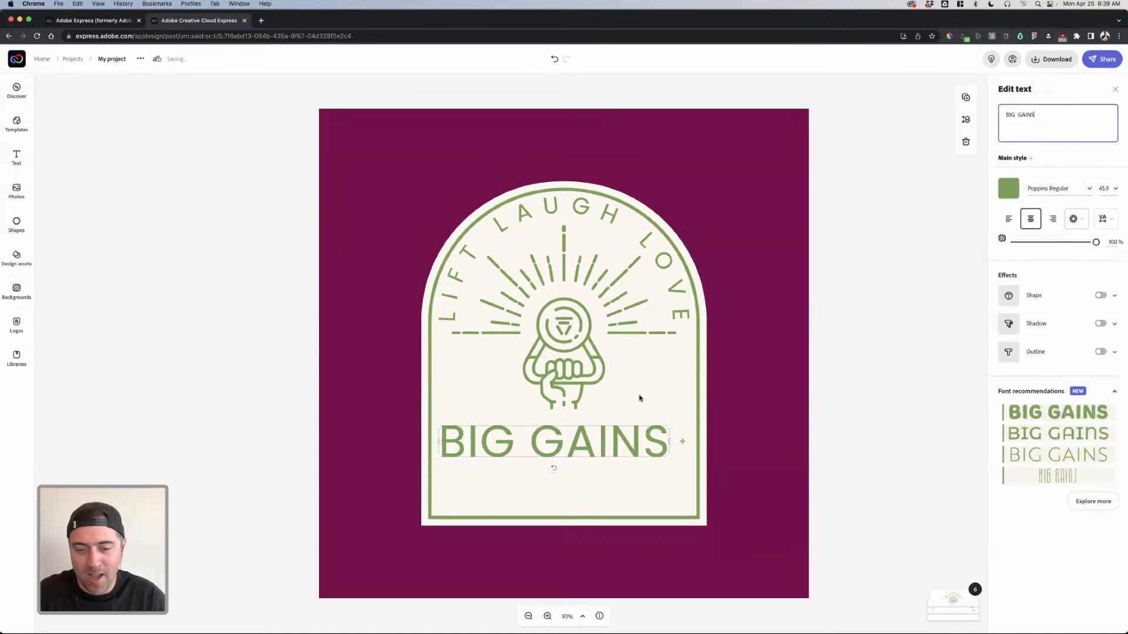
left_click(1058, 188)
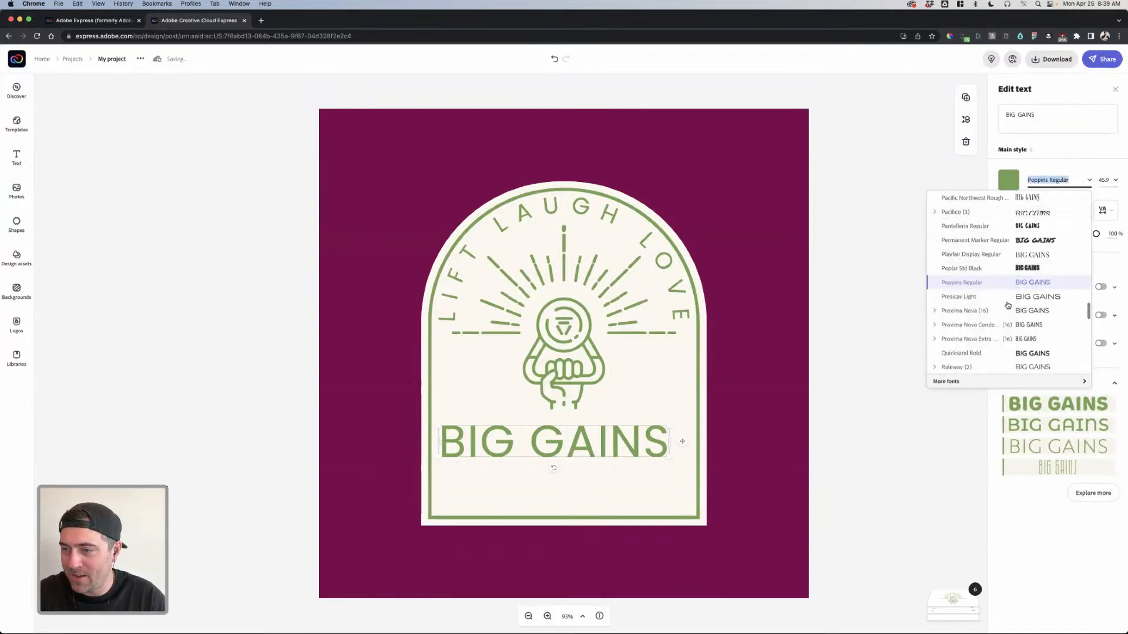
scroll(986, 332, "down", 2)
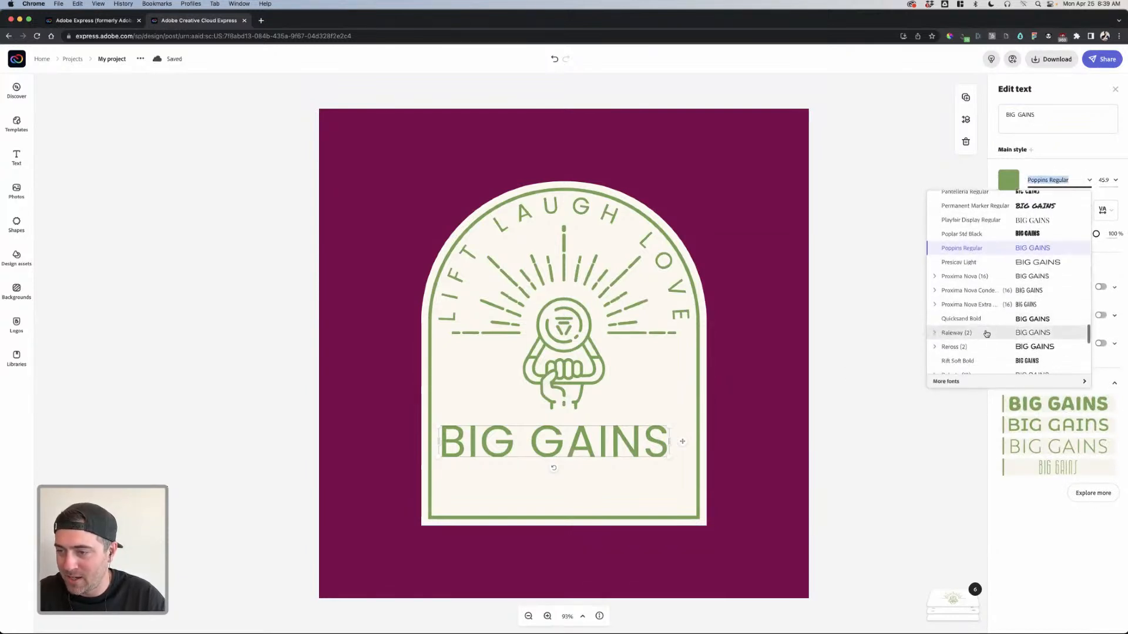
scroll(986, 333, "down", 1)
left_click(991, 348)
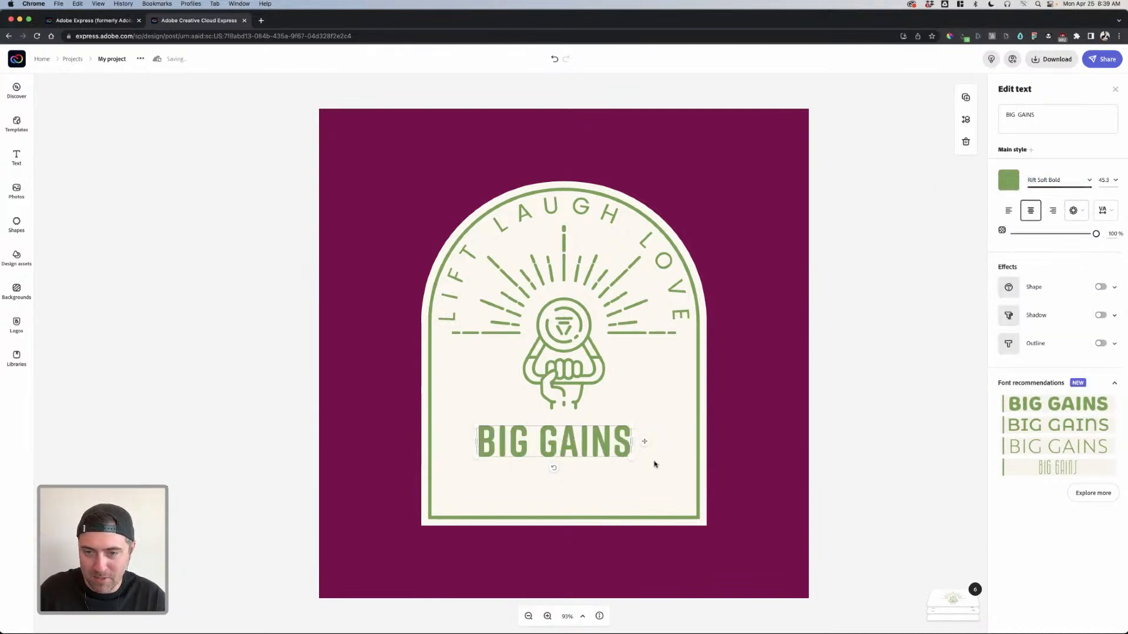
Step: Set the BIG GAINS text to Presicav Light and widen its text box so both words fit on one line
left_click(1041, 179)
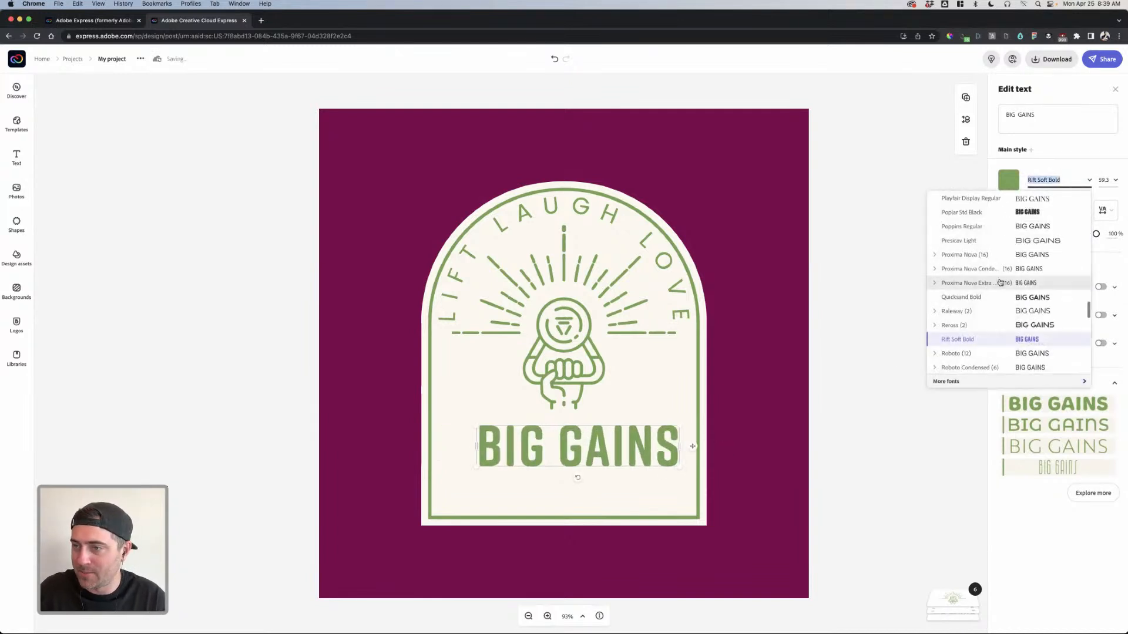
left_click(967, 242)
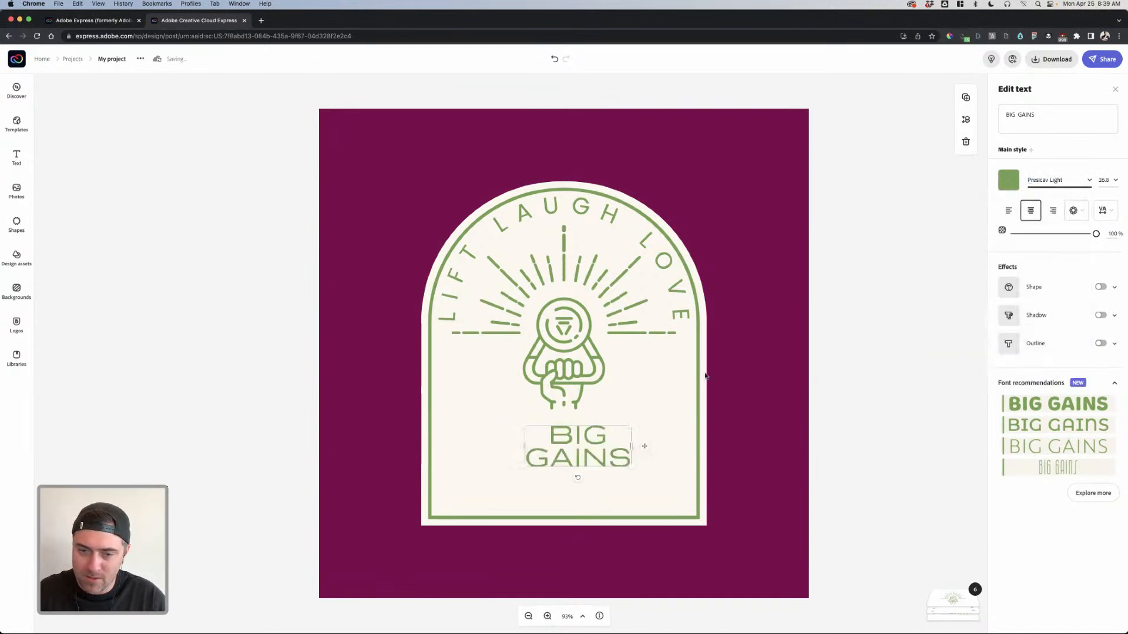
left_click_drag(525, 447, 457, 446)
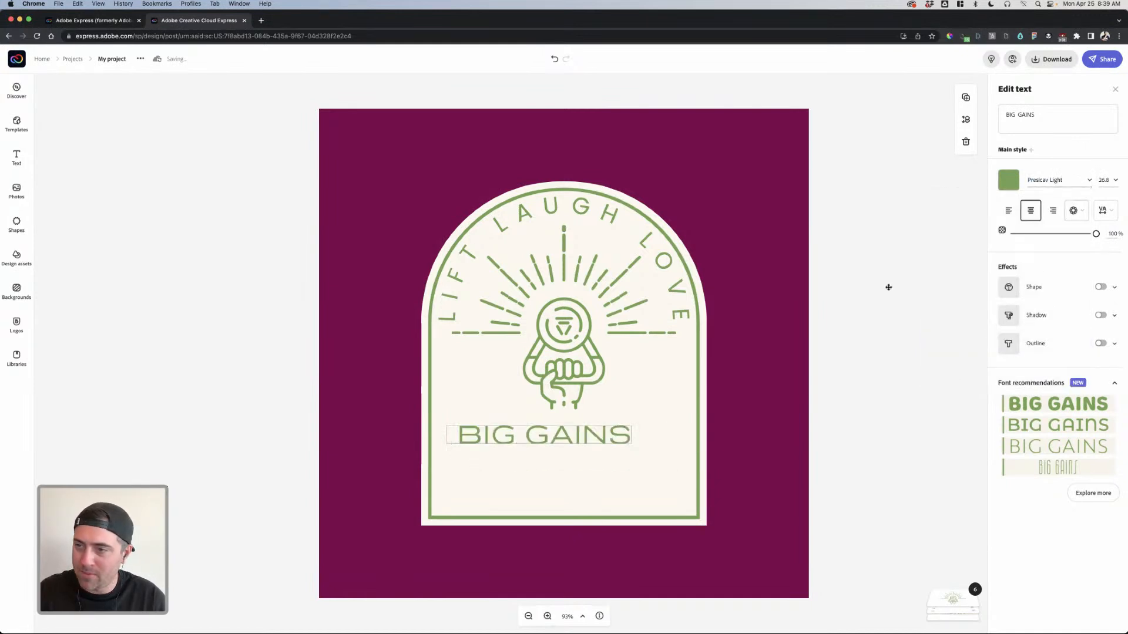
Step: Set the BIG GAINS text to Proxima Nova Bold and enlarge it to about size 51.4 to span the badge's inner width
left_click(1077, 178)
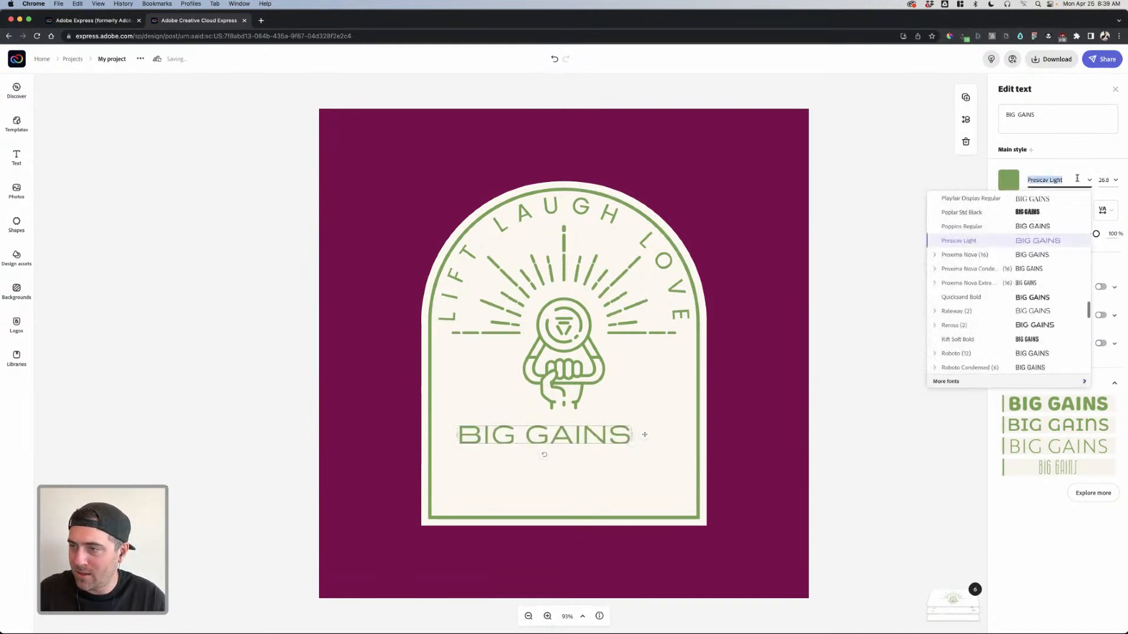
left_click(934, 257)
scroll(943, 335, "down", 3)
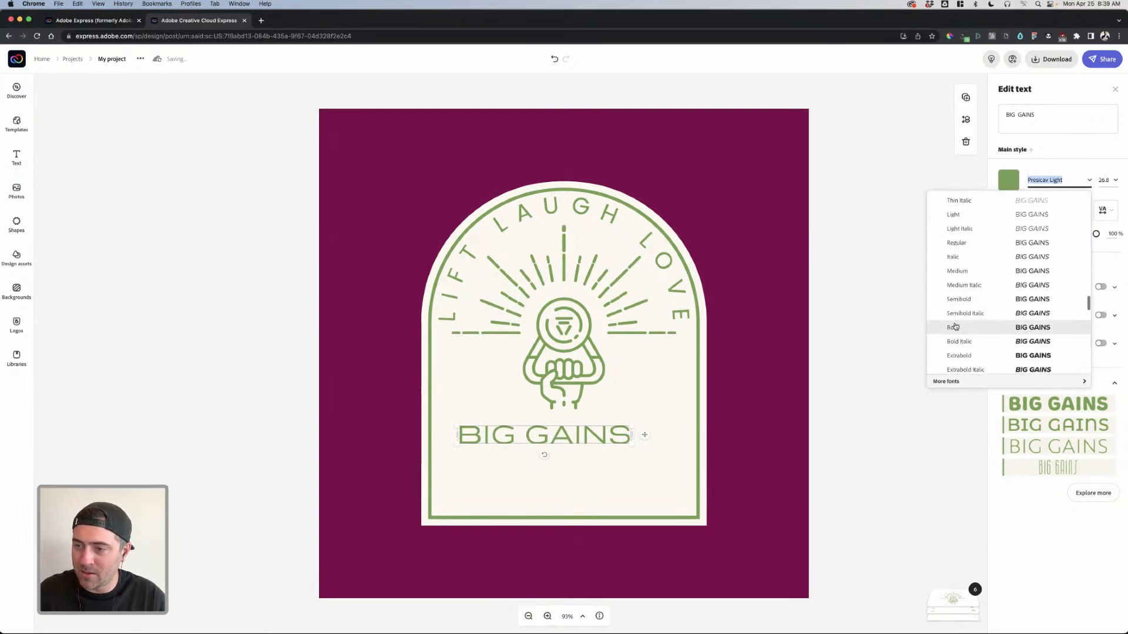
left_click(954, 327)
left_click_drag(614, 445, 657, 443)
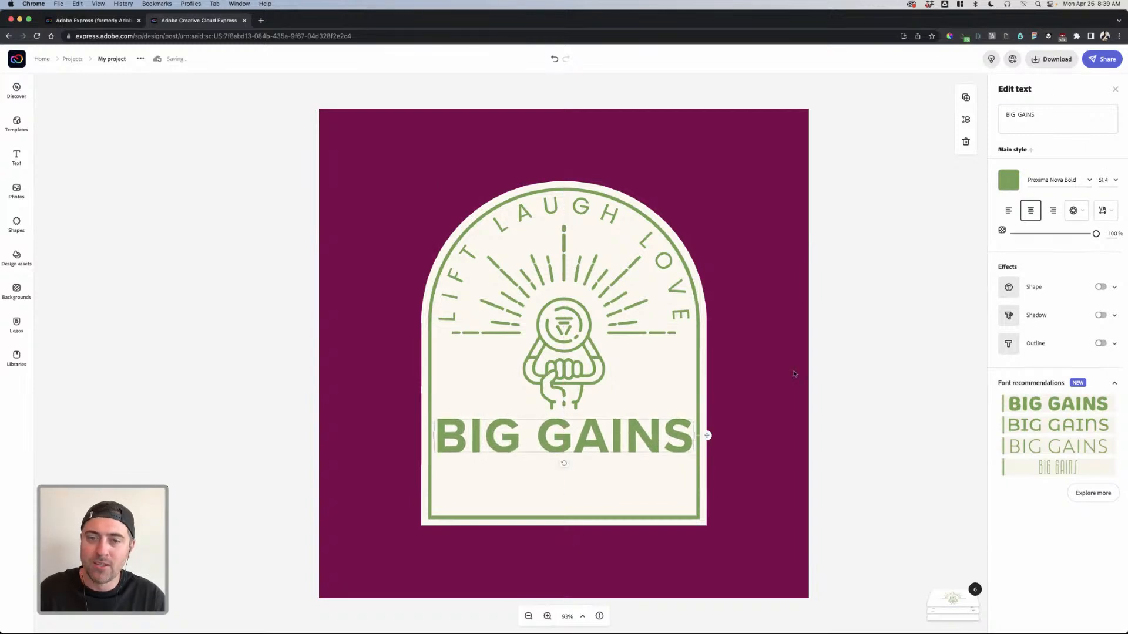
left_click(794, 373)
Step: Shorten the green arch outline and the cream arch behind it so both end just below the BIG GAINS text
left_click(698, 411)
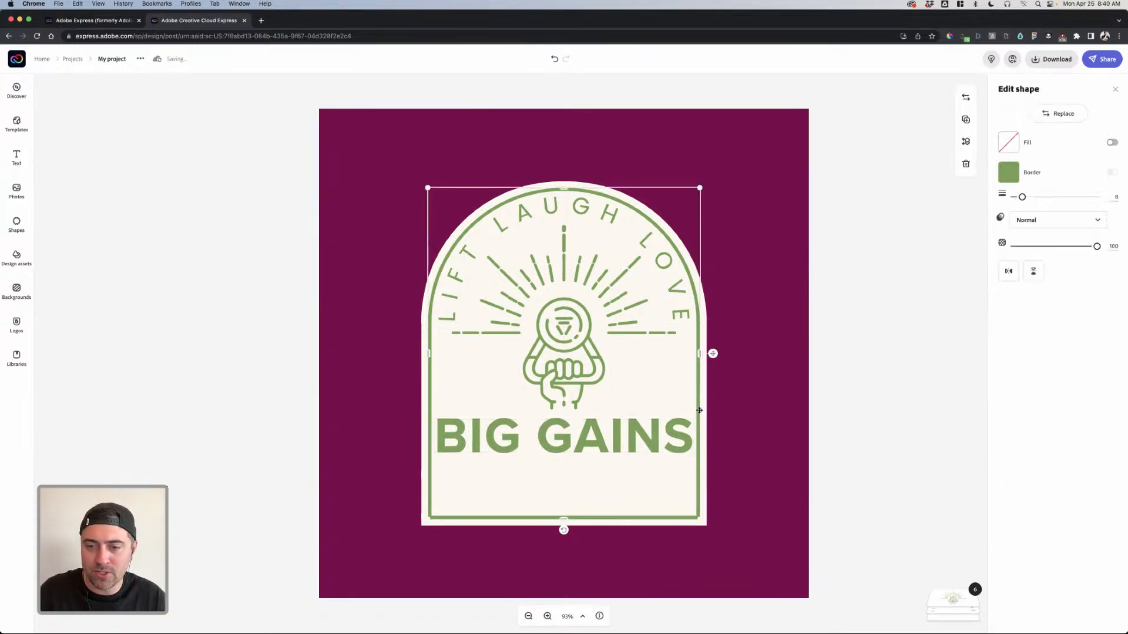
left_click_drag(568, 518, 563, 463)
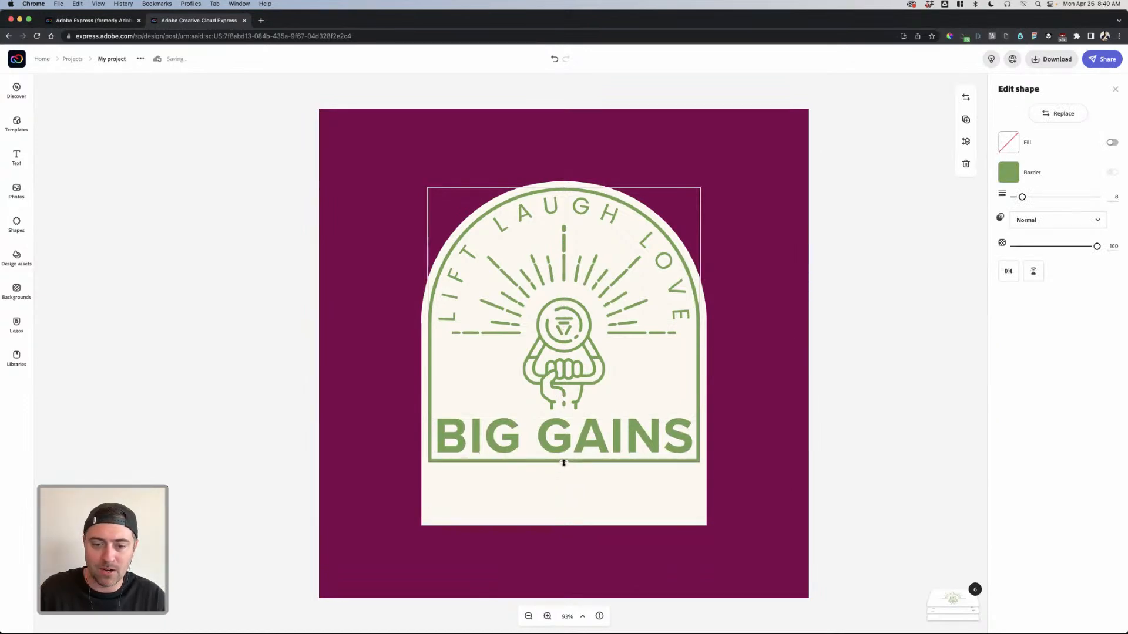
left_click(595, 514)
left_click_drag(564, 527, 564, 470)
left_click(832, 485)
Step: Group all the badge elements and center the group on the purple canvas
left_click_drag(856, 512, 399, 175)
left_click_drag(581, 271, 574, 298)
left_click(1058, 174)
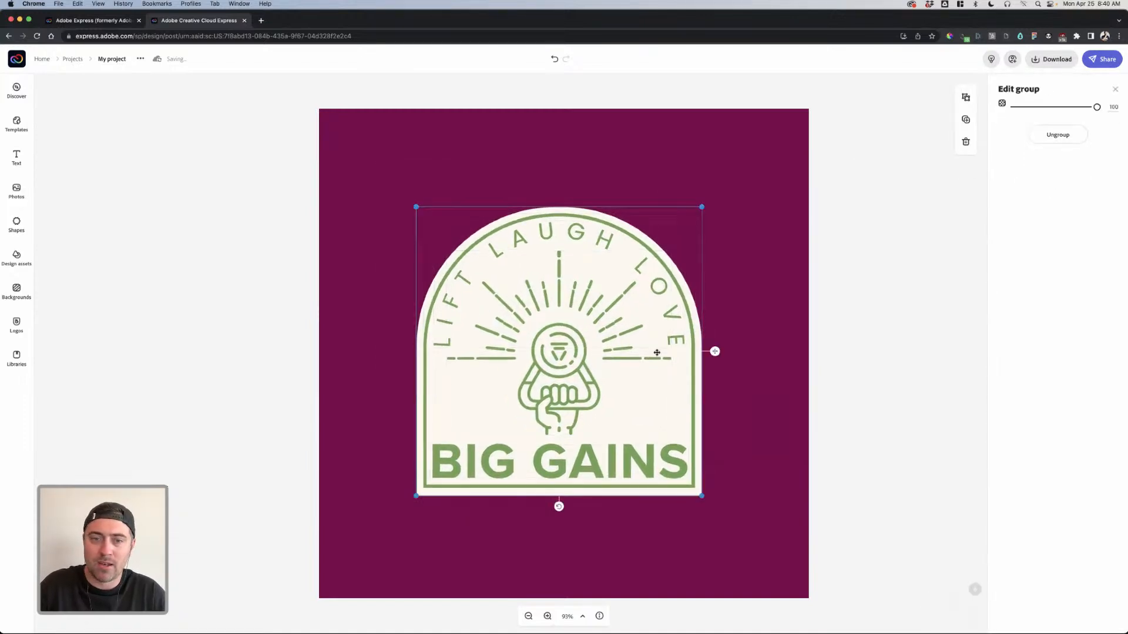
left_click_drag(627, 338, 618, 338)
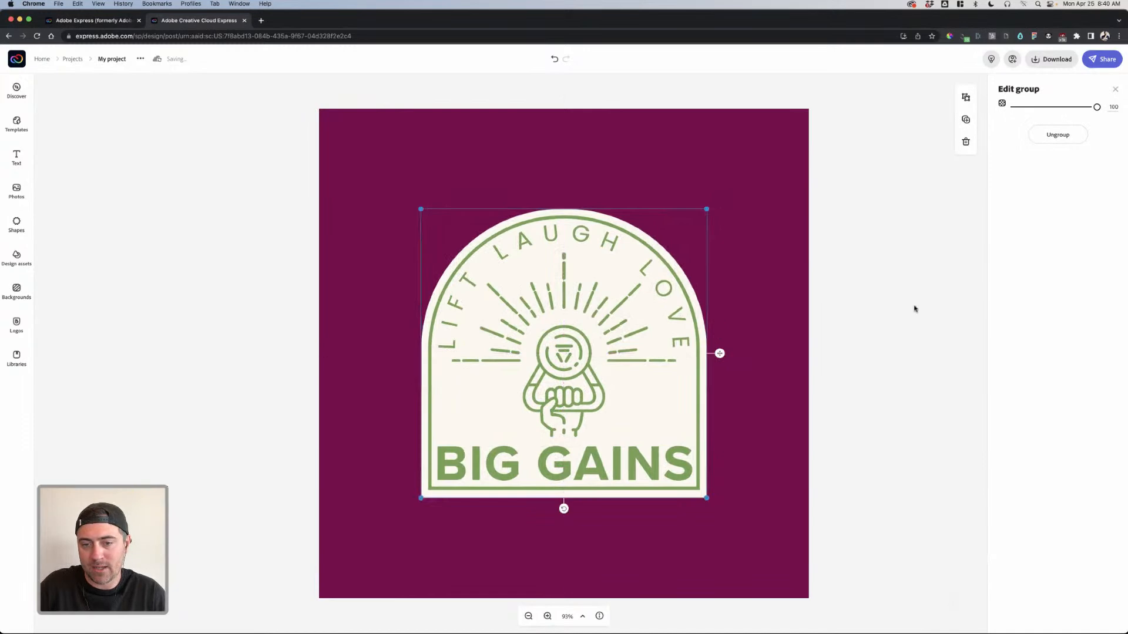
left_click(914, 307)
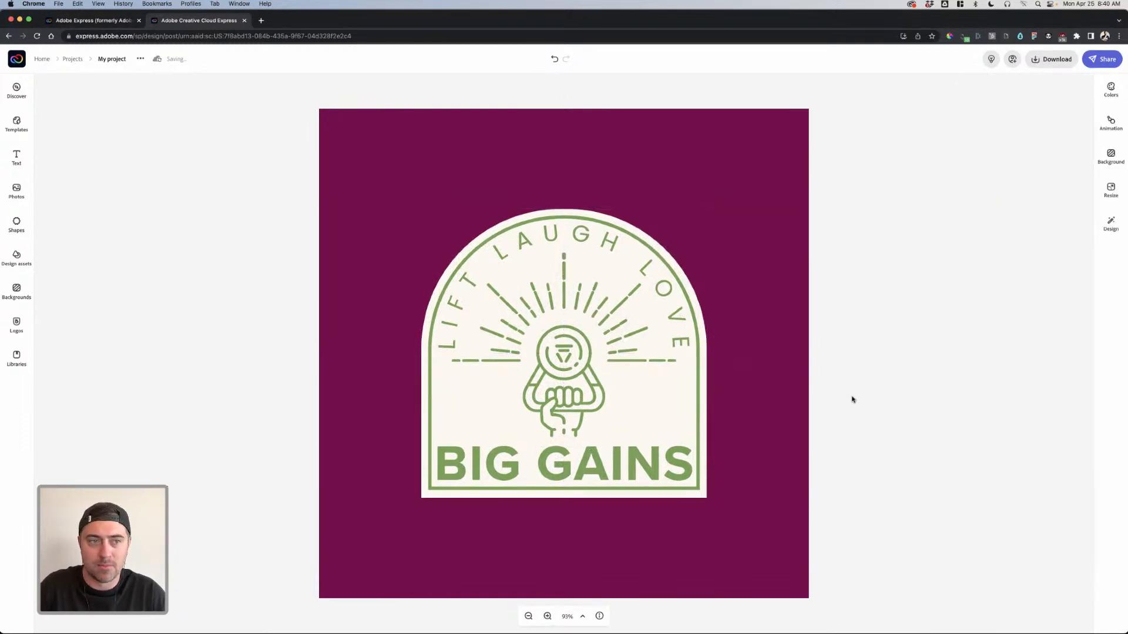
Step: Ungroup the badge so its elements can be edited separately
left_click(635, 448)
left_click(1052, 134)
left_click(114, 223)
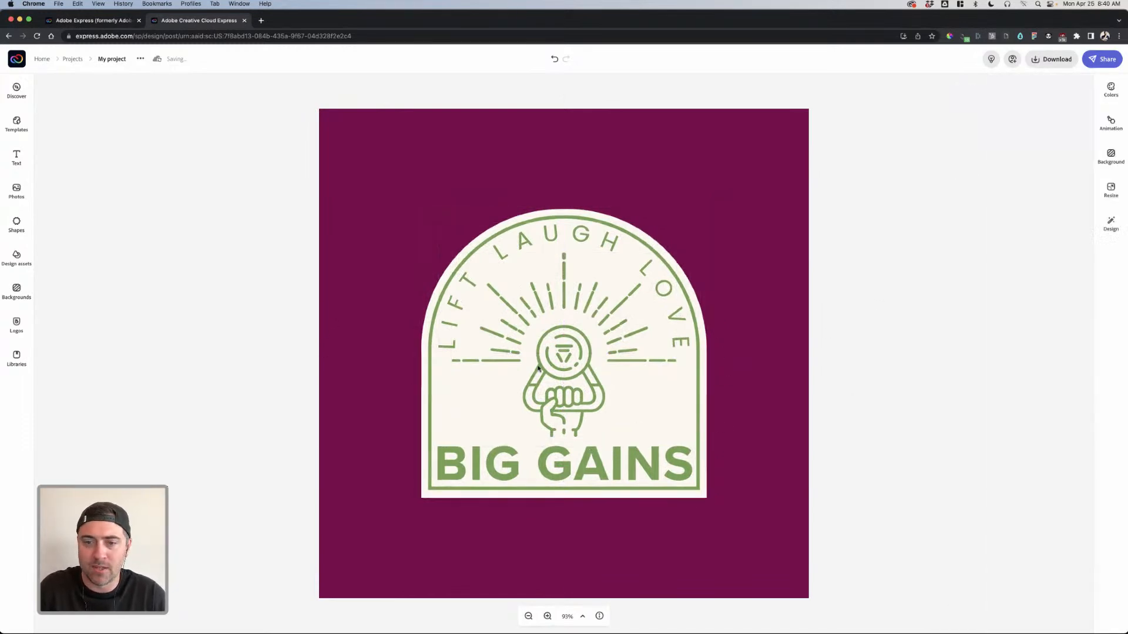
Step: Search the shapes for "rectangle" and add the solid basic rectangle to the canvas
left_click(17, 223)
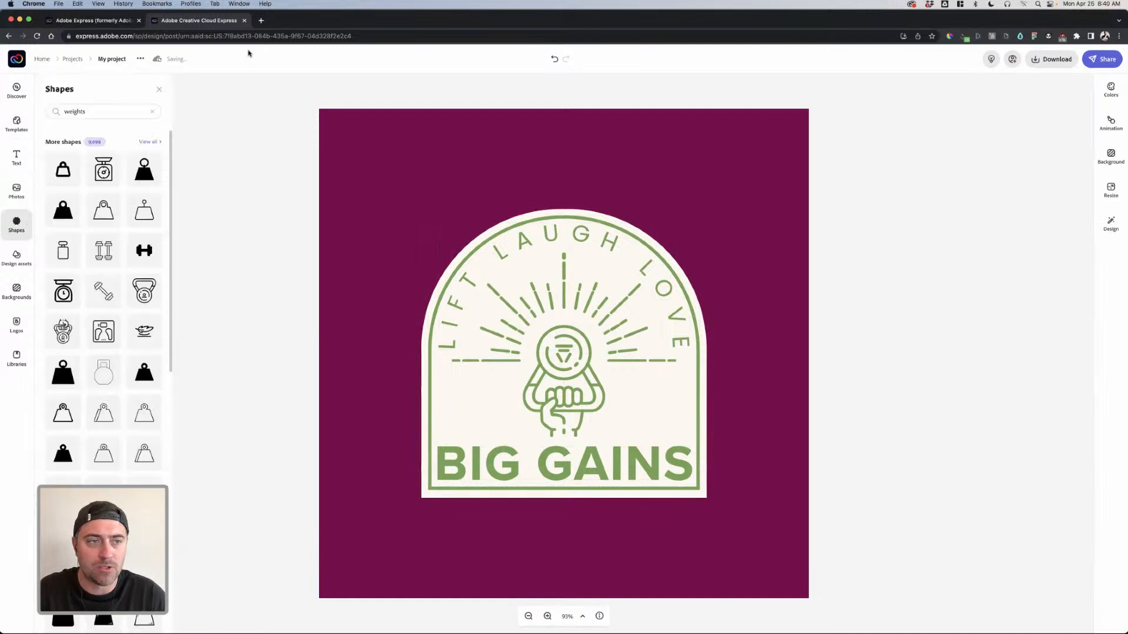
left_click_drag(109, 108, 53, 111)
key("BackSpace")
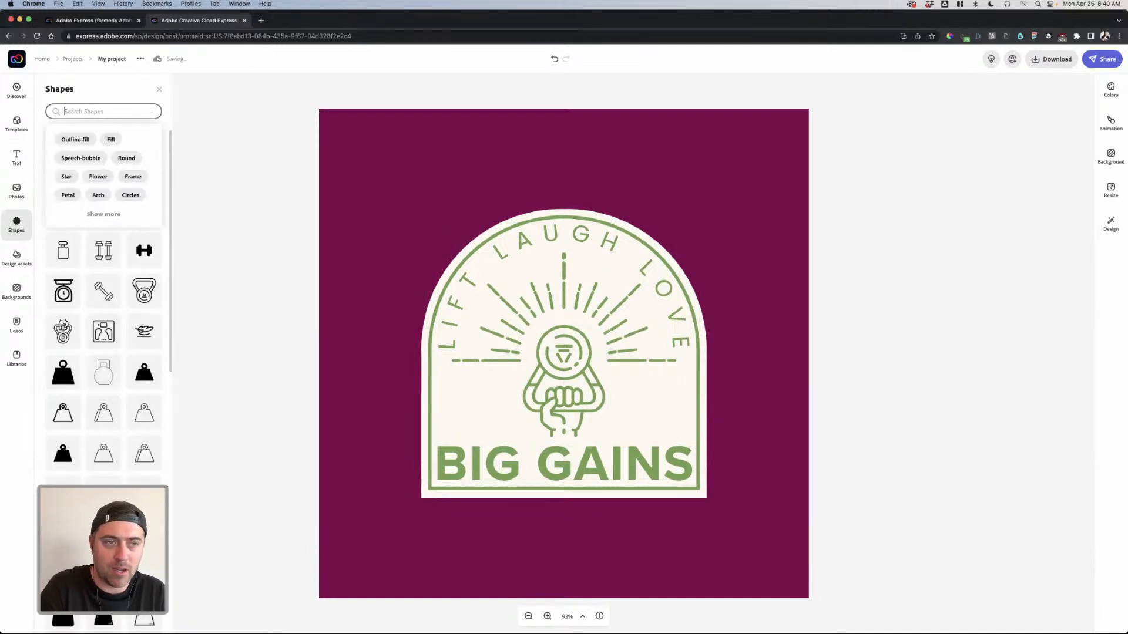
type("rectangle")
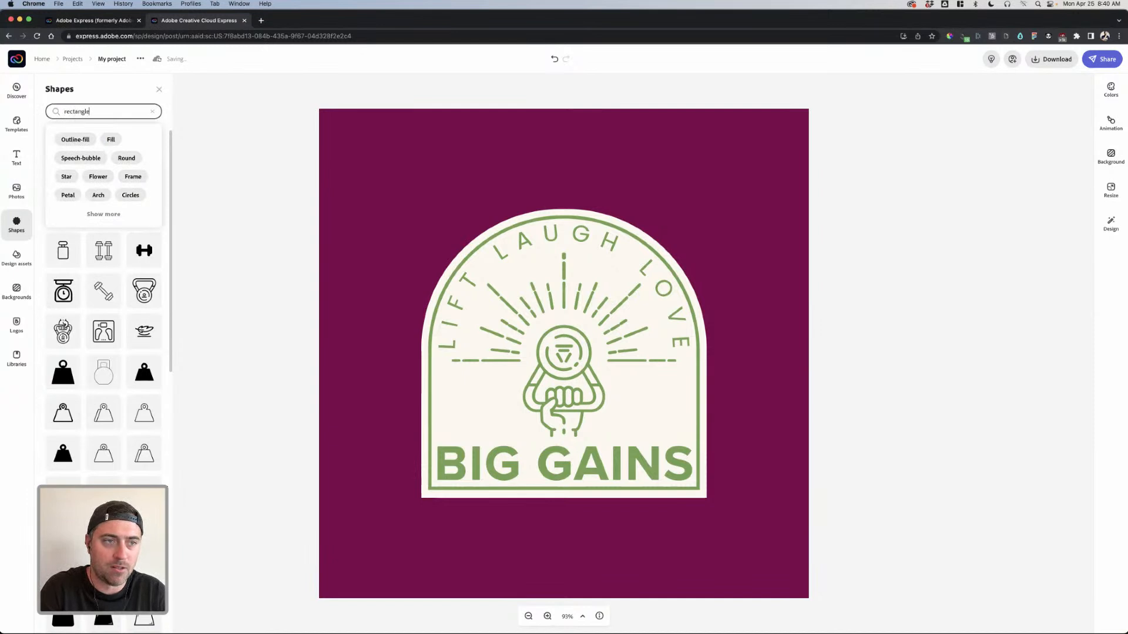
key("Return")
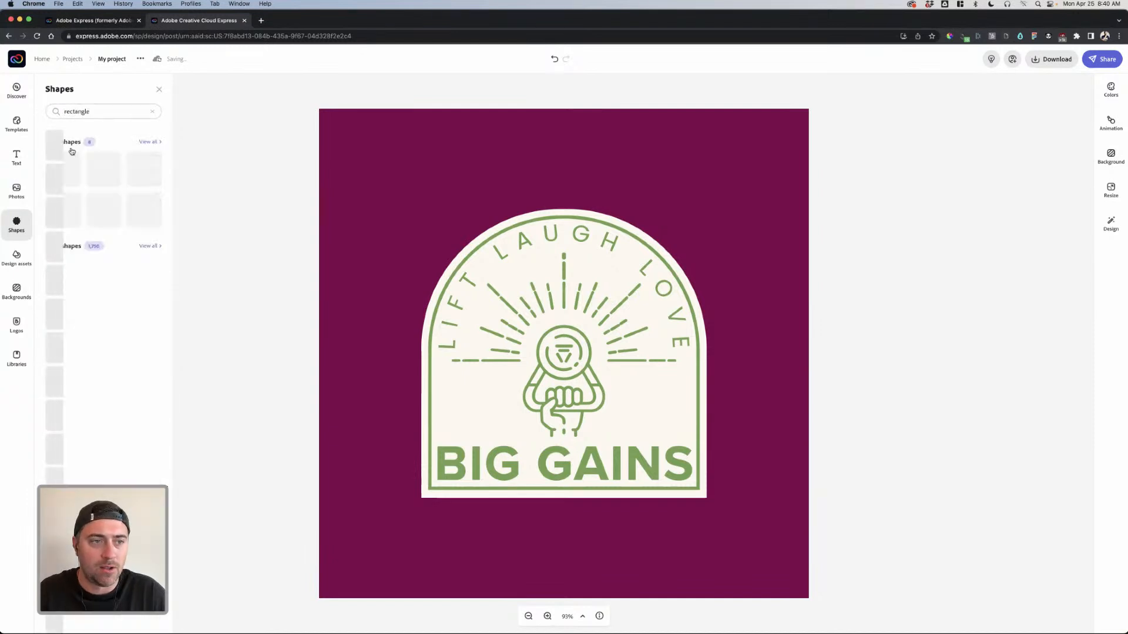
left_click(66, 172)
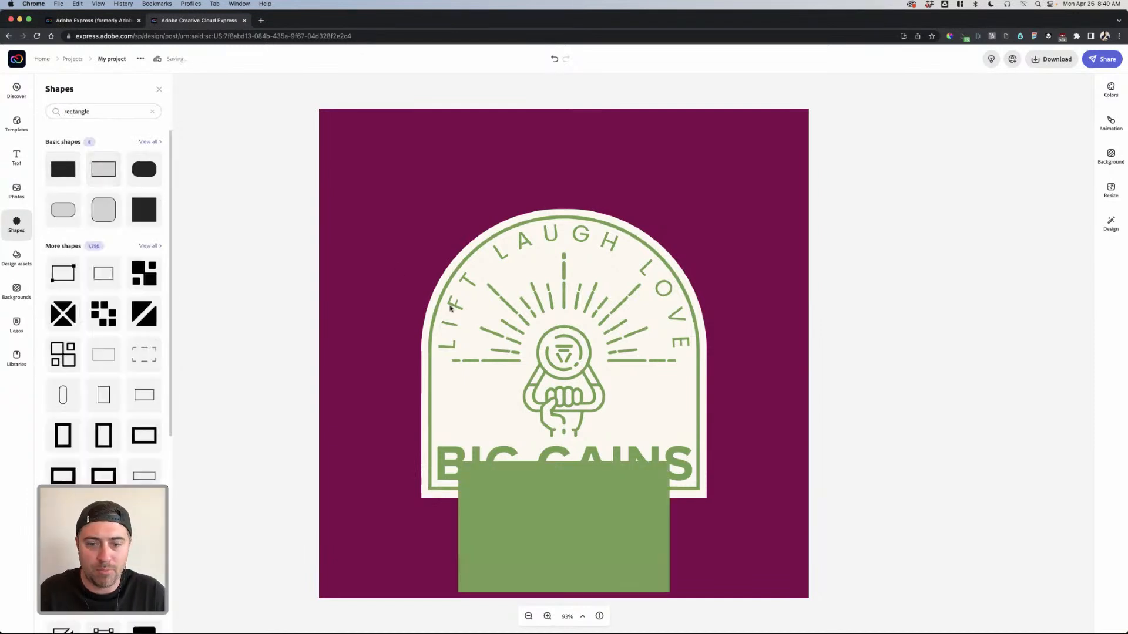
Step: Fit the green rectangle as a full-width band along the badge's bottom edge and place its layer behind the BIG GAINS text
left_click(561, 514)
left_click_drag(574, 536, 546, 521)
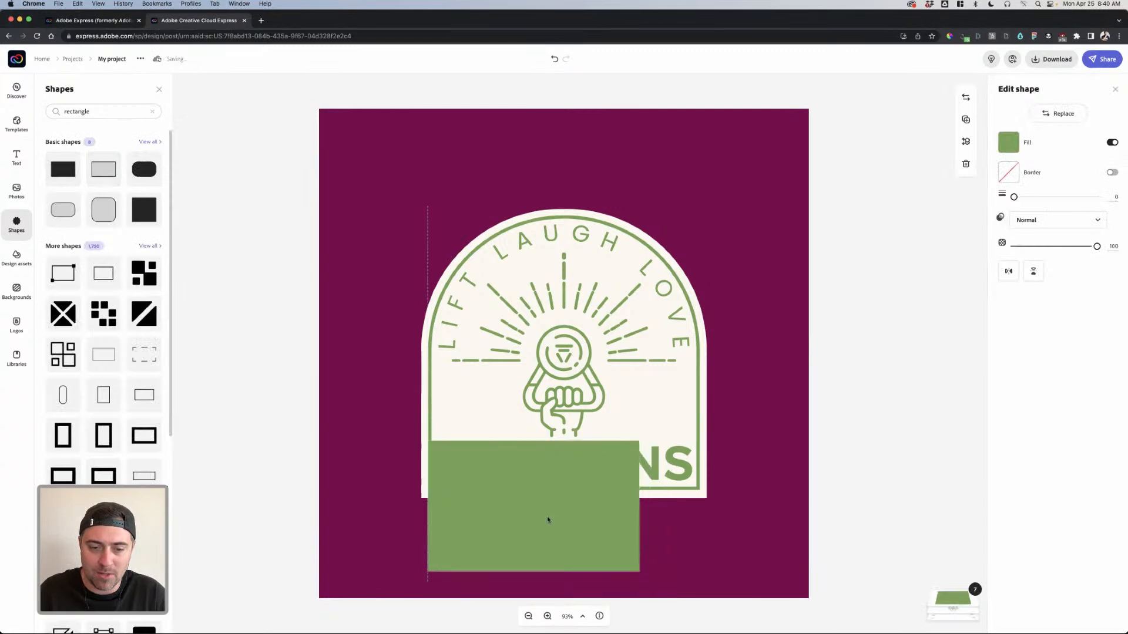
left_click_drag(533, 568, 531, 490)
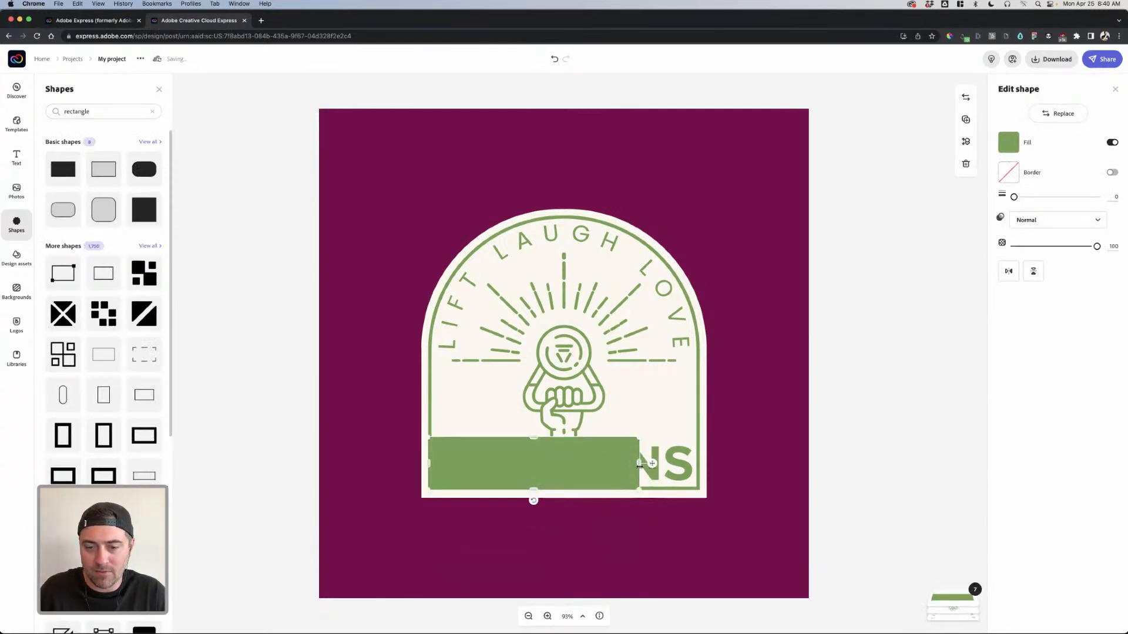
left_click_drag(639, 463, 700, 464)
left_click(620, 463)
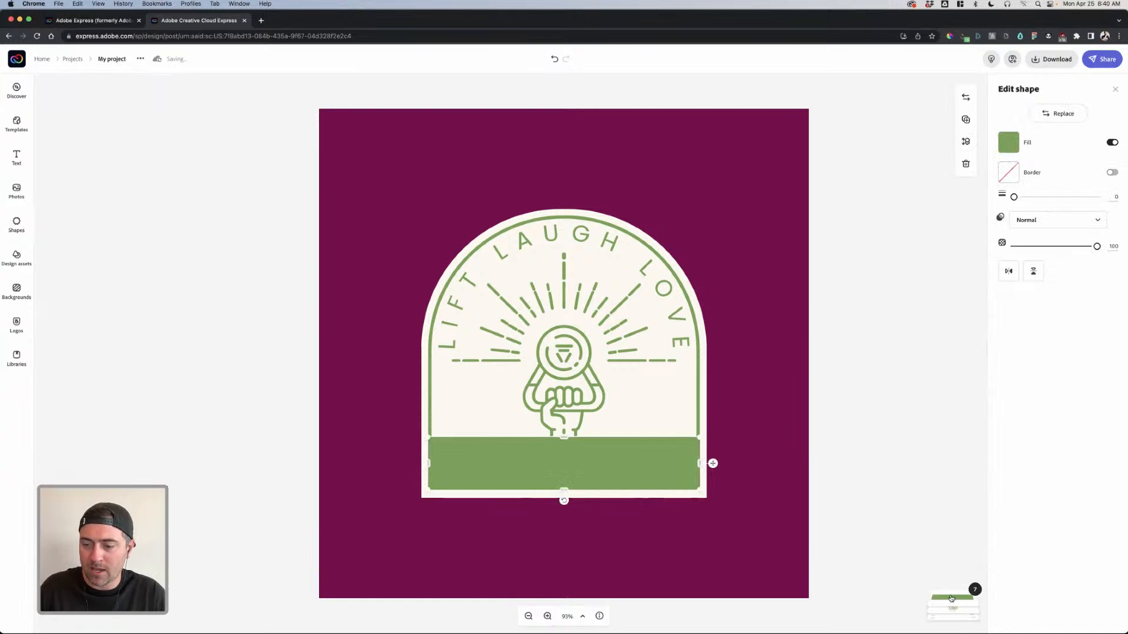
left_click(951, 602)
left_click_drag(945, 464, 938, 522)
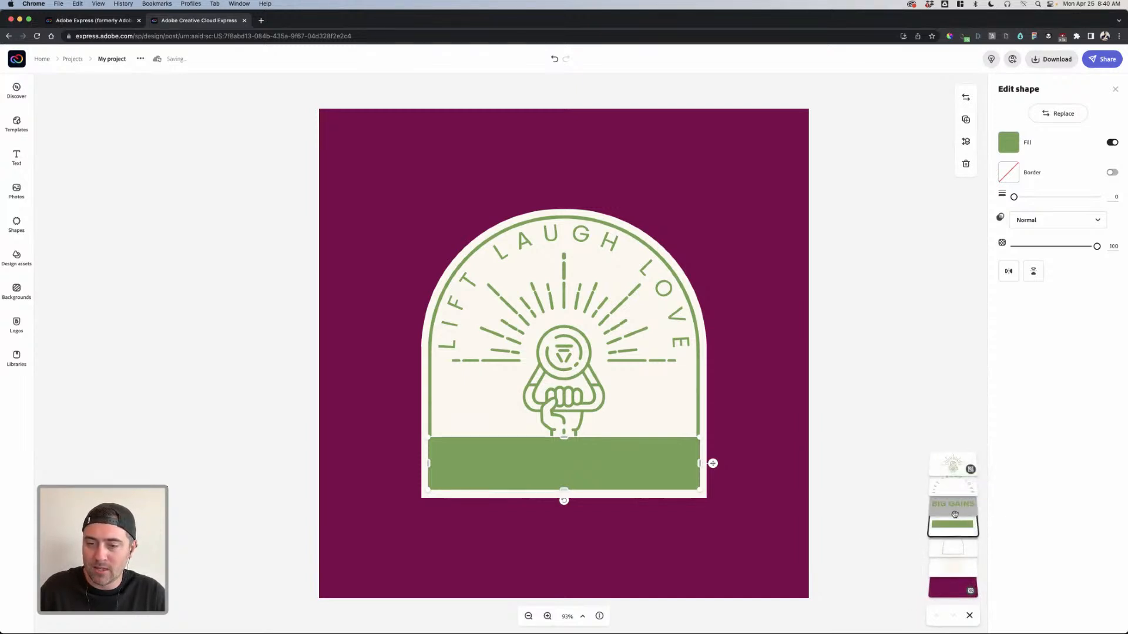
Step: Recolor the BIG GAINS text with the cream FDF9F1 sampled from the badge's background
left_click(945, 507)
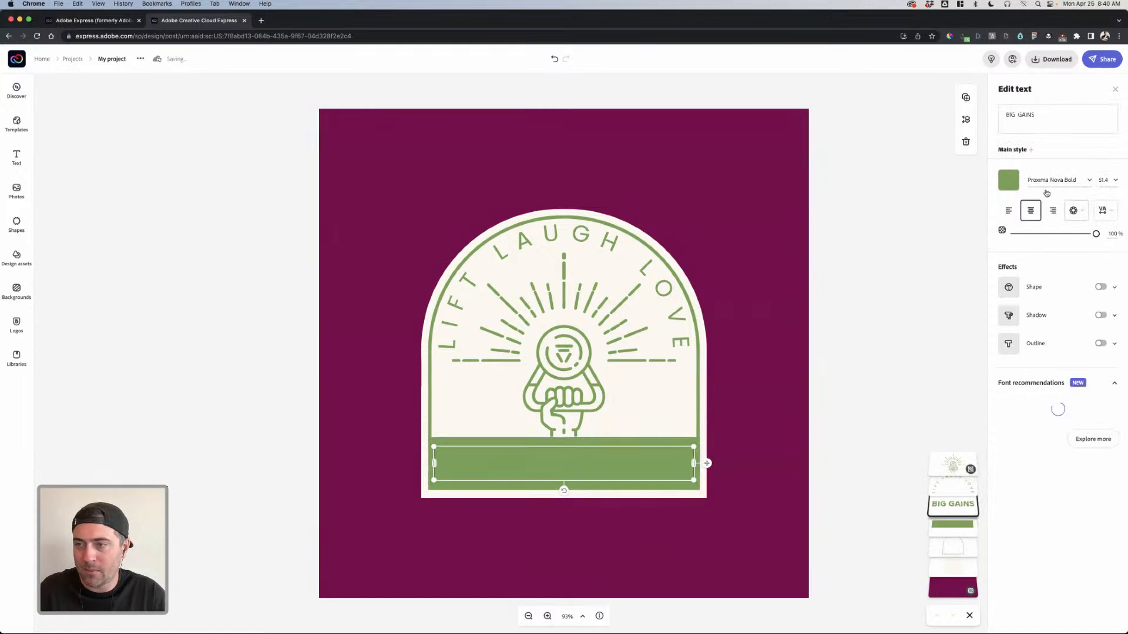
left_click(1009, 181)
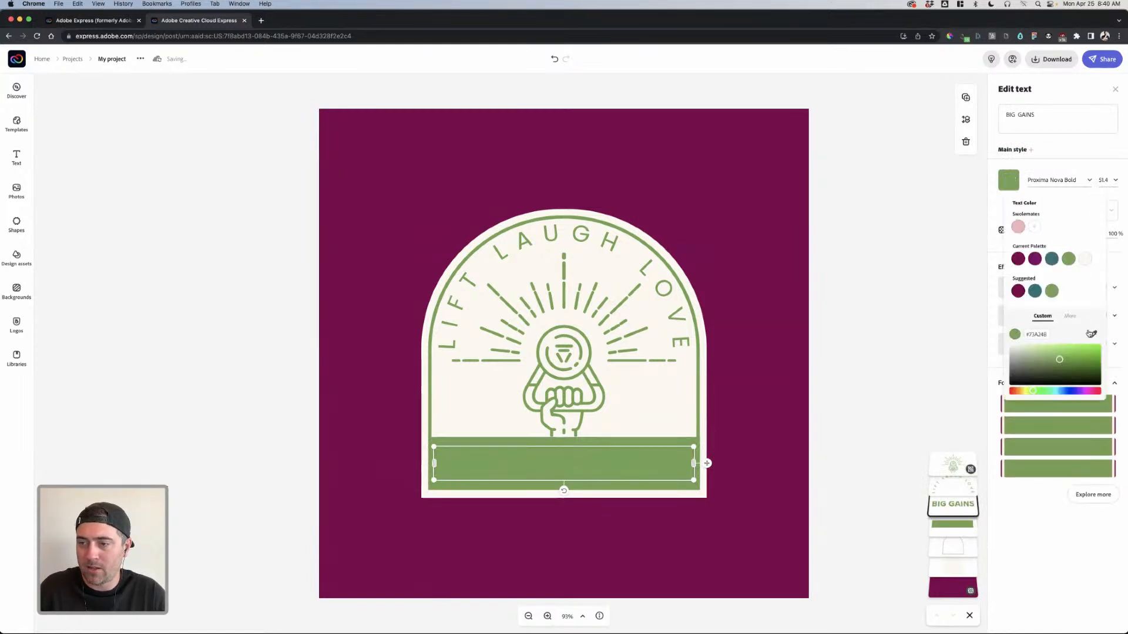
left_click(1093, 334)
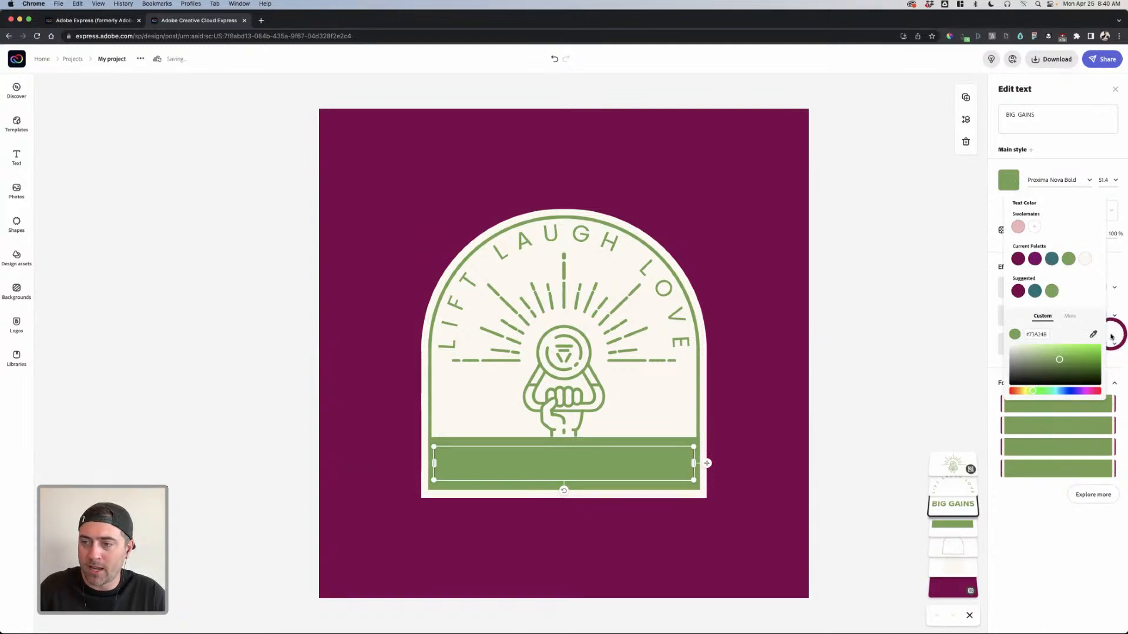
left_click(611, 270)
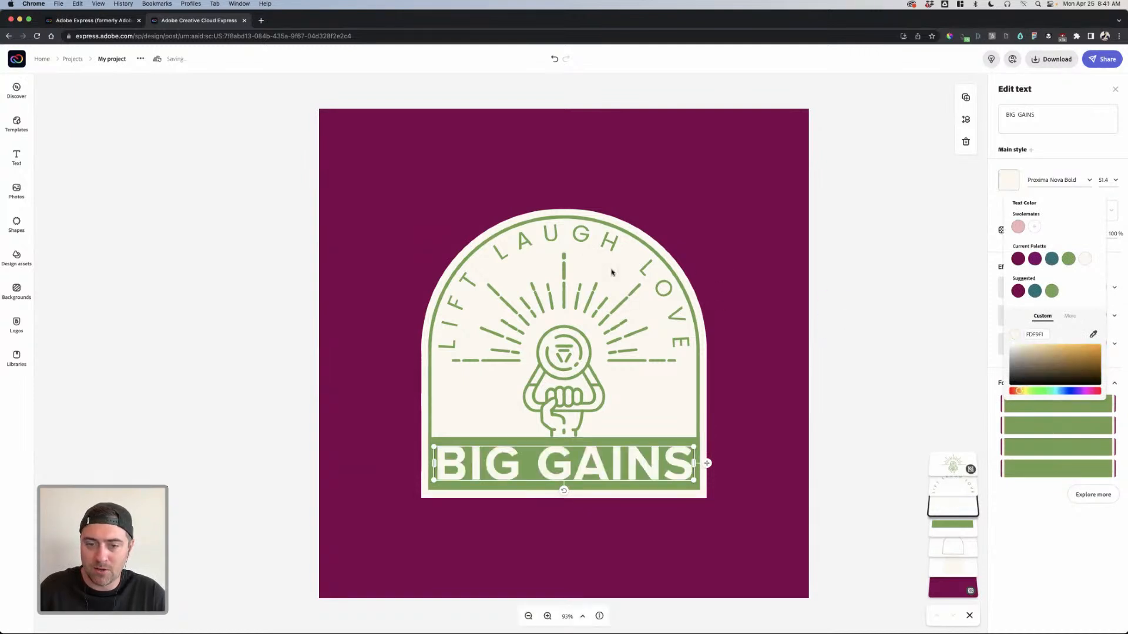
left_click(893, 292)
left_click(694, 438)
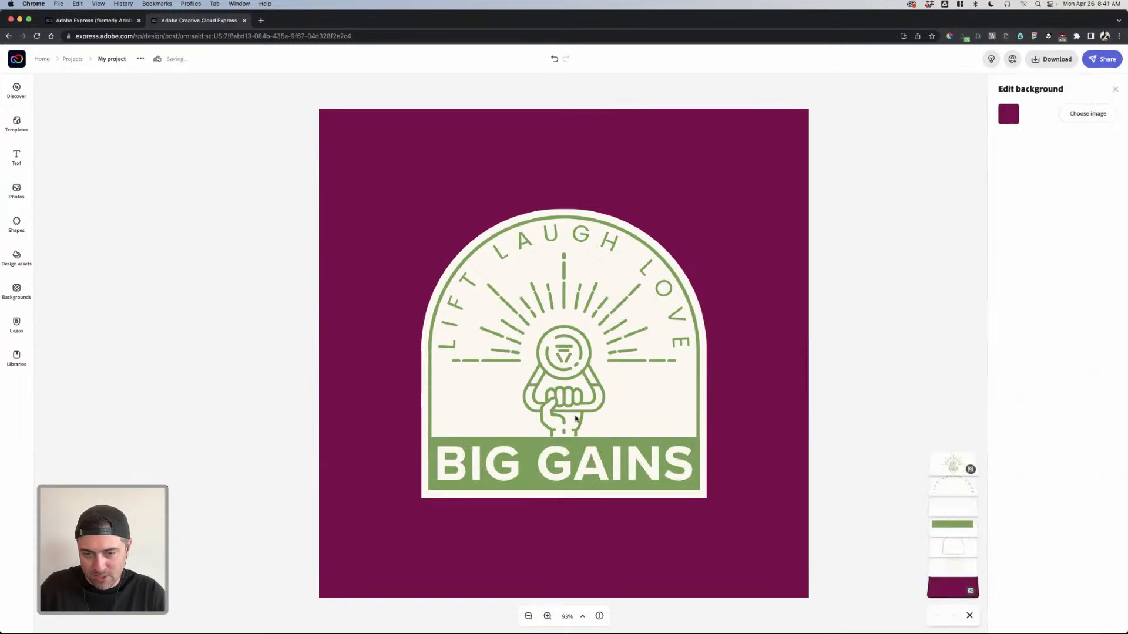
left_click(572, 414)
left_click(566, 407)
left_click(568, 405)
left_click(569, 404)
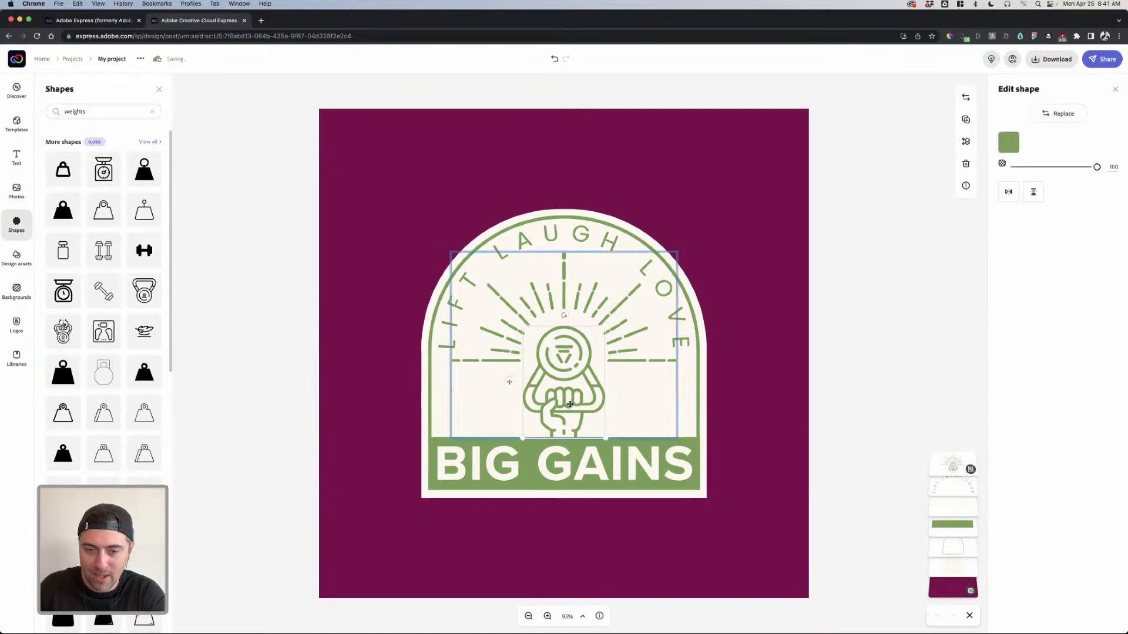
left_click(876, 368)
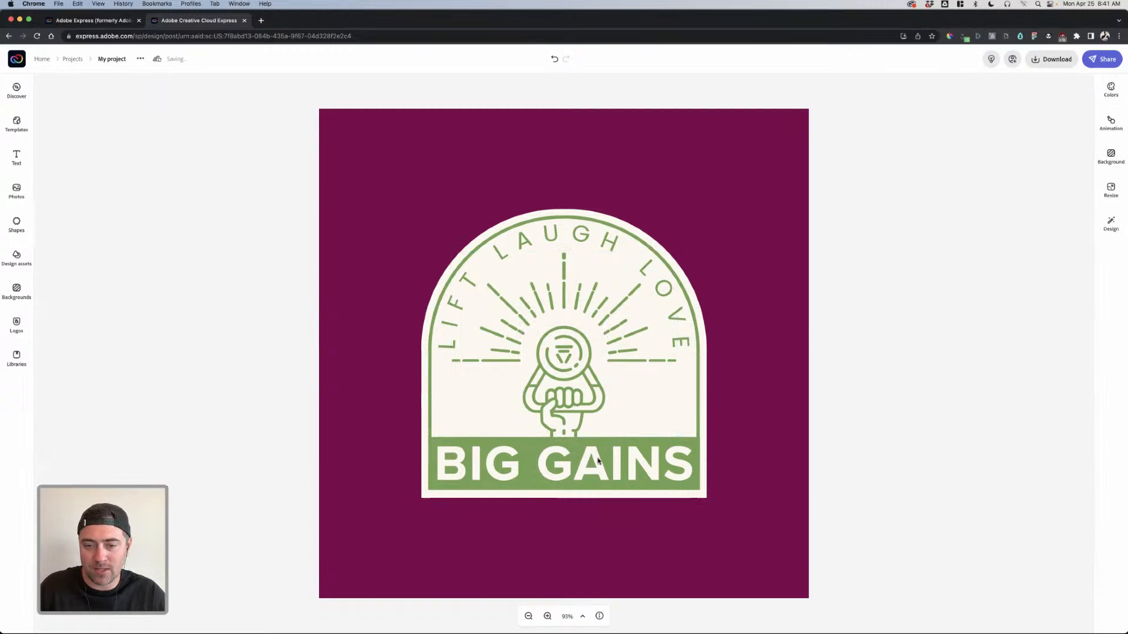
Step: Reduce the BIG GAINS text to about size 45.2 and center it on the green band
left_click(600, 461)
left_click(1114, 182)
left_click_drag(693, 478, 663, 476)
left_click_drag(589, 468, 600, 470)
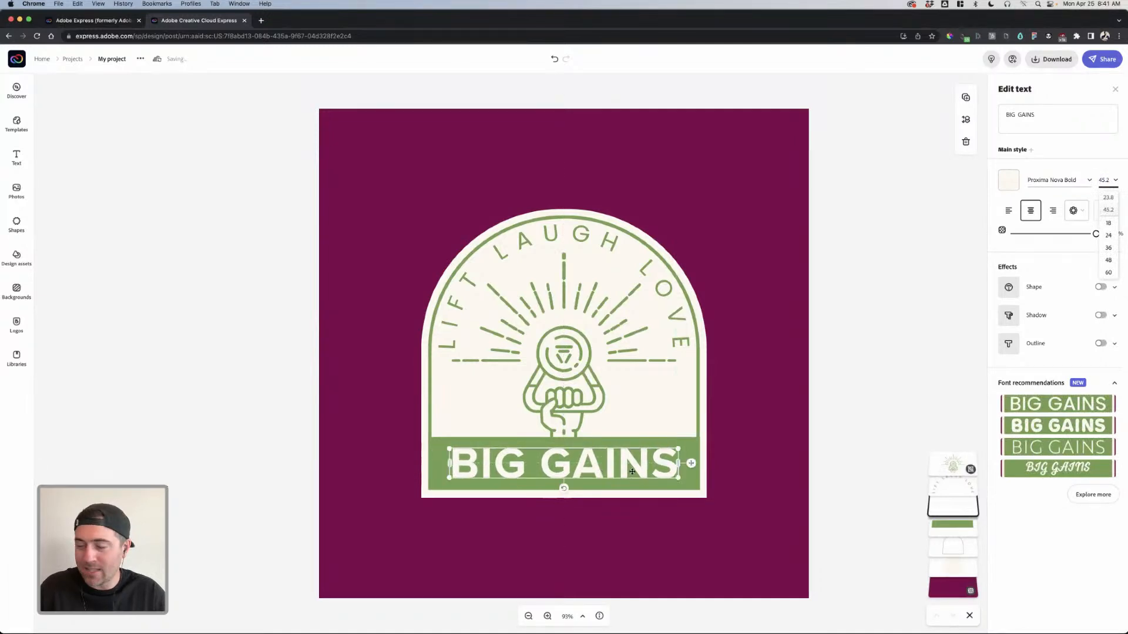
left_click(769, 450)
left_click(575, 469)
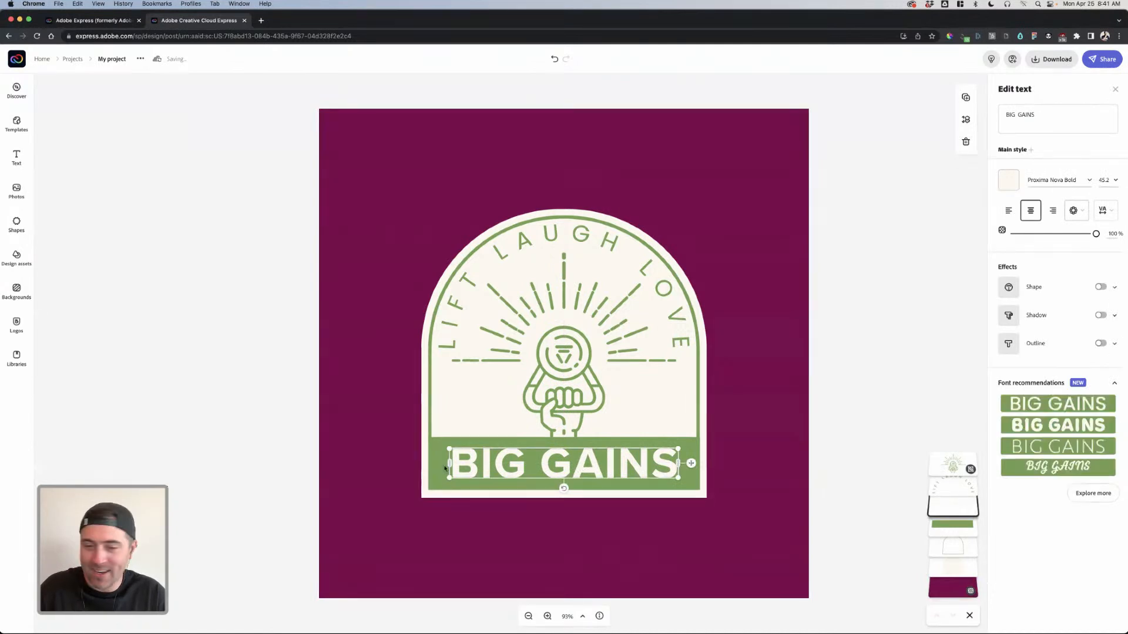
left_click(820, 402)
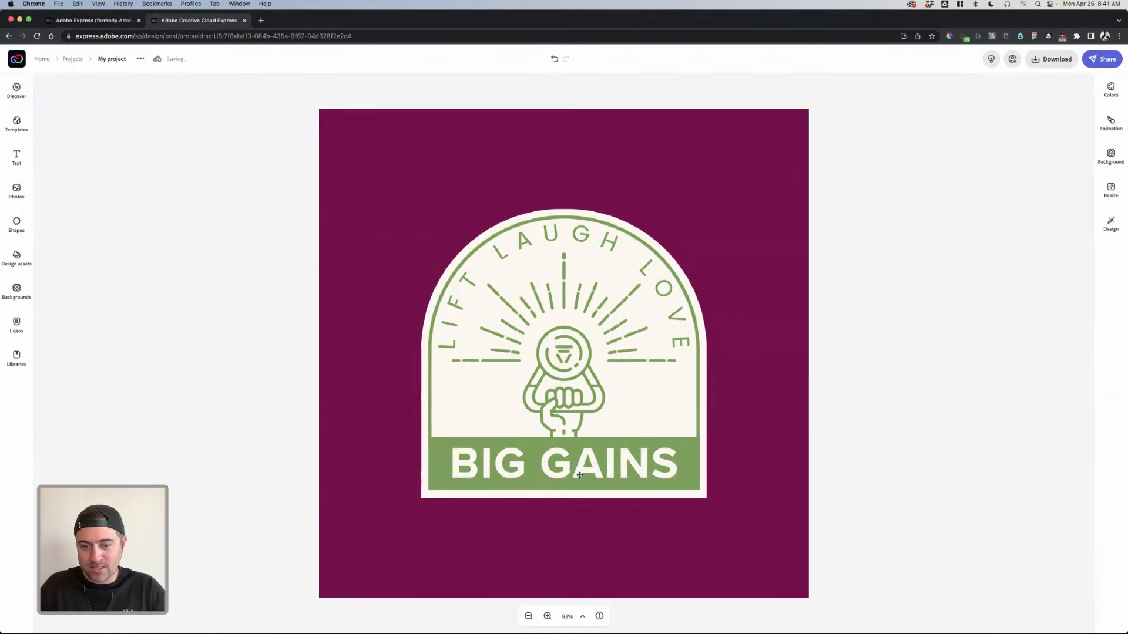
left_click(580, 474)
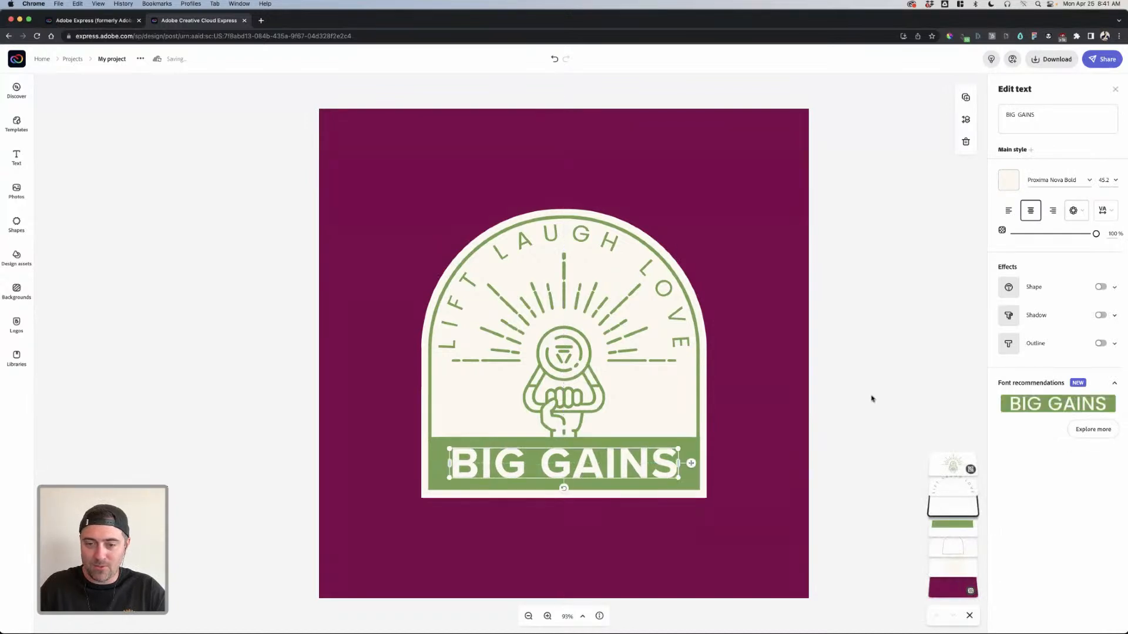
left_click(832, 400)
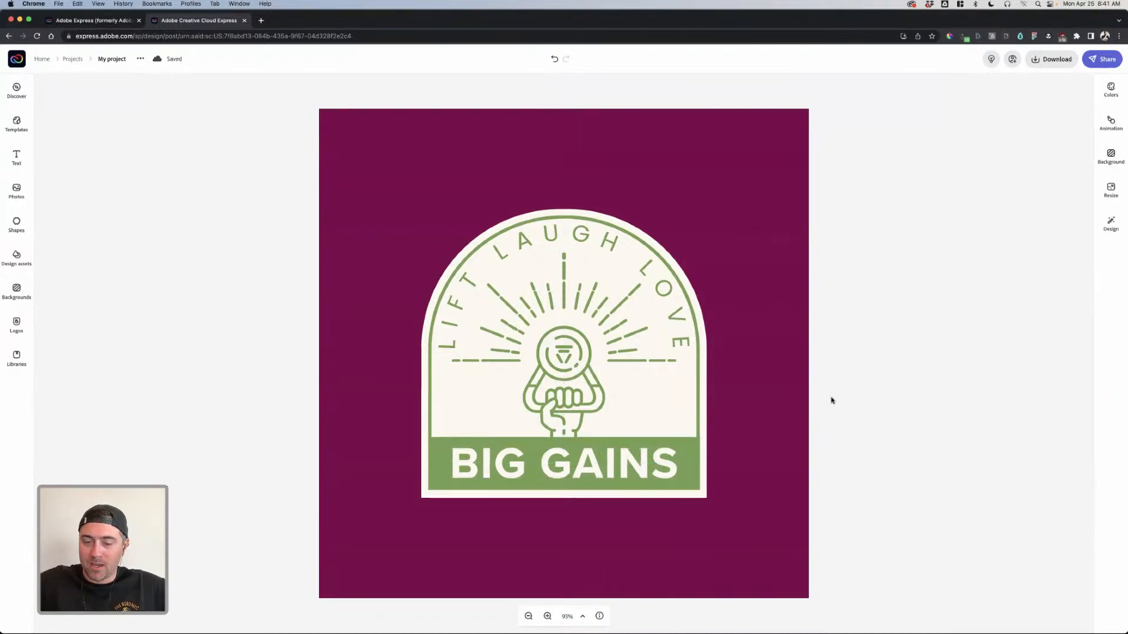
left_click(778, 398)
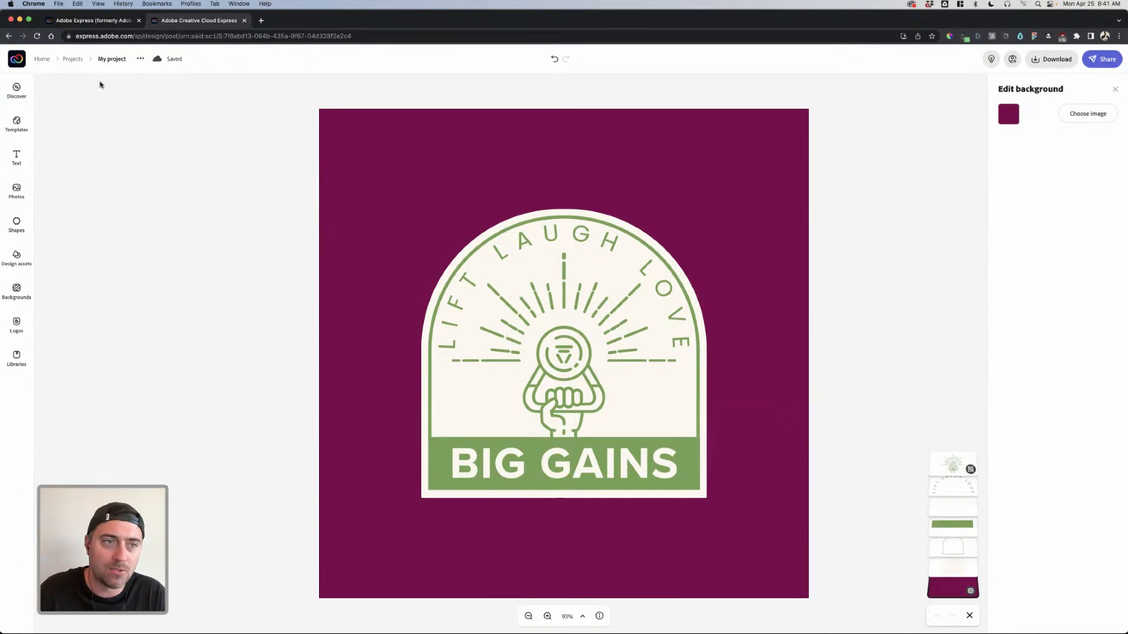
Step: Rename the project as "Big Gains" and return to the home page
left_click(110, 61)
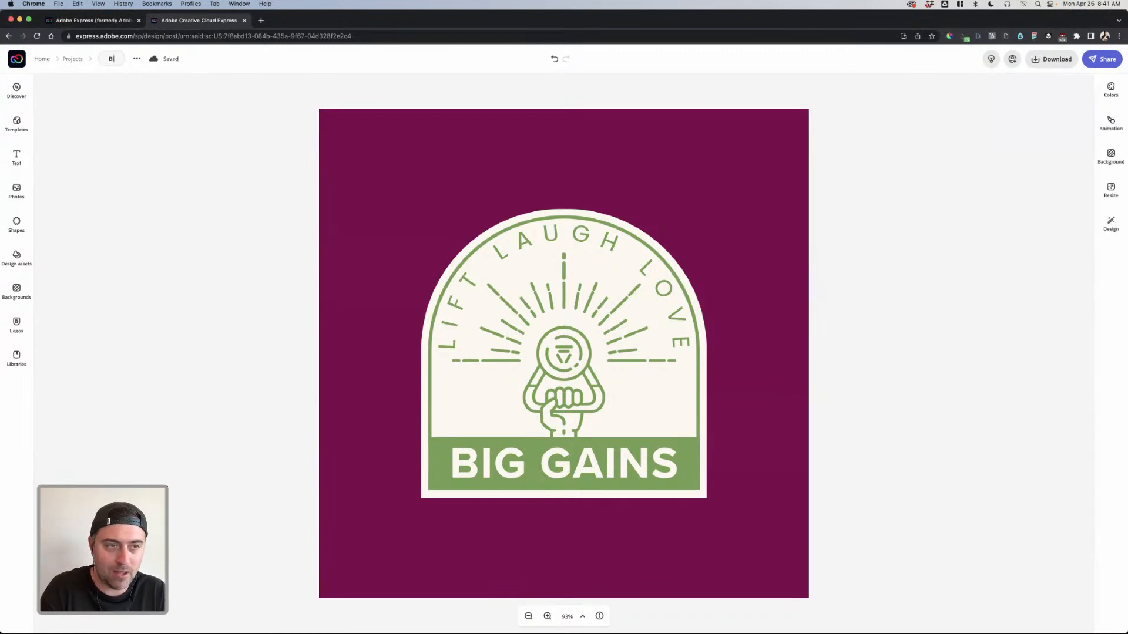
type("Big Gains")
key("Return")
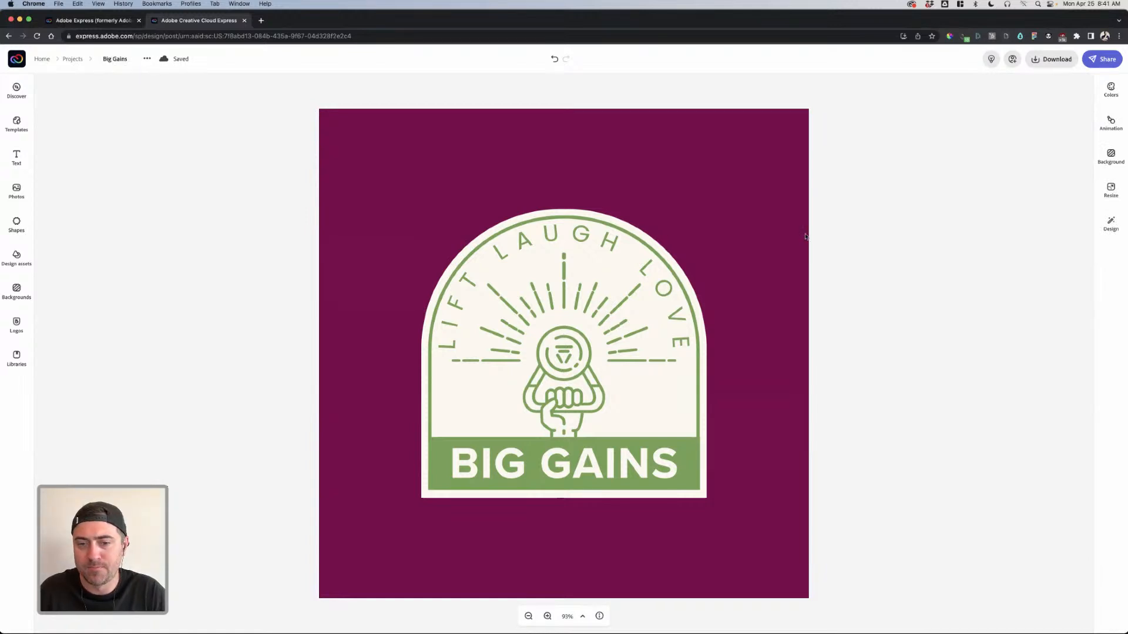
left_click(805, 236)
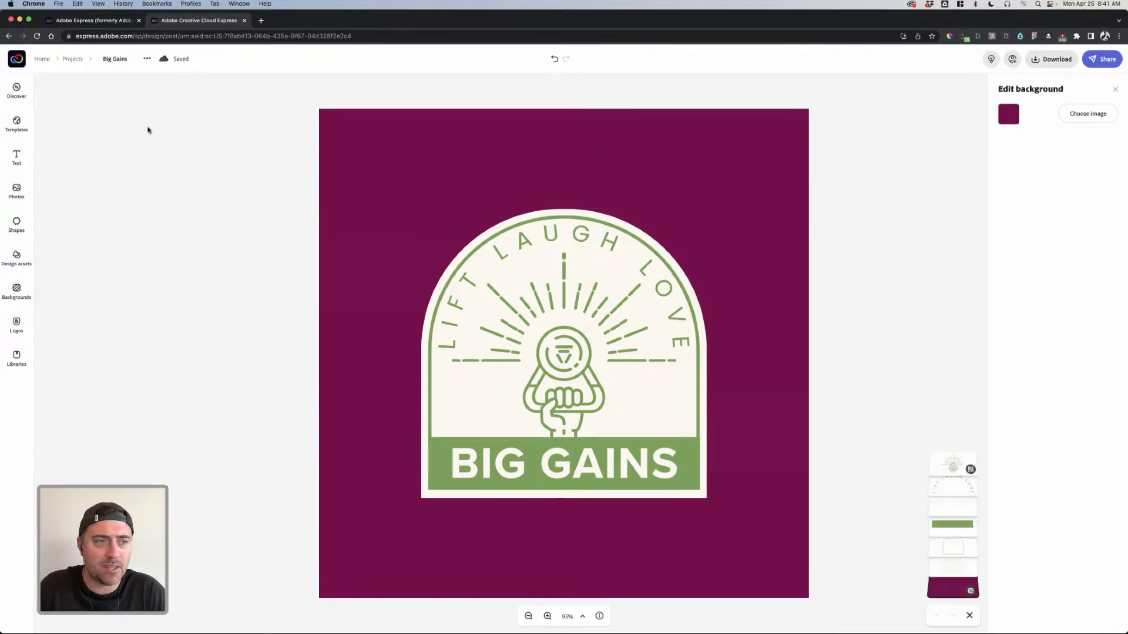
left_click(148, 130)
left_click(47, 60)
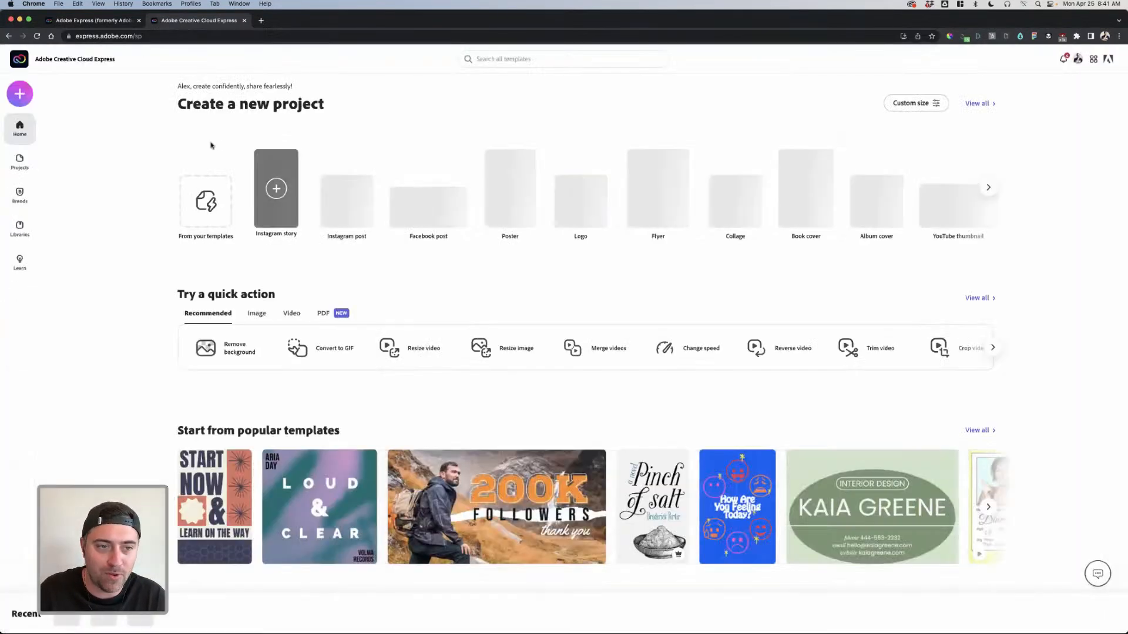
Step: Create a new blank logo project, name it "Swolemates2", and dismiss the template suggestions
left_click(10, 93)
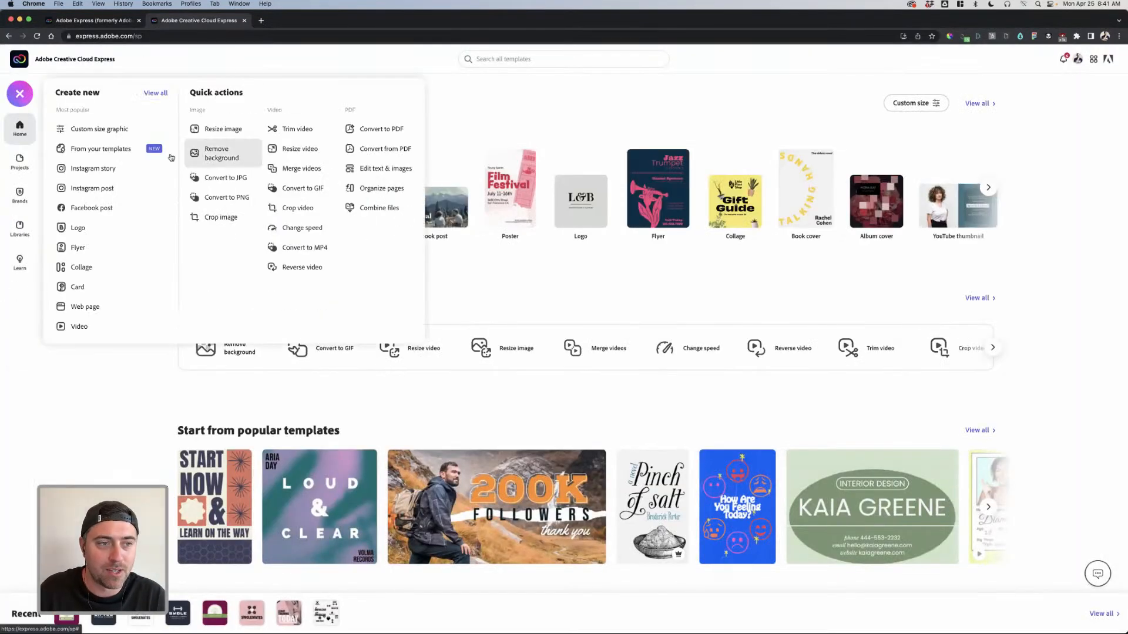
left_click(88, 228)
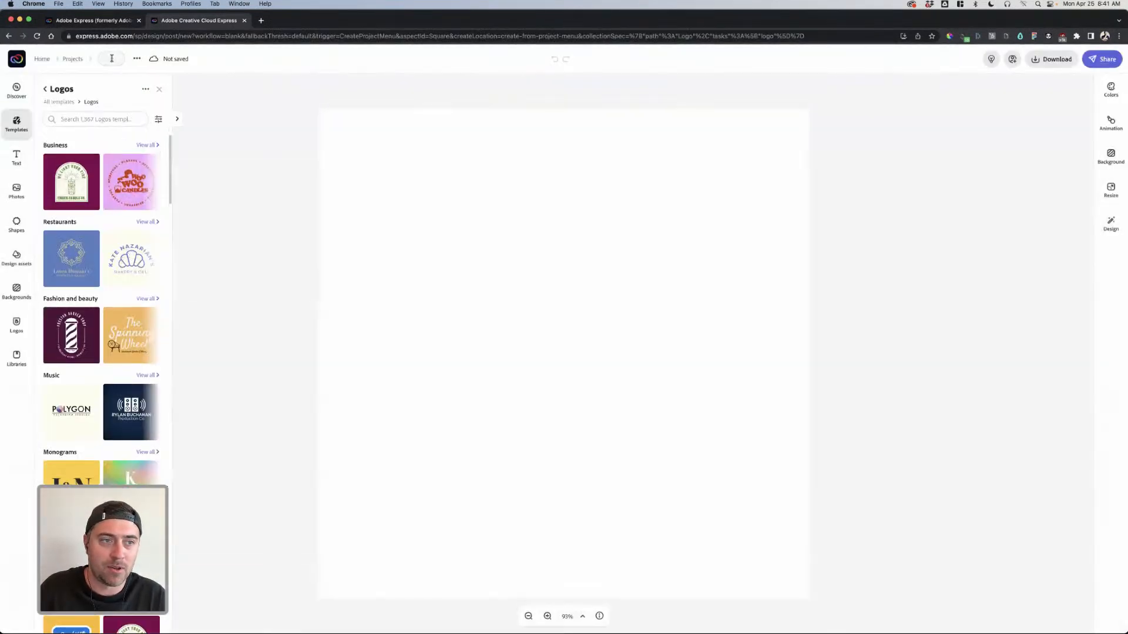
type("Swolemate")
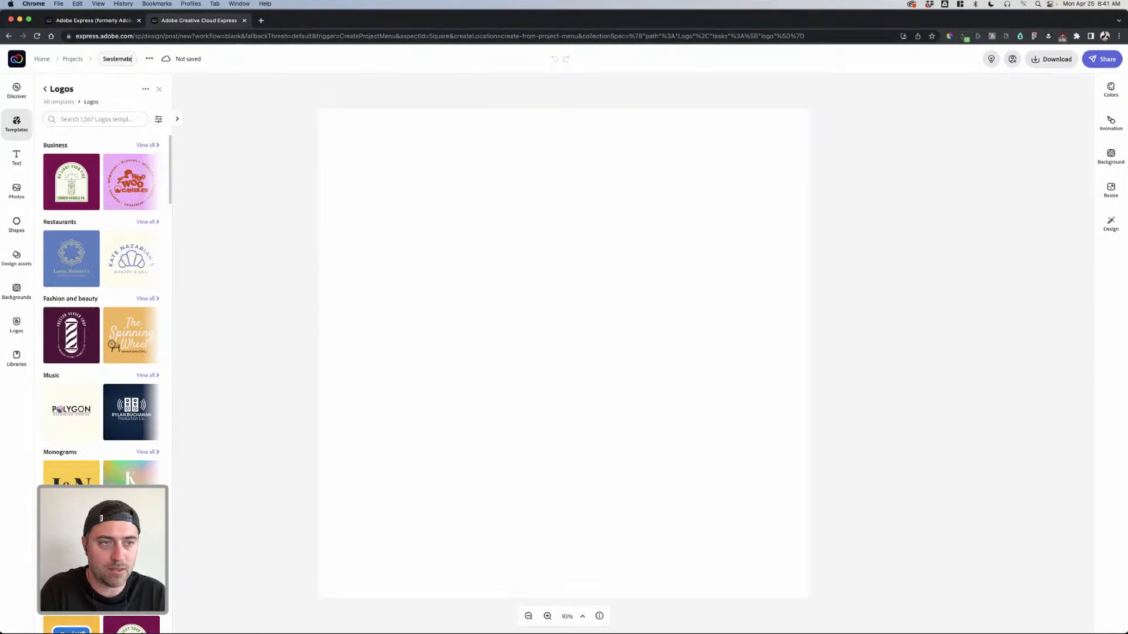
type("s2")
key("Return")
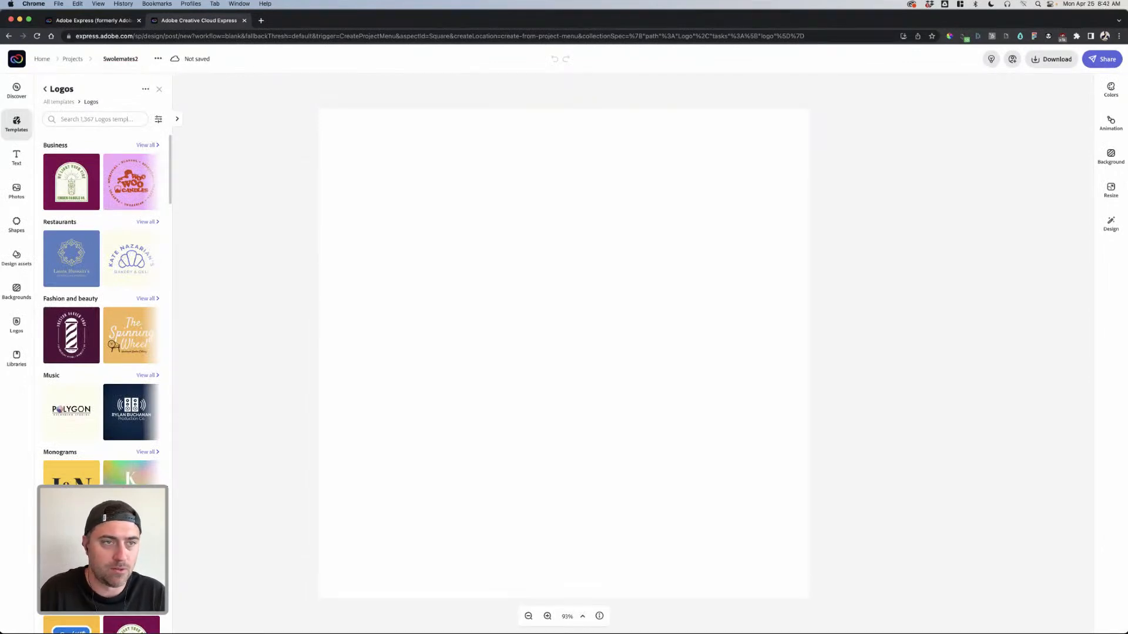
left_click(259, 120)
left_click(379, 189)
left_click(241, 175)
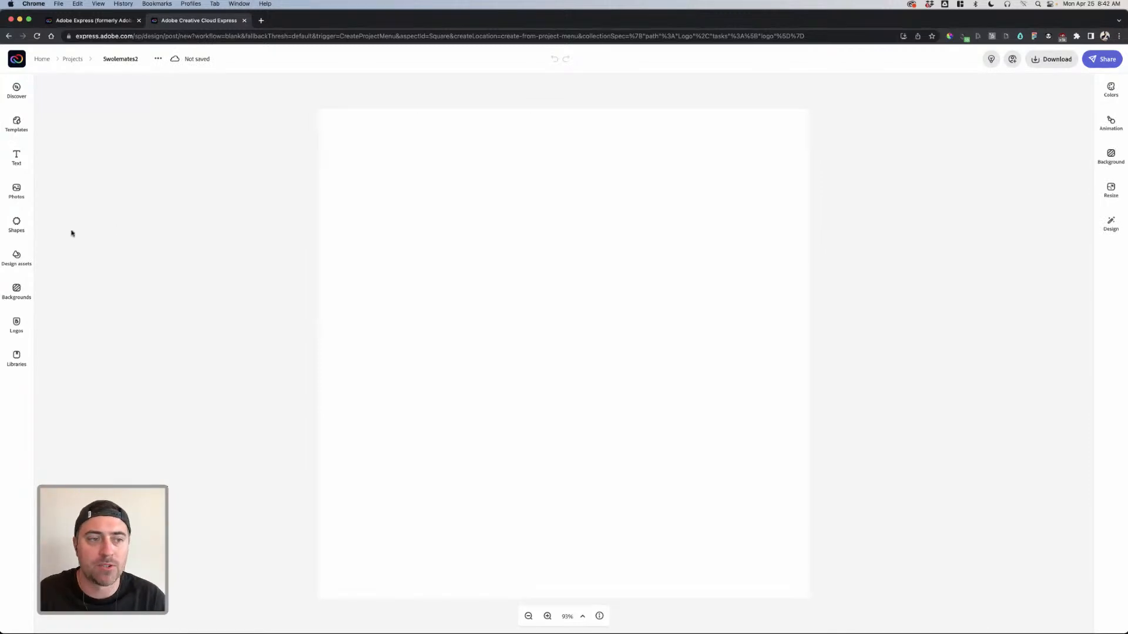
Step: Search the shapes library for "weights"
left_click(16, 227)
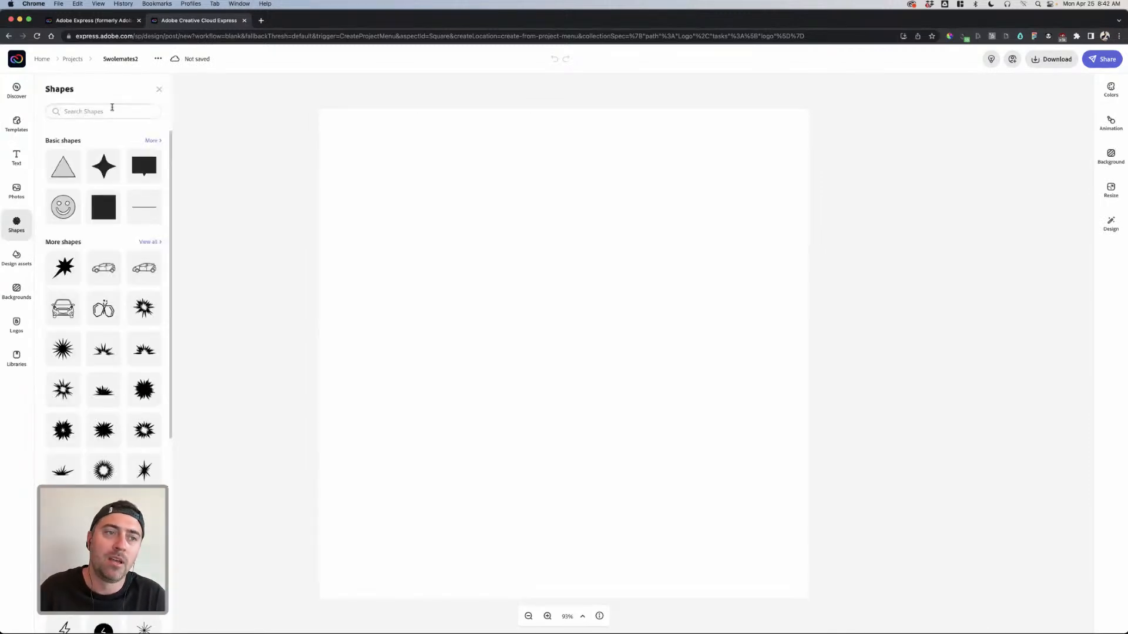
left_click(111, 109)
type("weights")
key("Return")
Step: Look through the weights shape results for dumbbell and barbell icons that could suit the logo
scroll(130, 269, "down", 10)
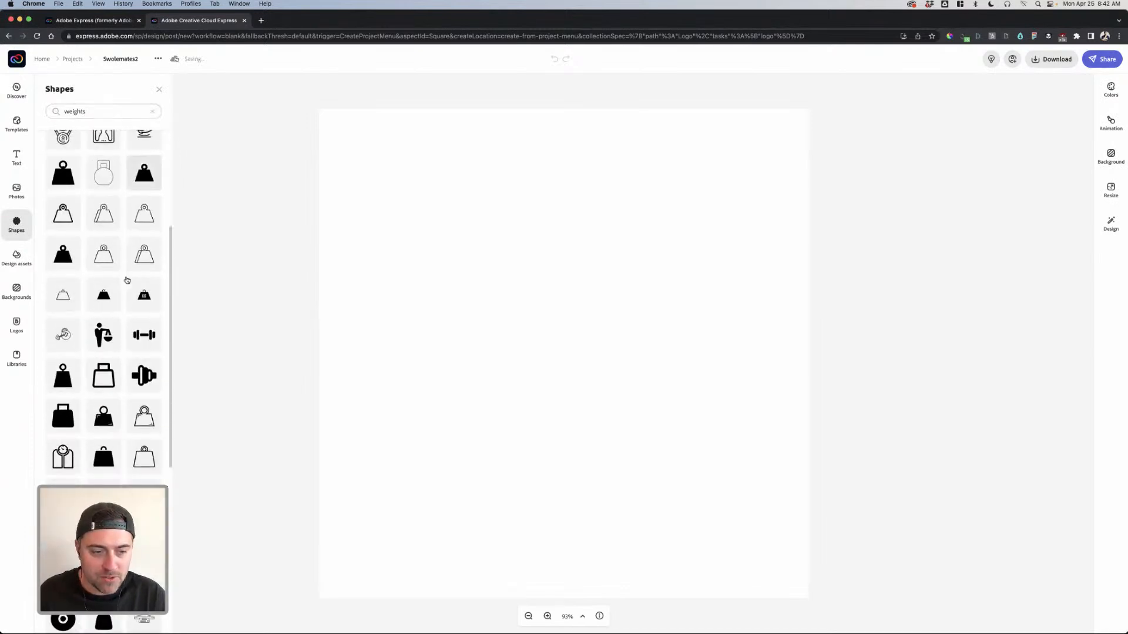
scroll(127, 280, "down", 10)
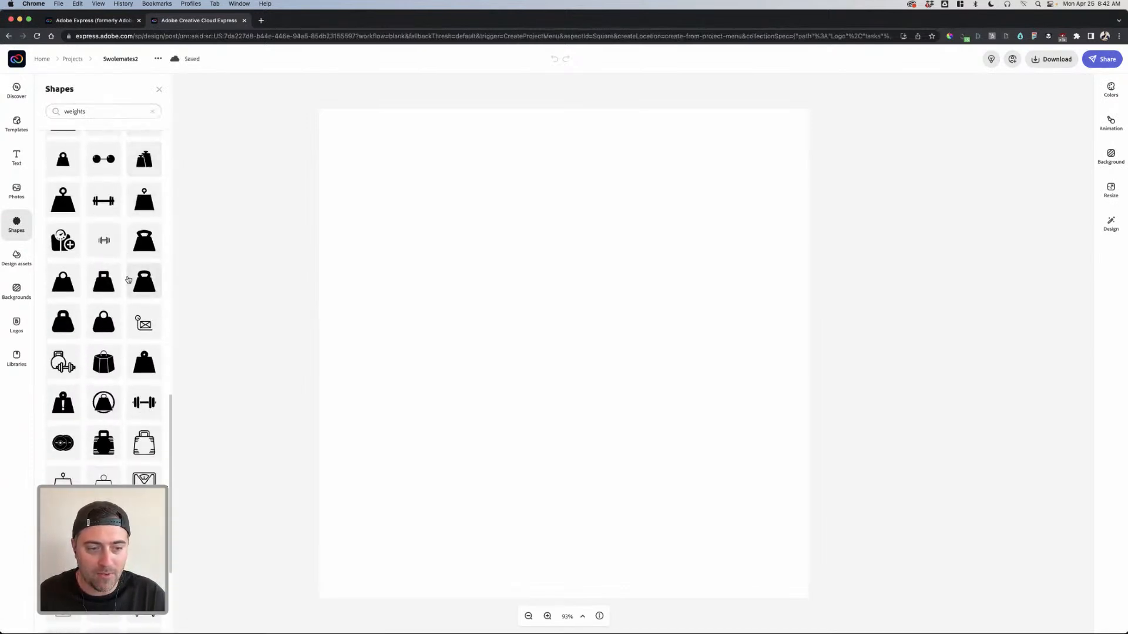
scroll(128, 279, "down", 6)
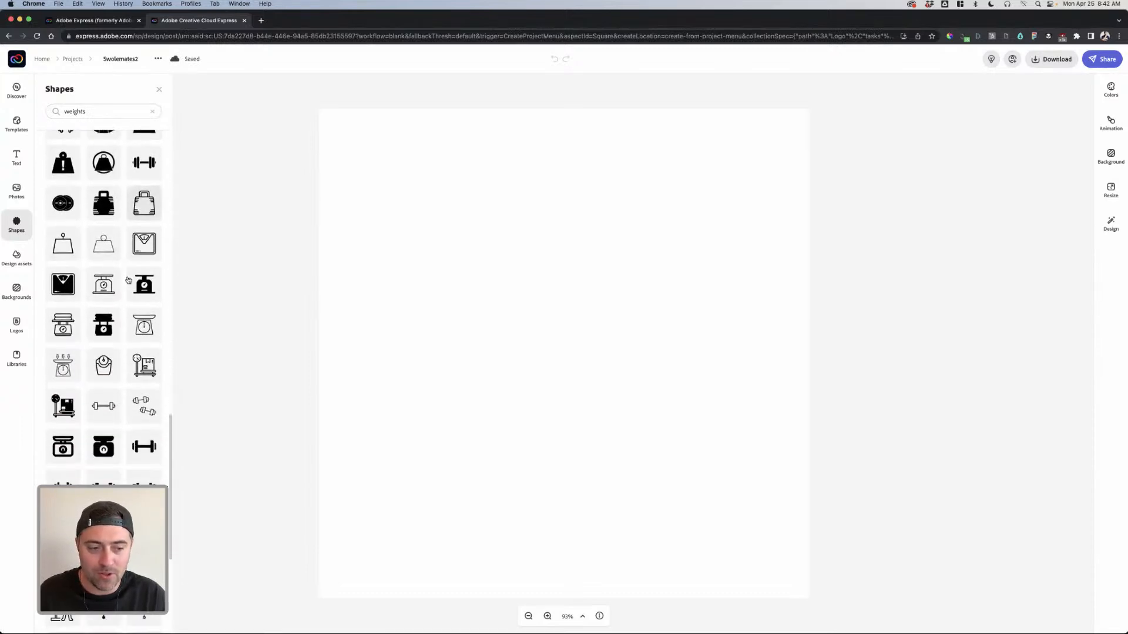
scroll(128, 279, "down", 8)
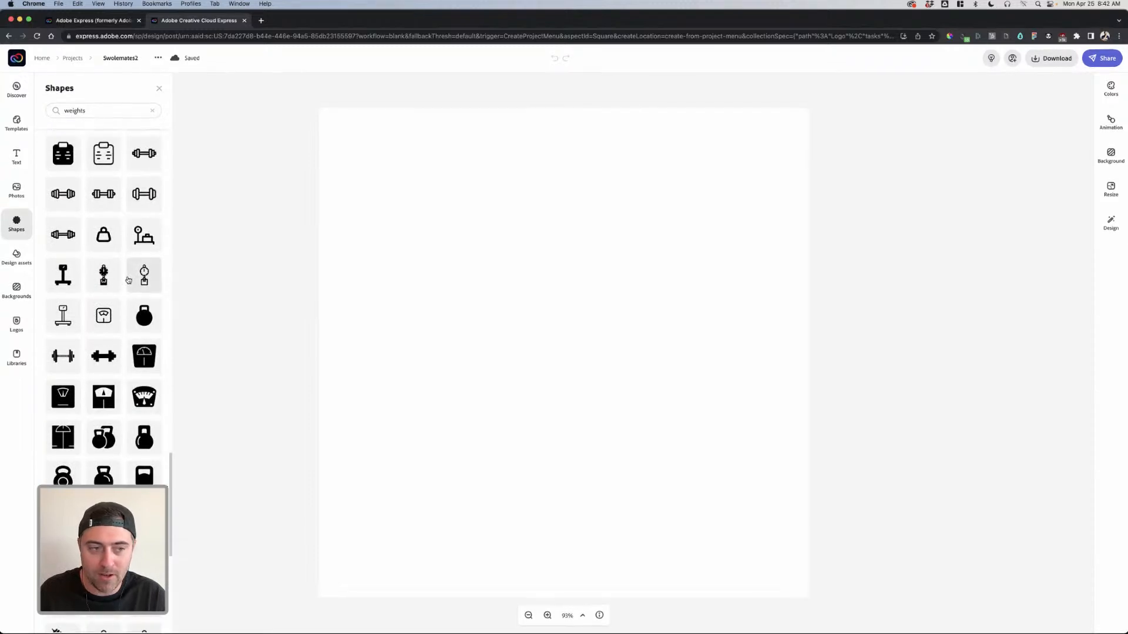
scroll(140, 279, "up", 8)
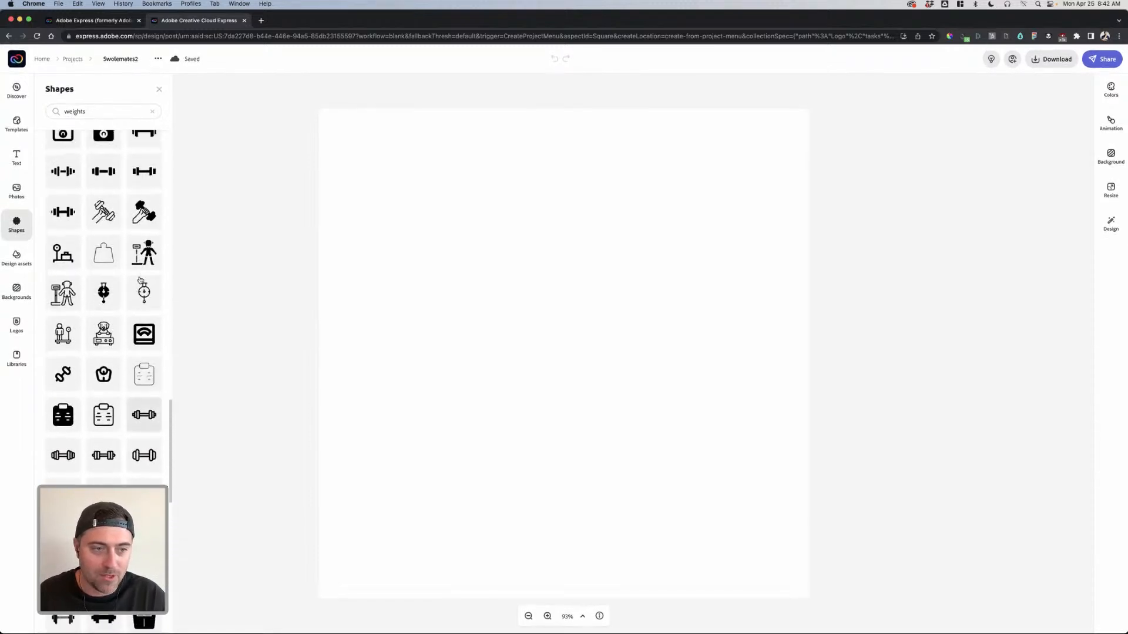
scroll(140, 279, "up", 8)
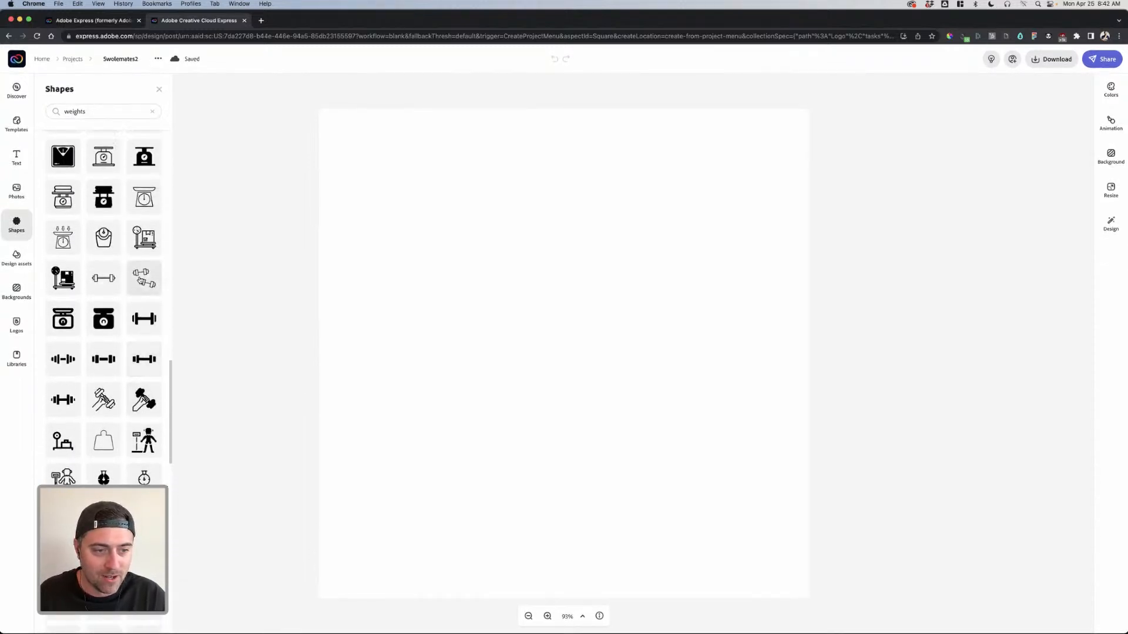
scroll(140, 280, "up", 2)
scroll(140, 280, "down", 2)
scroll(140, 280, "up", 1)
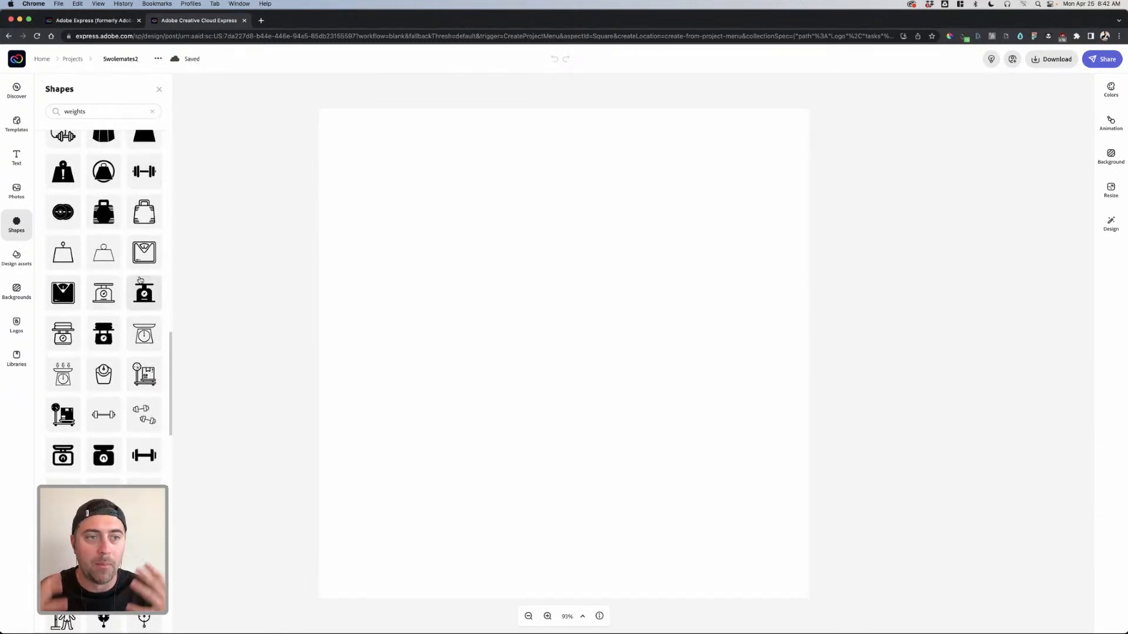
scroll(140, 280, "up", 10)
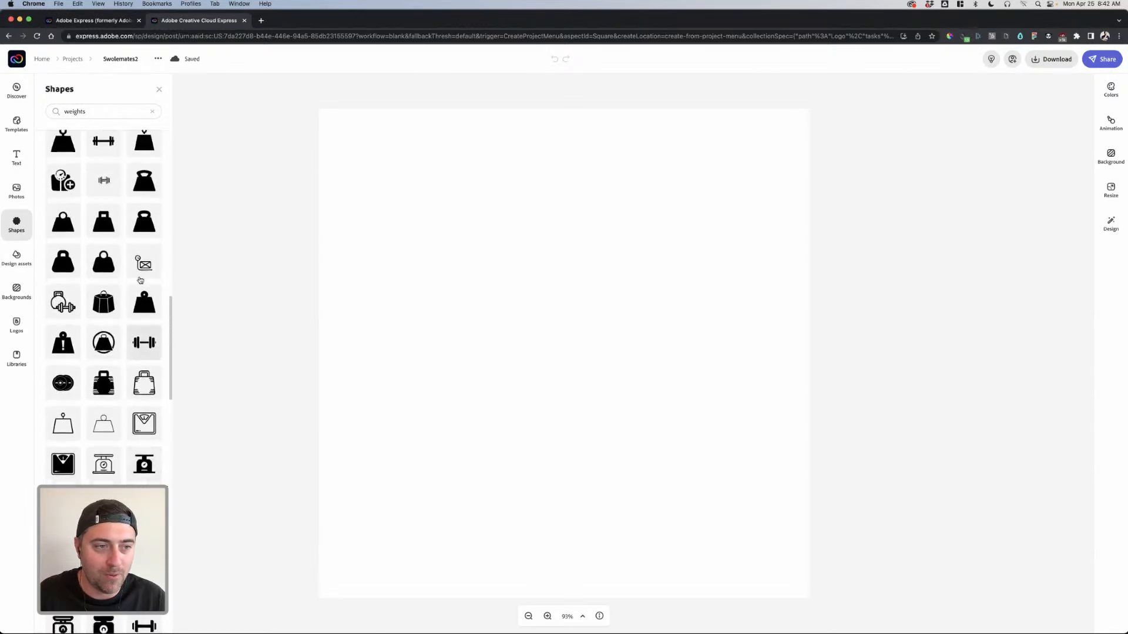
scroll(140, 281, "up", 10)
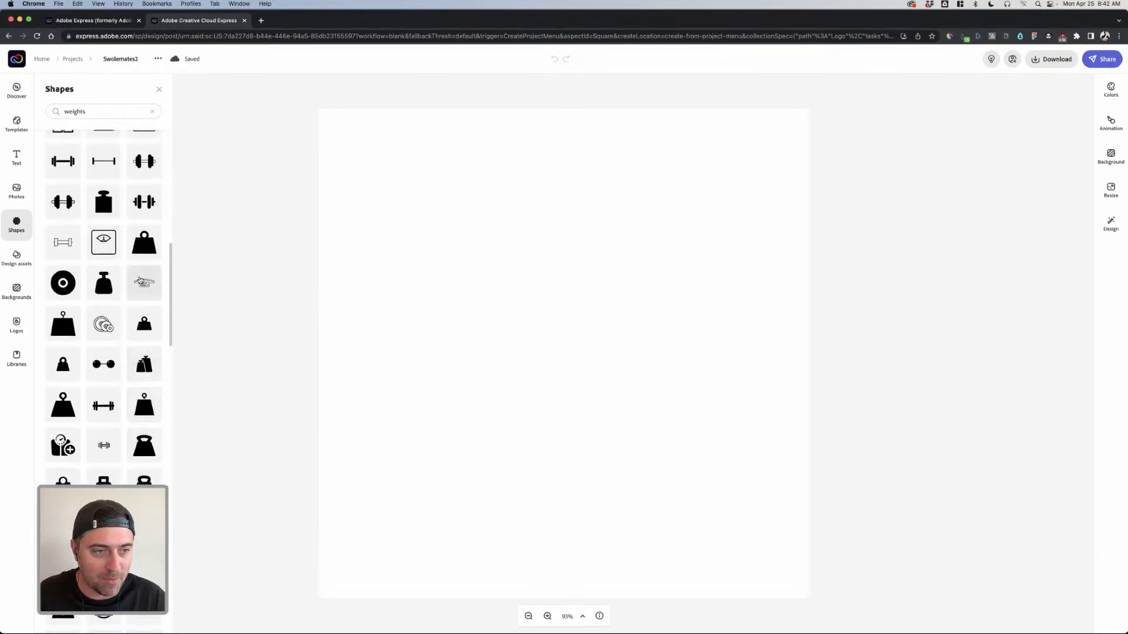
scroll(140, 280, "up", 10)
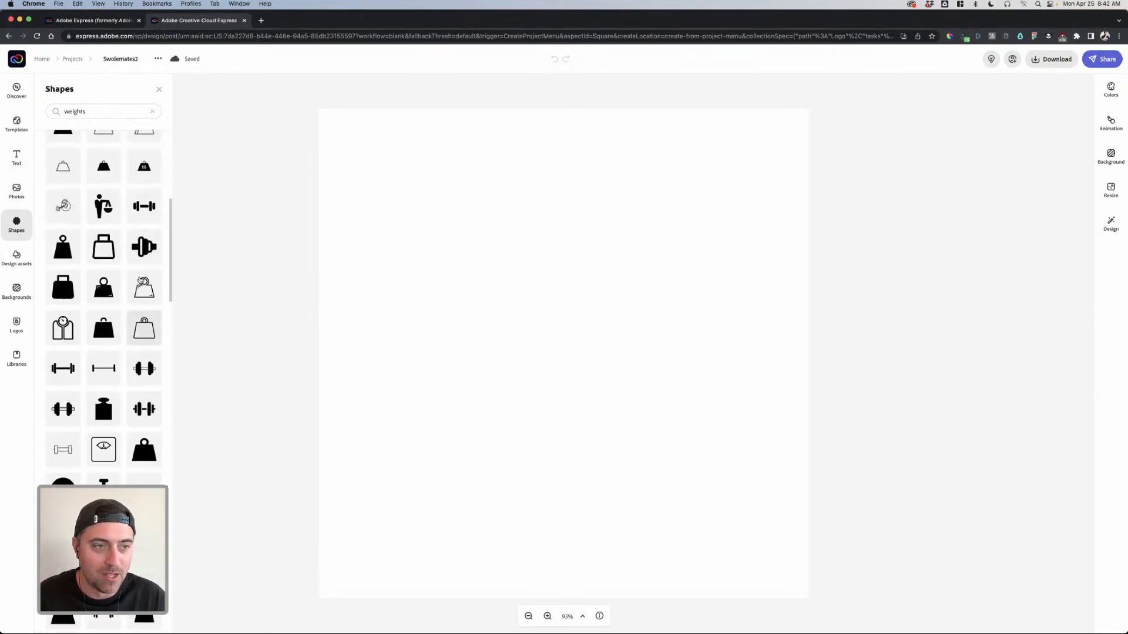
scroll(140, 280, "down", 15)
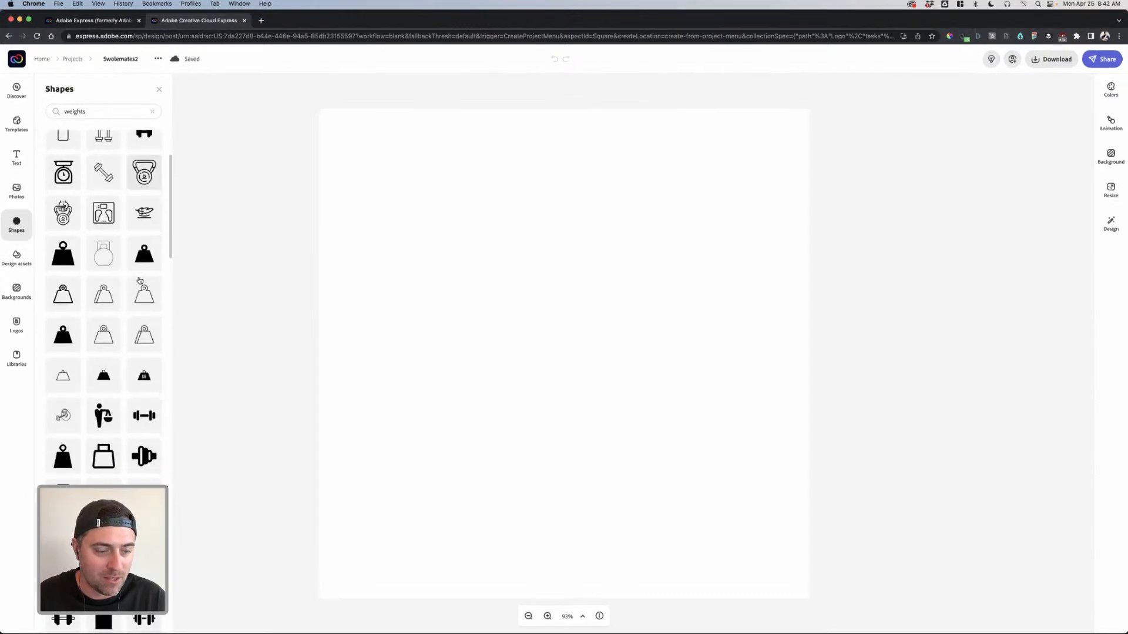
scroll(140, 281, "down", 10)
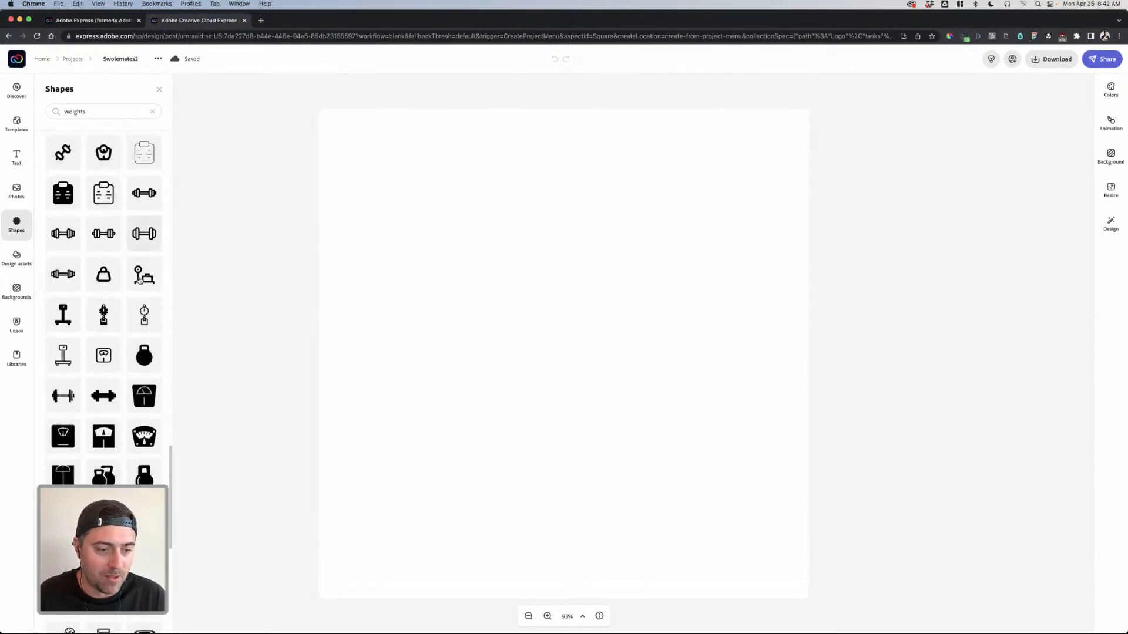
scroll(141, 280, "down", 10)
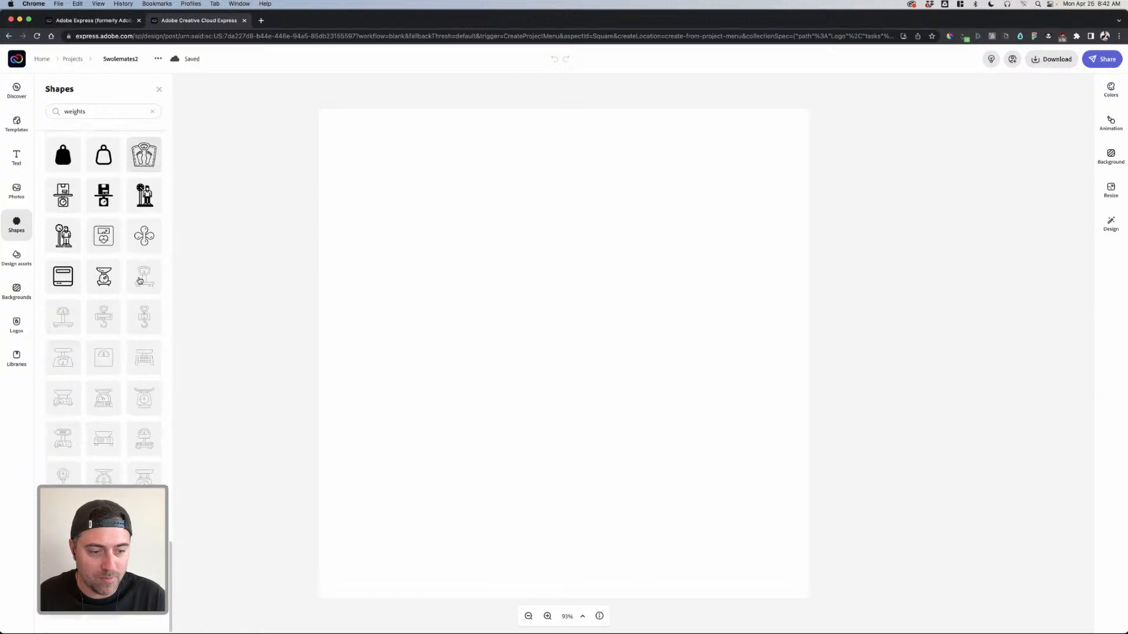
scroll(140, 280, "up", 15)
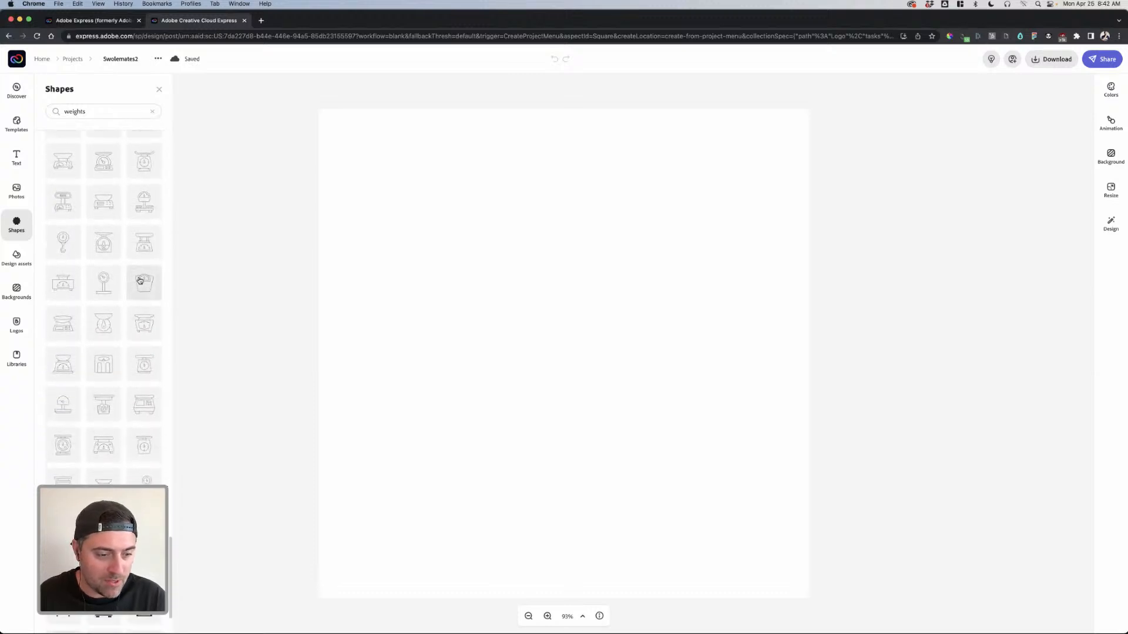
scroll(139, 280, "up", 5)
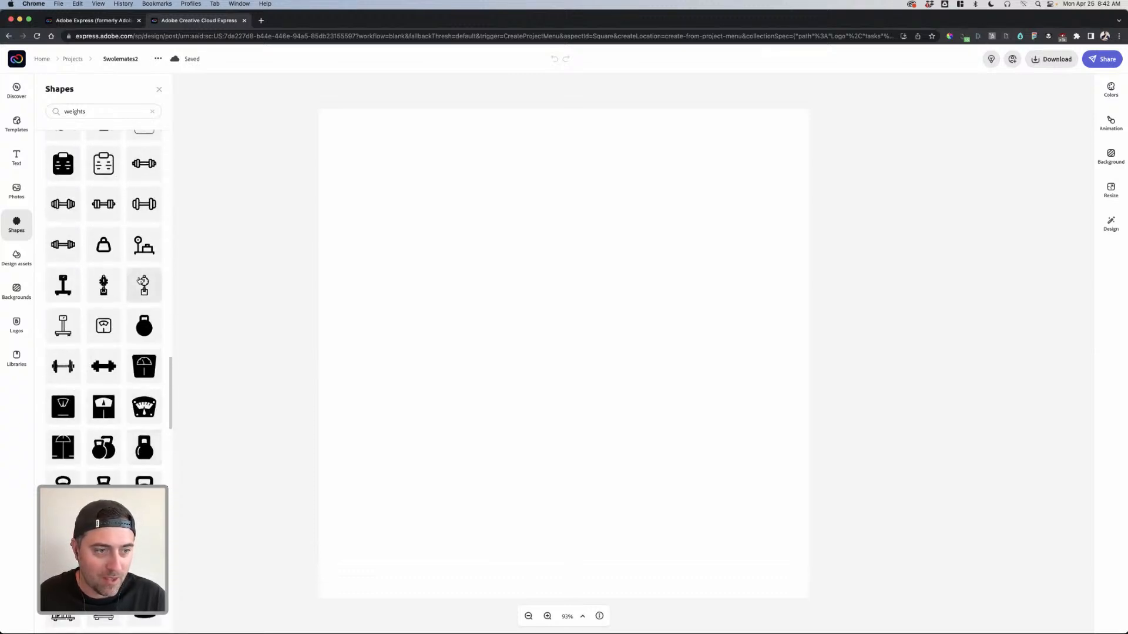
scroll(139, 280, "up", 5)
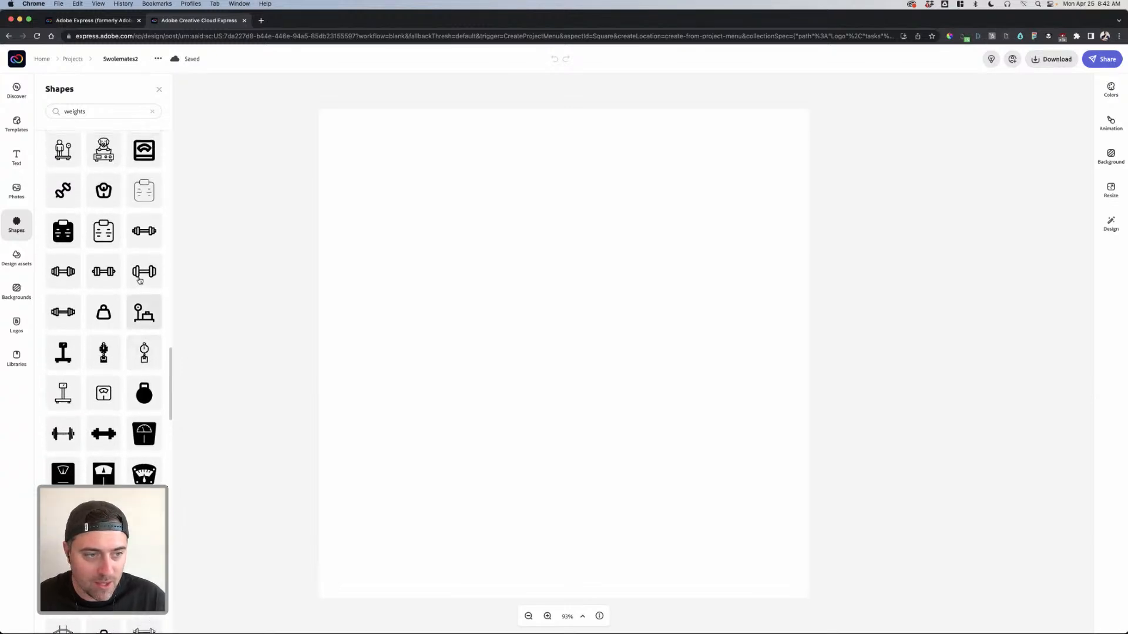
scroll(81, 398, "up", 5)
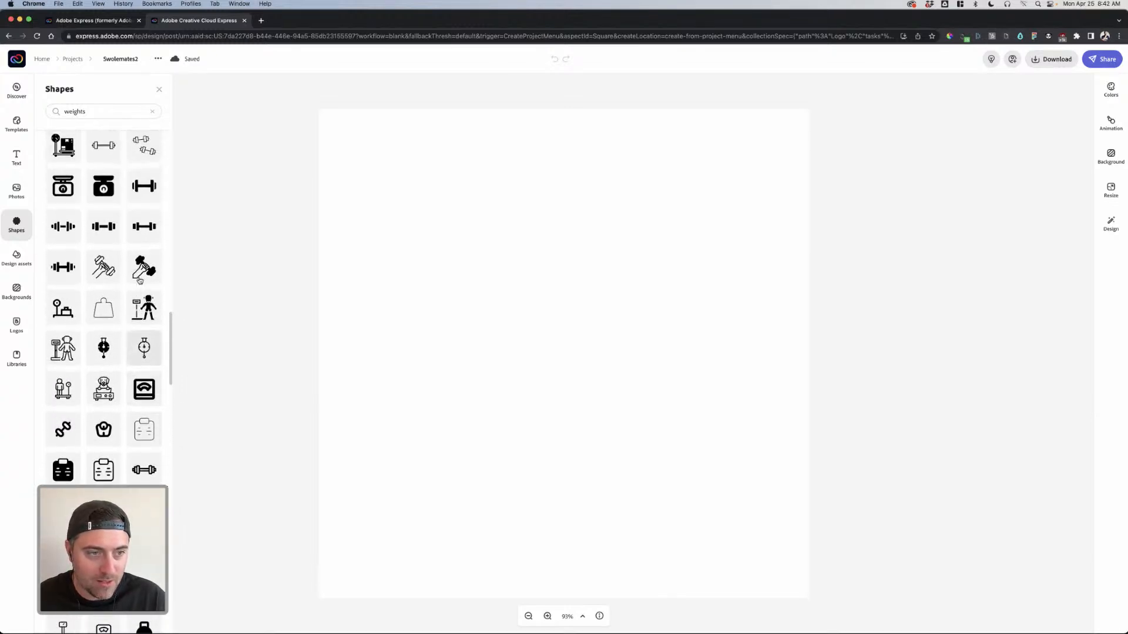
scroll(81, 398, "up", 5)
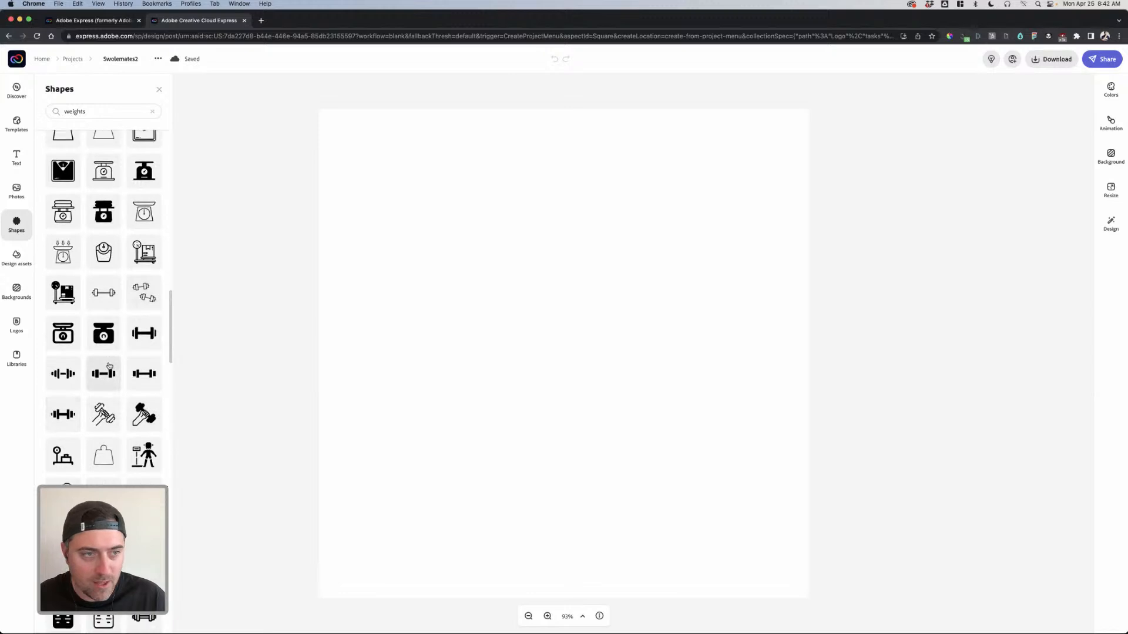
scroll(111, 367, "up", 5)
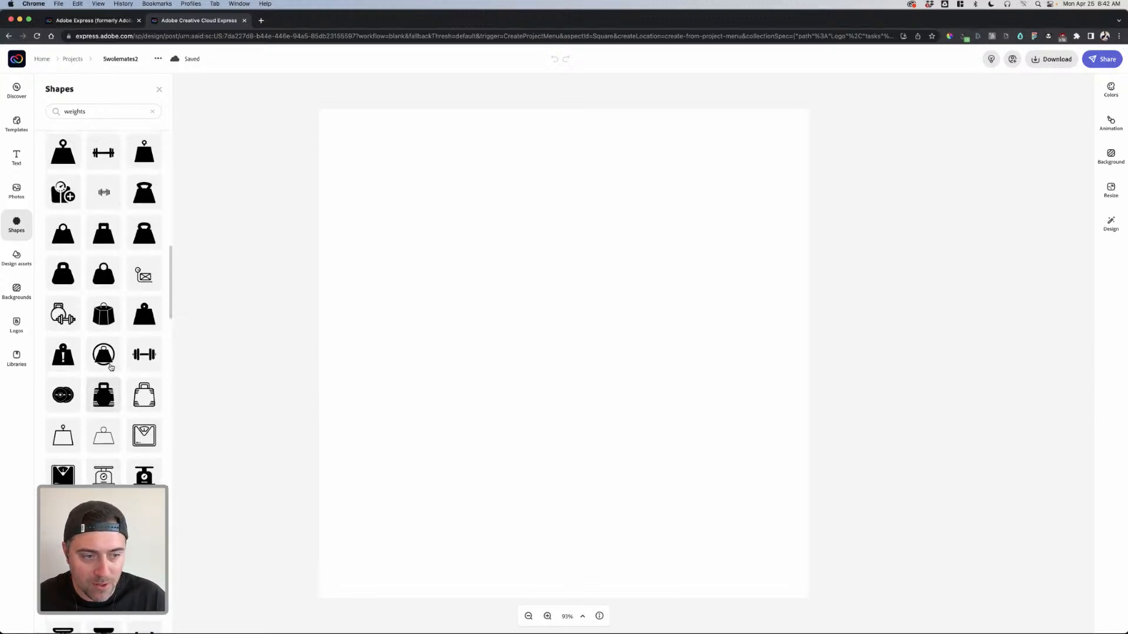
scroll(110, 368, "up", 5)
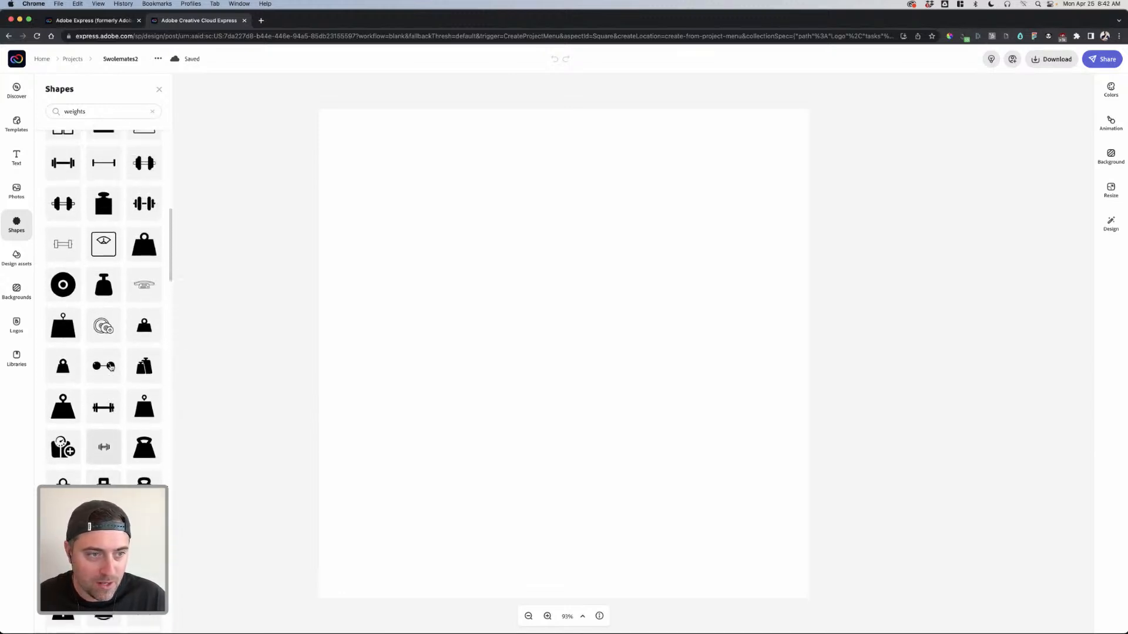
scroll(111, 368, "up", 5)
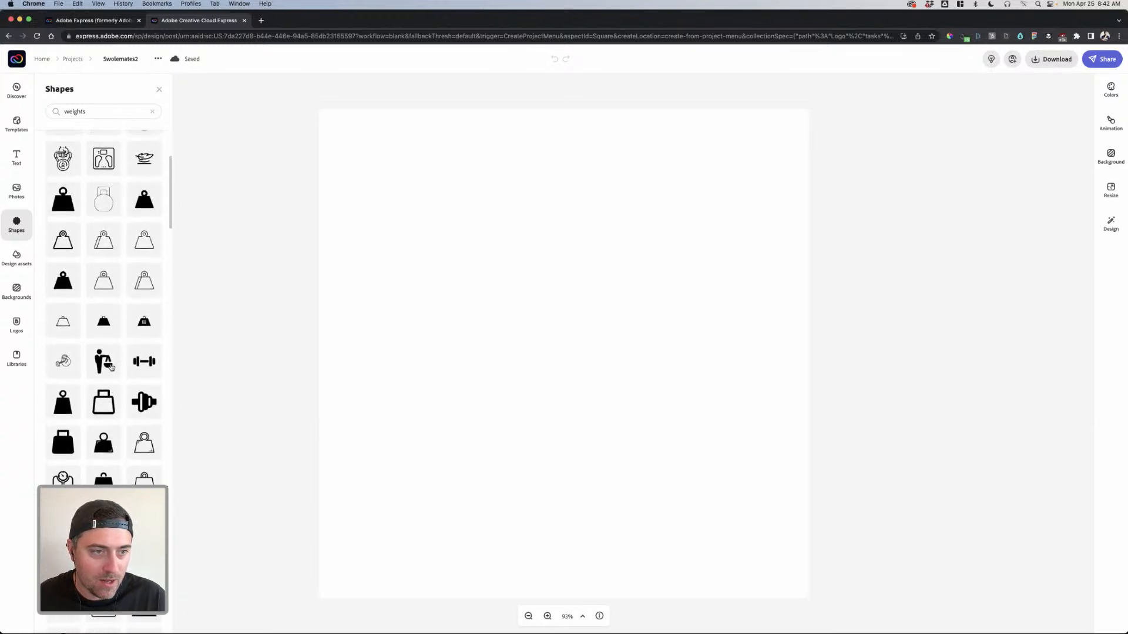
Step: Place a horizontal dumbbell shape with two rounded plates per side slightly above the middle of the canvas
scroll(111, 367, "down", 10)
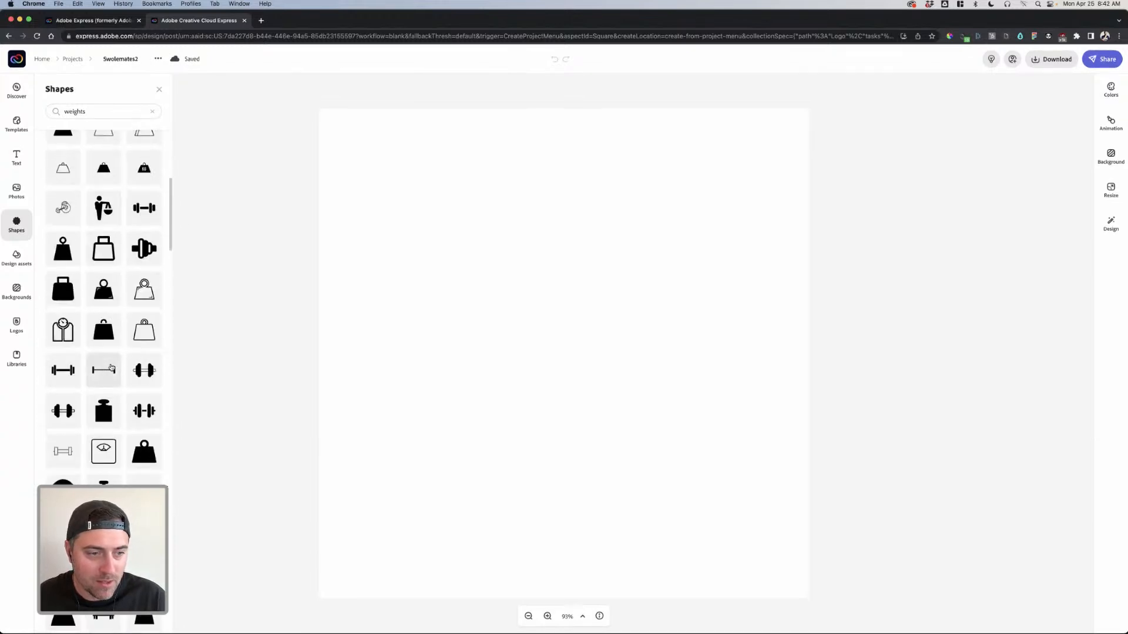
left_click_drag(140, 483, 532, 306)
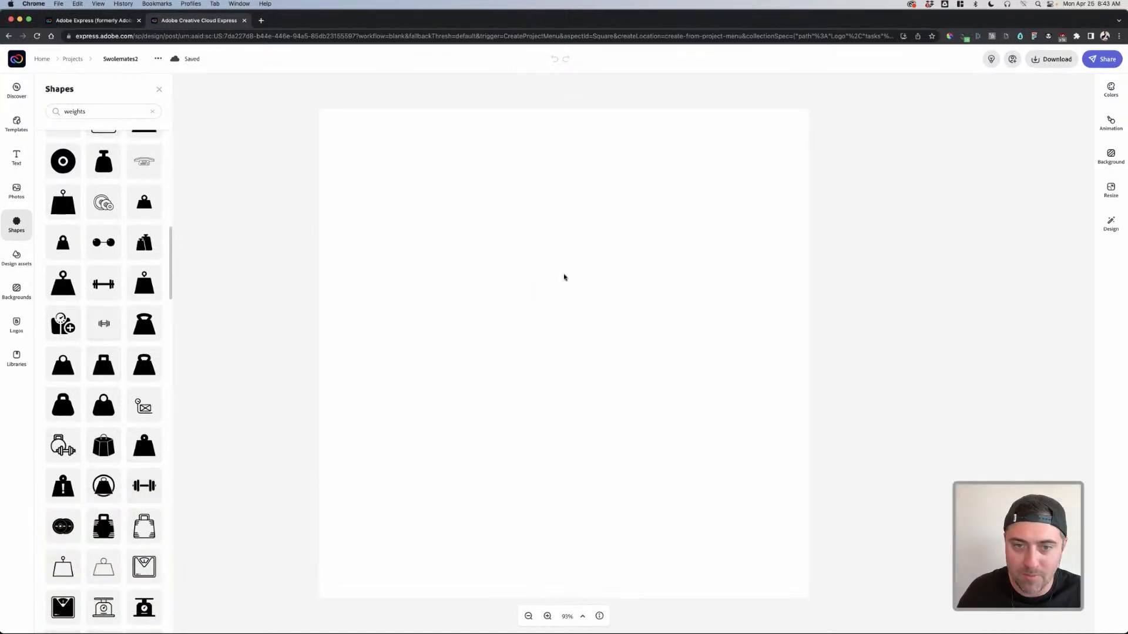
Step: Add the diagonal barbell shape from the weights results to the canvas, below and to the right of the horizontal dumbbell
scroll(119, 411, "down", 10)
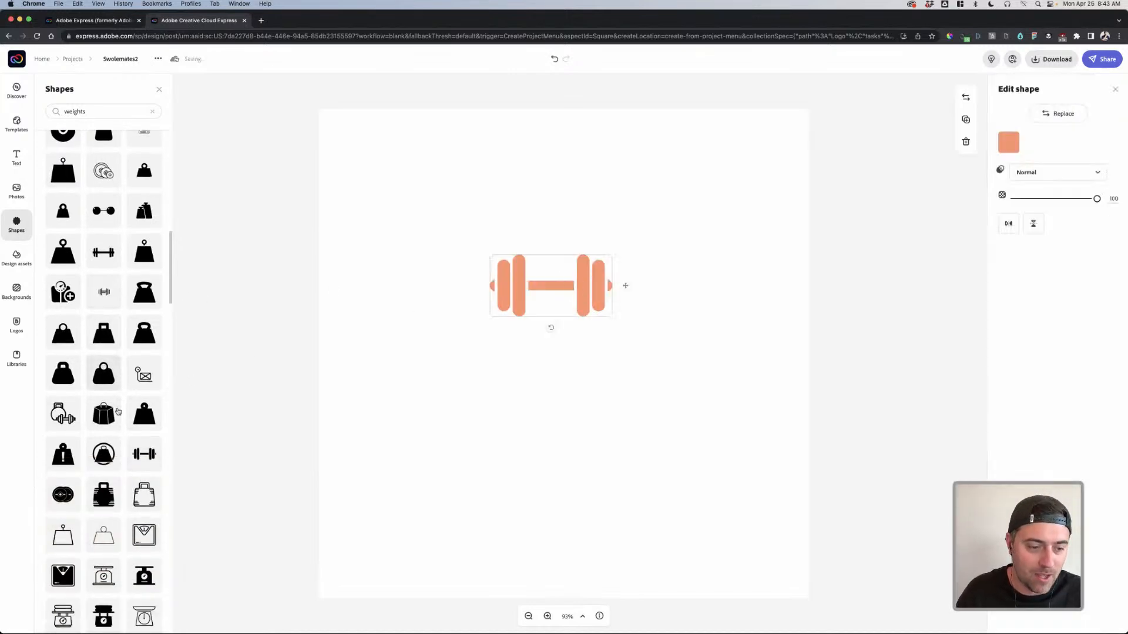
scroll(120, 410, "down", 6)
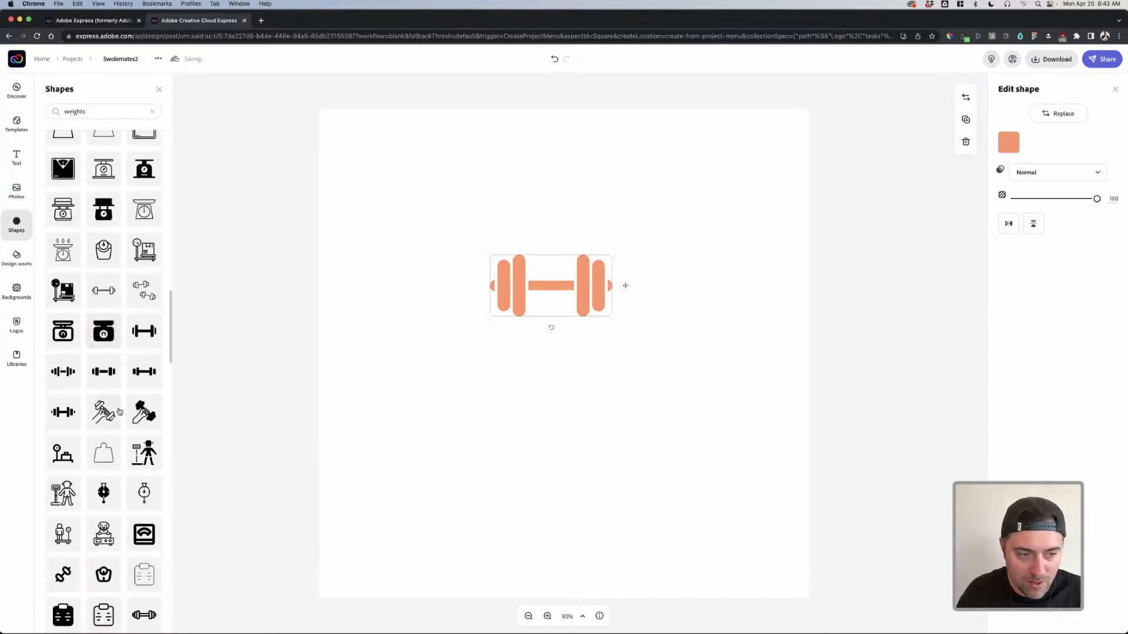
scroll(119, 411, "down", 6)
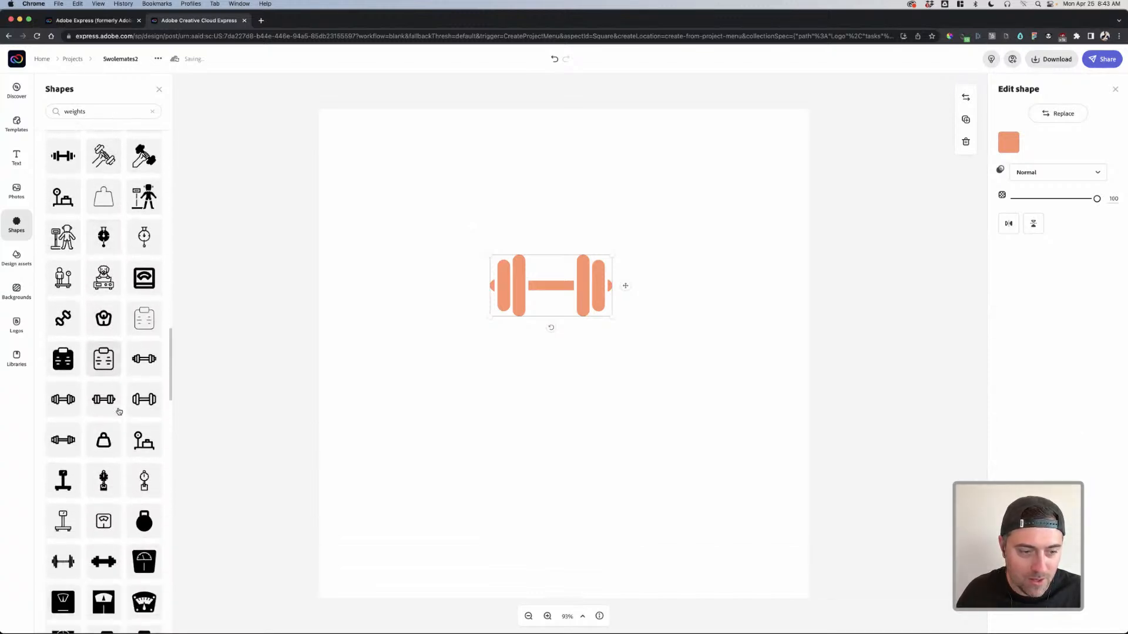
scroll(83, 418, "down", 6)
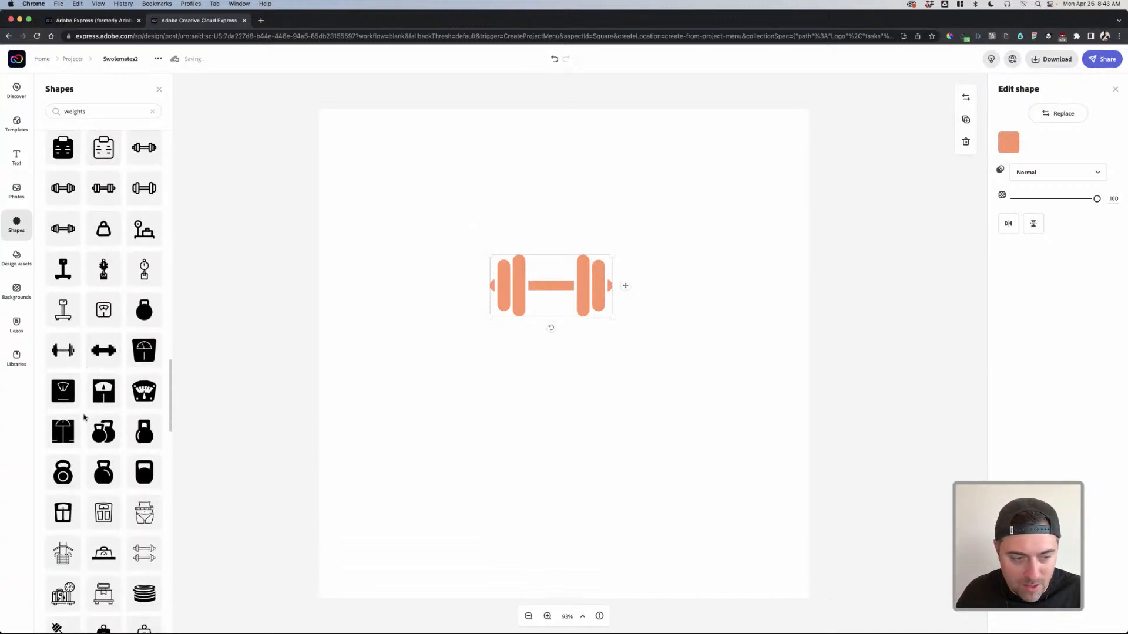
scroll(83, 417, "down", 1)
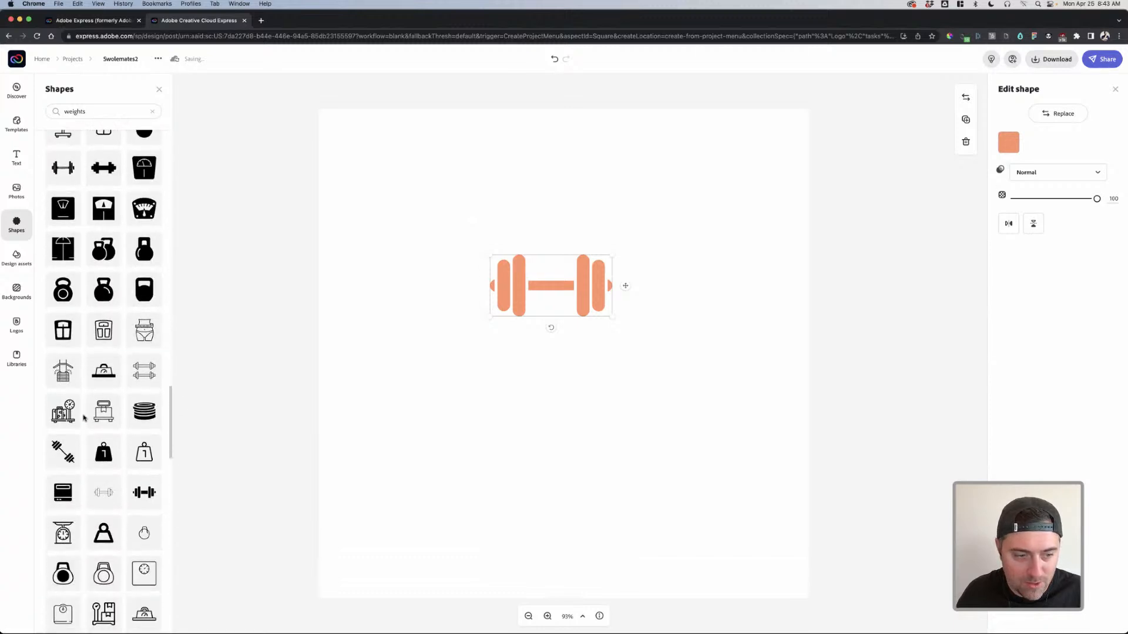
left_click_drag(68, 433, 590, 289)
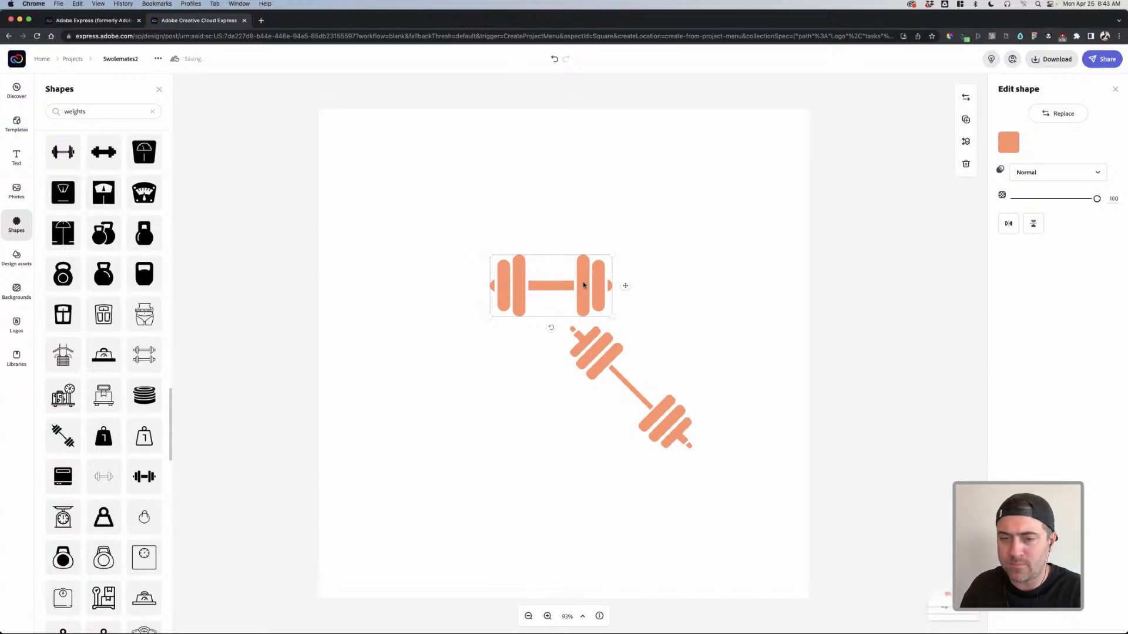
Step: Delete the horizontal dumbbell, then enlarge the diagonal barbell and place it in the upper middle of the canvas
key("Delete")
left_click(614, 349)
left_click_drag(614, 350, 554, 203)
left_click_drag(630, 301, 718, 389)
left_click_drag(672, 329, 608, 308)
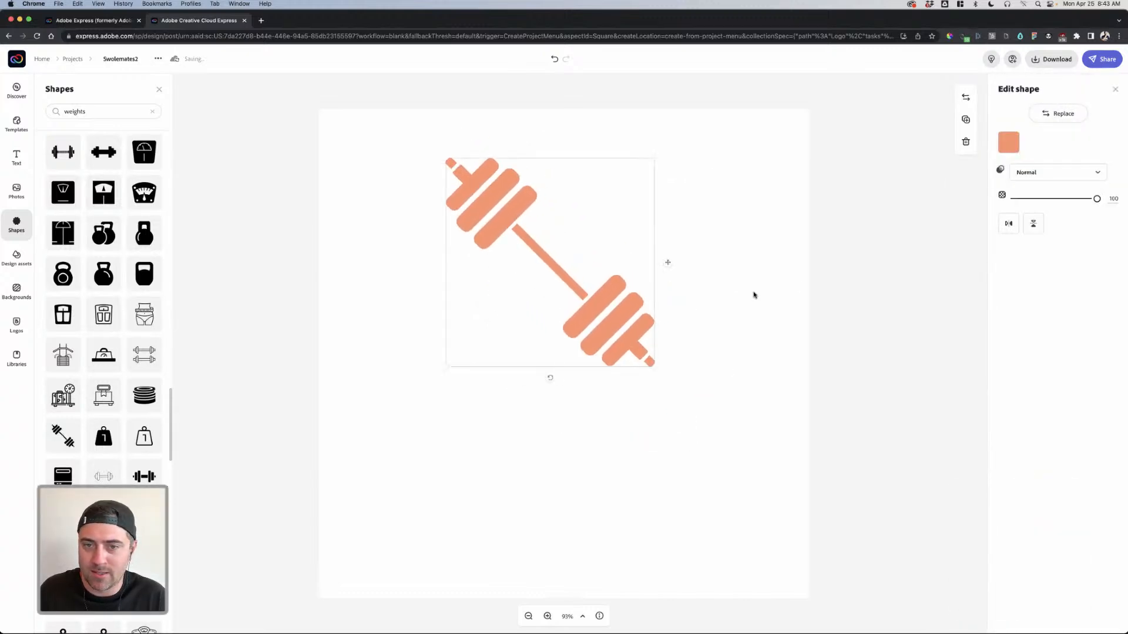
Step: Change the diagonal barbell's colour from the custom colour picker to black
left_click(799, 285)
left_click(597, 305)
left_click(722, 359)
left_click(614, 344)
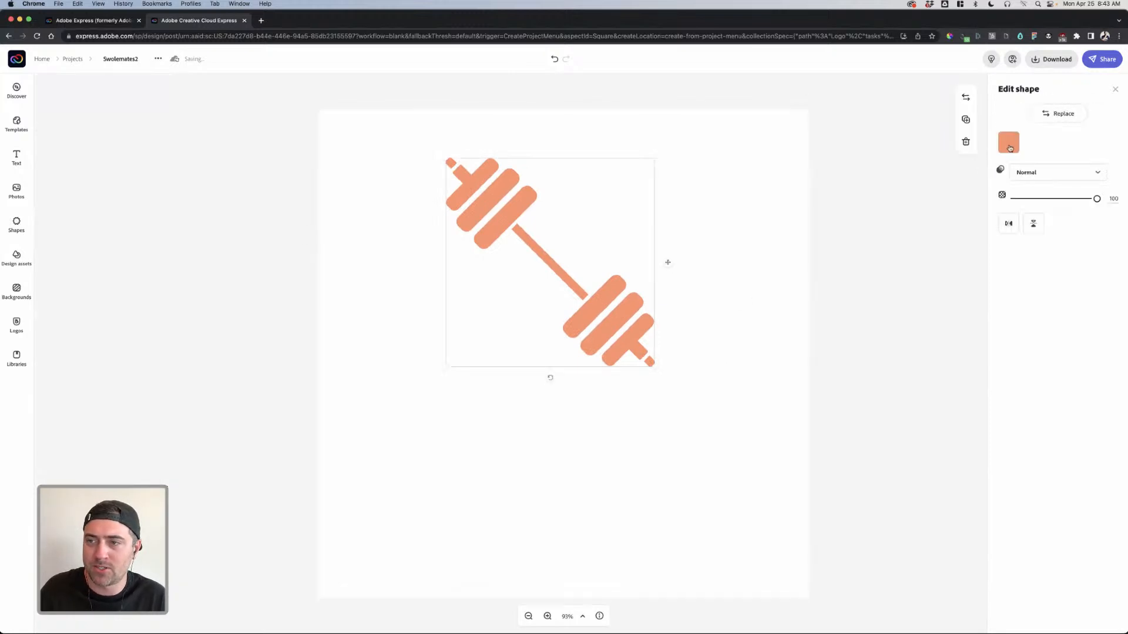
left_click(1009, 142)
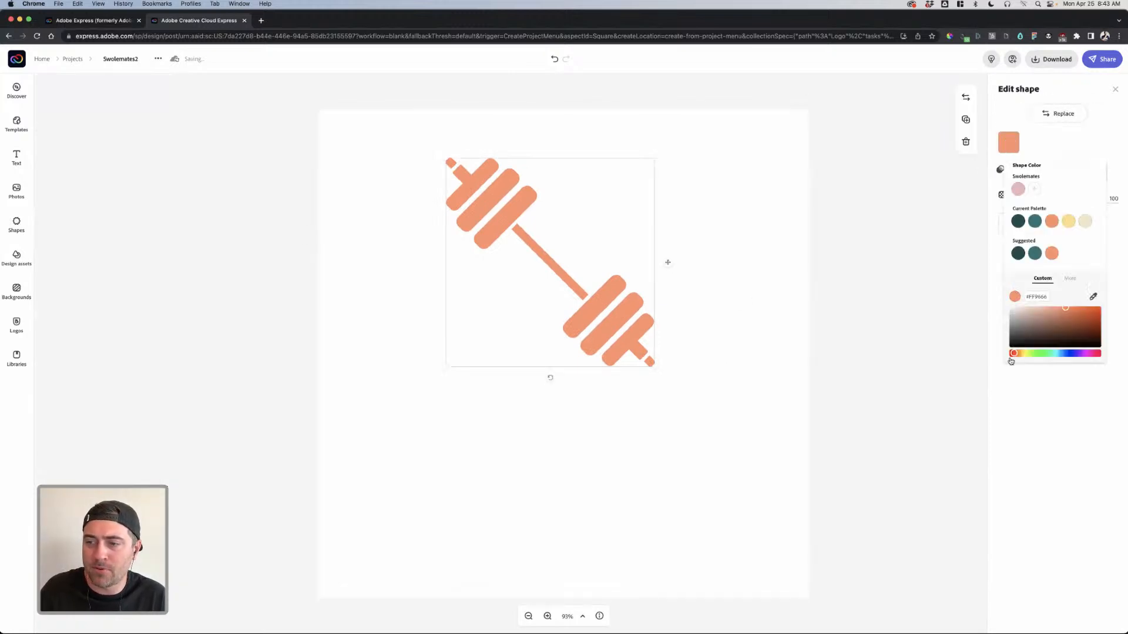
left_click_drag(1011, 360, 873, 390)
left_click(740, 360)
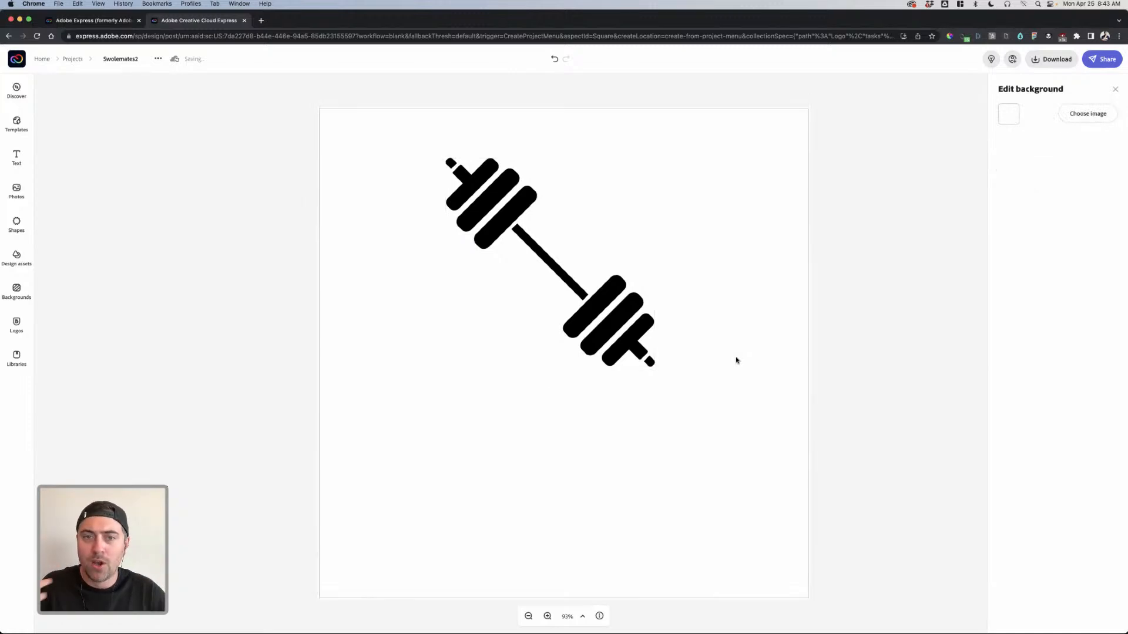
Step: Duplicate the black barbell and rotate the copy so it crosses the original in an X
left_click_drag(622, 338, 636, 344)
left_click(965, 120)
left_click_drag(616, 330, 528, 412)
left_click_drag(479, 472, 553, 286)
left_click(746, 390)
Step: Align the two crossed barbells to each other's horizontal and vertical centres
left_click(621, 341)
left_click(618, 230, "shift")
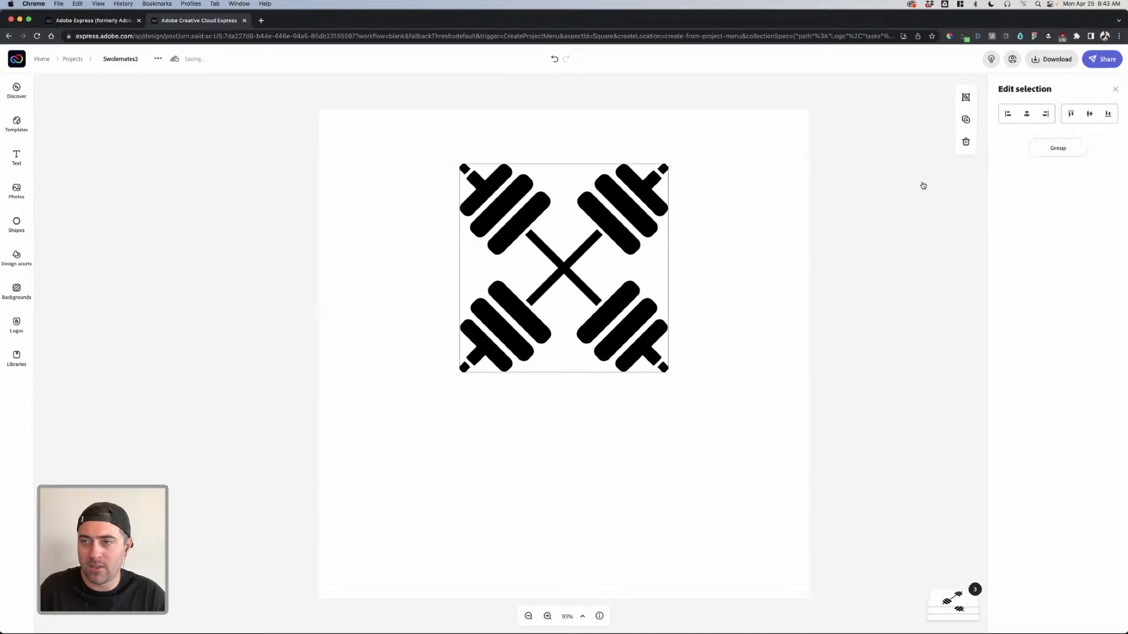
left_click(1027, 117)
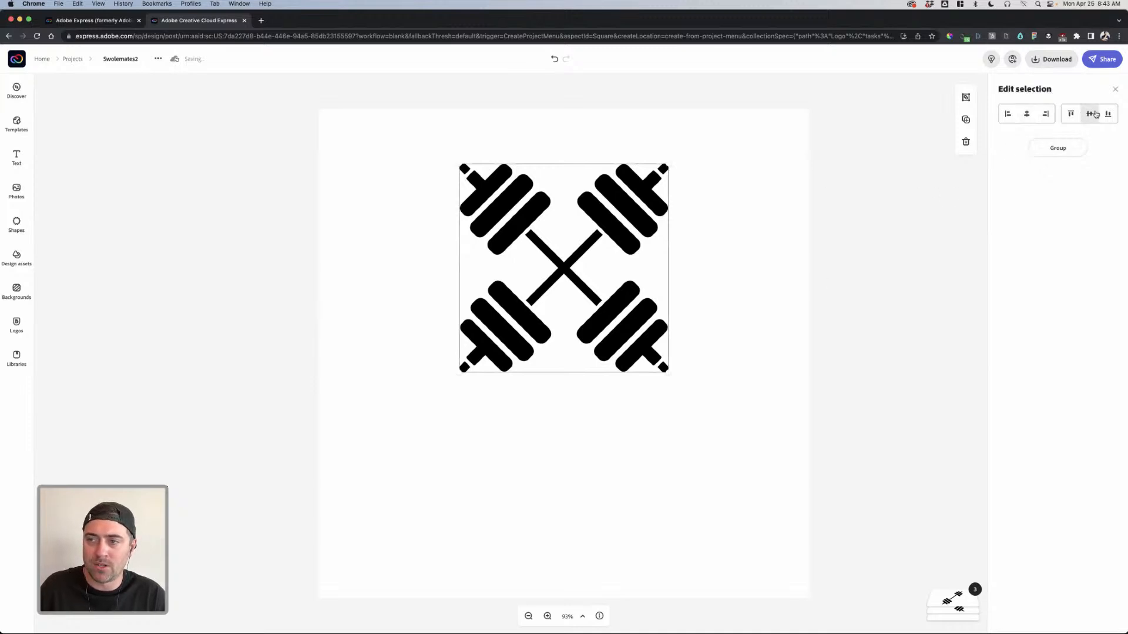
left_click(1090, 116)
left_click(726, 294)
left_click(697, 265)
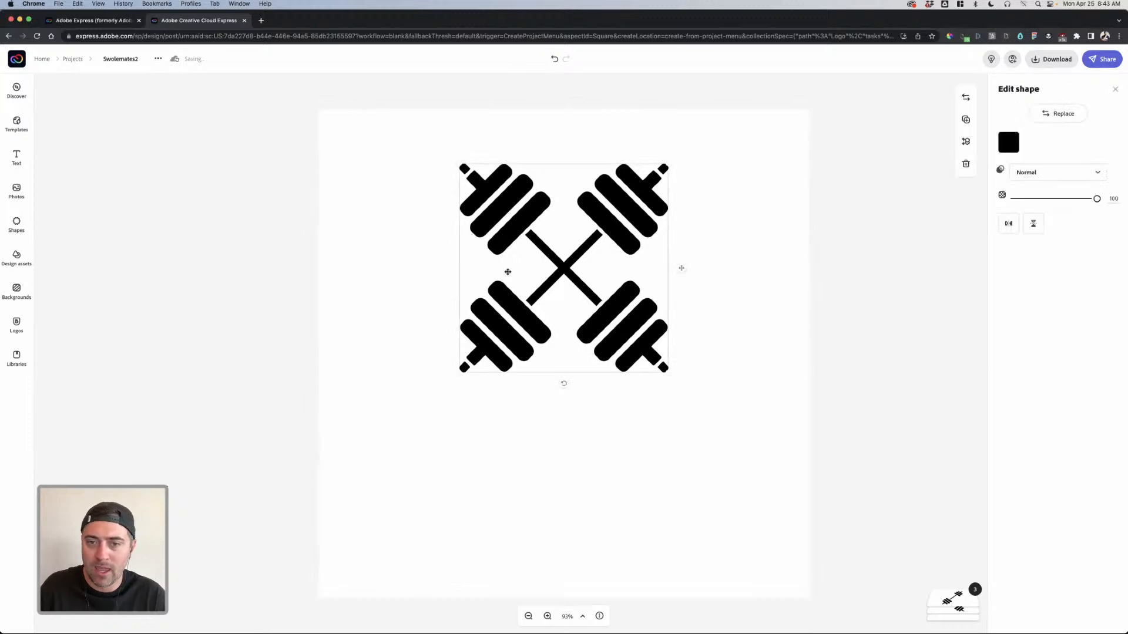
left_click(800, 268)
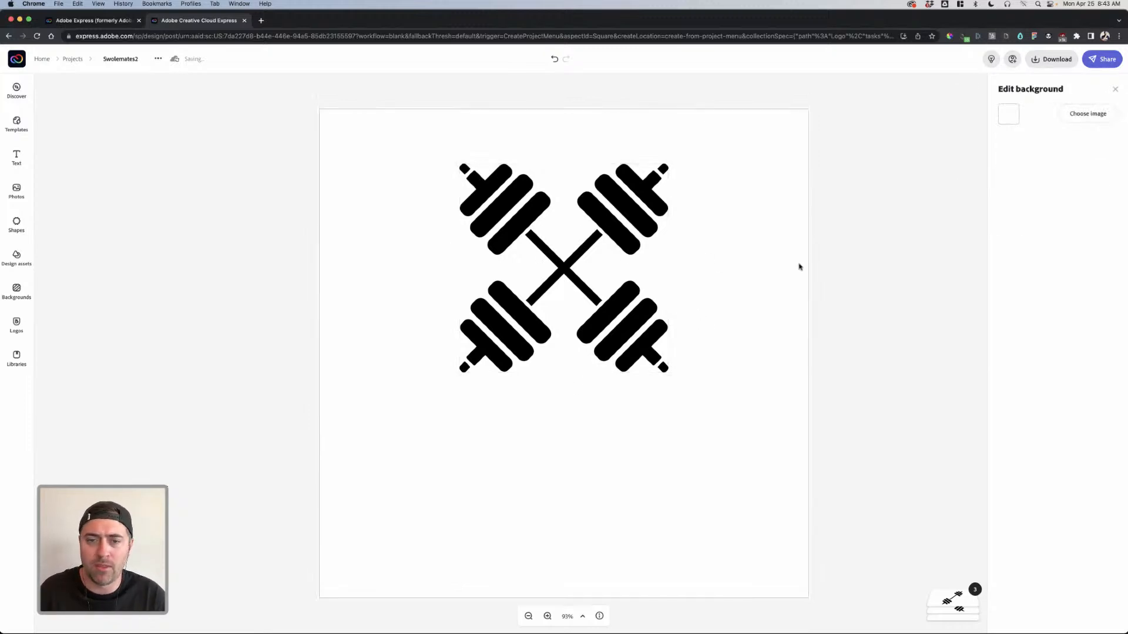
left_click(593, 298)
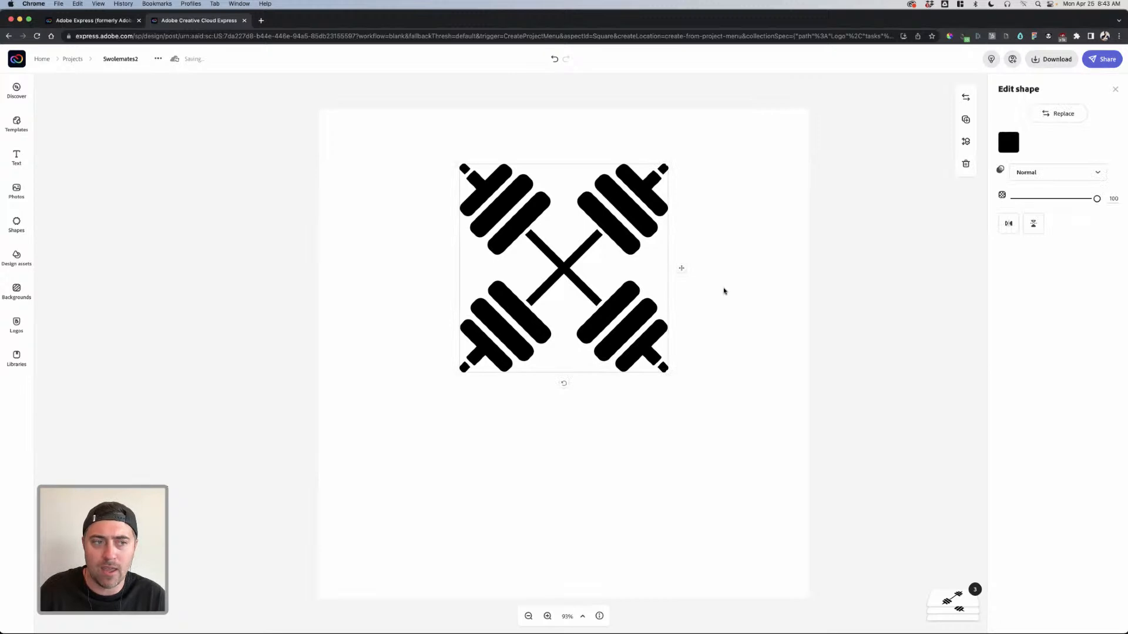
Step: Search the shapes library for "heart" and add a solid basic heart to the right of the crossed barbells
left_click(17, 224)
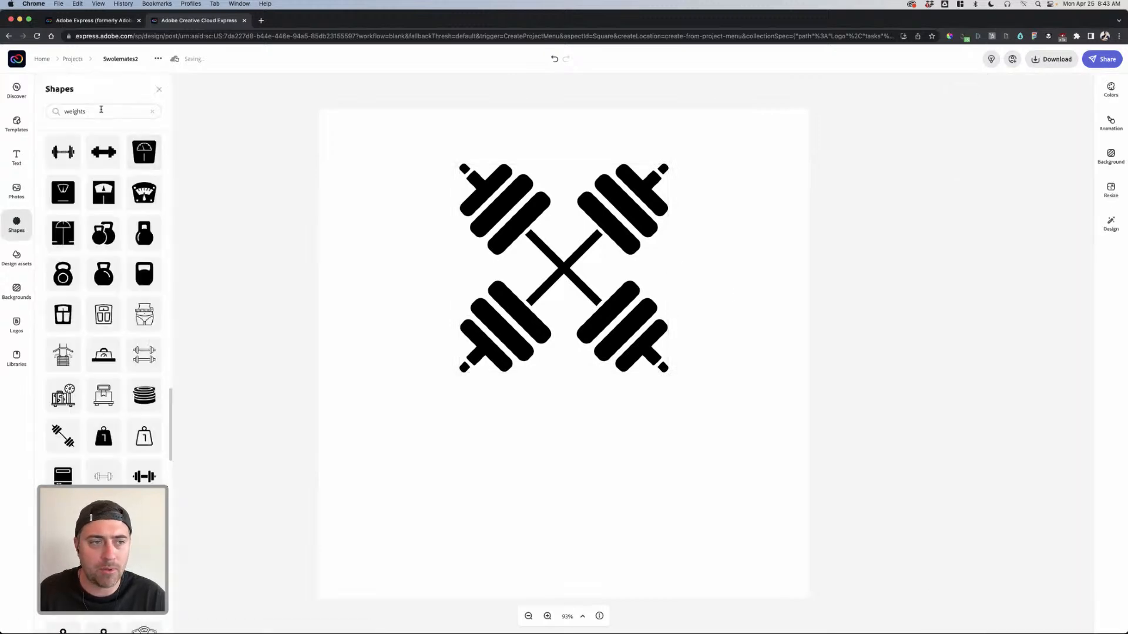
left_click(102, 112)
key("super+a")
key("BackSpace")
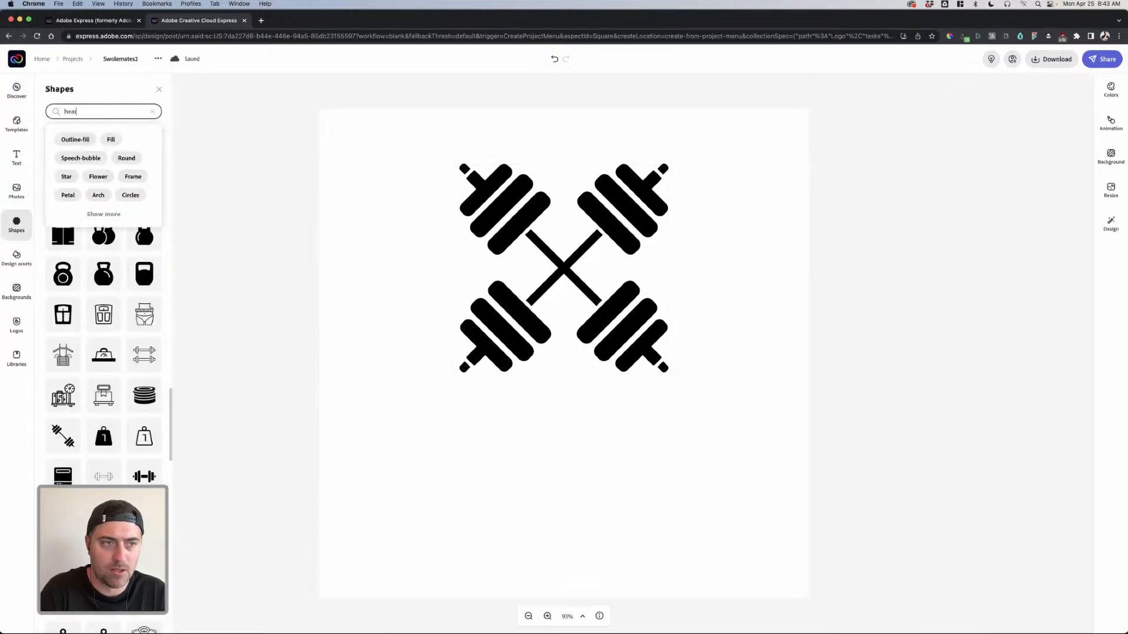
type("heart")
key("Return")
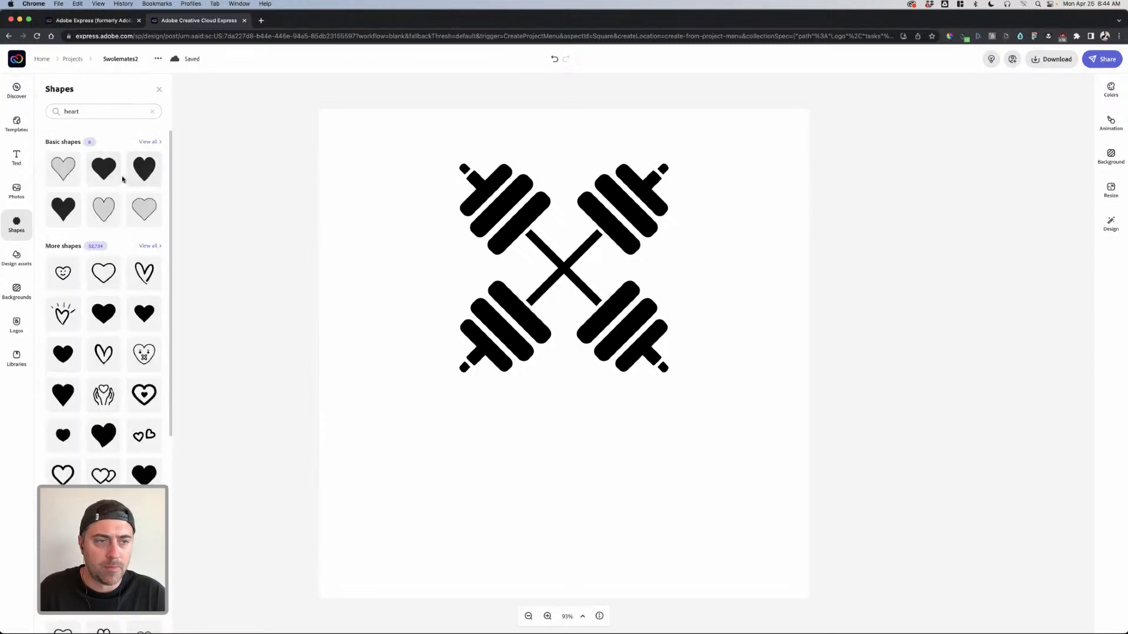
left_click_drag(587, 256, 743, 276)
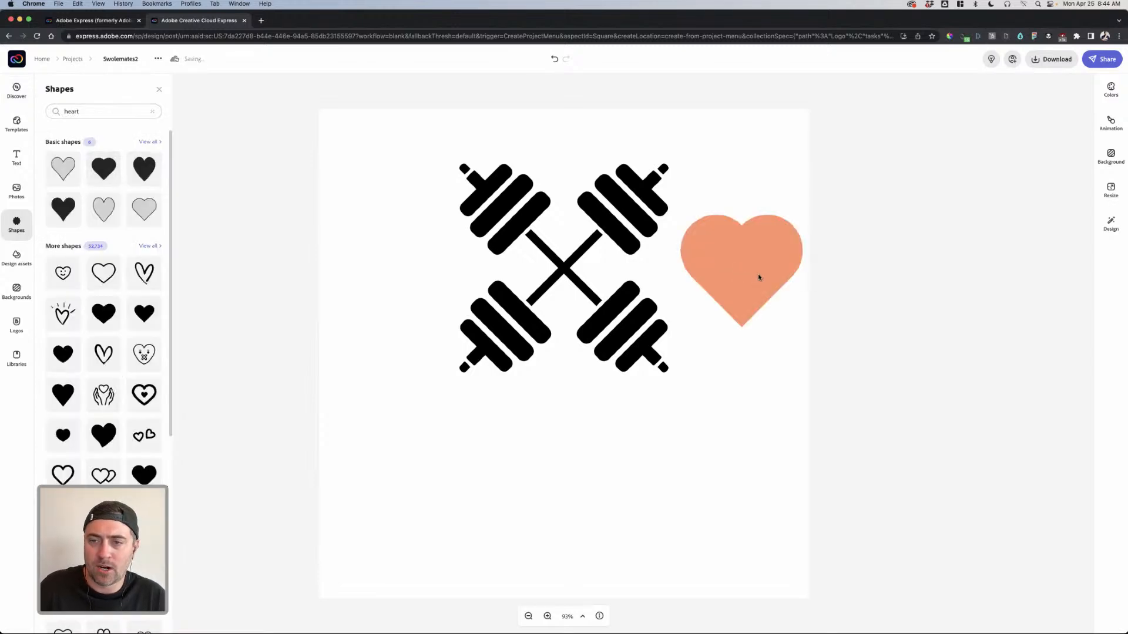
Step: Fill the heart with the pink Swolemates brand colour, trying a dark red custom shade along the way
left_click(759, 277)
left_click(1014, 141)
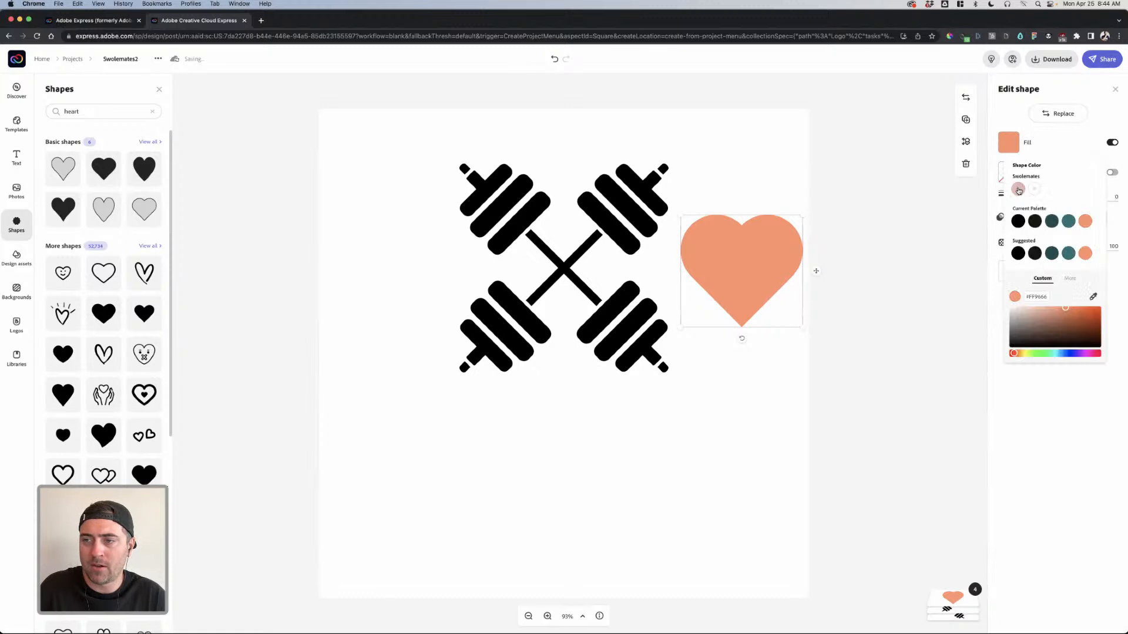
left_click(1020, 189)
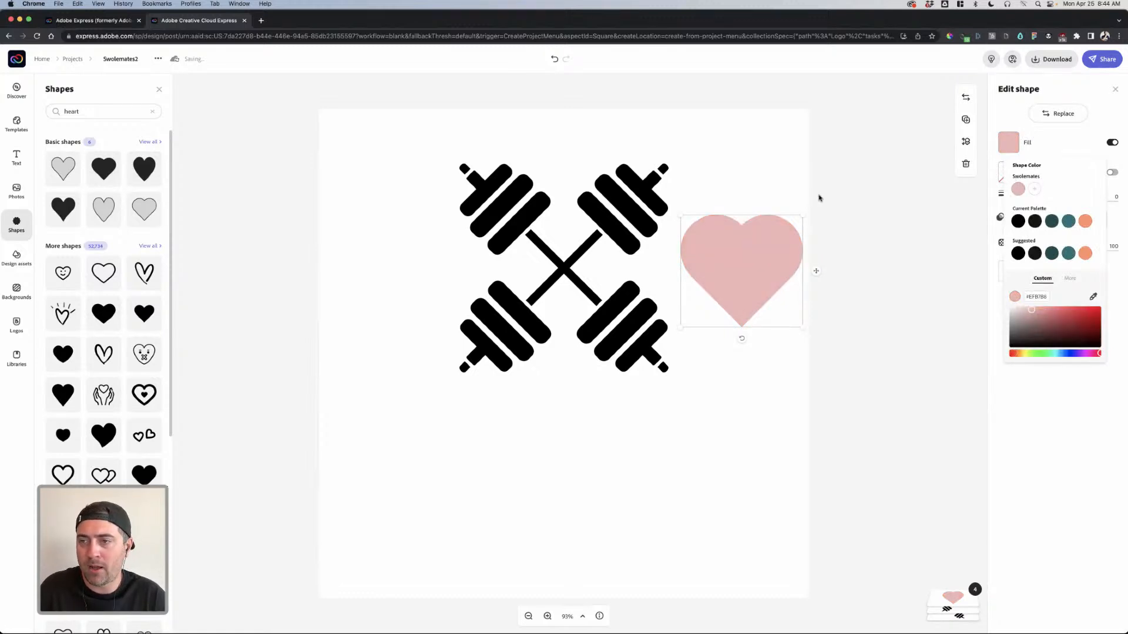
left_click_drag(1031, 312, 1072, 327)
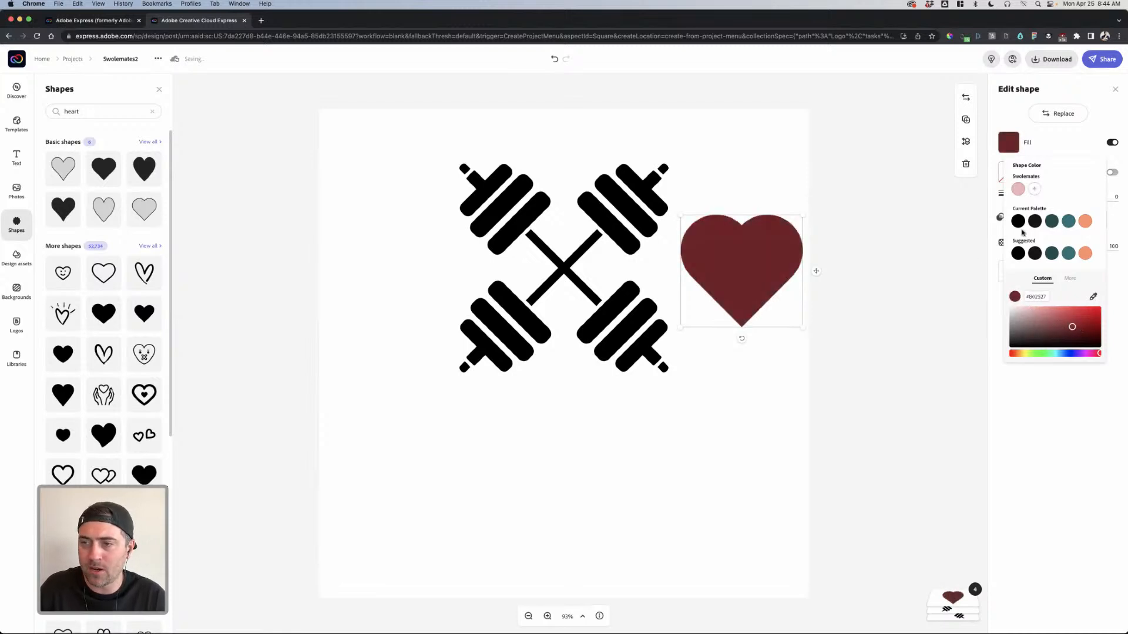
left_click(1019, 189)
left_click(798, 235)
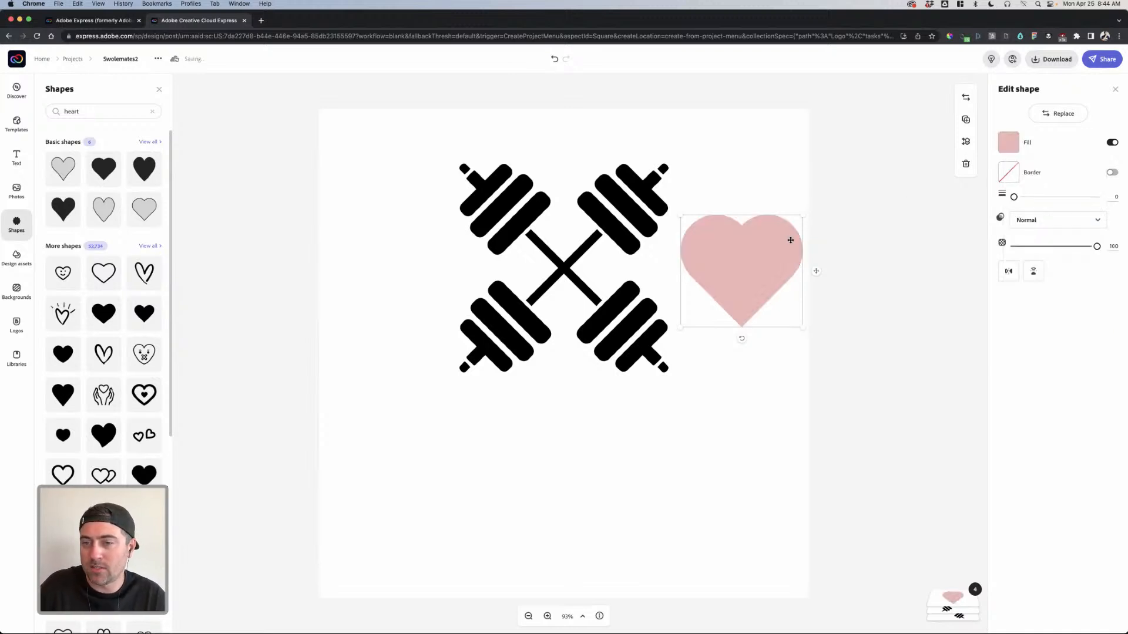
Step: Shrink the heart and place it over the point where the two barbells cross
left_click_drag(791, 240, 566, 254)
left_click_drag(563, 275, 563, 261)
left_click(687, 249)
Step: Centre-align the heart with the crossed barbells and group them together
left_click(566, 264)
left_click(634, 322, "shift")
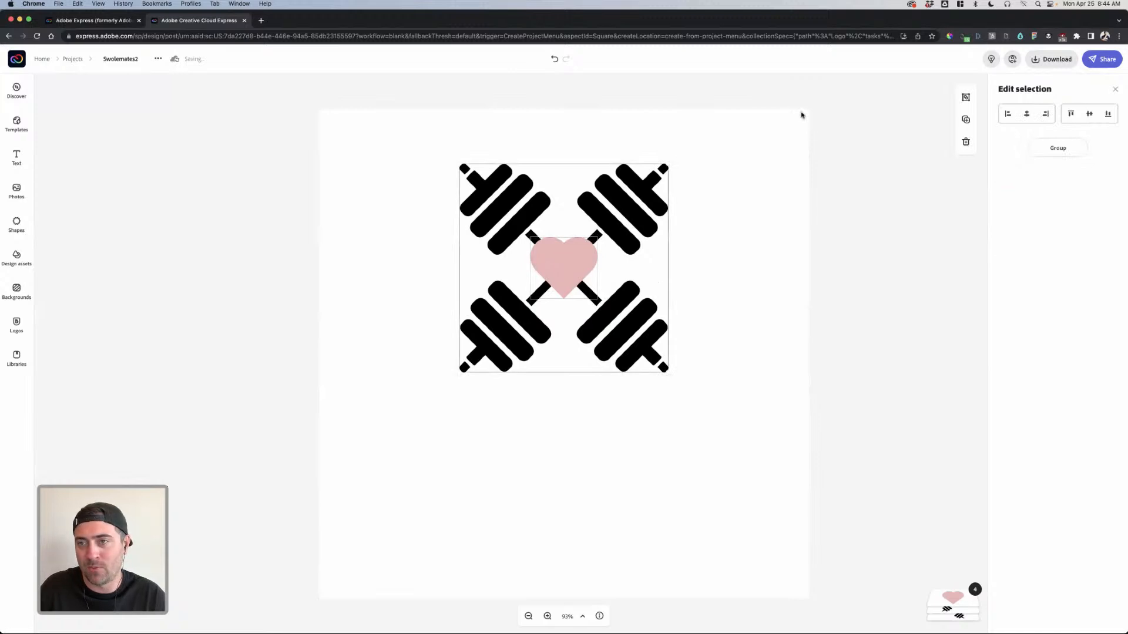
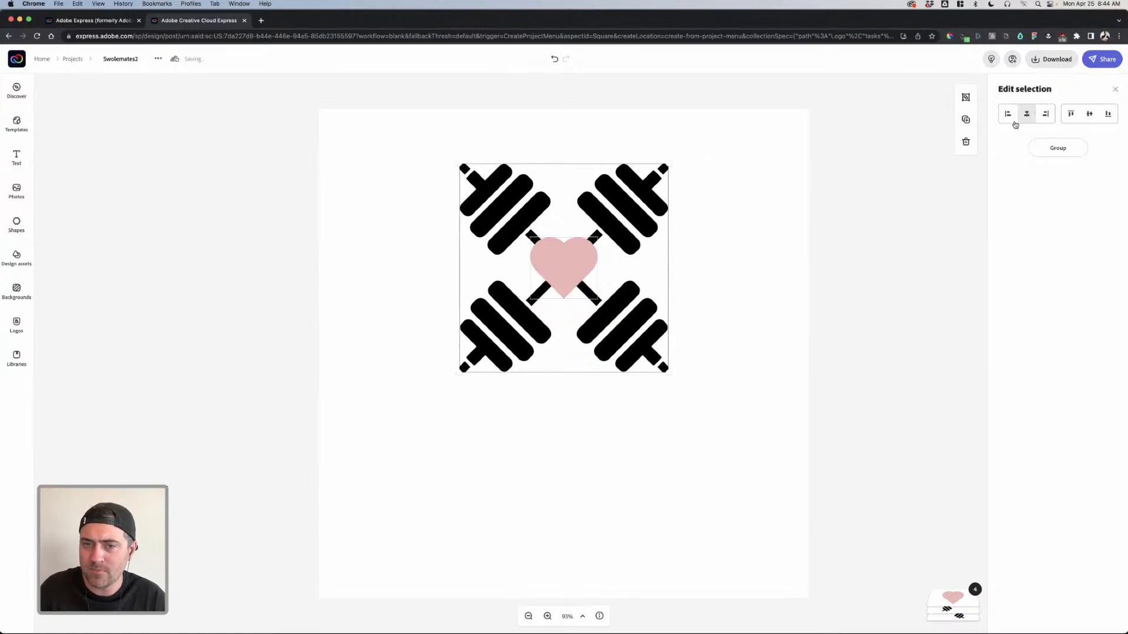
left_click(1057, 147)
left_click(759, 262)
Step: Place the serif names-and-date text template below the barbells and scale it down to fit the canvas
left_click(16, 157)
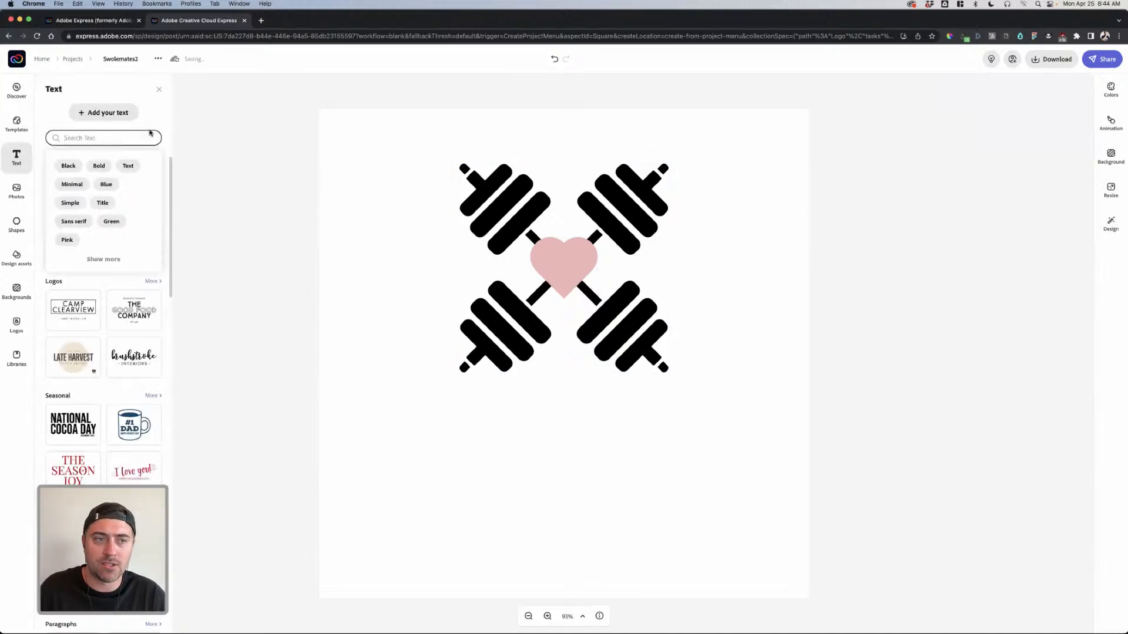
scroll(111, 331, "down", 5)
scroll(111, 330, "down", 10)
scroll(113, 330, "down", 5)
left_click_drag(129, 219, 623, 453)
left_click_drag(807, 408, 668, 439)
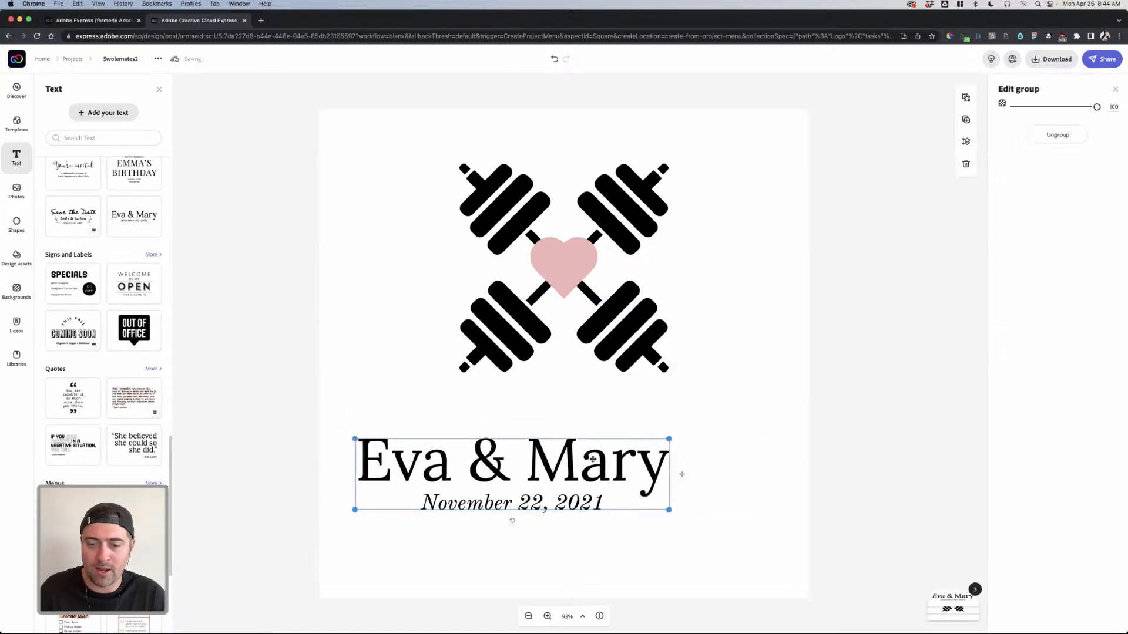
Step: Replace the text template's headline with "Swolemates"
double_click(451, 473)
type("Swole")
type("em")
key("BackSpace")
key("BackSpace")
type("te")
key("BackSpace")
key("BackSpace")
type("mates")
key("Return")
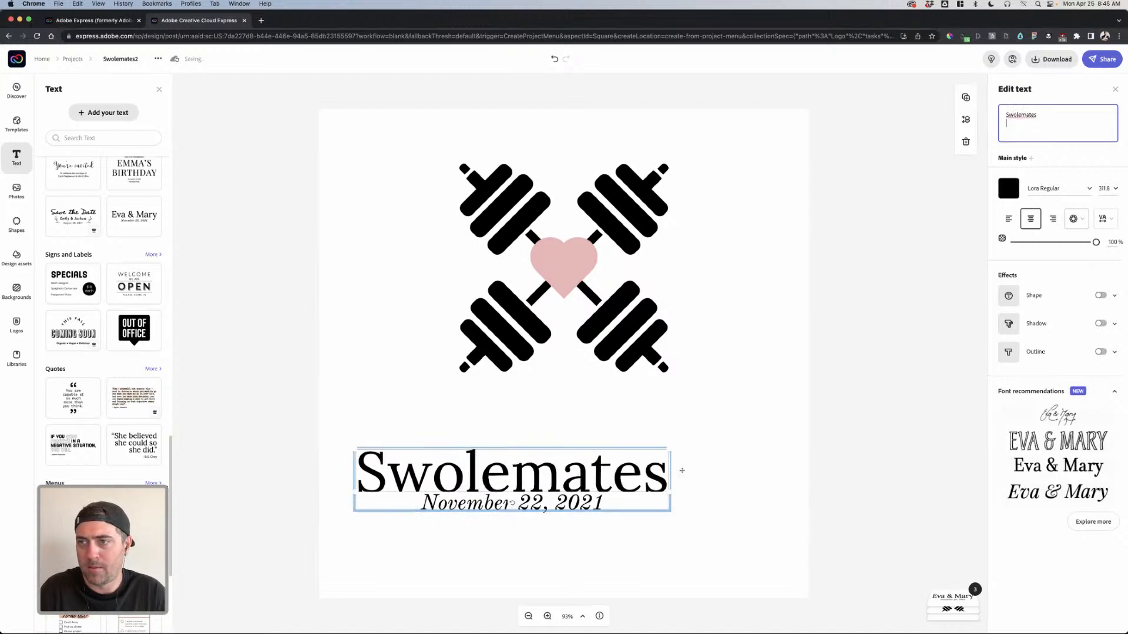
Step: Delete the serif text template from the canvas
left_click(738, 512)
left_click(662, 503)
left_click_drag(662, 502, 713, 438)
key("Delete")
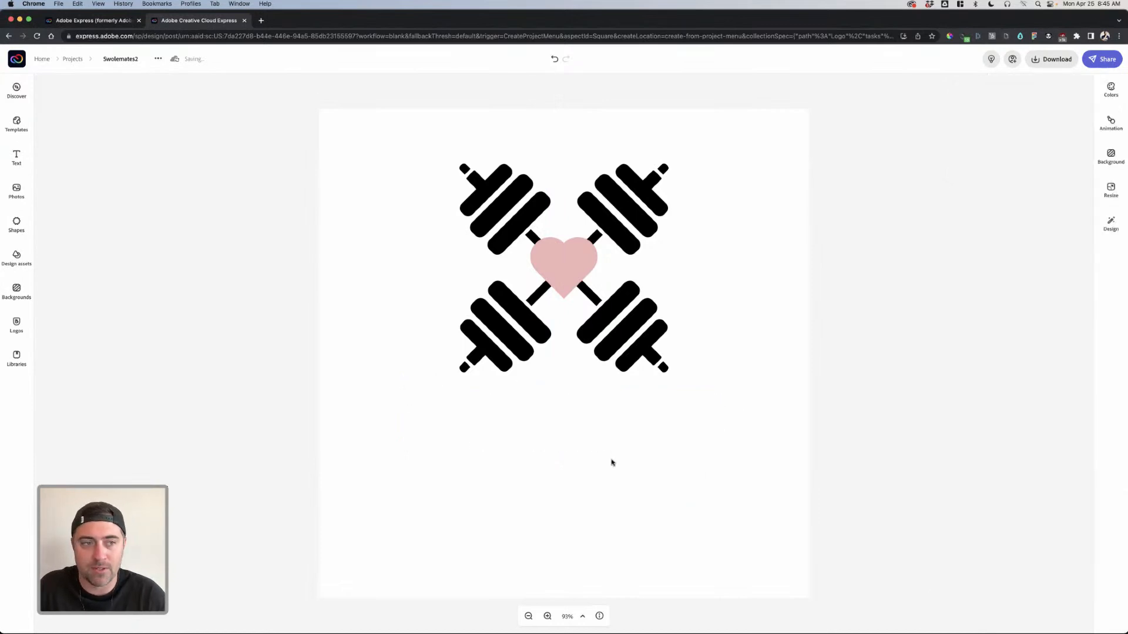
Step: Add a plain text box reading "SWOLEMATES" below the crossed barbells
left_click(16, 157)
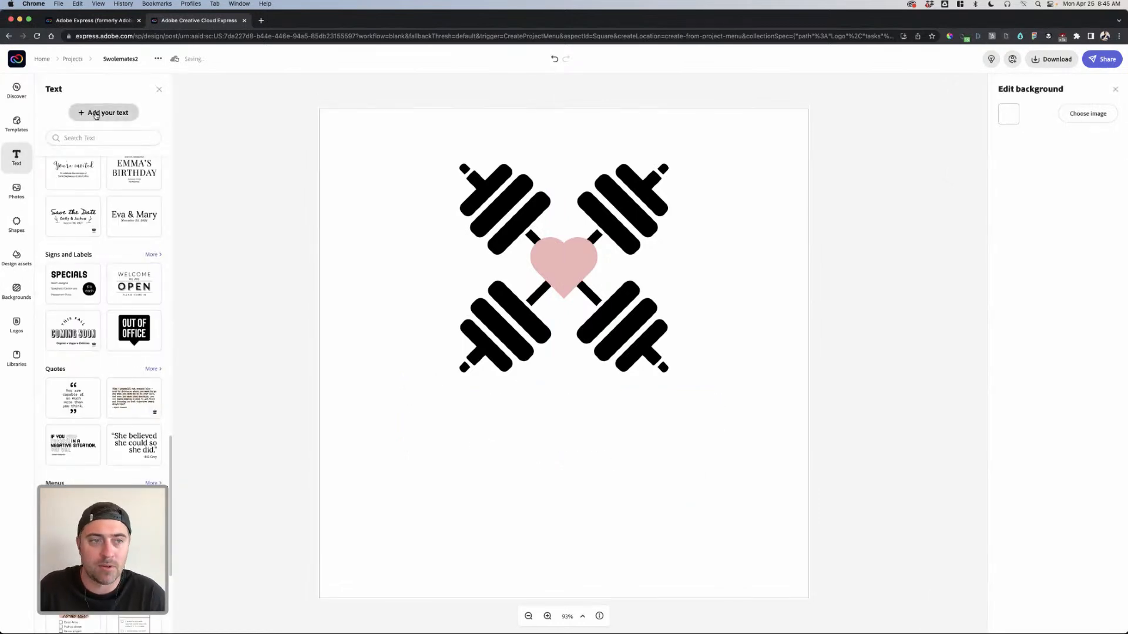
left_click(97, 113)
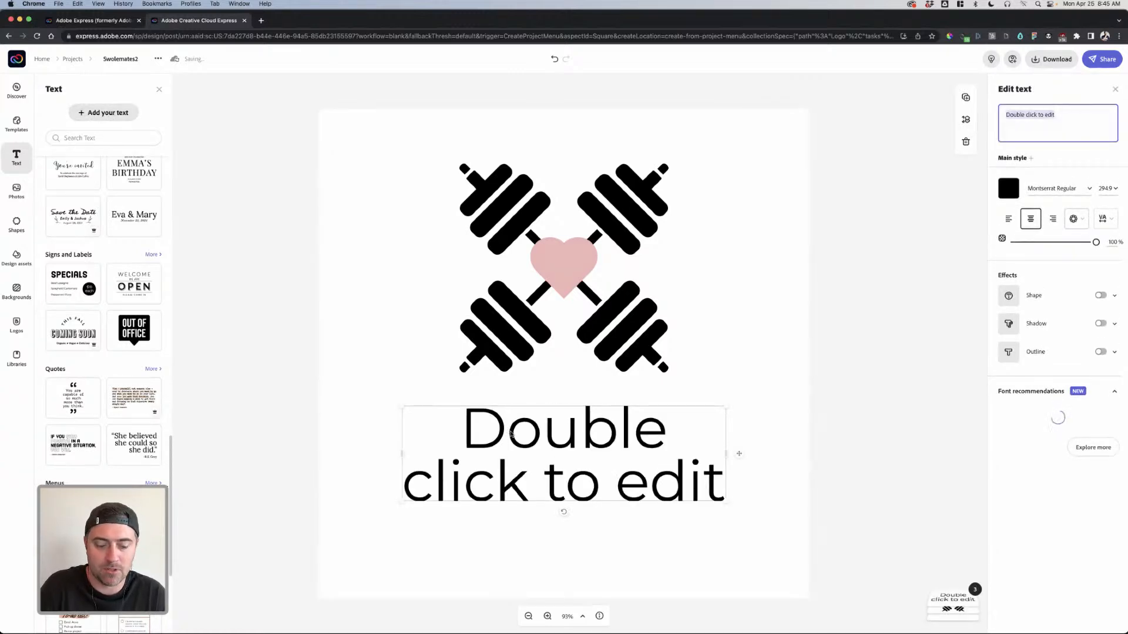
type("Swol")
key("BackSpace")
key("BackSpace")
key("BackSpace")
key("BackSpace")
type("SWOLEMATES")
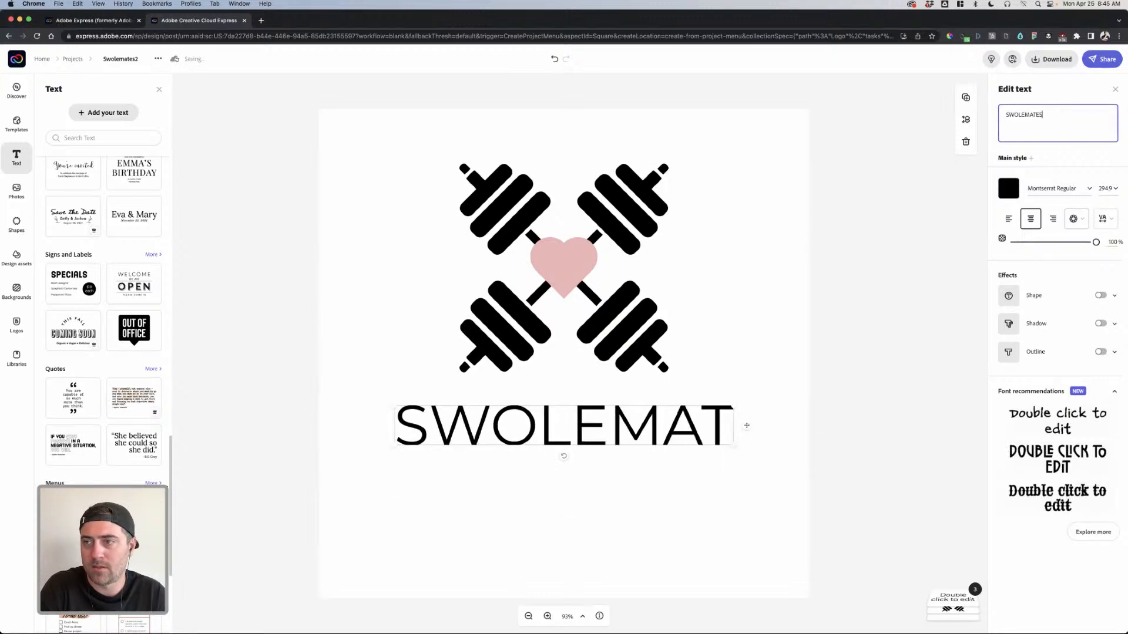
key("Return")
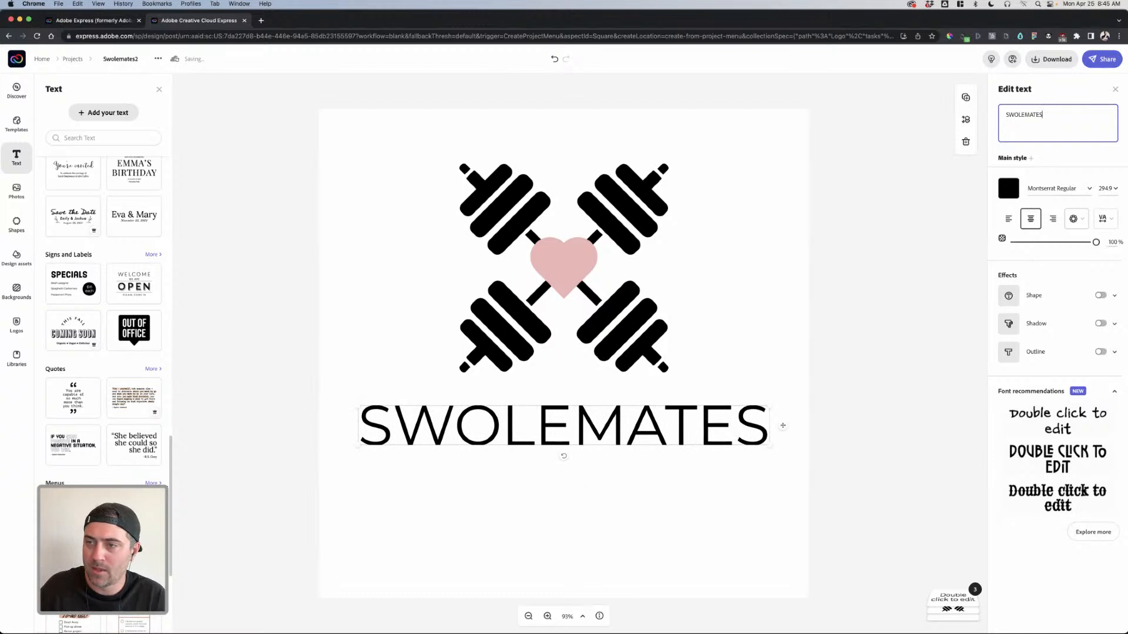
Step: Search the fonts for "franklin", apply Demi from the six-style FranklinGothic URW C… family to SWOLEMATES, and enlarge the text to size 352.5
left_click(1051, 180)
type("franklin")
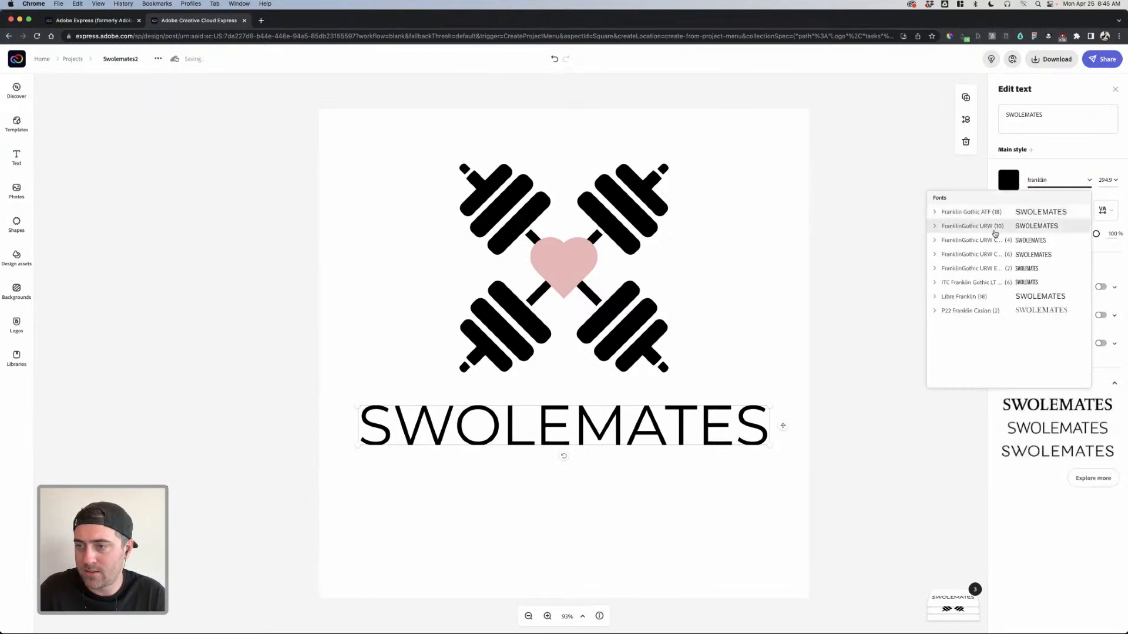
left_click(934, 228)
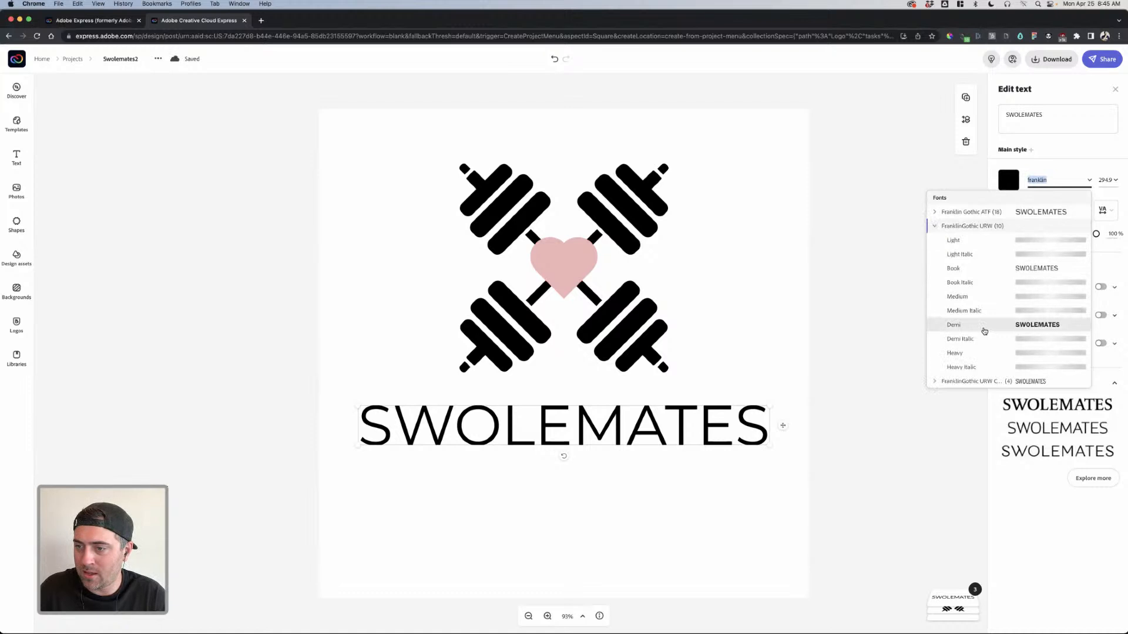
left_click(935, 228)
left_click(936, 255)
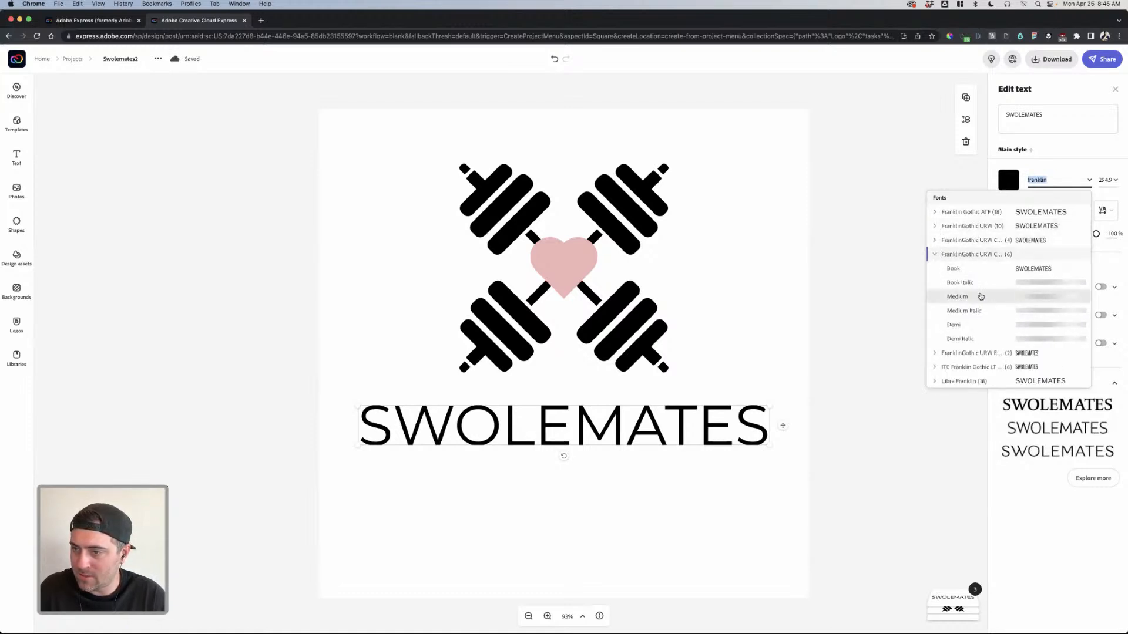
left_click(975, 326)
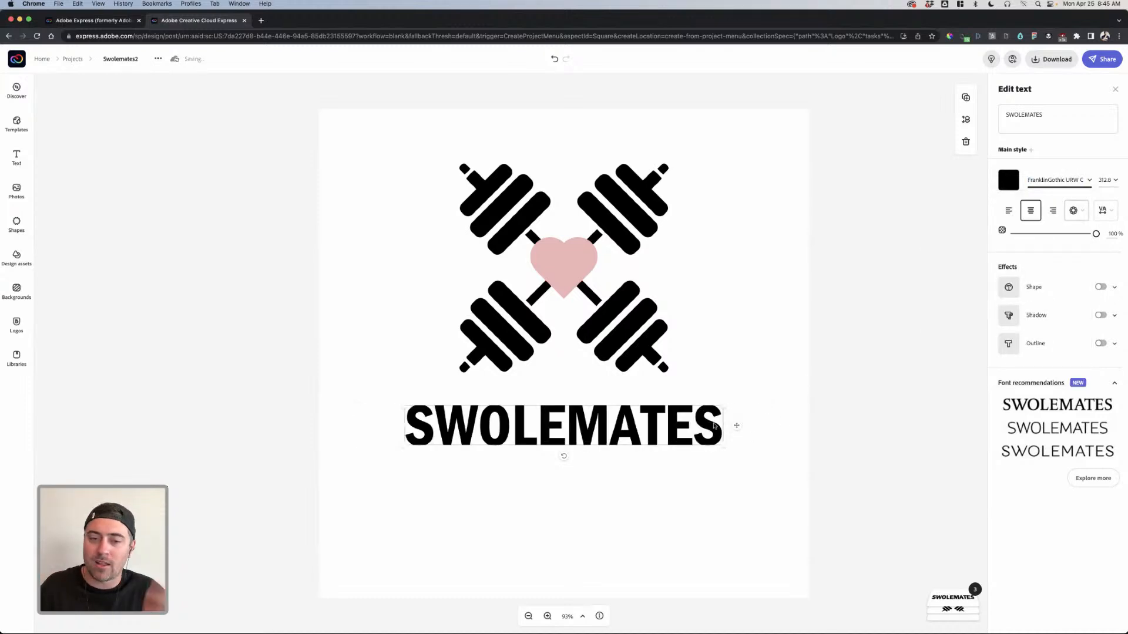
left_click_drag(730, 443, 693, 427)
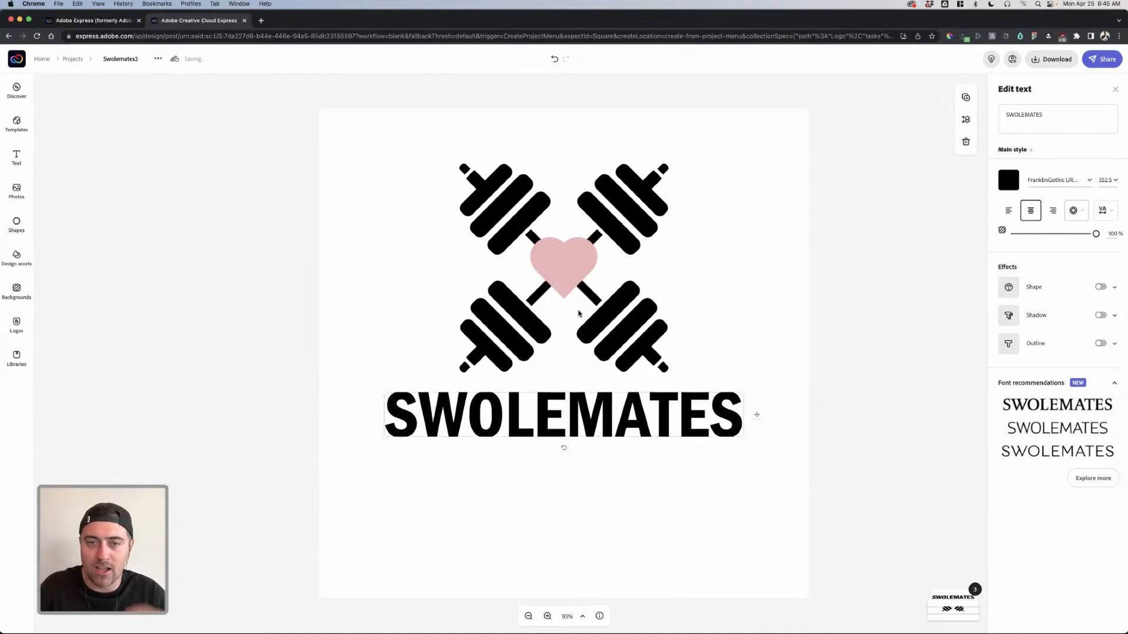
Step: Shrink the barbell-and-heart group and centre it just above the SWOLEMATES text
left_click(585, 279)
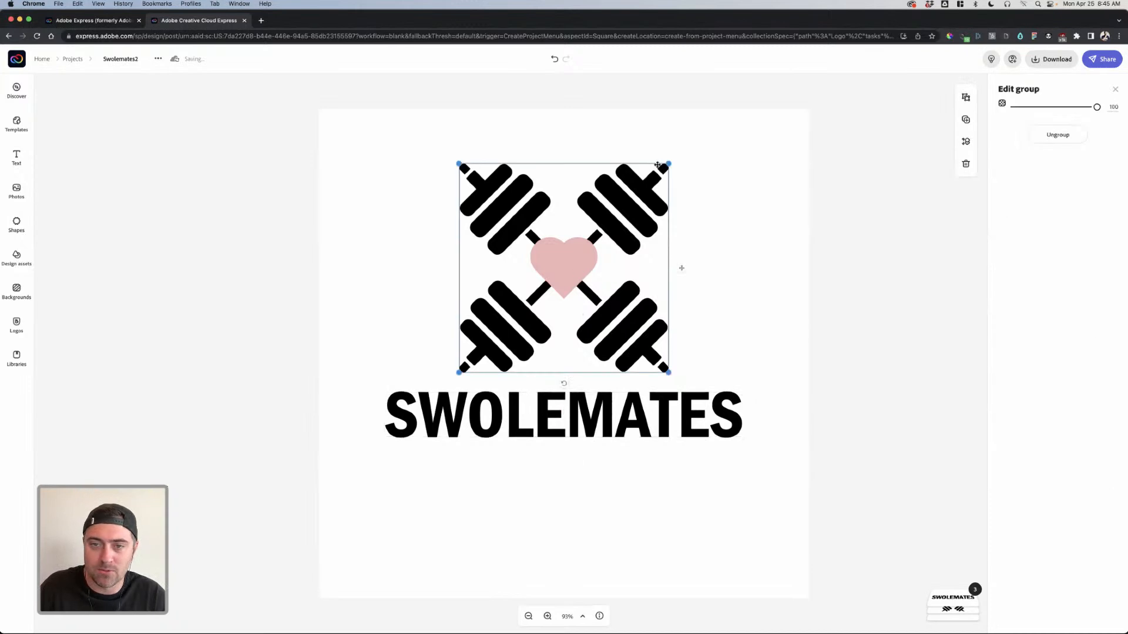
left_click(644, 432)
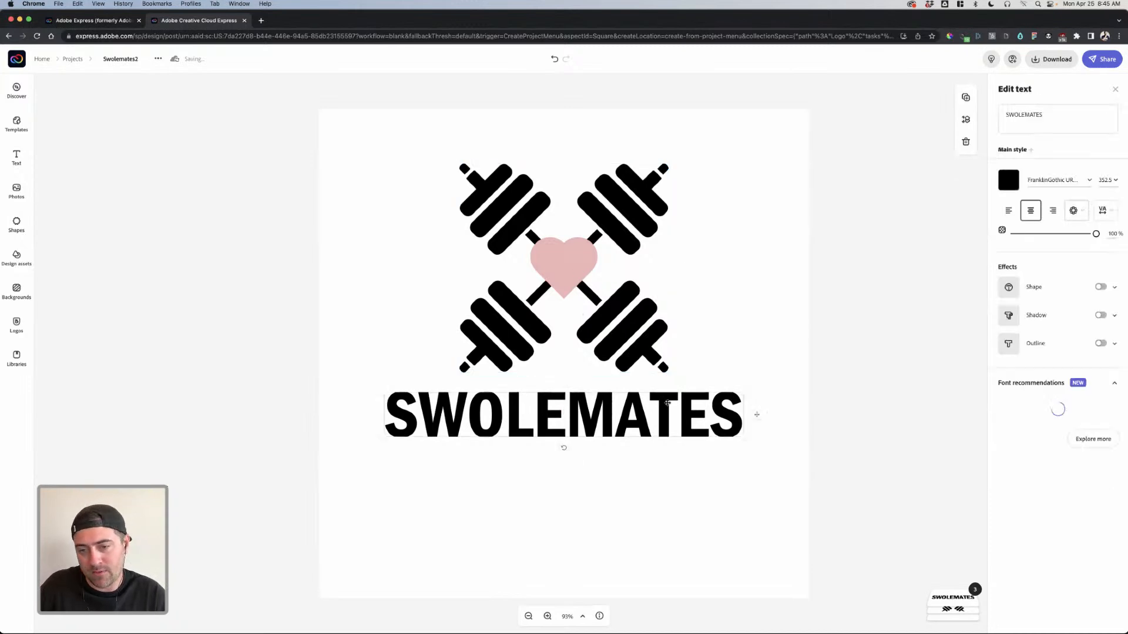
left_click(645, 320)
left_click_drag(669, 166, 605, 270)
left_click(699, 390)
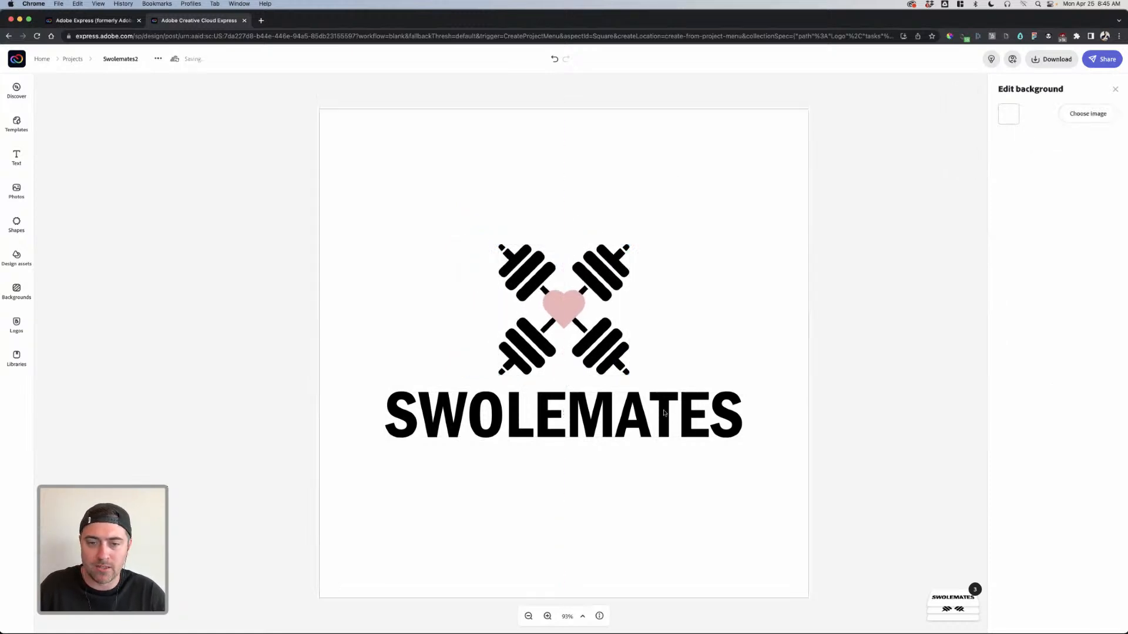
Step: Enlarge the barbell-and-heart group and keep it centred just above the SWOLEMATES text
left_click(682, 416)
left_click(753, 415)
left_click(626, 259)
mouse_move(629, 244)
left_mouse_down()
mouse_move(687, 219)
mouse_move(673, 201)
mouse_move(603, 246)
mouse_move(615, 246)
left_mouse_up()
left_click(698, 380)
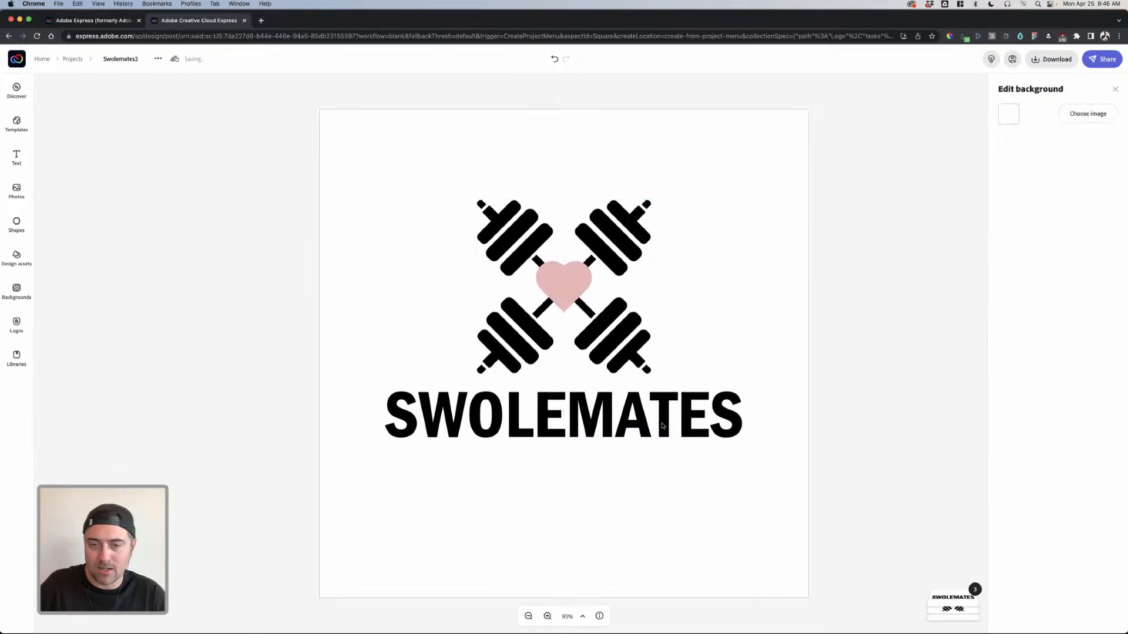
left_click(677, 455)
left_click(728, 479)
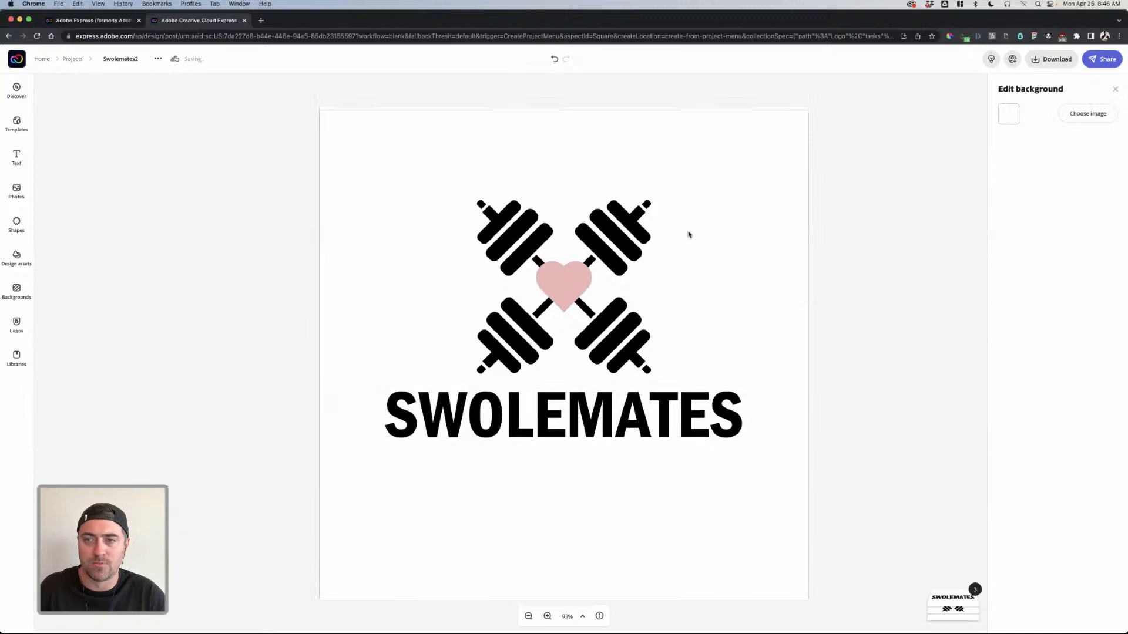
Step: Select all logo elements, align them on their horizontal centre and group them together
left_click(1056, 65)
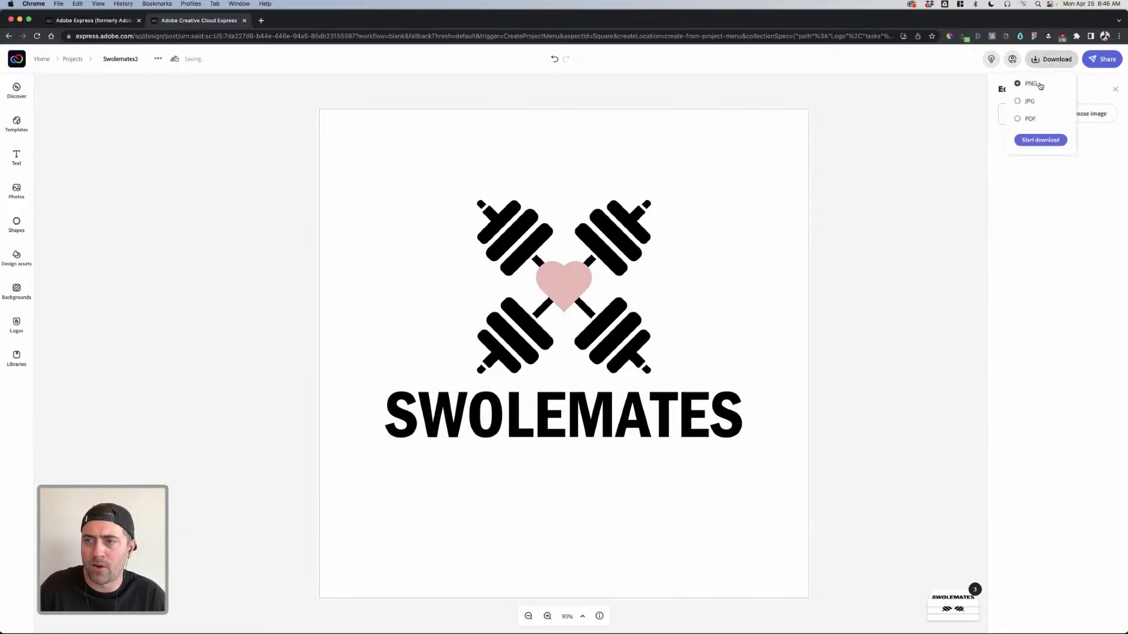
left_click(735, 360)
left_click(708, 415)
key("super+a")
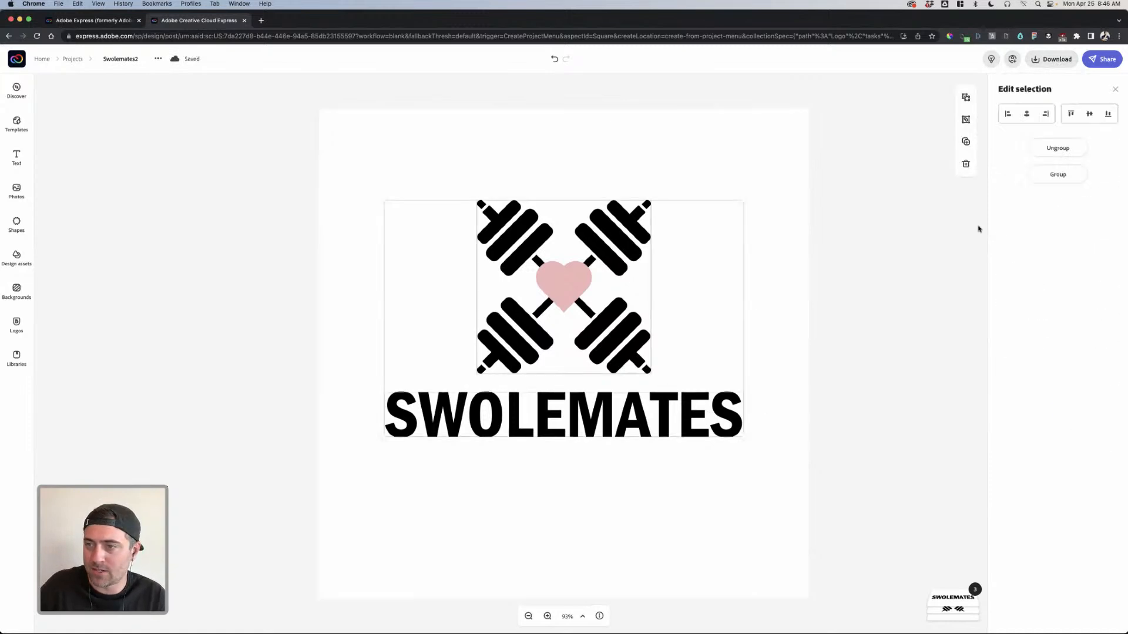
left_click(1026, 117)
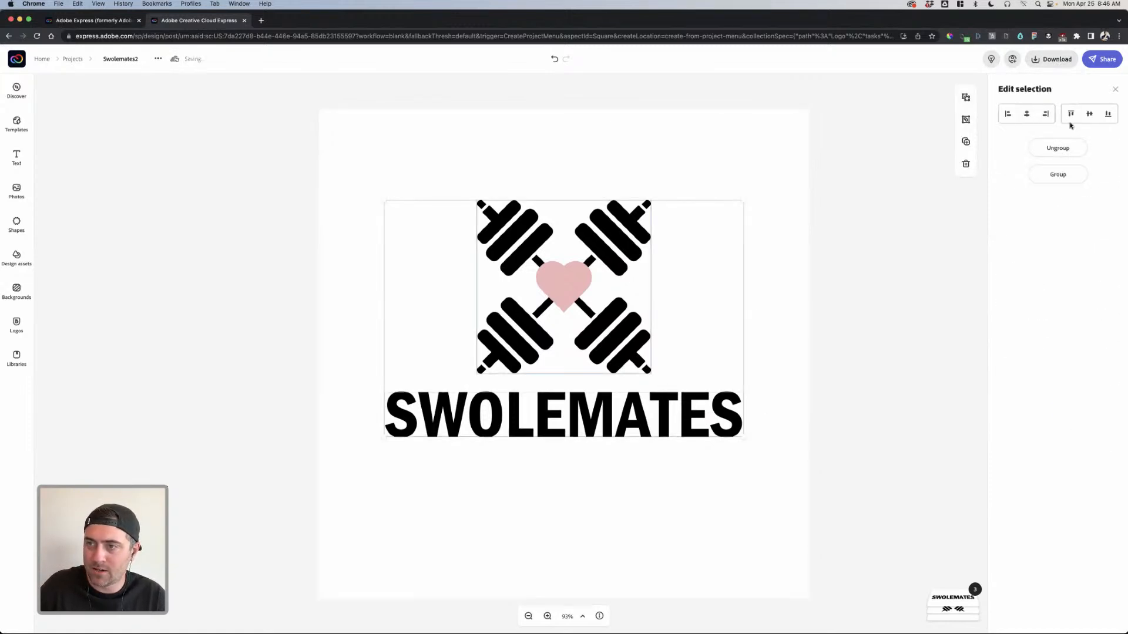
left_click(1068, 175)
left_click(870, 263)
Step: Move the complete logo group down towards the middle of the canvas and enlarge it very slightly
left_click(602, 327)
left_click_drag(602, 327, 601, 365)
left_click(780, 316)
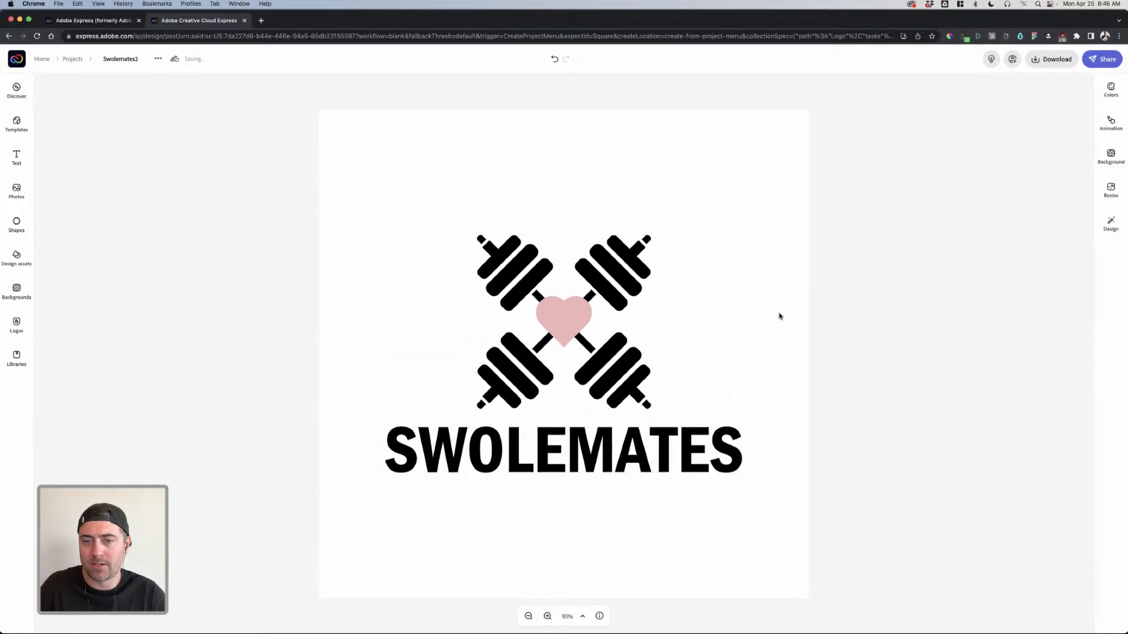
left_click(618, 294)
left_click_drag(743, 234, 794, 209)
left_click_drag(690, 257, 671, 261)
left_click_drag(758, 204, 723, 232)
left_click_drag(614, 258, 636, 259)
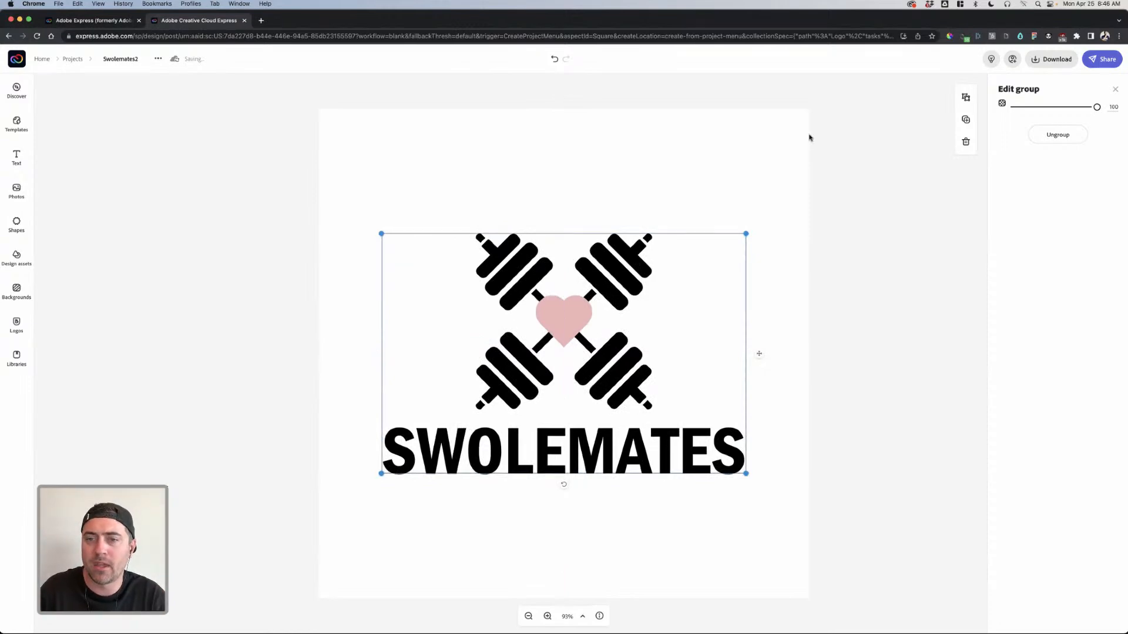
left_click(735, 169)
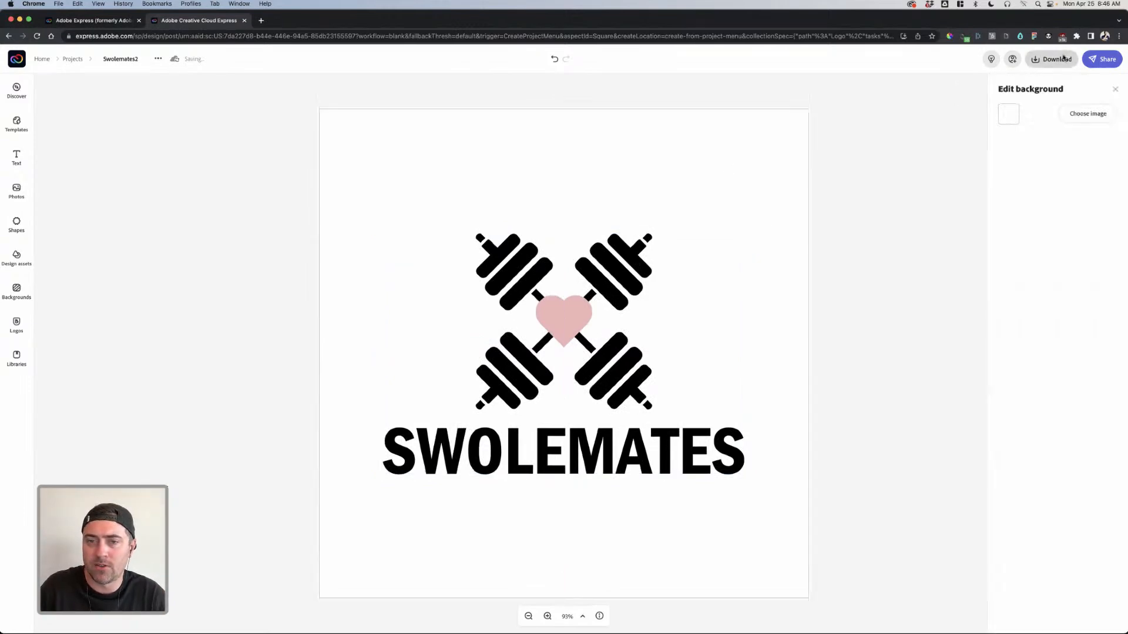
Step: Download the logo as a PNG with a transparent background
left_click(594, 271)
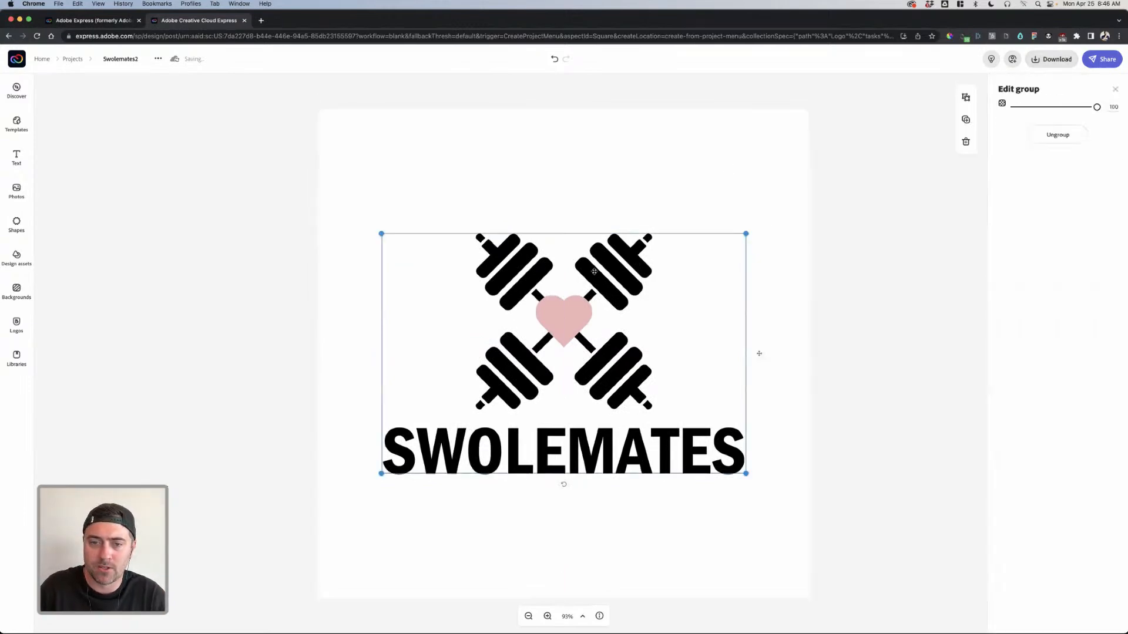
left_click(1052, 59)
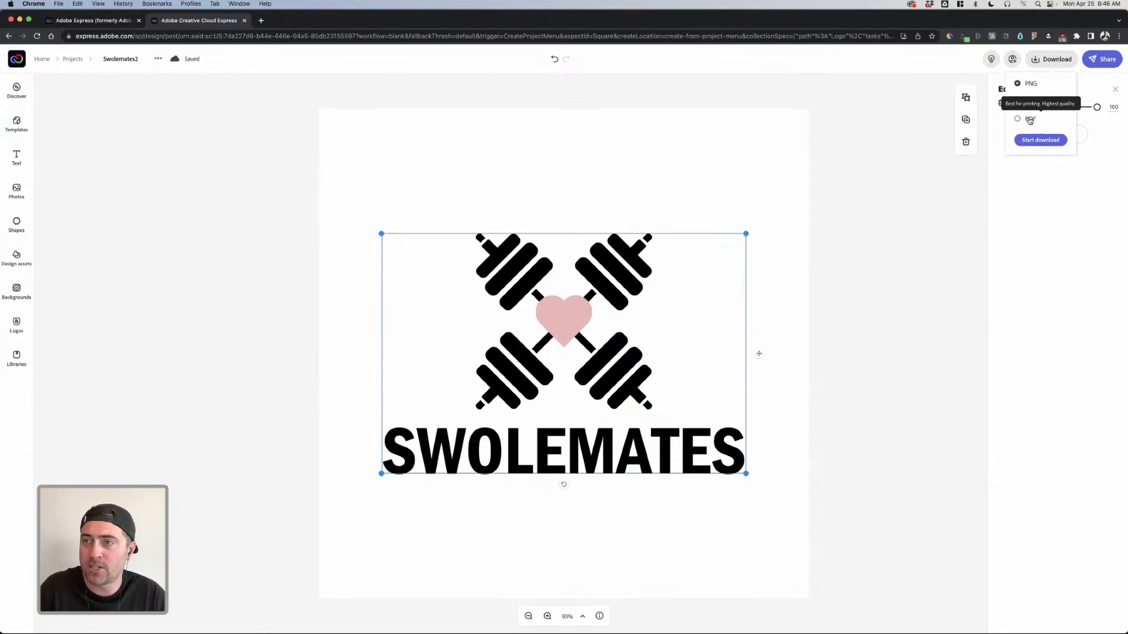
left_click(1040, 140)
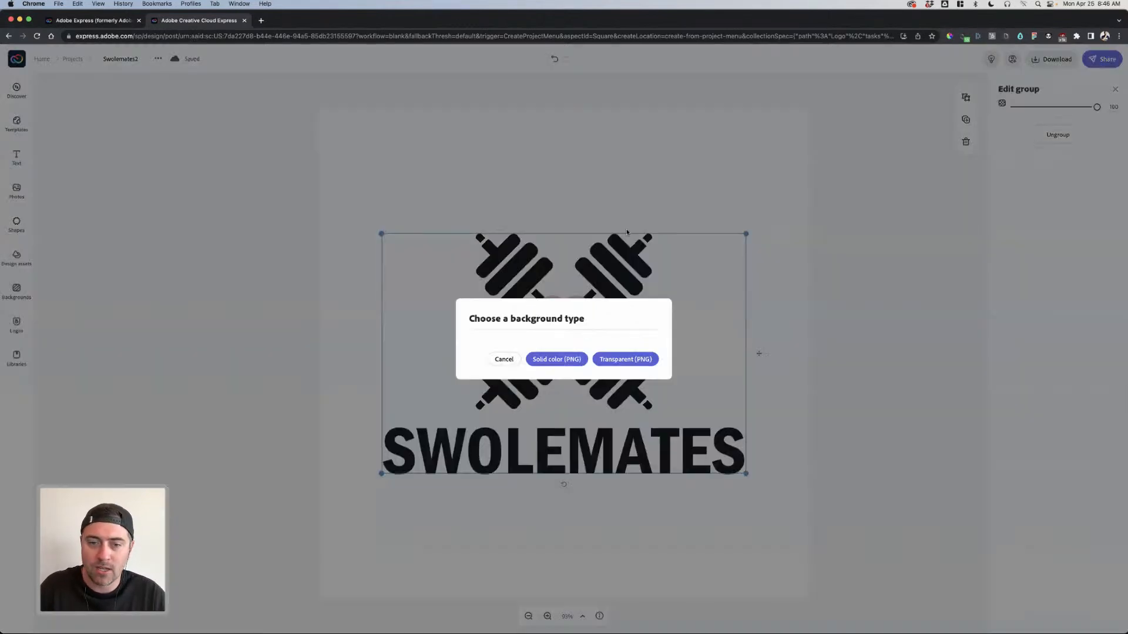
left_click(634, 360)
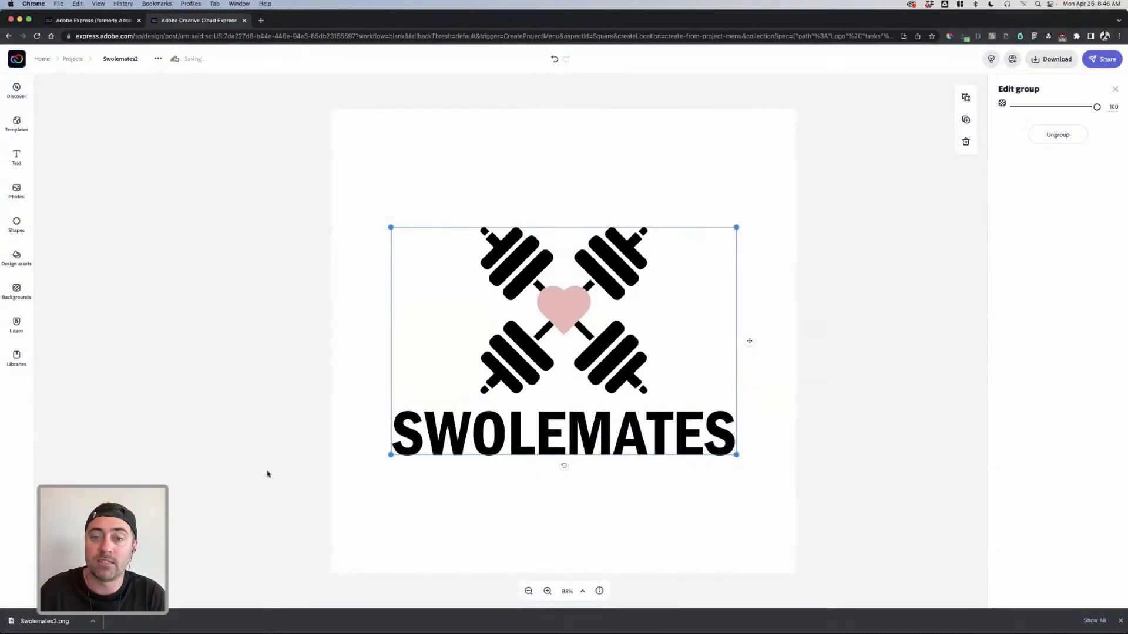
Step: Set the canvas background to the pink from the Swolemates brand colours
left_click(320, 429)
left_click(603, 350)
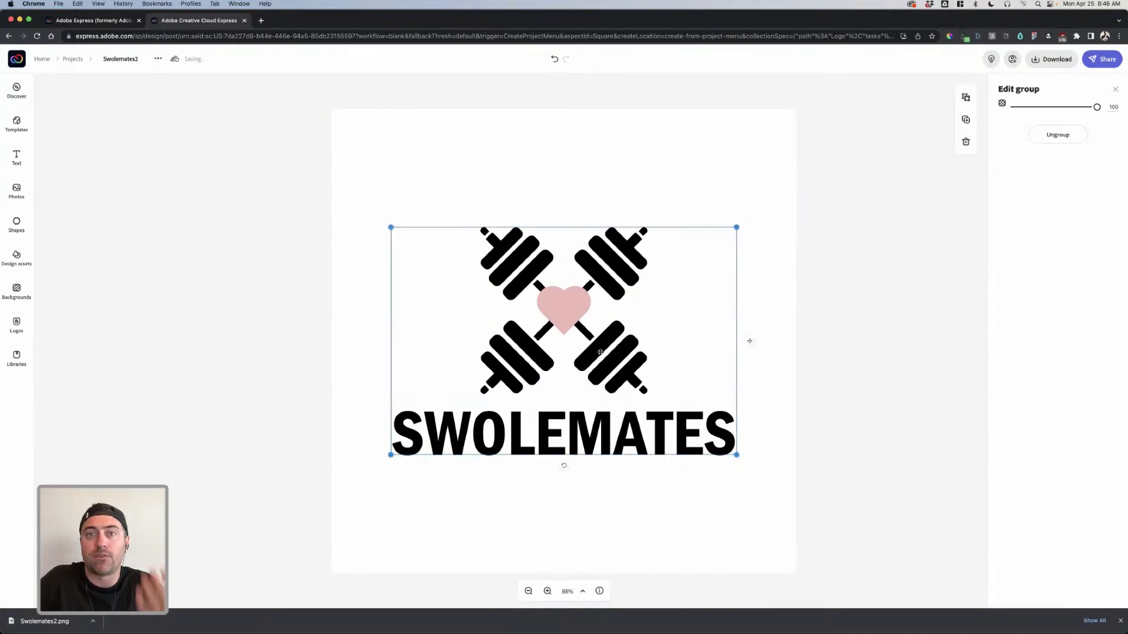
left_click(600, 352)
left_click(767, 297)
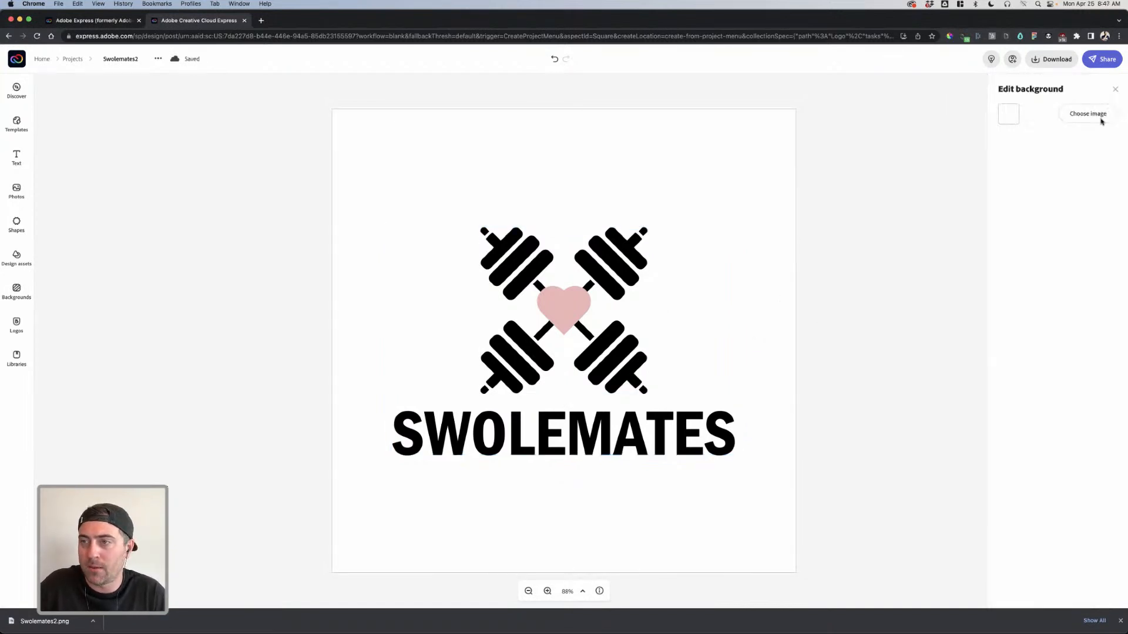
left_click(1010, 118)
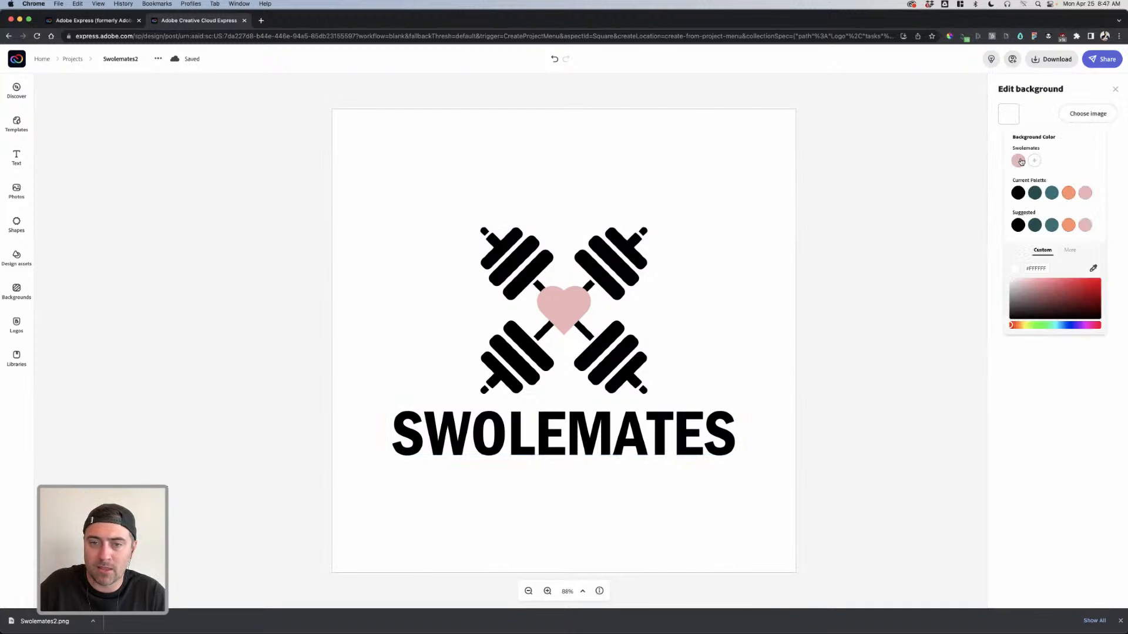
left_click(1018, 161)
Step: Recolour the heart at the centre of the crossed barbells to white
left_click(582, 295)
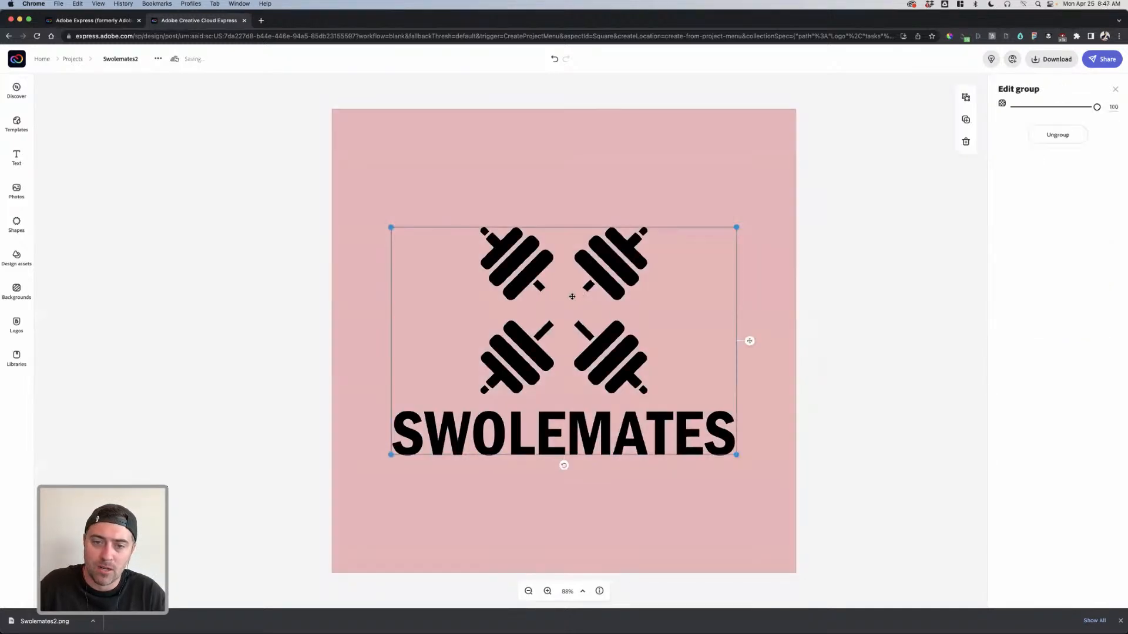
left_click(569, 299)
left_click(1009, 143)
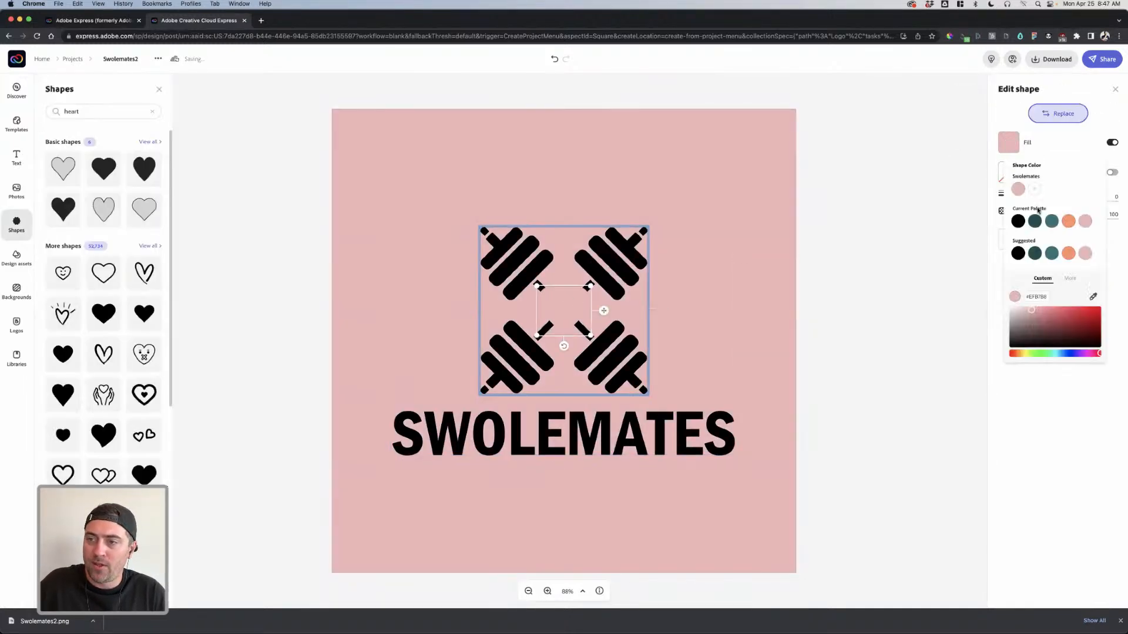
left_click_drag(1022, 320, 987, 302)
left_click(935, 283)
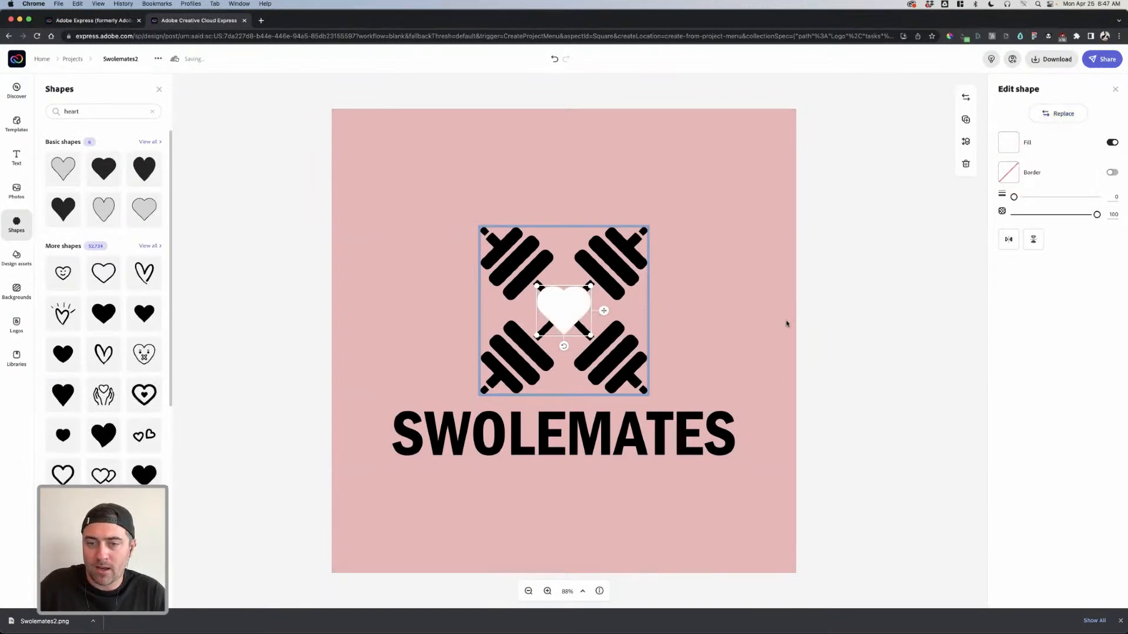
left_click(763, 387)
left_click(705, 426)
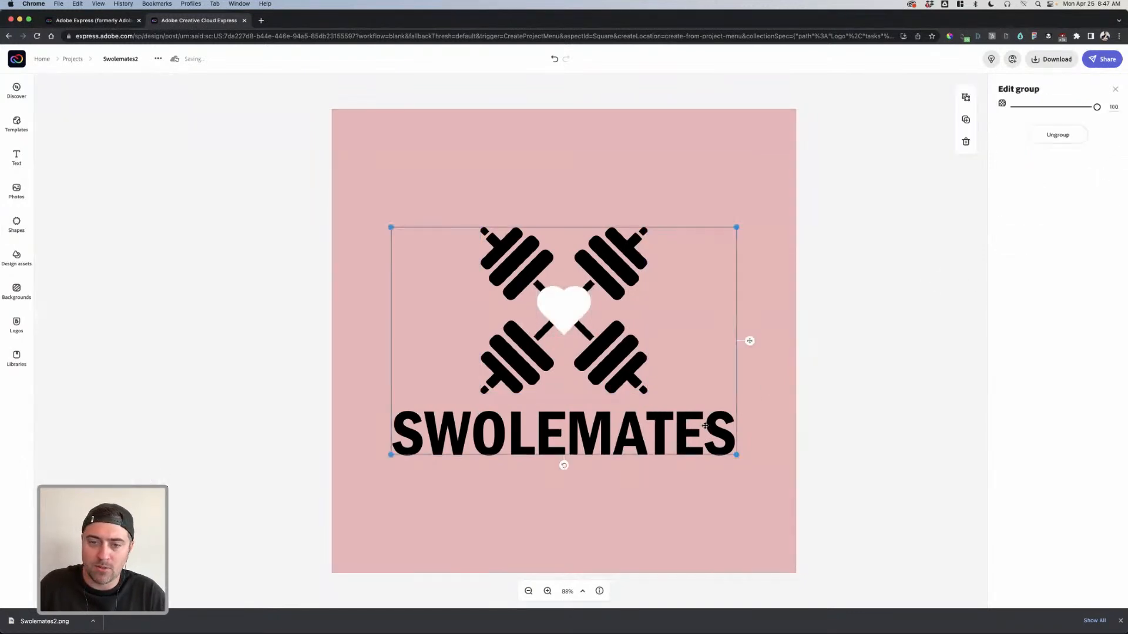
left_click(853, 355)
Step: Download the black-barbell, white-heart version as a PNG with a transparent background
left_click(1048, 59)
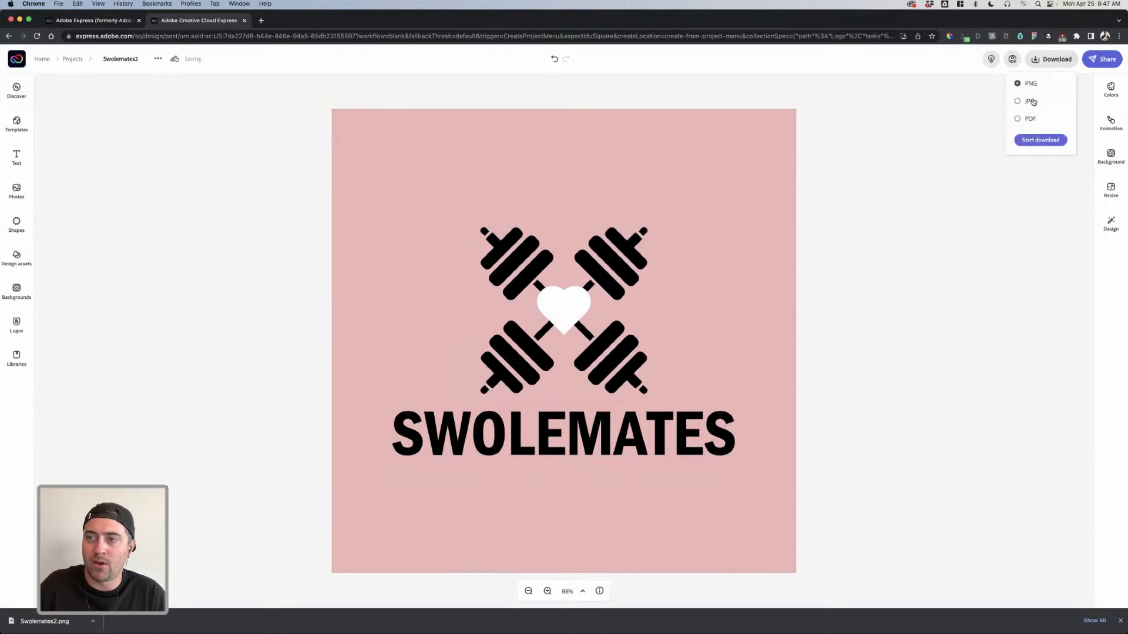
left_click(1040, 141)
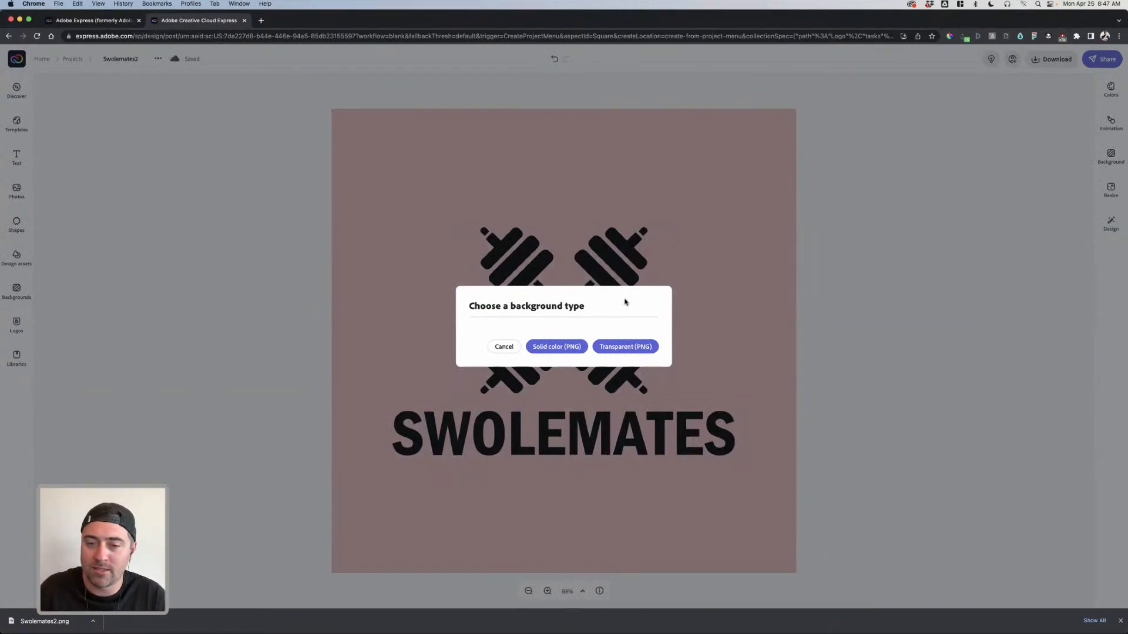
left_click(625, 348)
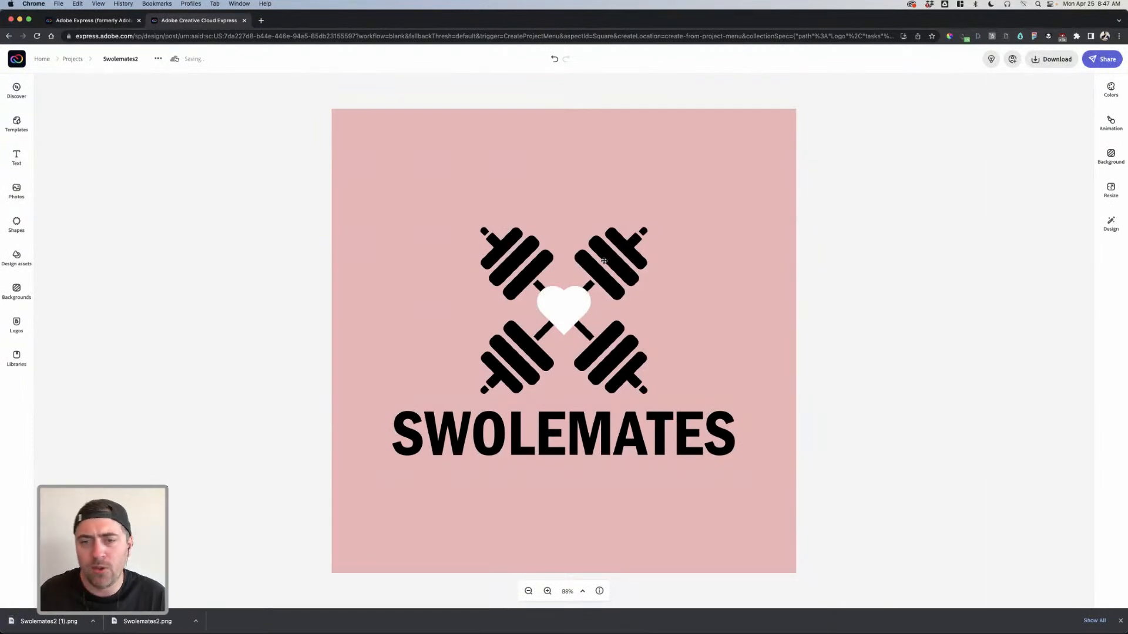
Step: Recolour both crossed barbells from black to white
left_click(562, 278)
double_click(604, 372)
left_click(1014, 144)
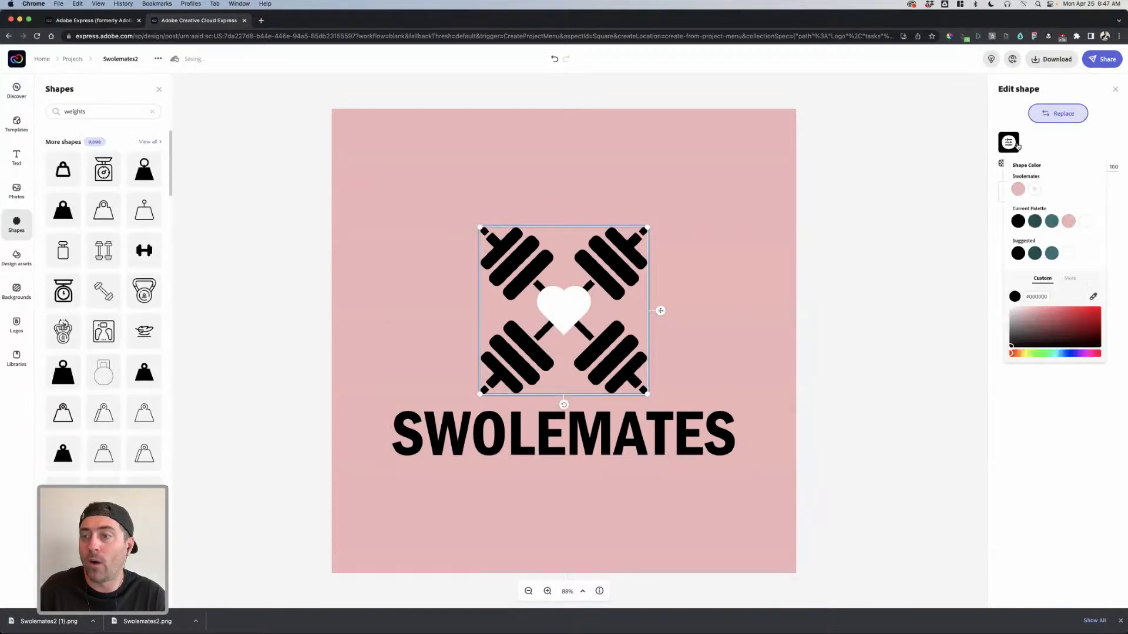
left_click_drag(1022, 322, 978, 285)
left_click(872, 276)
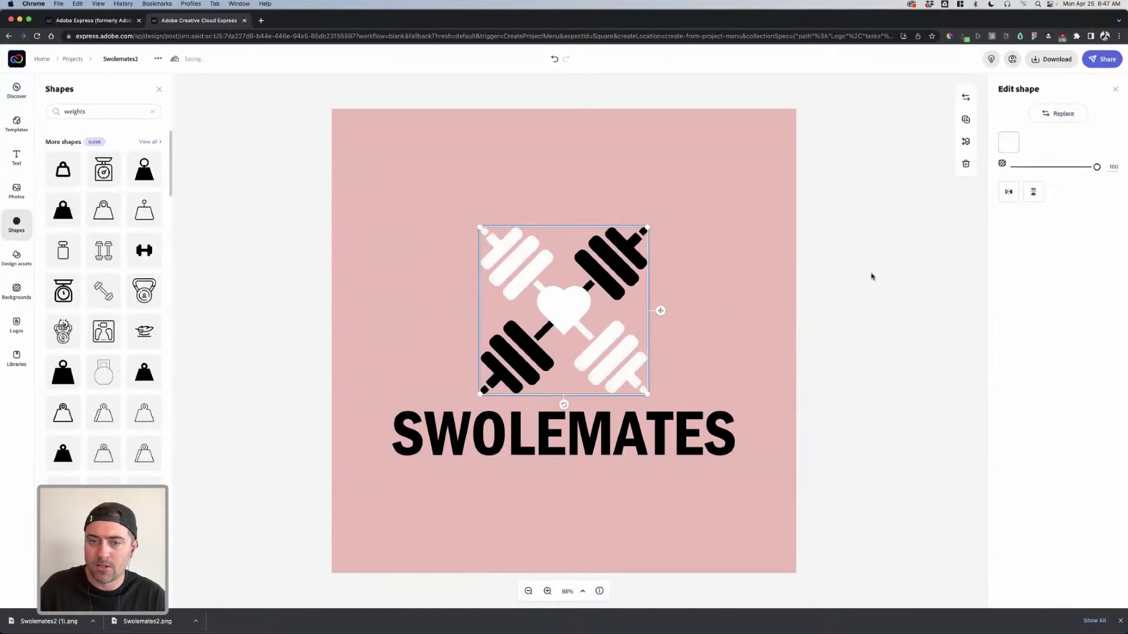
left_click(616, 253)
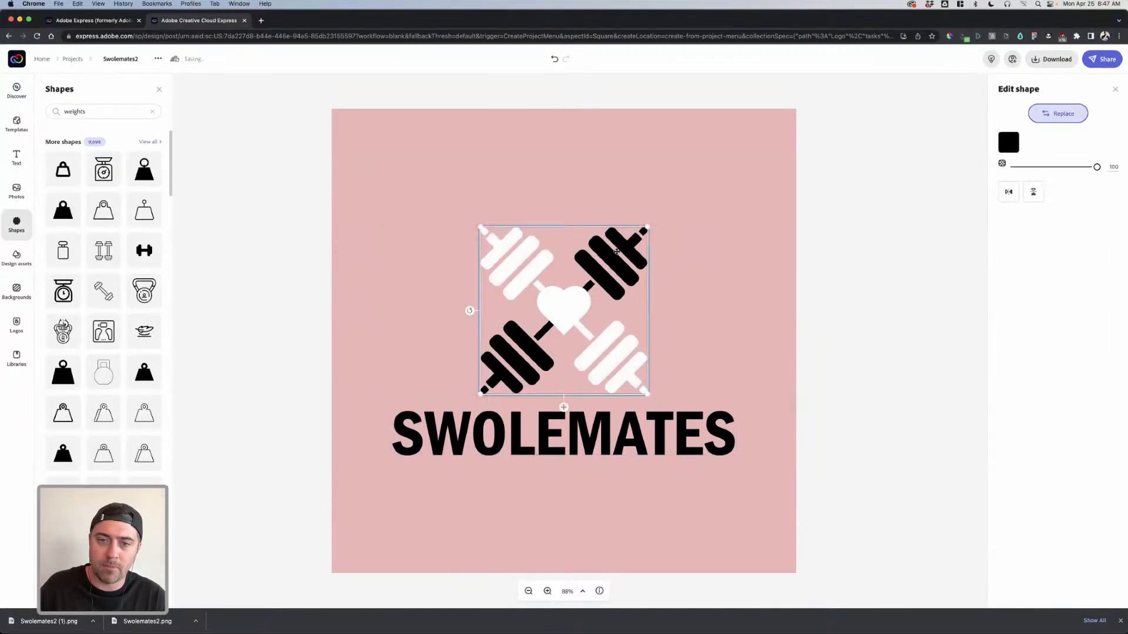
left_click(1009, 143)
left_click(985, 286)
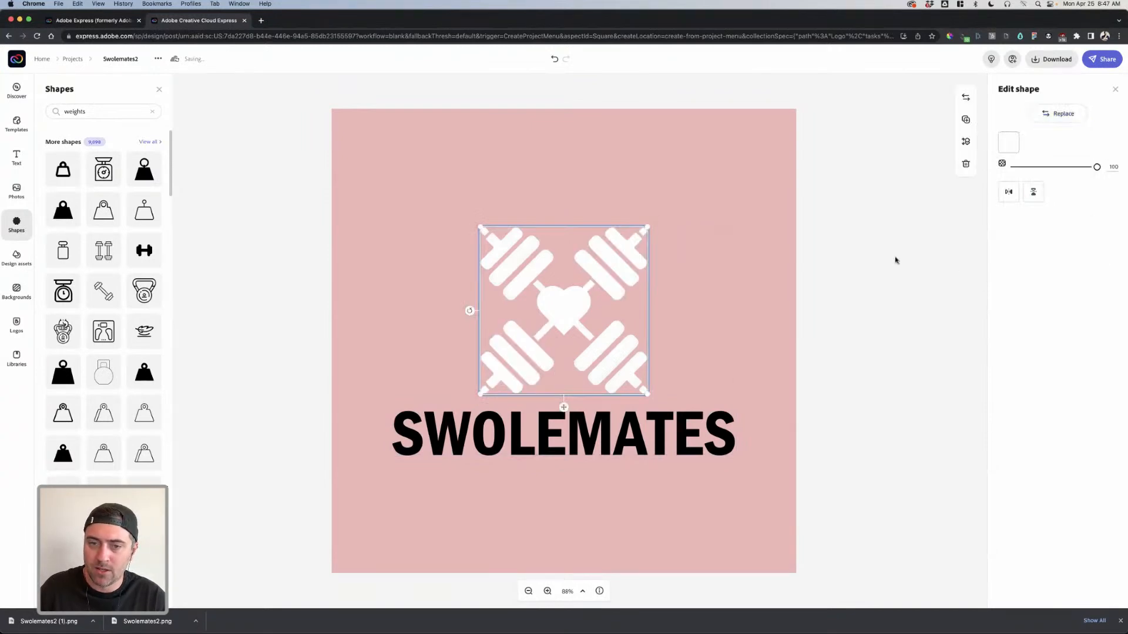
Step: Change the heart's fill to black from the current palette
left_click(589, 297)
left_click(562, 301)
left_click(563, 300)
left_click(563, 300)
left_click(563, 300)
left_click(563, 301)
left_click(563, 301)
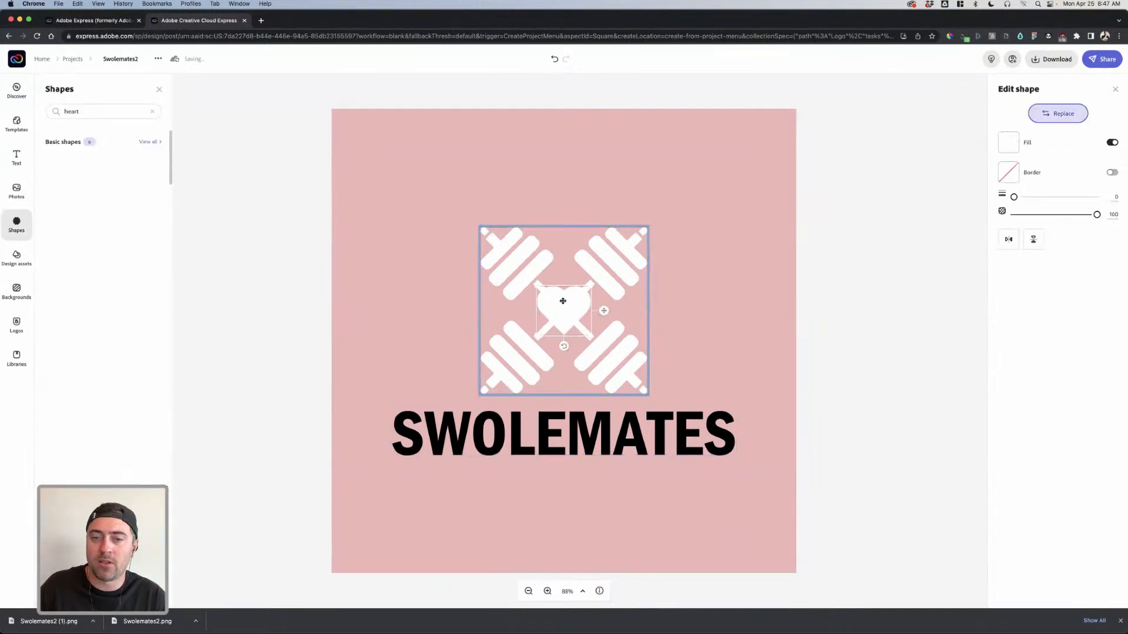
left_click(1009, 143)
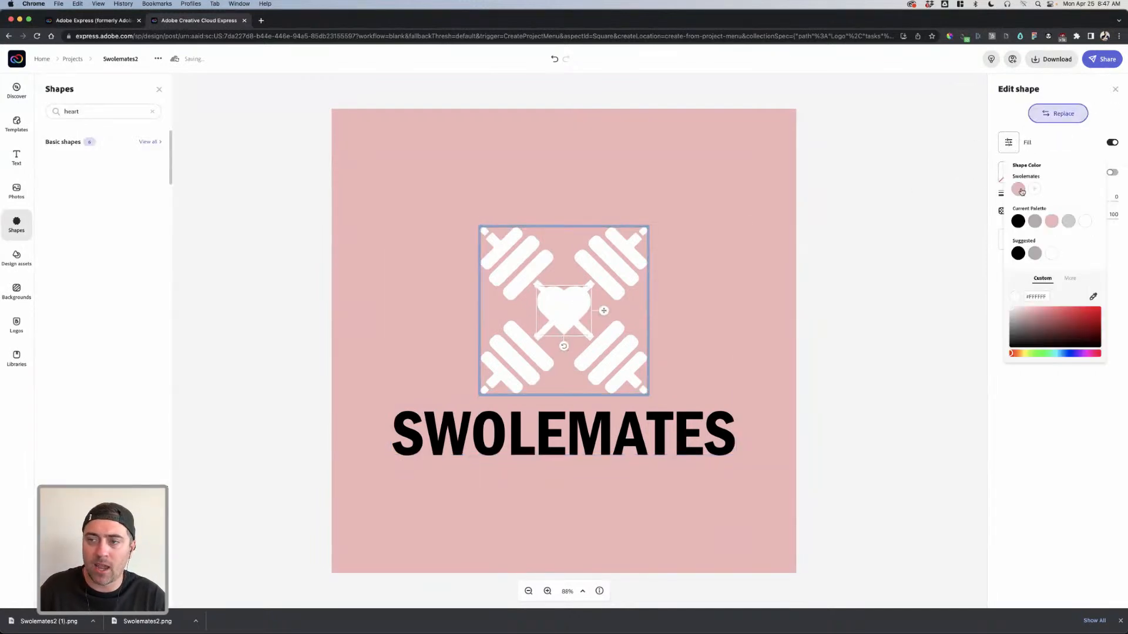
left_click(1018, 221)
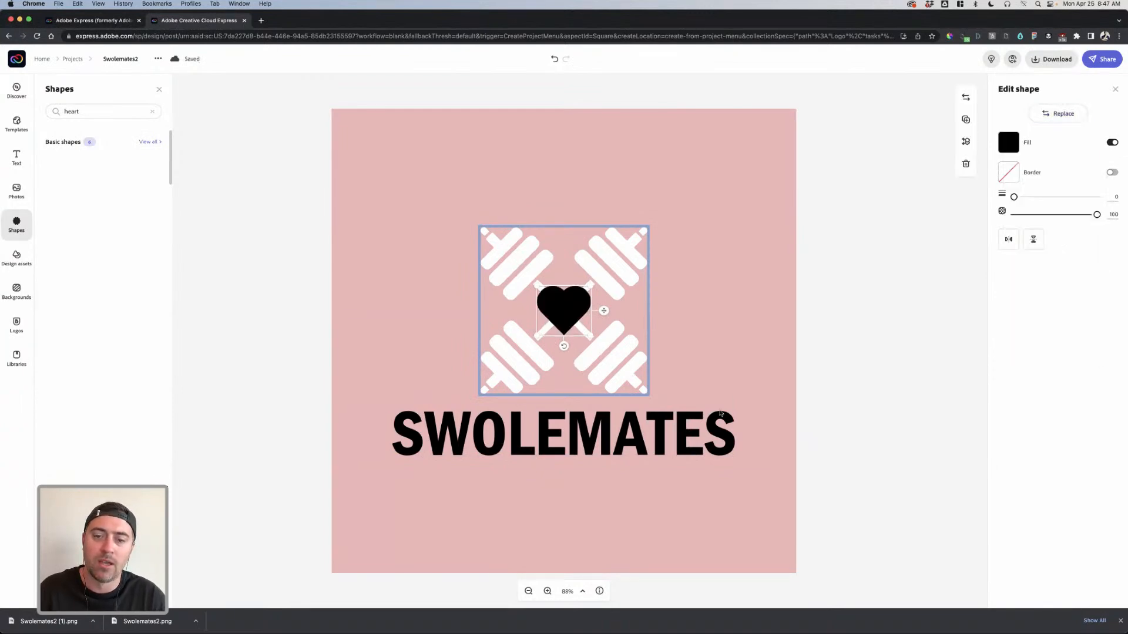
left_click(907, 242)
Step: Recolour the SWOLEMATES text inside the logo group to white
left_click(619, 441)
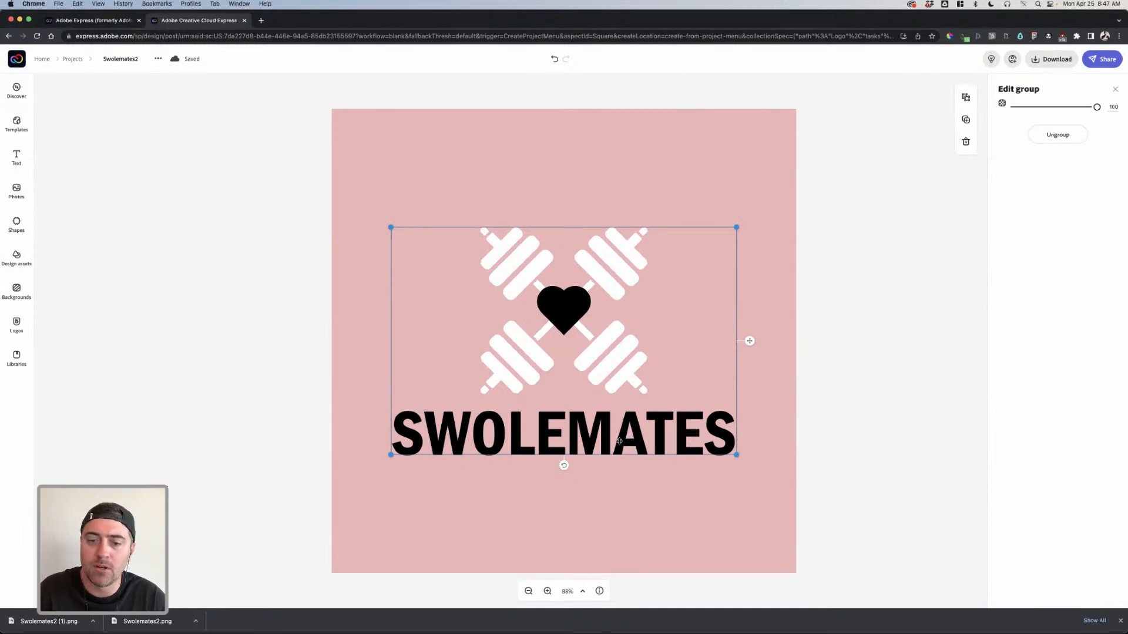
left_click(619, 441)
left_click(766, 379)
left_click(684, 432)
left_click(685, 432)
left_click(687, 430)
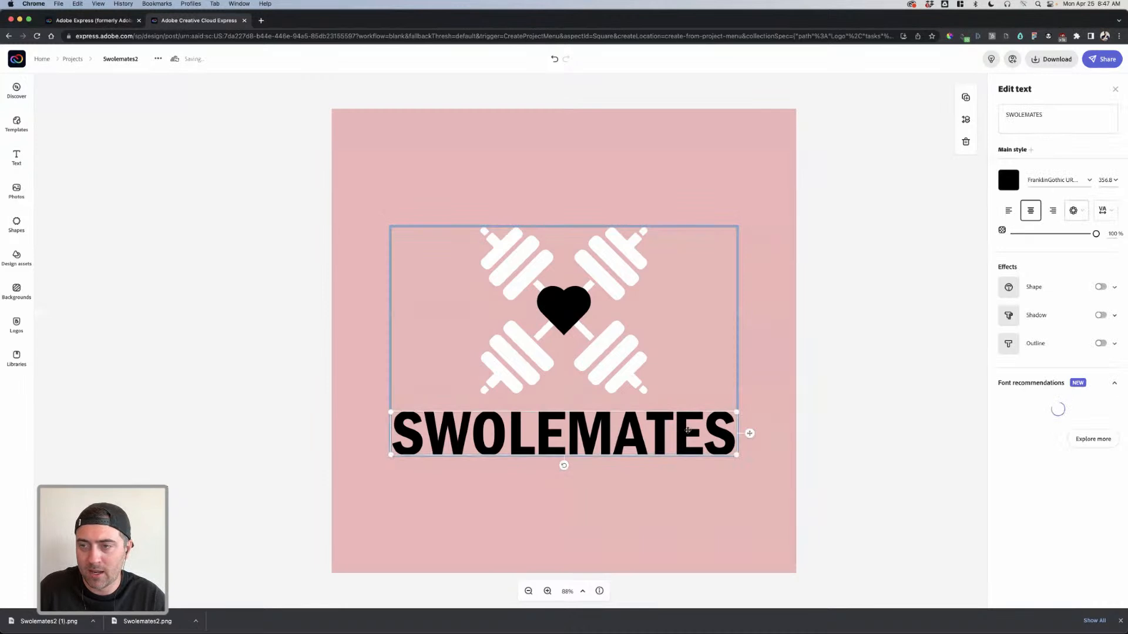
left_click(1008, 180)
left_click_drag(1024, 331, 857, 270)
left_click(820, 283)
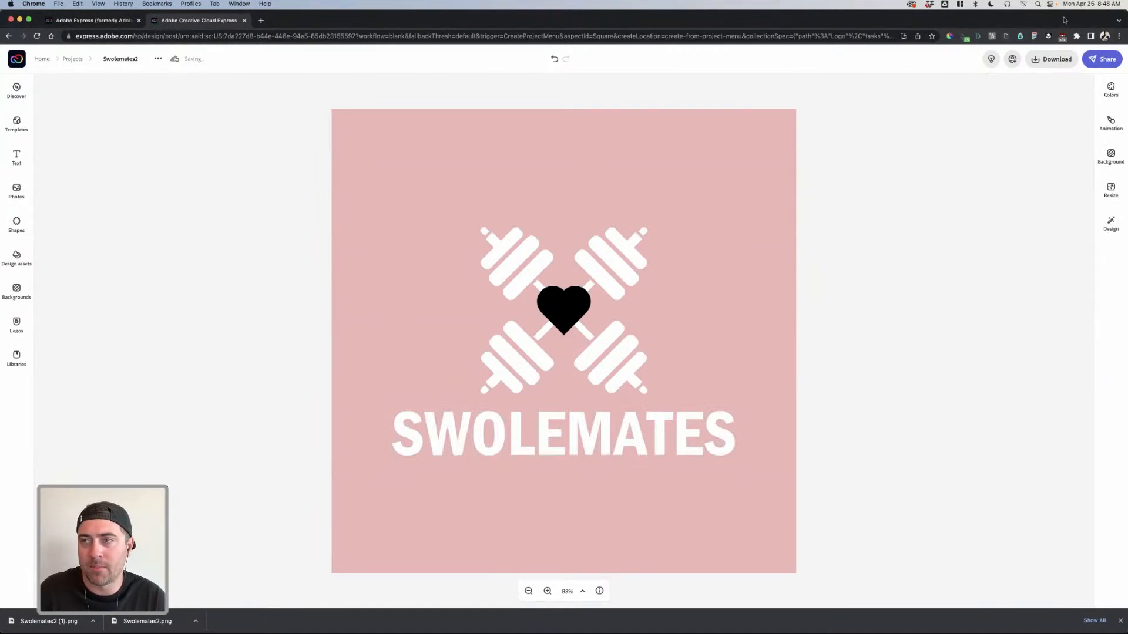
Step: Download the white logo with the black heart as a PNG with a transparent background
left_click(1055, 57)
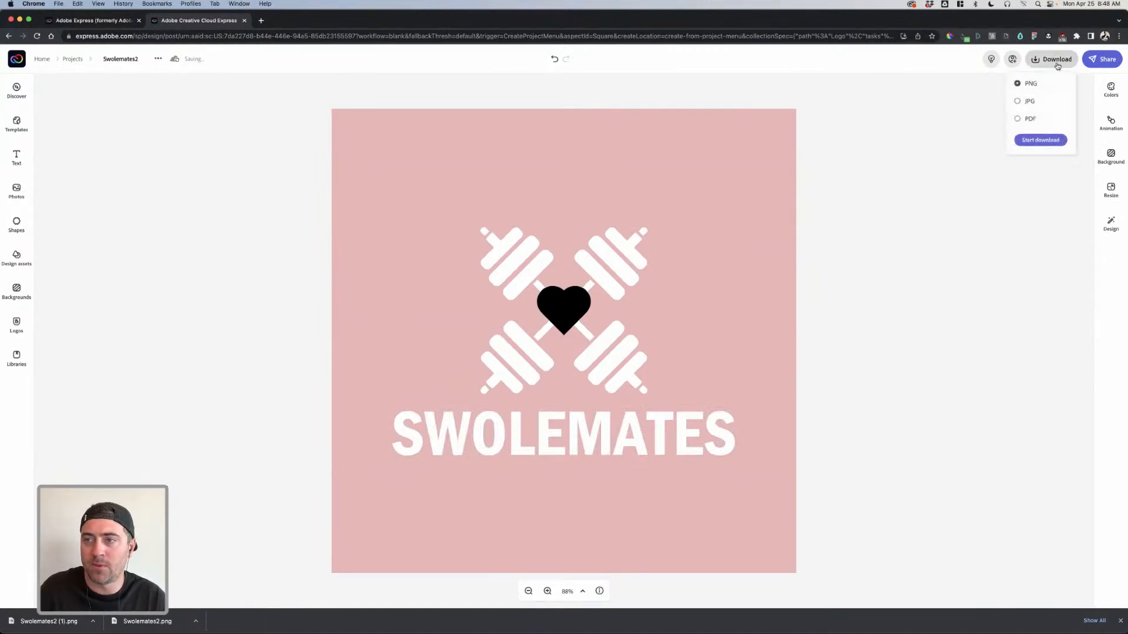
left_click(1046, 140)
left_click(626, 352)
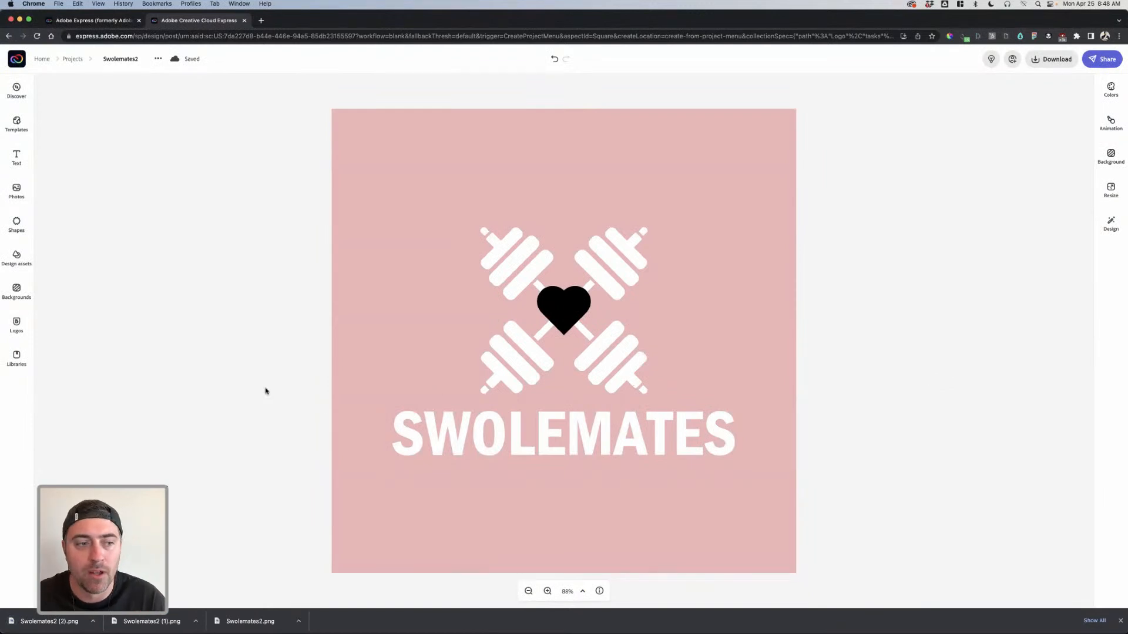
Step: Review the existing Swolemates brand's logos, colours and fonts, and return to the home page
left_click(24, 294)
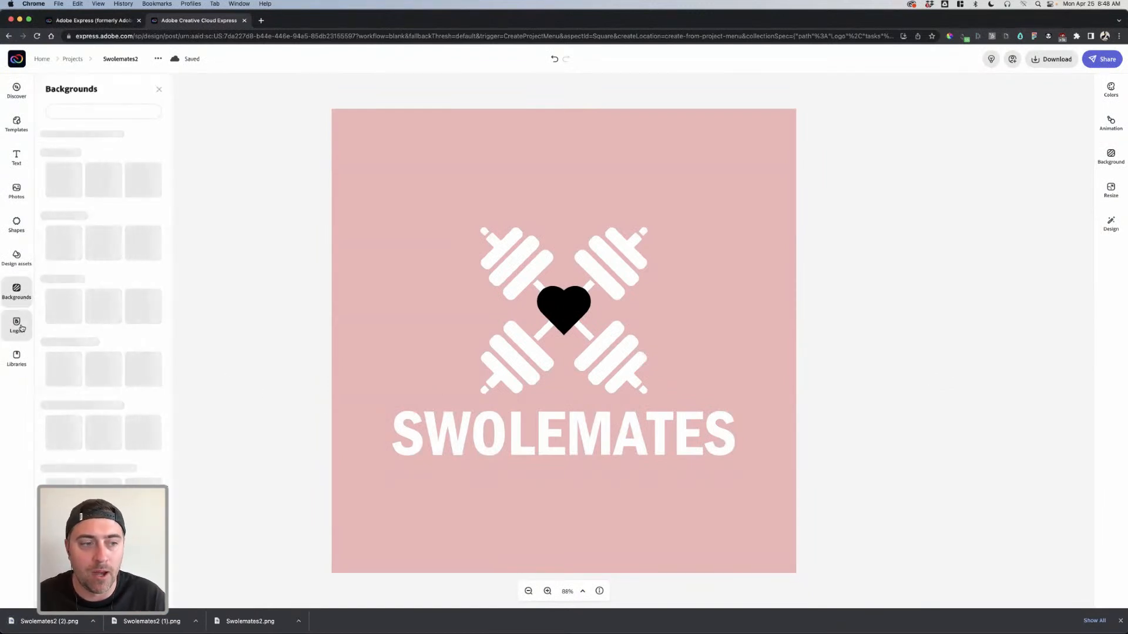
left_click(46, 61)
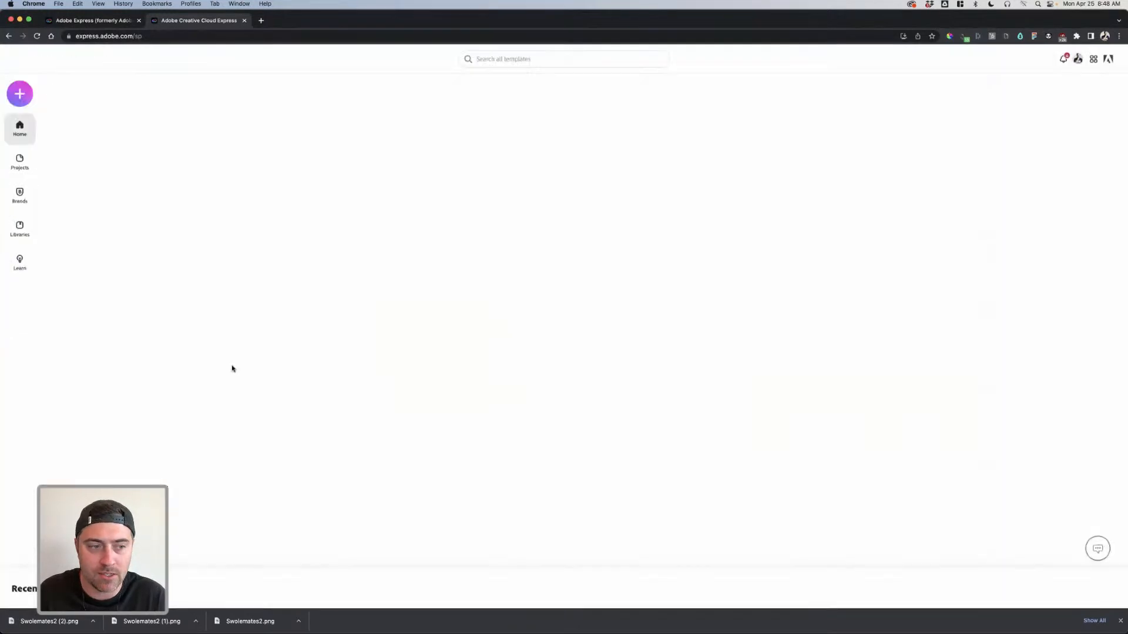
left_click(20, 195)
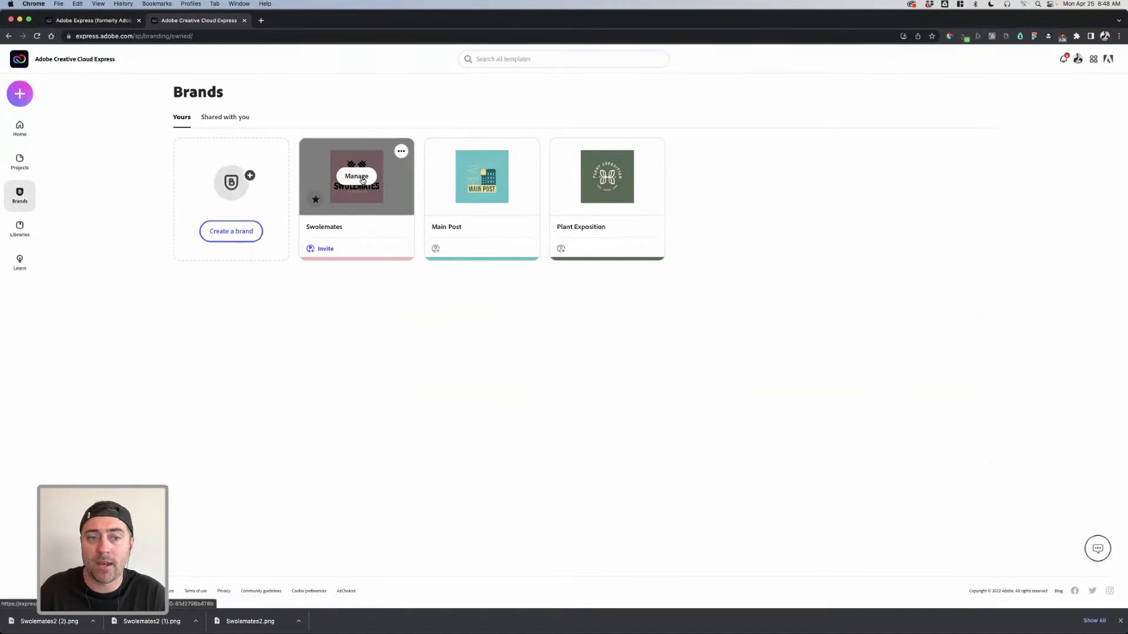
left_click(357, 176)
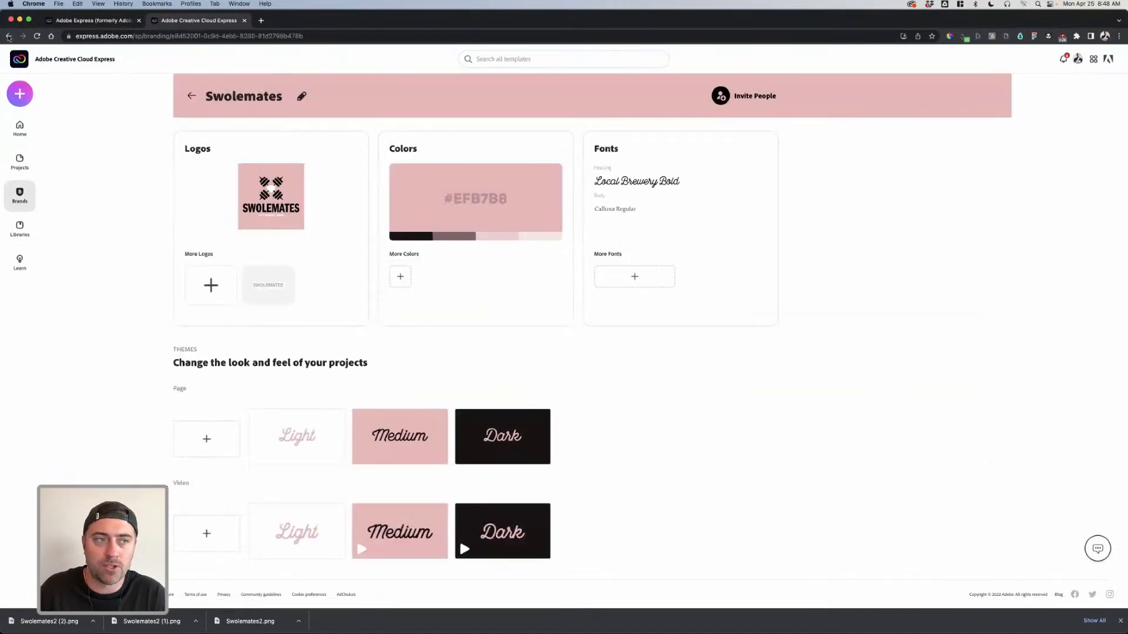
left_click(9, 37)
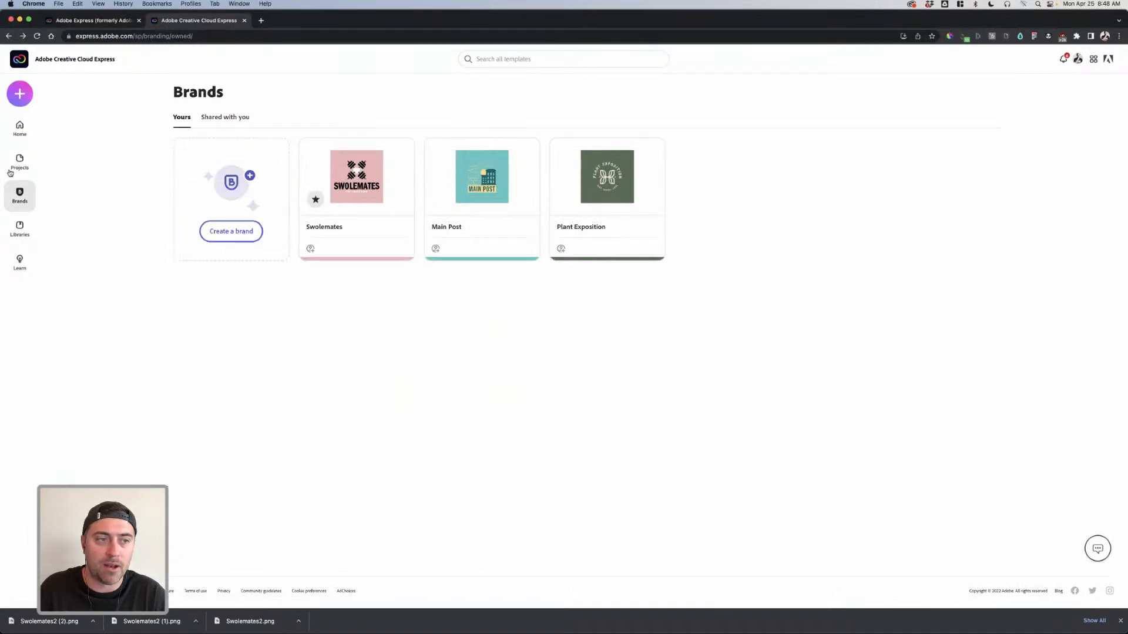
left_click(19, 94)
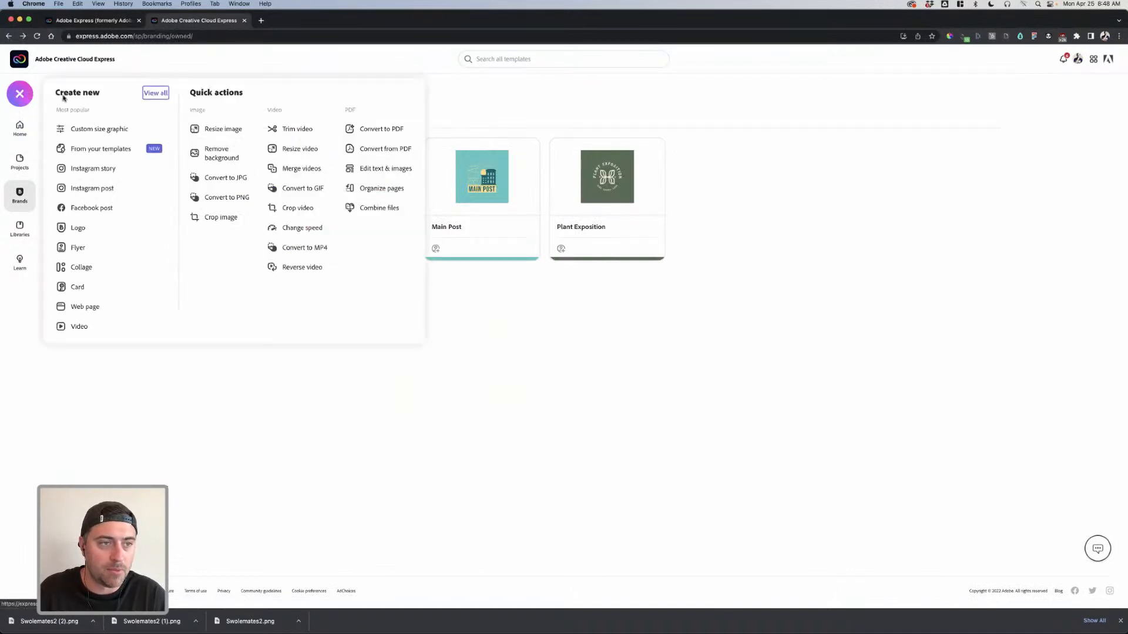
left_click(19, 128)
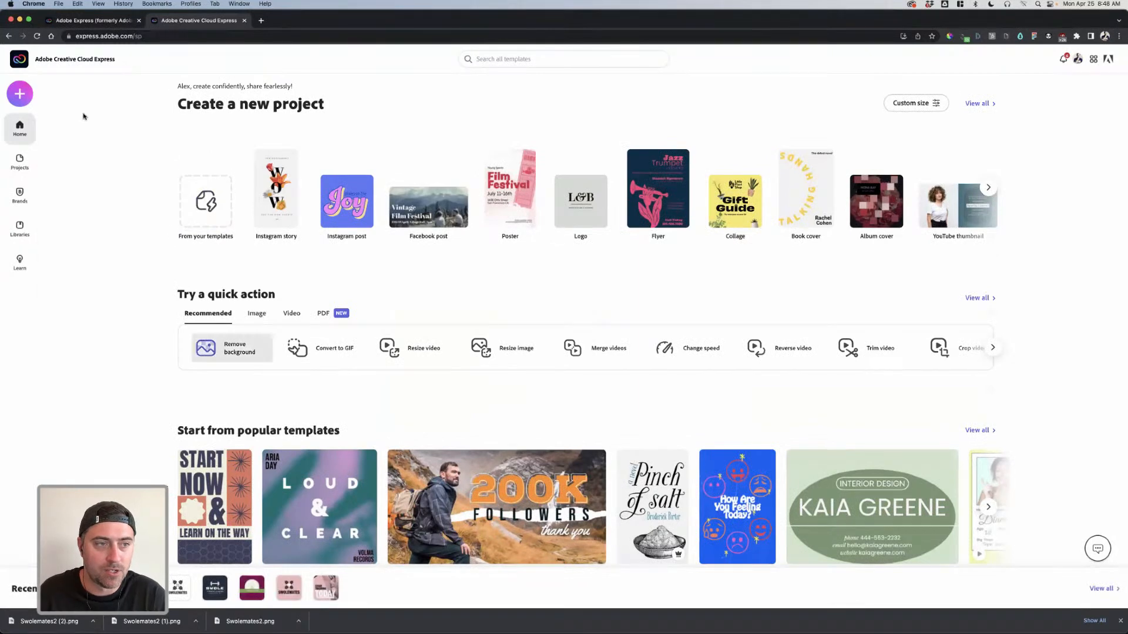
Step: Open the Swole Exploration project and download it as a JPG
left_click(29, 161)
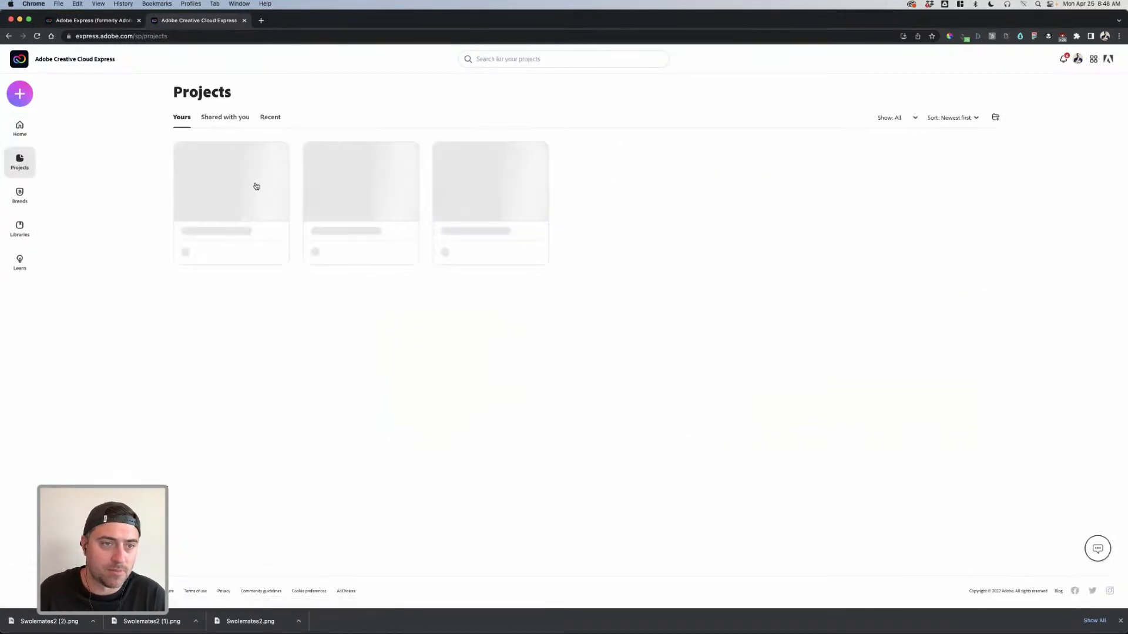
left_click(268, 199)
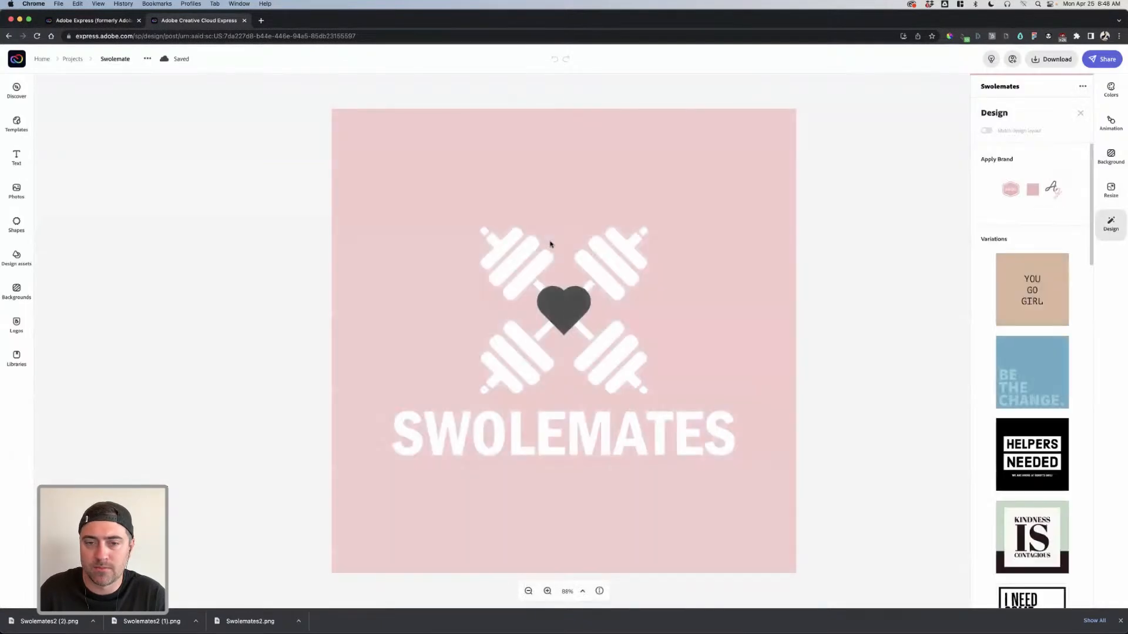
left_click(8, 35)
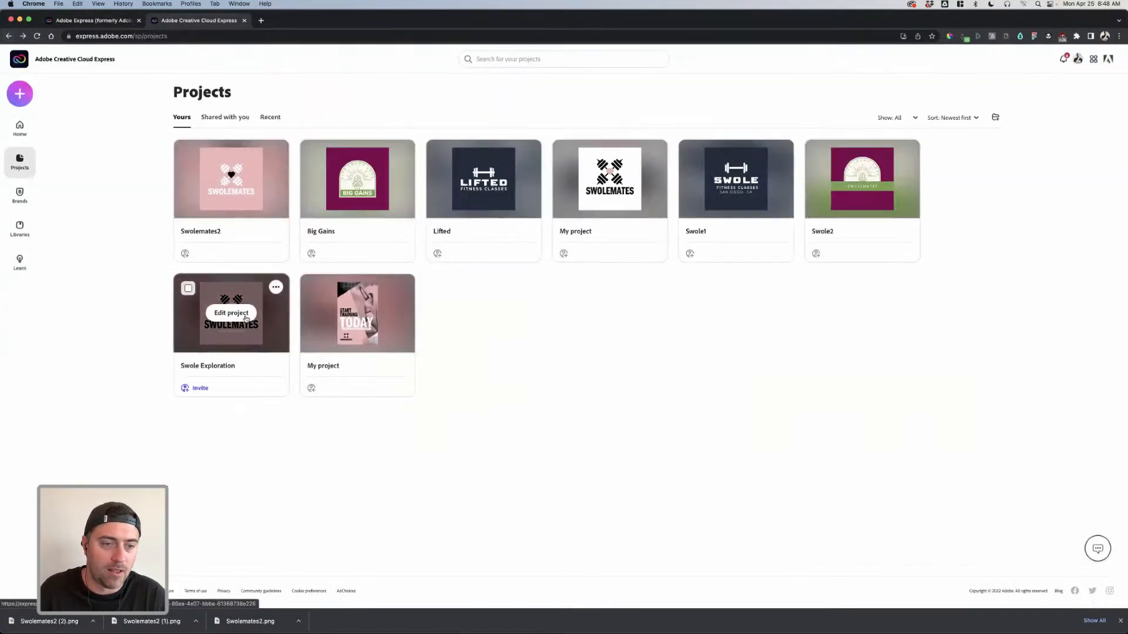
left_click(246, 318)
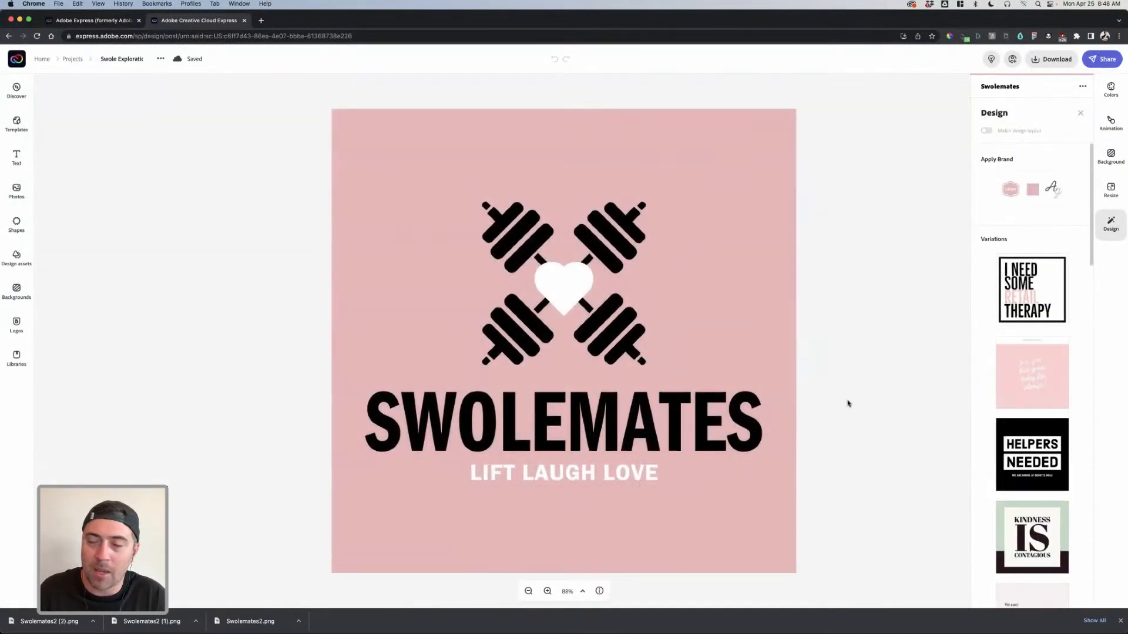
left_click(1047, 63)
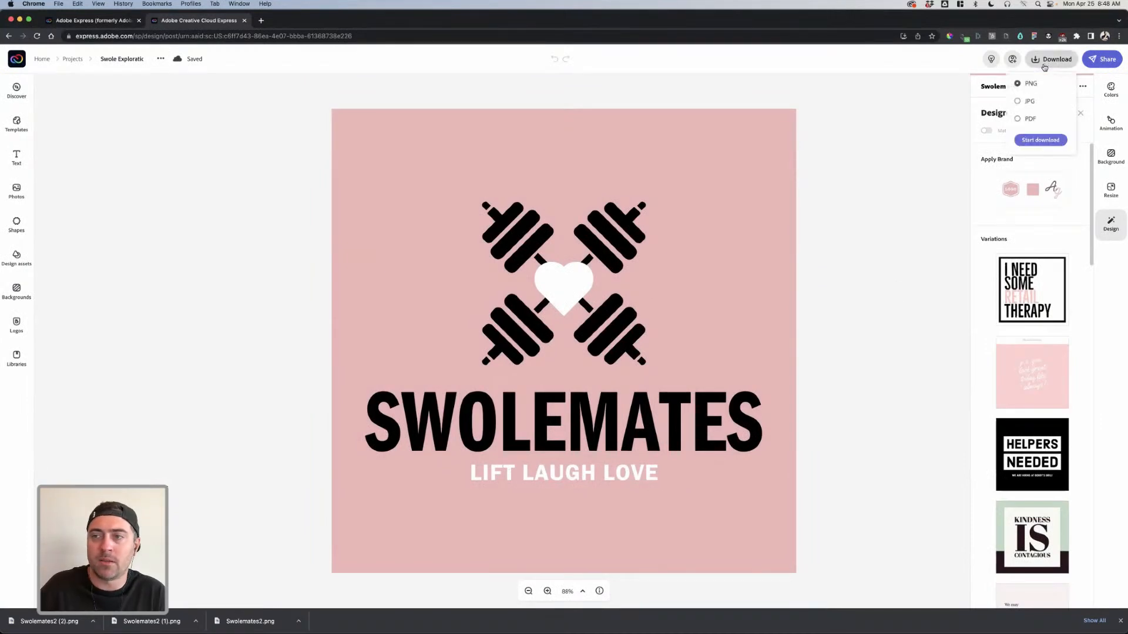
left_click(1029, 102)
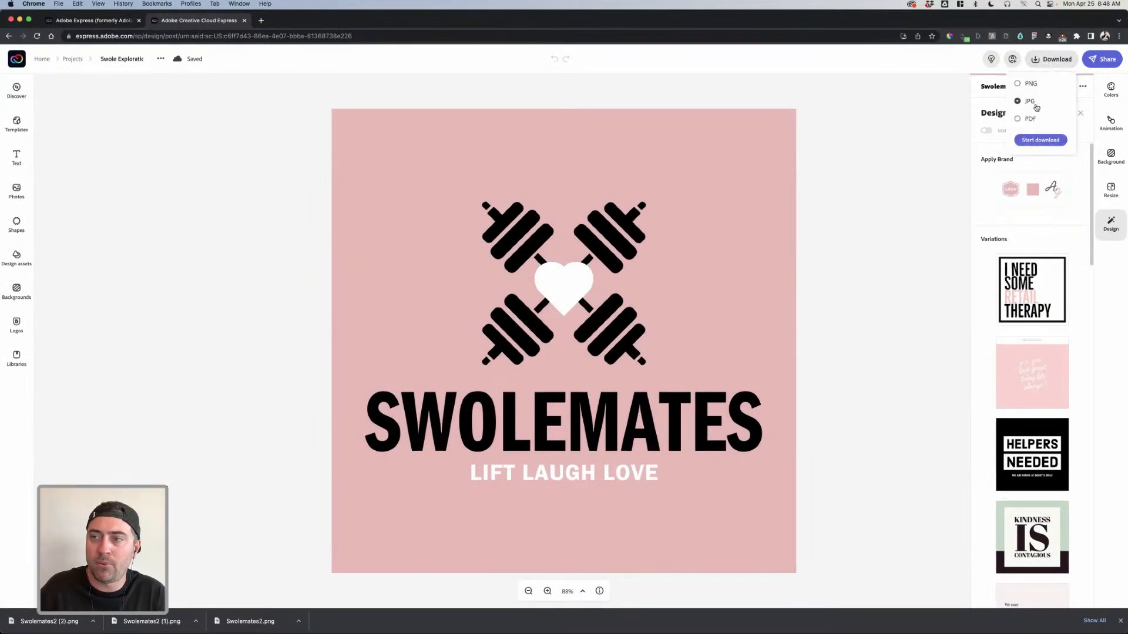
left_click(1040, 140)
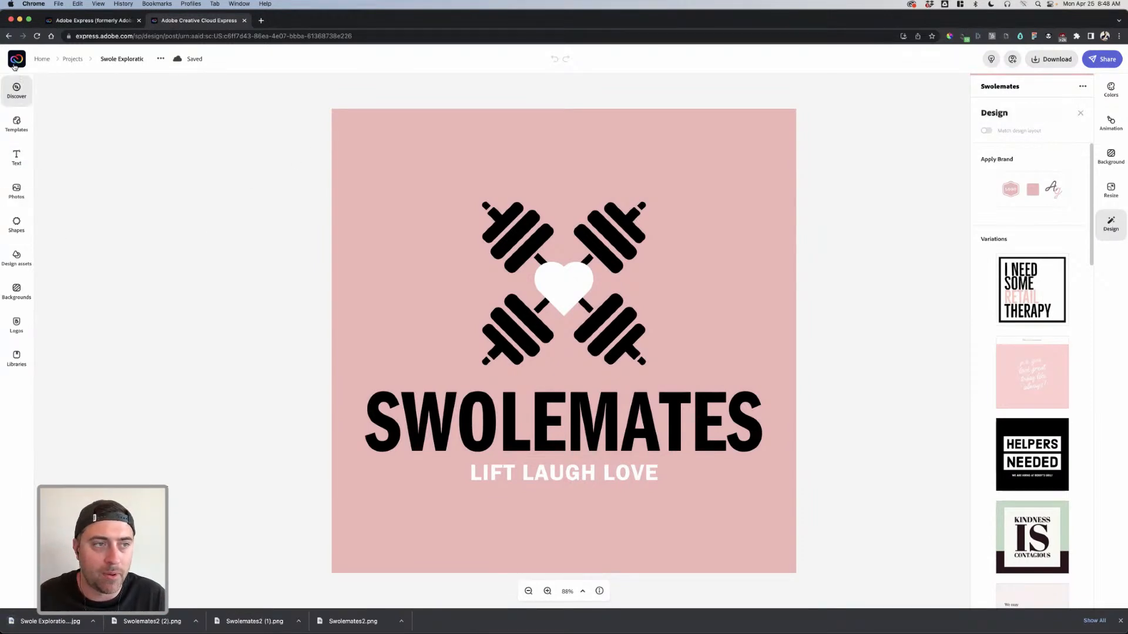
Step: Start a new brand and upload "Swole Exploration (1).jpg" from Downloads as its logo
left_click(37, 69)
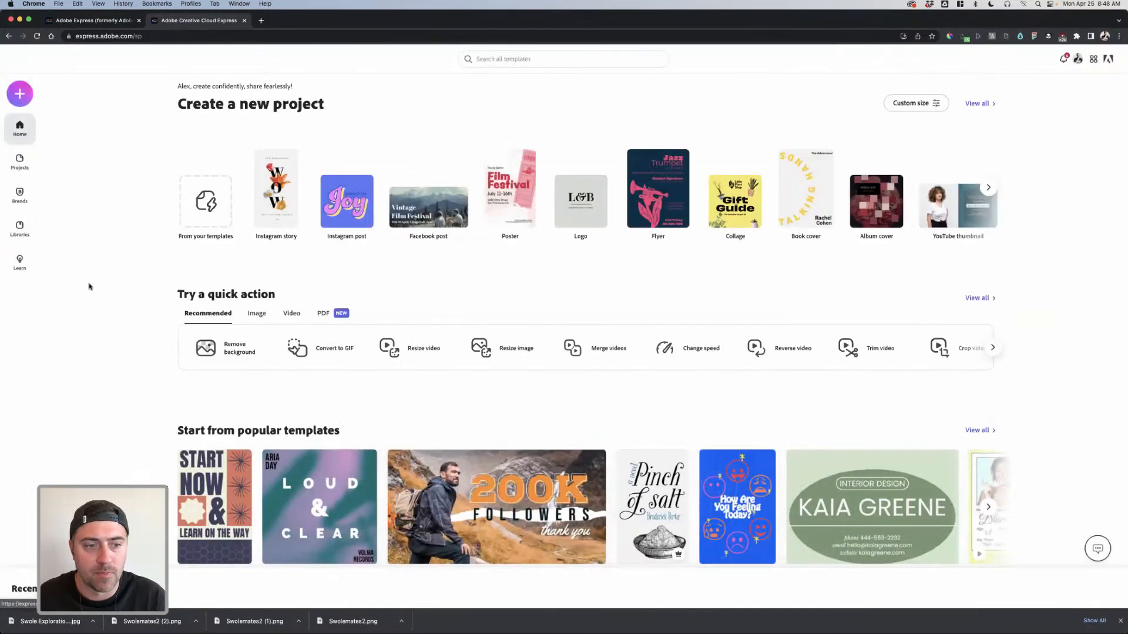
left_click(20, 196)
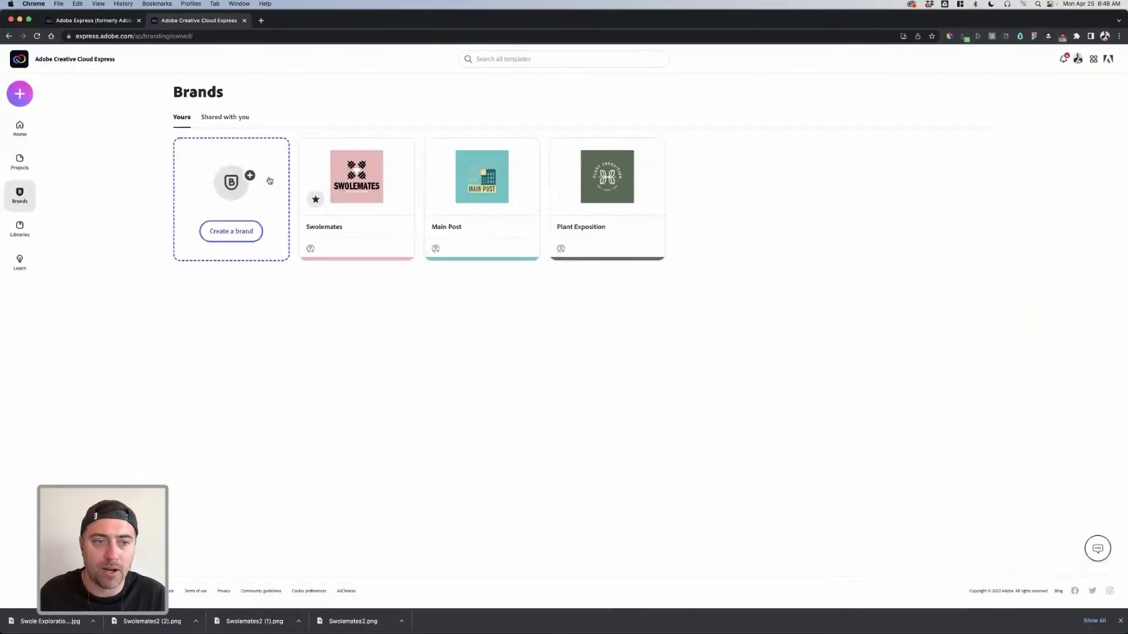
left_click(242, 233)
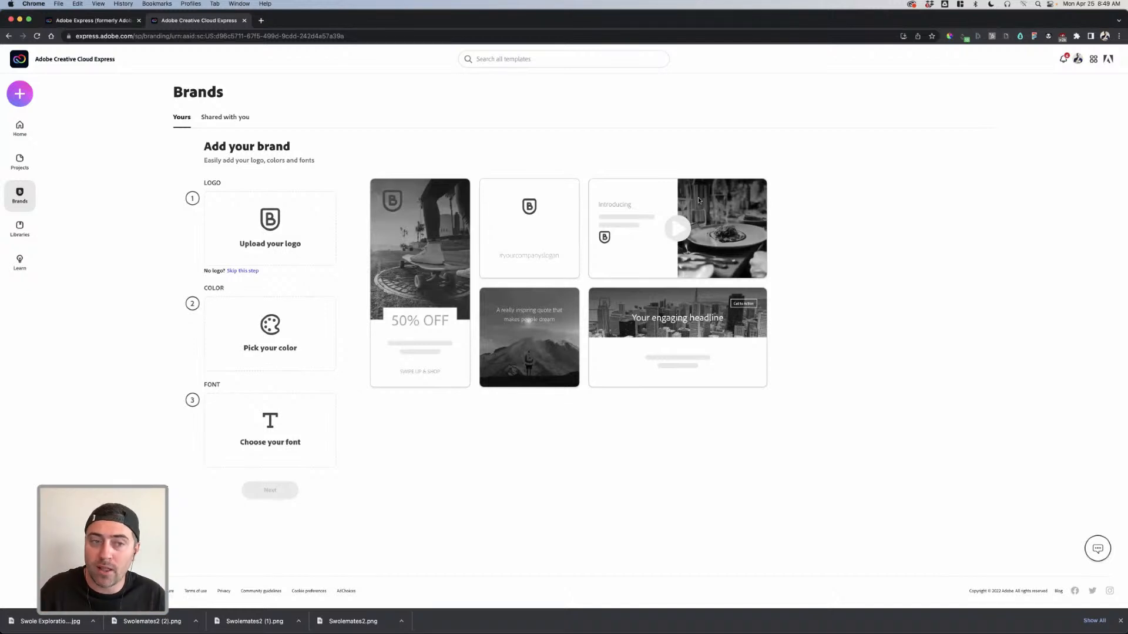
left_click(266, 209)
left_click(476, 276)
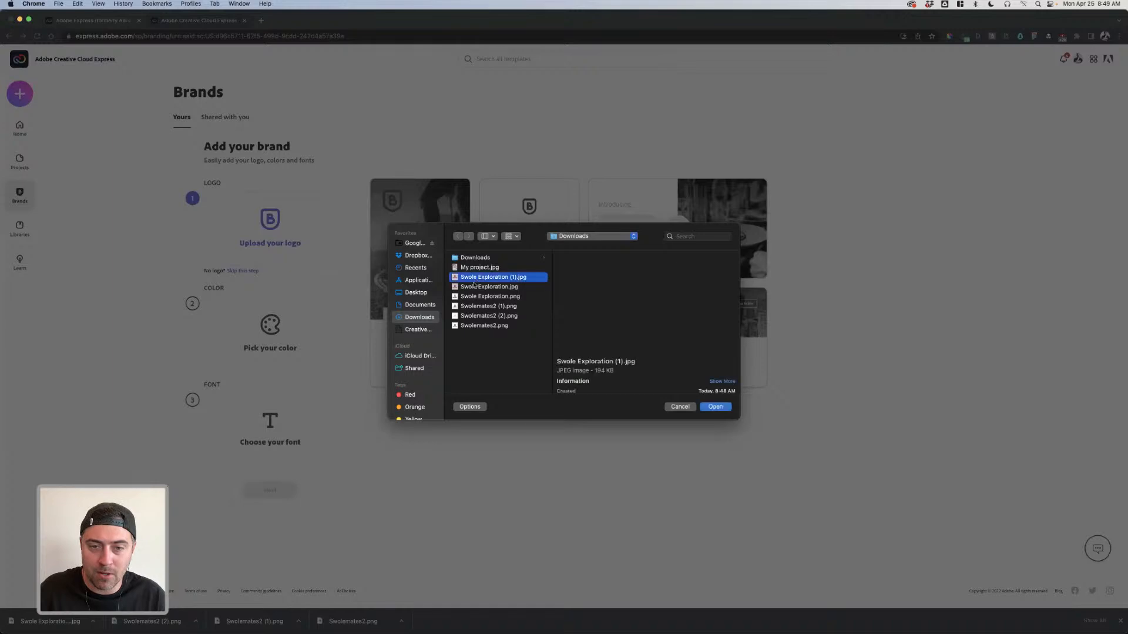
left_click(715, 406)
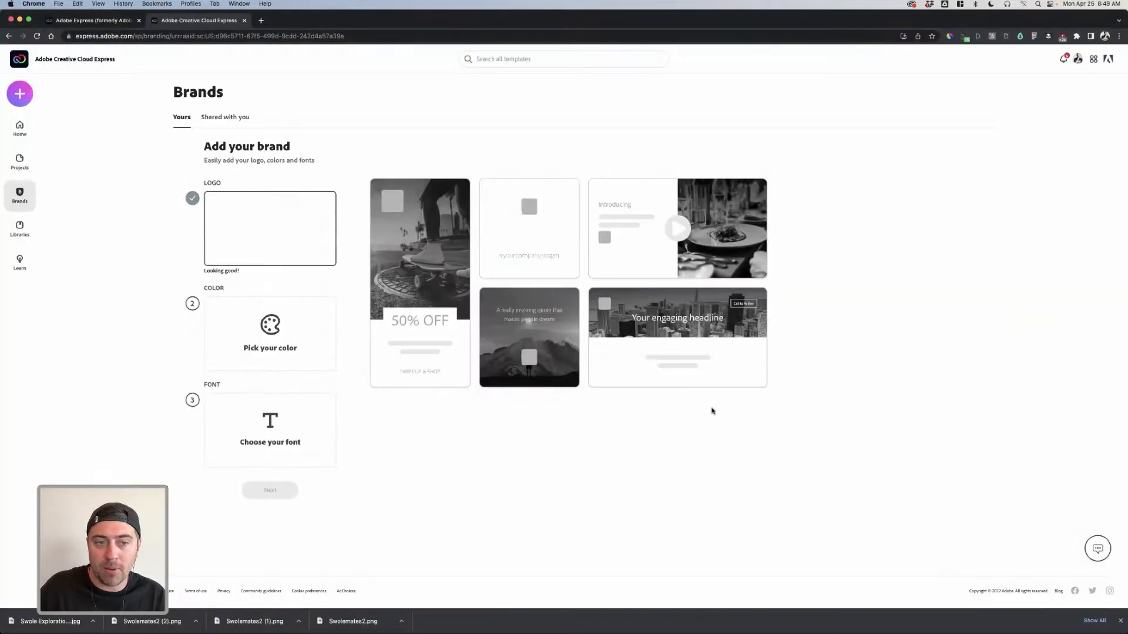
Step: Set the brand colour to the logo's pink, #EFB7B8, and save it
left_click(272, 325)
left_click(354, 280)
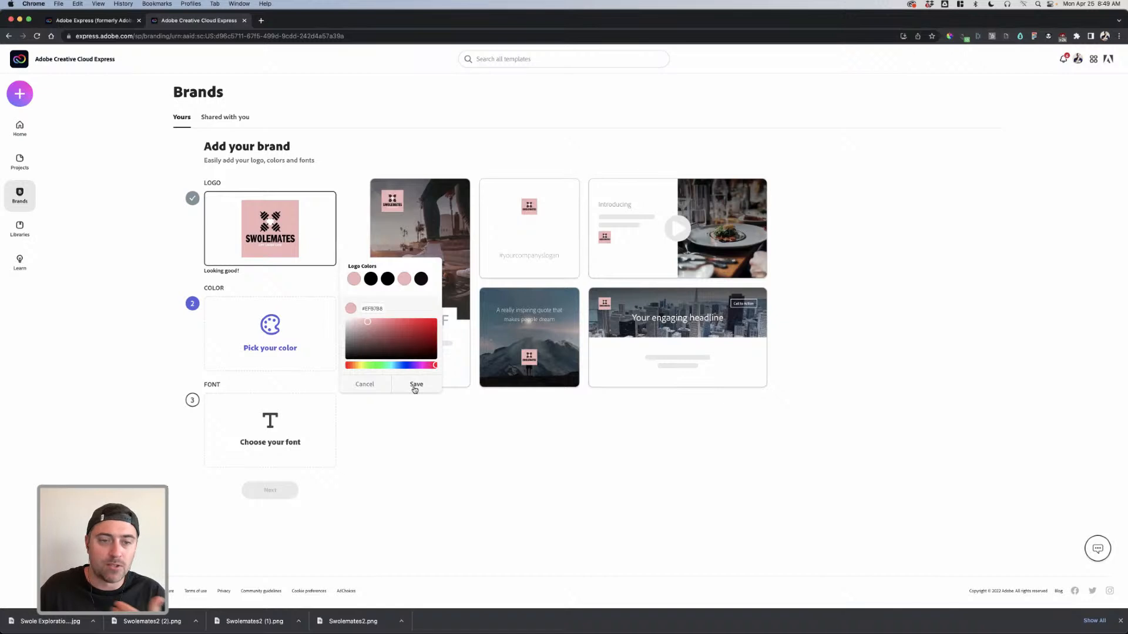
mouse_move(368, 323)
left_mouse_down()
mouse_move(444, 336)
mouse_move(445, 324)
left_mouse_up()
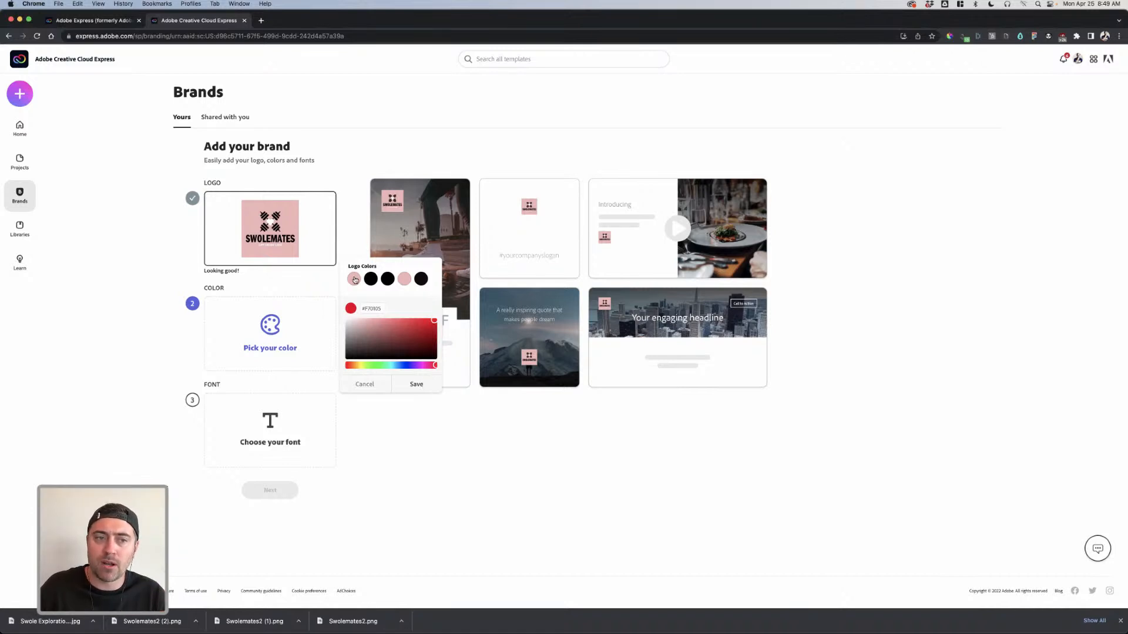
left_click(354, 279)
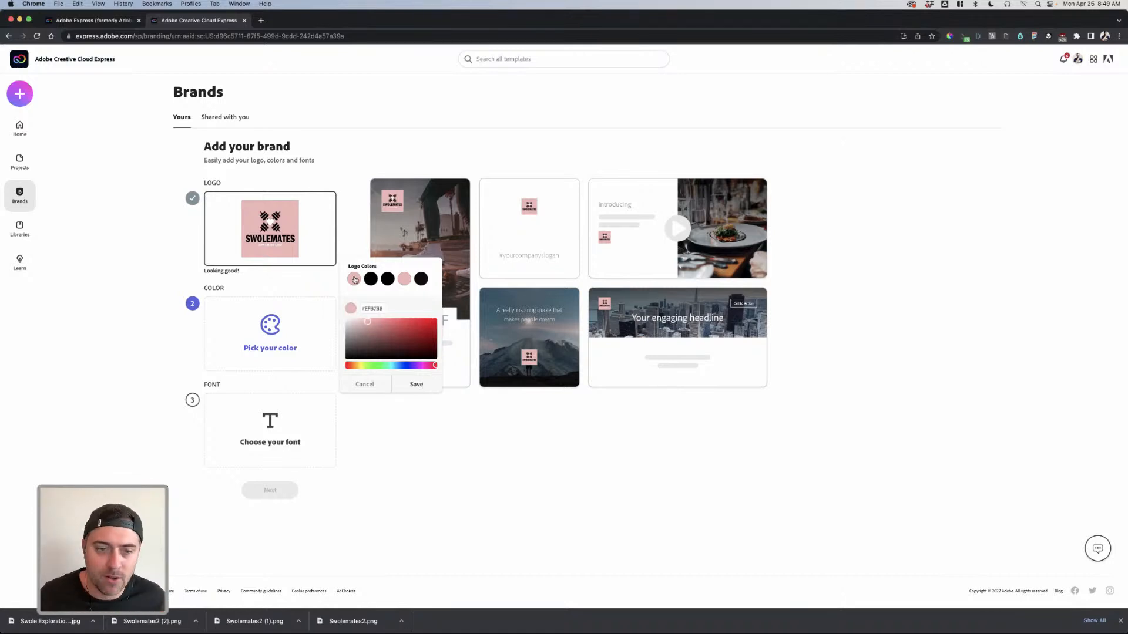
left_click(416, 384)
Step: Choose Futura PT Medium as the brand font
left_click(297, 412)
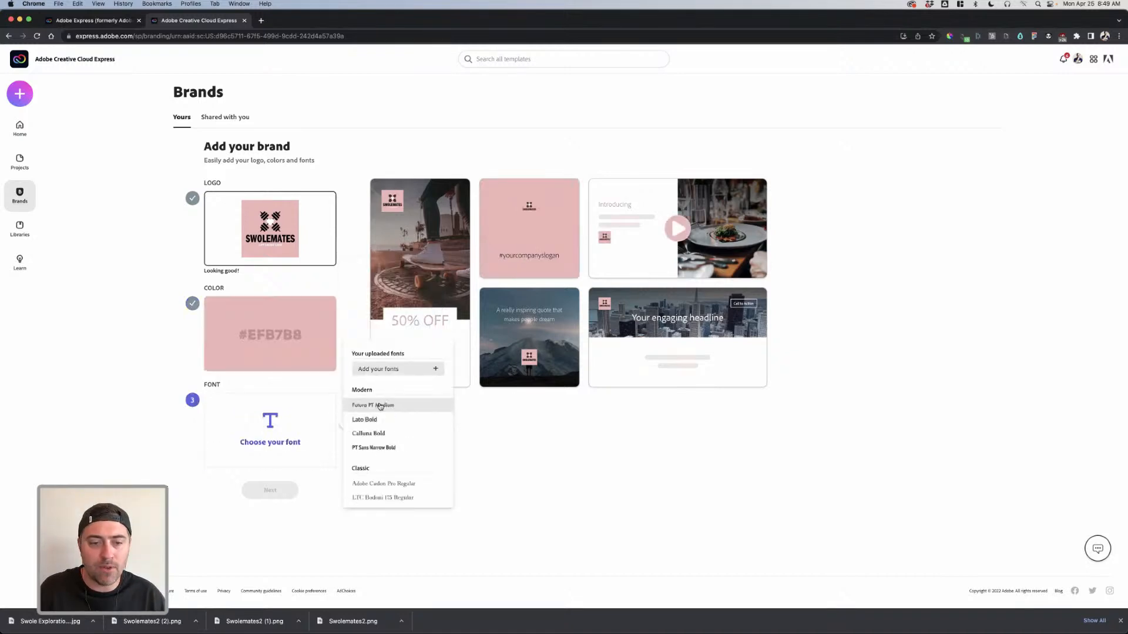
scroll(426, 432, "down", 1)
scroll(423, 427, "up", 1)
left_click(400, 386)
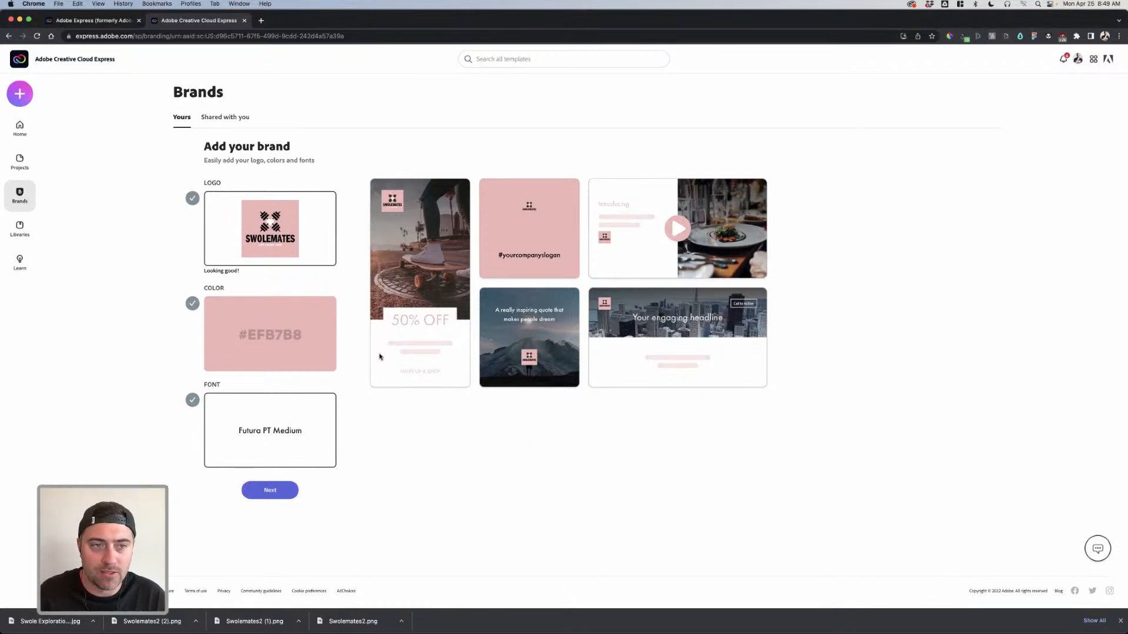
Step: Name the brand "Swolemates2" and create it
left_click(270, 490)
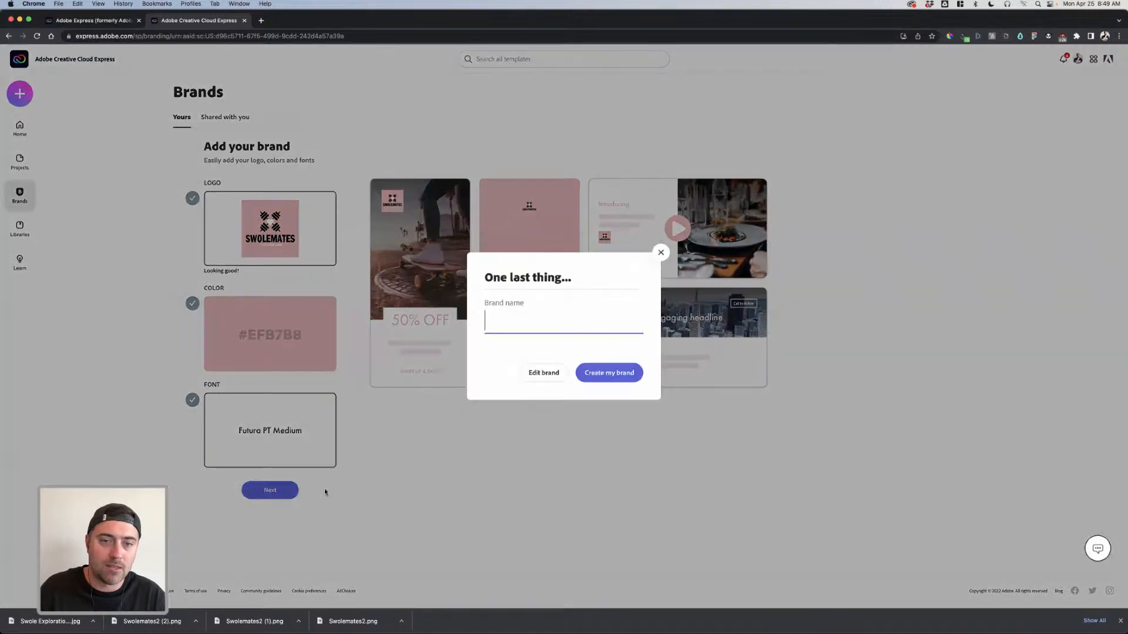
type("Swolemates2")
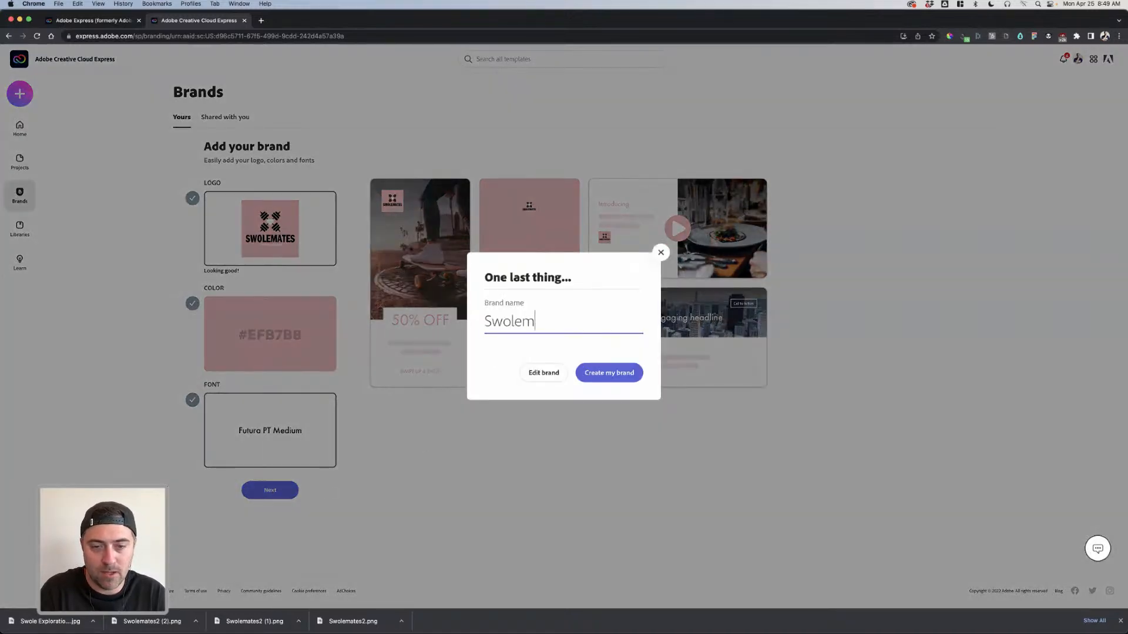
key("Return")
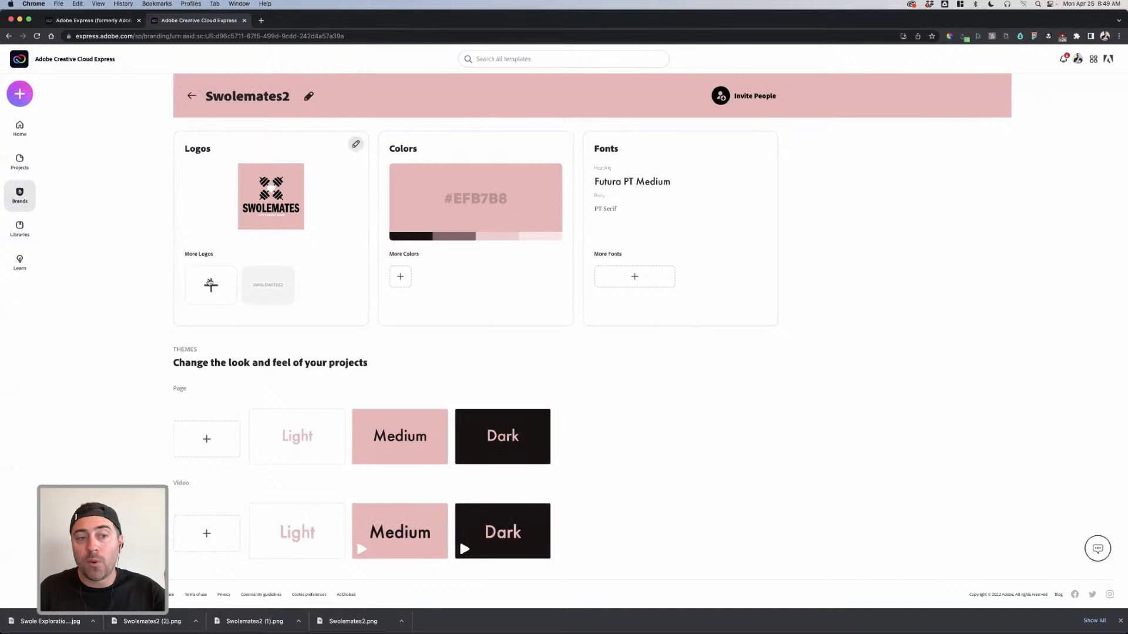
Step: Add "Swolemates2 (1).png", the black logo with the white heart, to the brand's additional logos
left_click(210, 284)
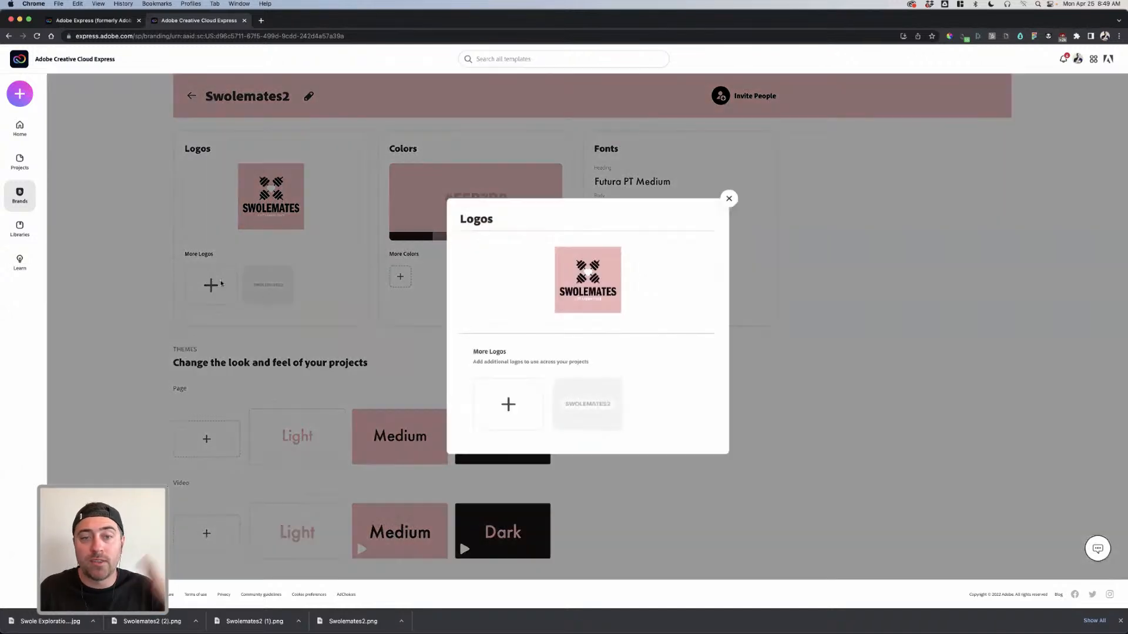
left_click(522, 404)
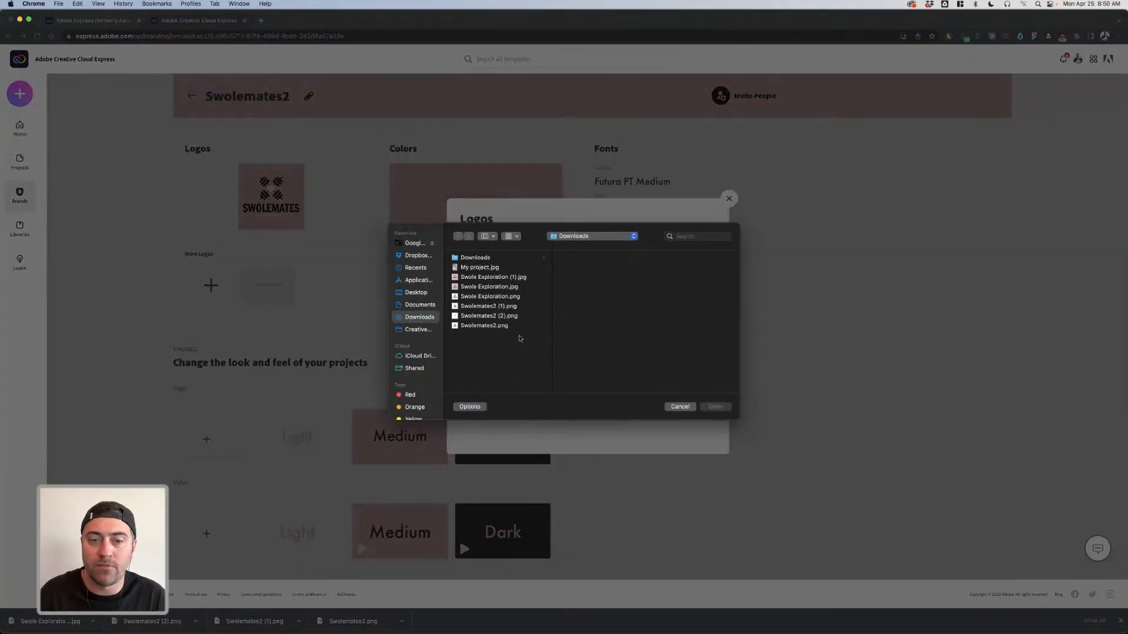
left_click(475, 306)
left_click(480, 296)
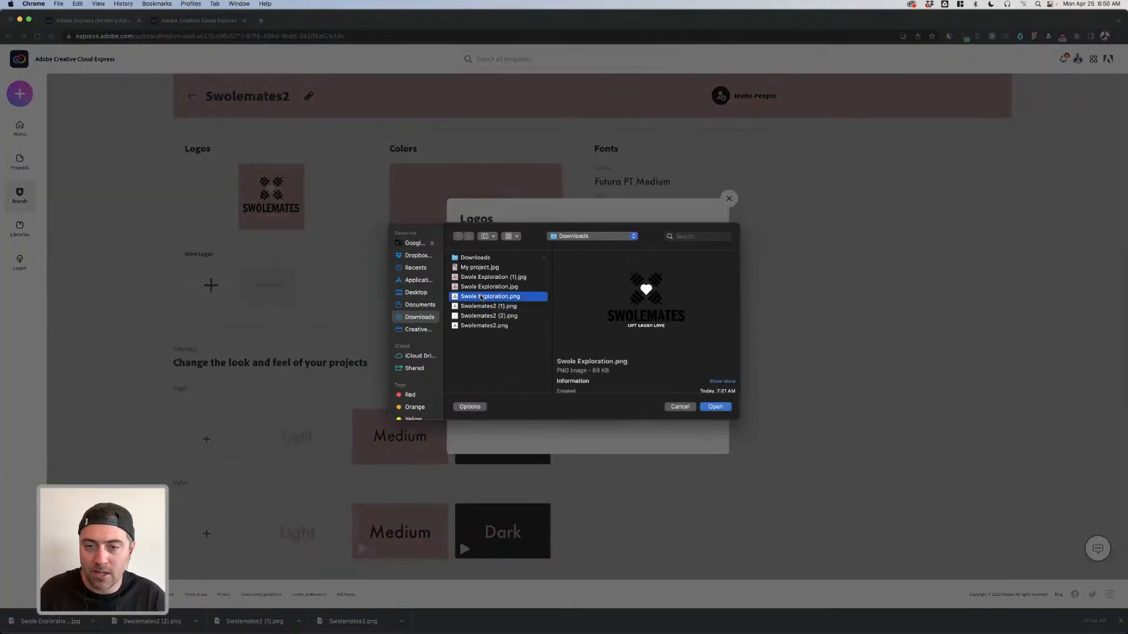
left_click(485, 306)
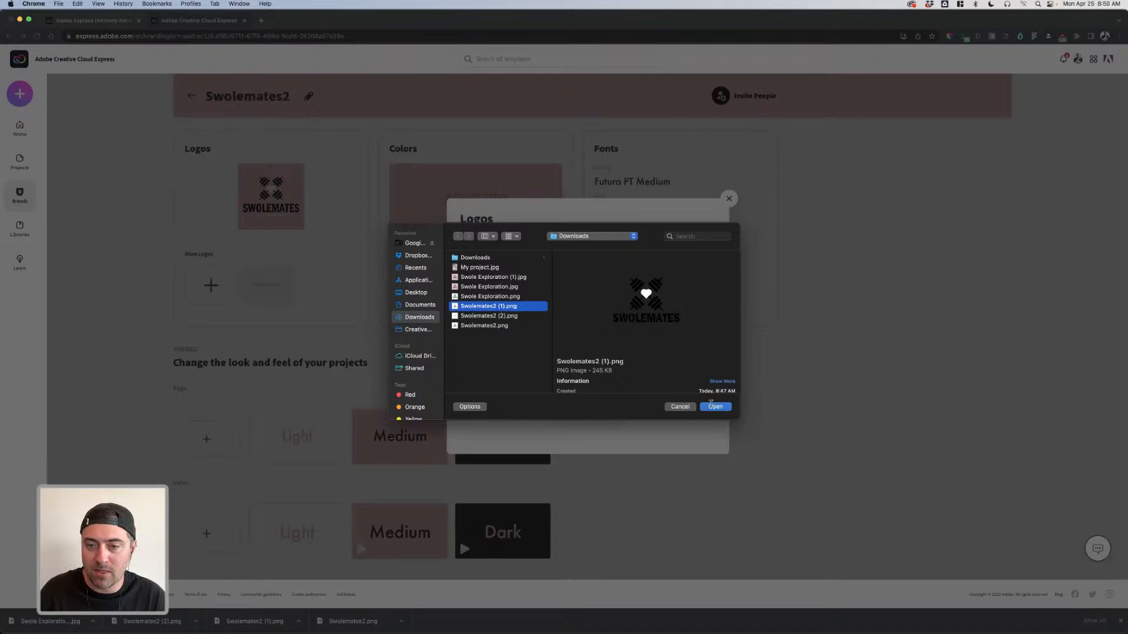
left_click(714, 408)
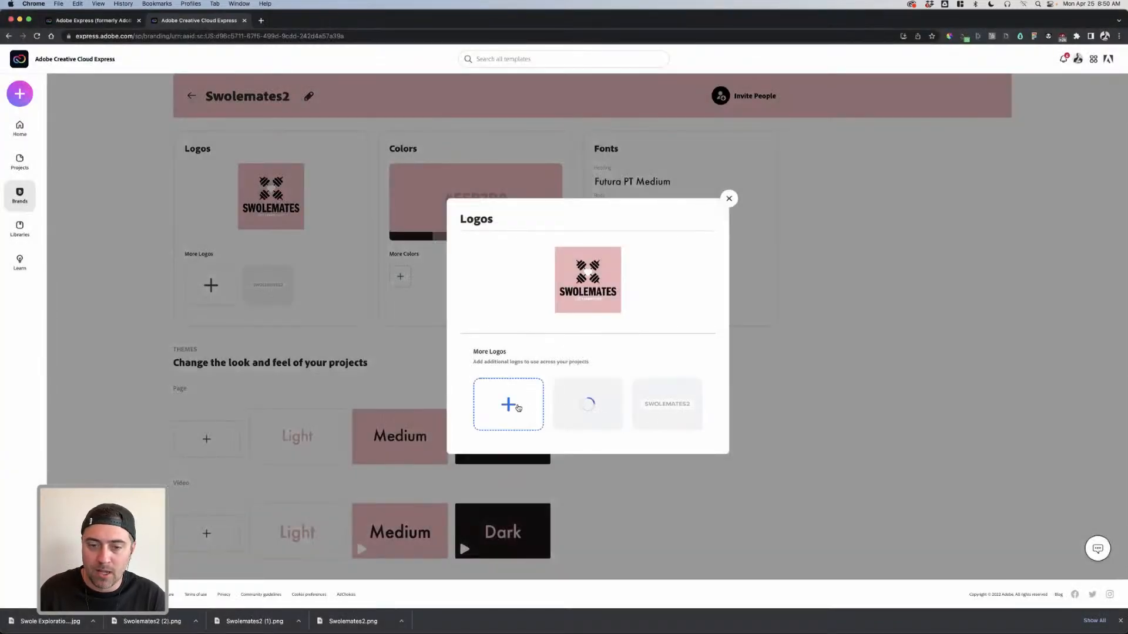
Step: Compare the downloaded logo files and add "Swolemates2 (2).png", the white version with the black heart, to the brand's additional logos
left_click(517, 408)
left_click(483, 317)
left_click(480, 298)
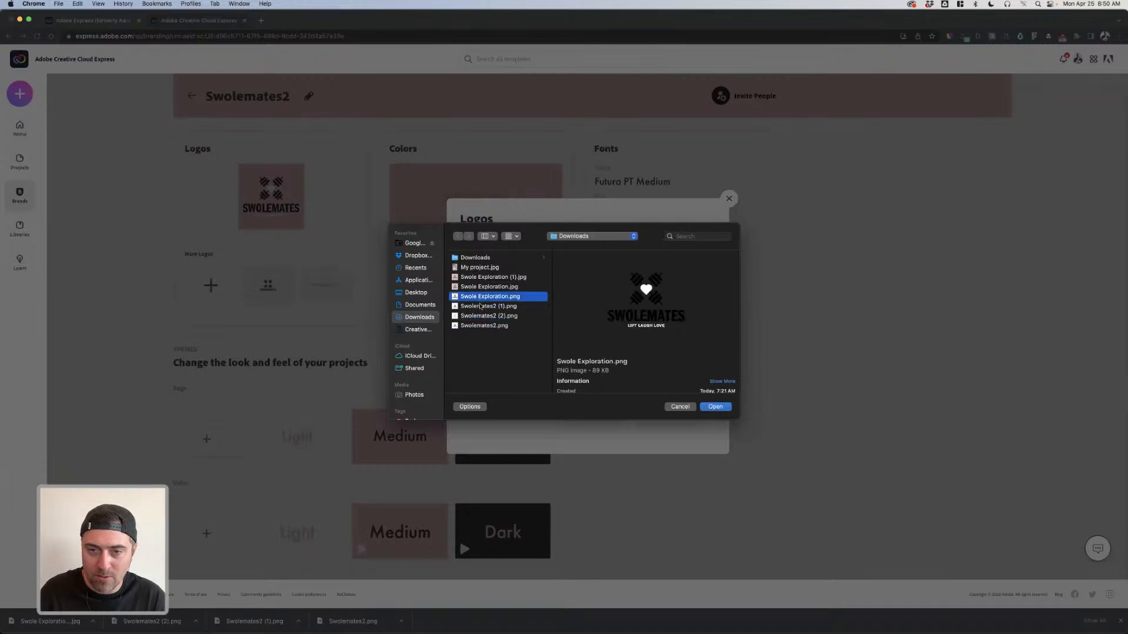
left_click(480, 288)
left_click(480, 278)
left_click(476, 286)
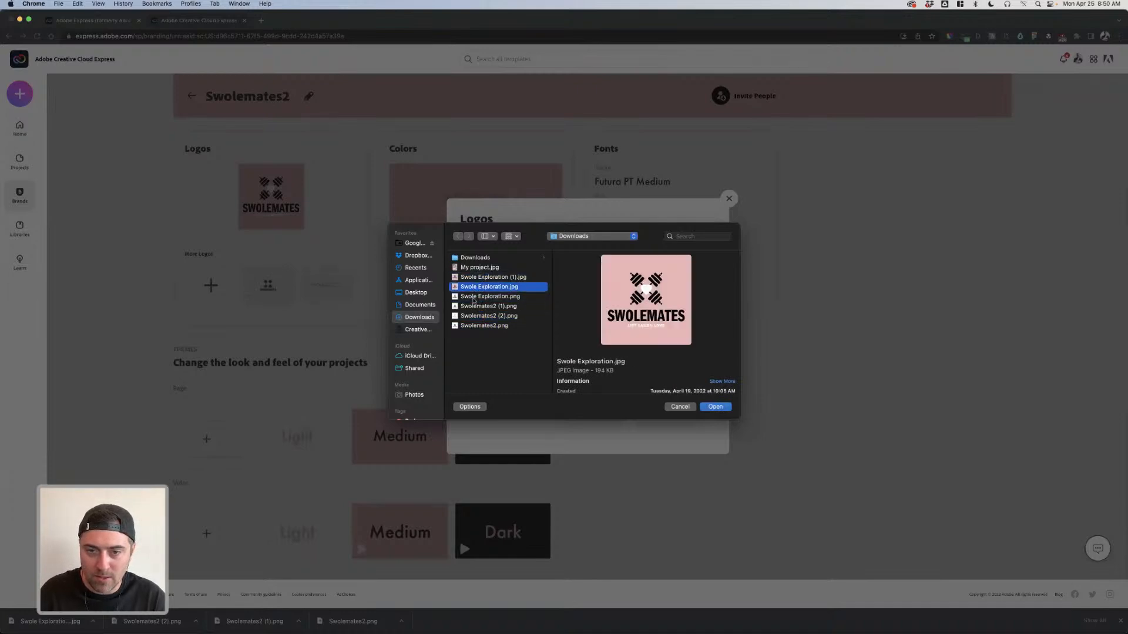
left_click(474, 296)
left_click(475, 306)
left_click(475, 317)
left_click(475, 326)
left_click(476, 317)
left_click(715, 406)
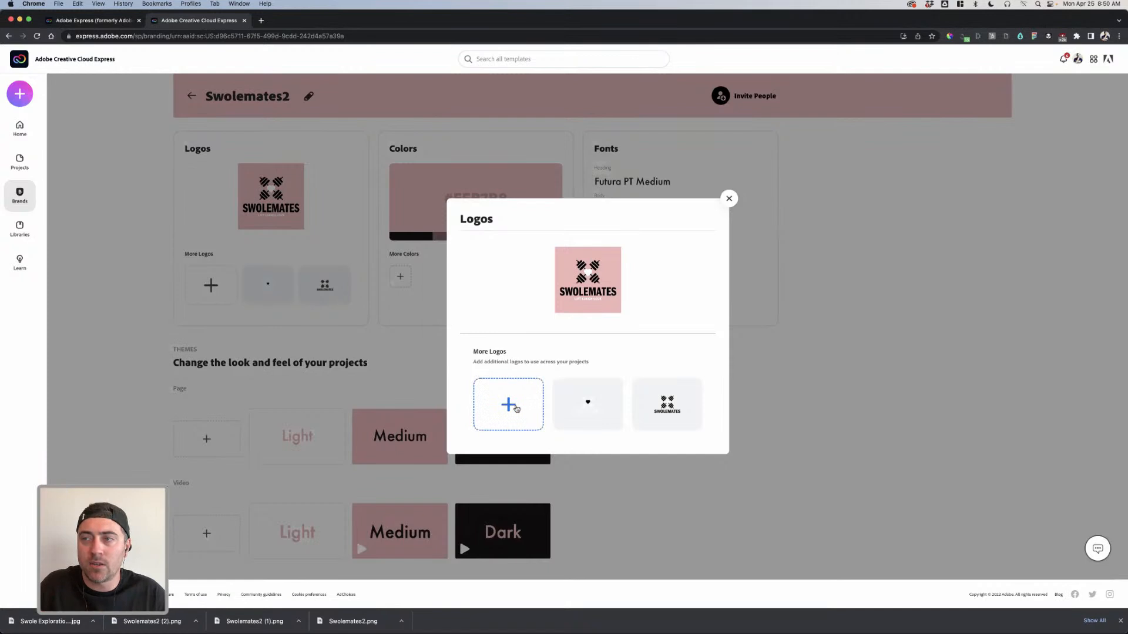
Step: Add a sky blue to the brand's additional colors
left_click(728, 201)
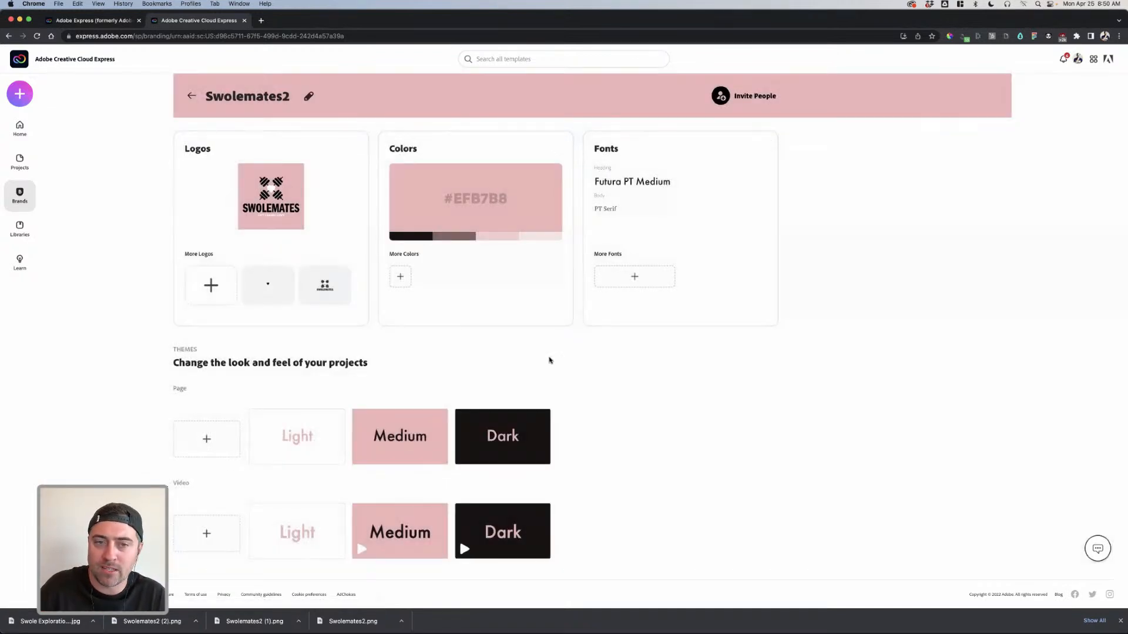
left_click(405, 278)
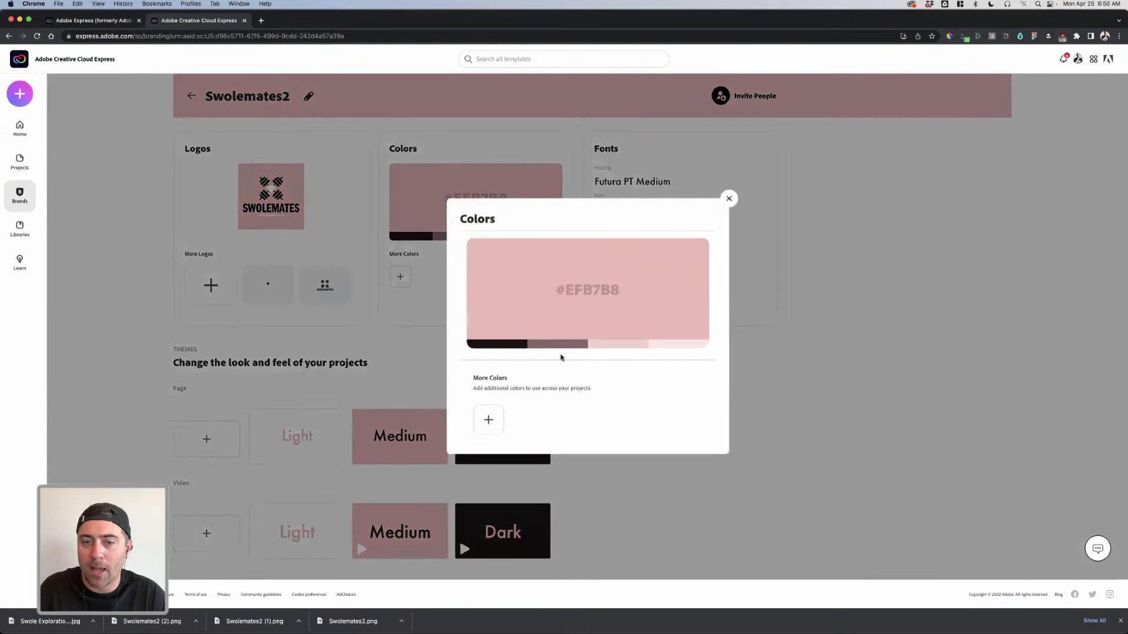
left_click(488, 419)
mouse_move(541, 418)
left_mouse_down()
mouse_move(507, 412)
mouse_move(539, 434)
mouse_move(570, 435)
mouse_move(562, 387)
left_mouse_up()
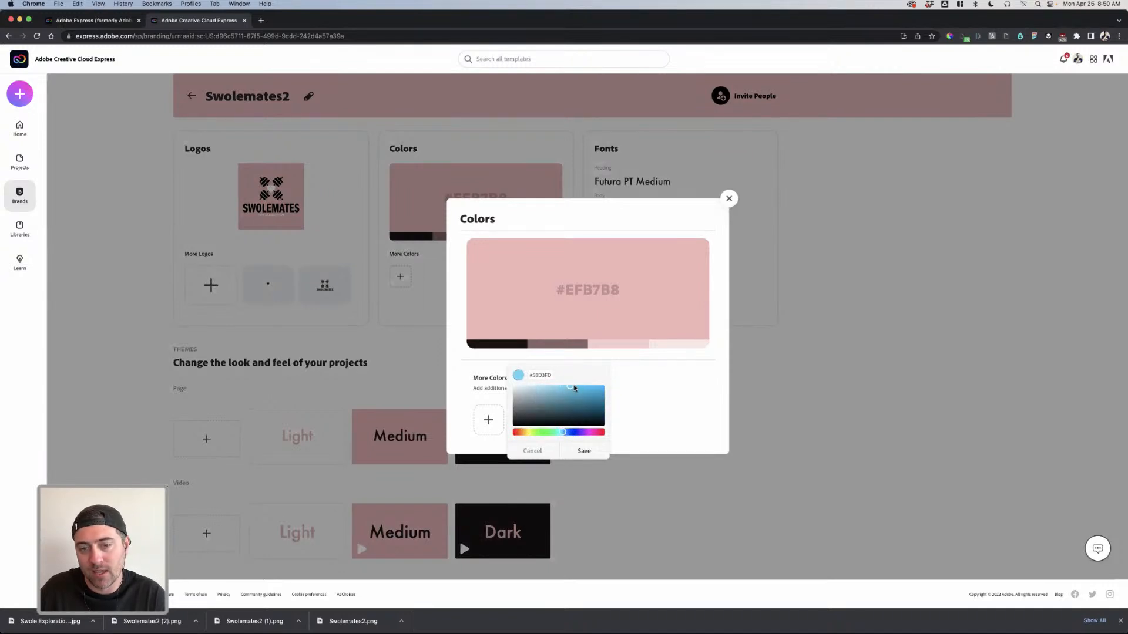
left_click(585, 451)
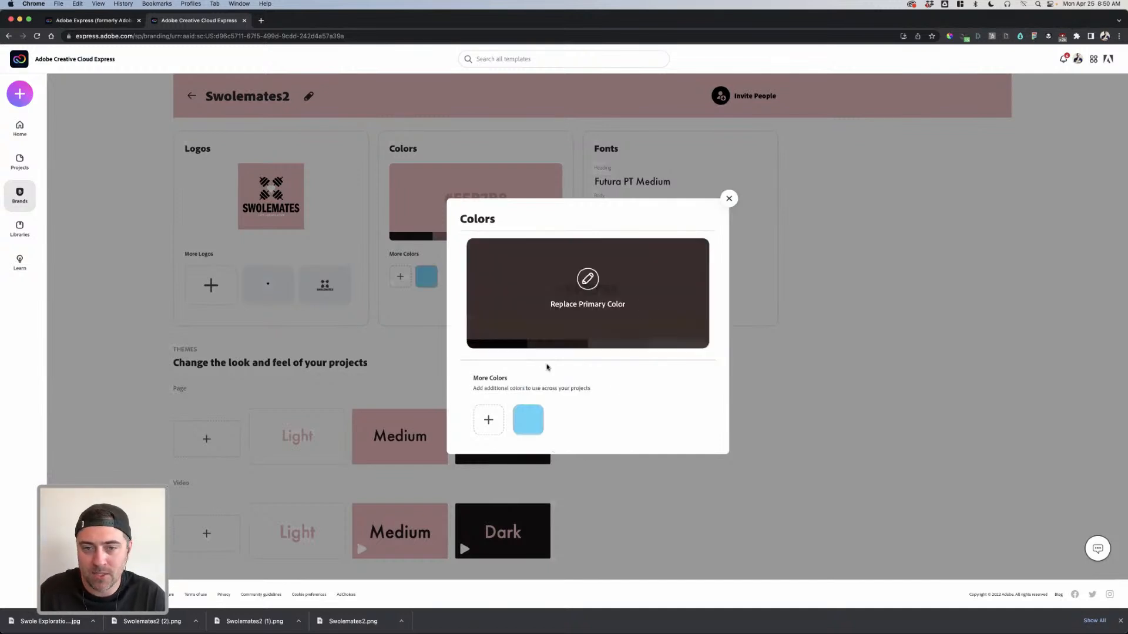
left_click(528, 418)
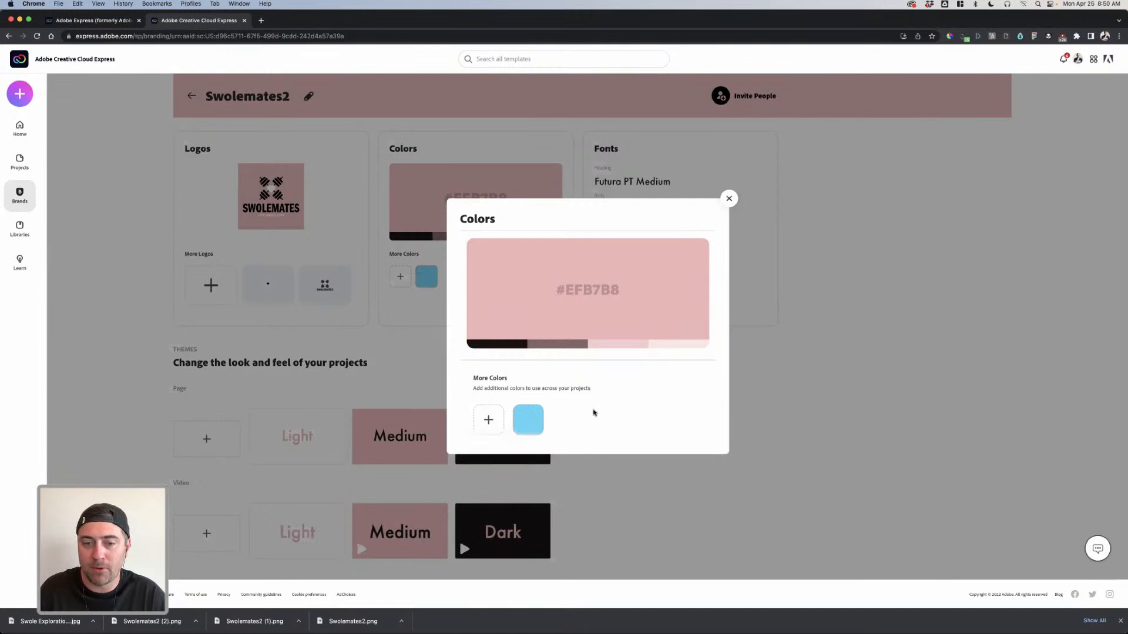
left_click(730, 197)
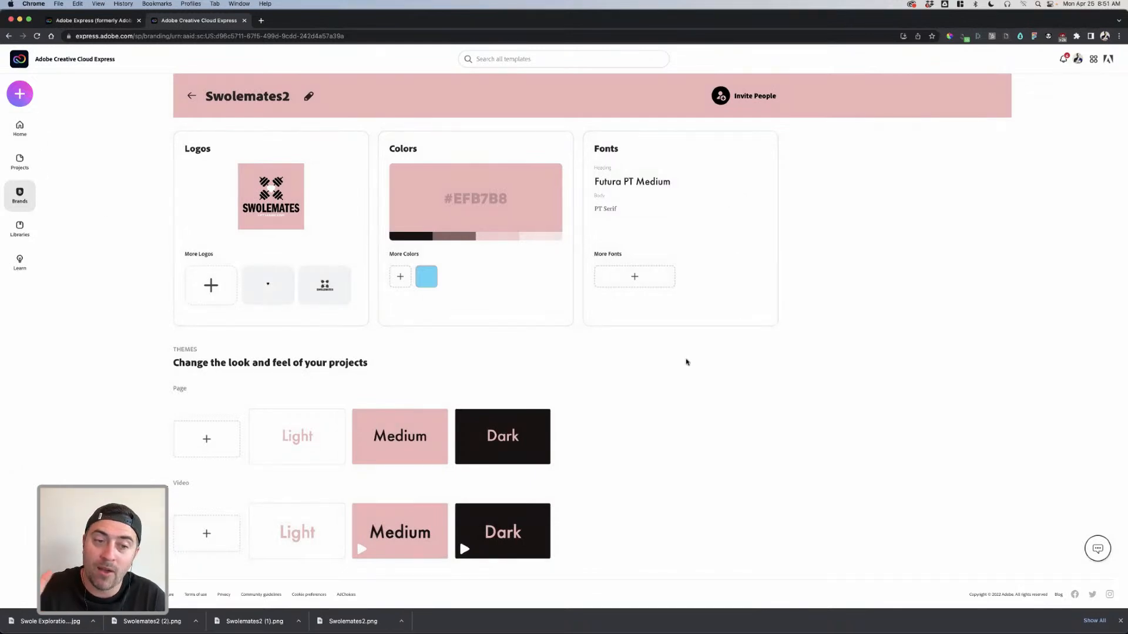
Step: Replace the brand's additional sky blue with a paler light blue
left_click(424, 281)
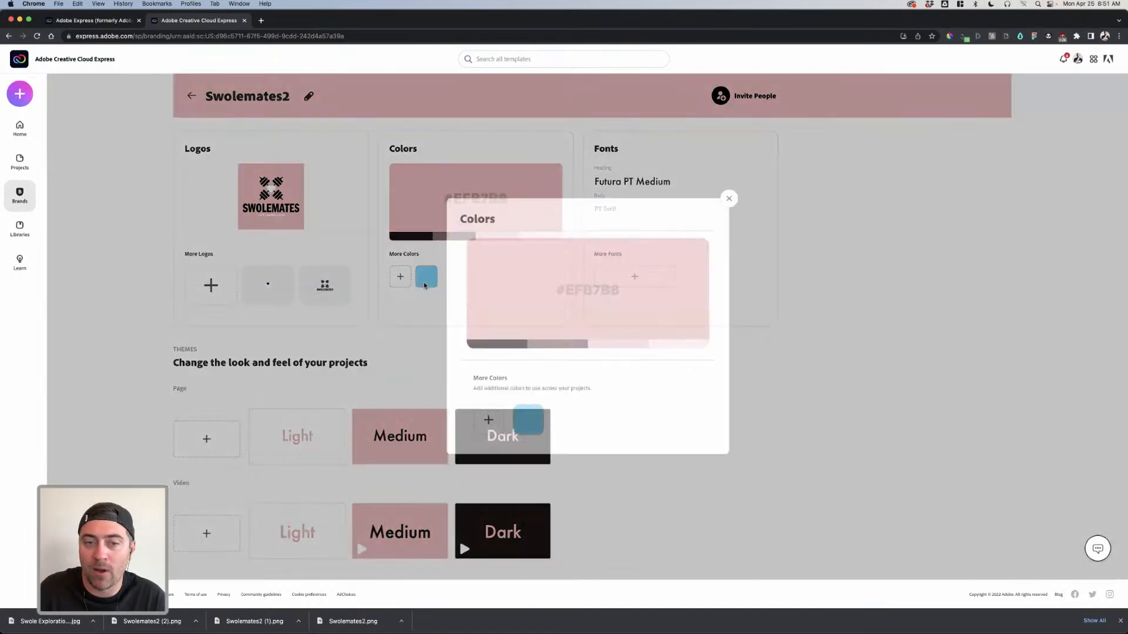
left_click(527, 417)
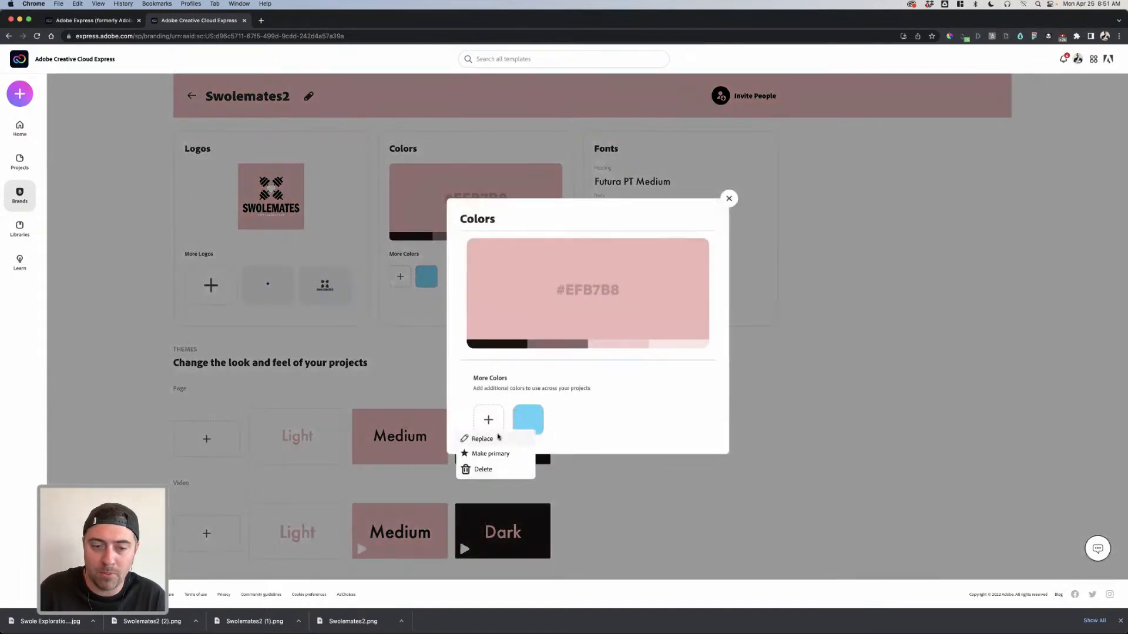
left_click(499, 438)
left_click_drag(603, 385, 588, 379)
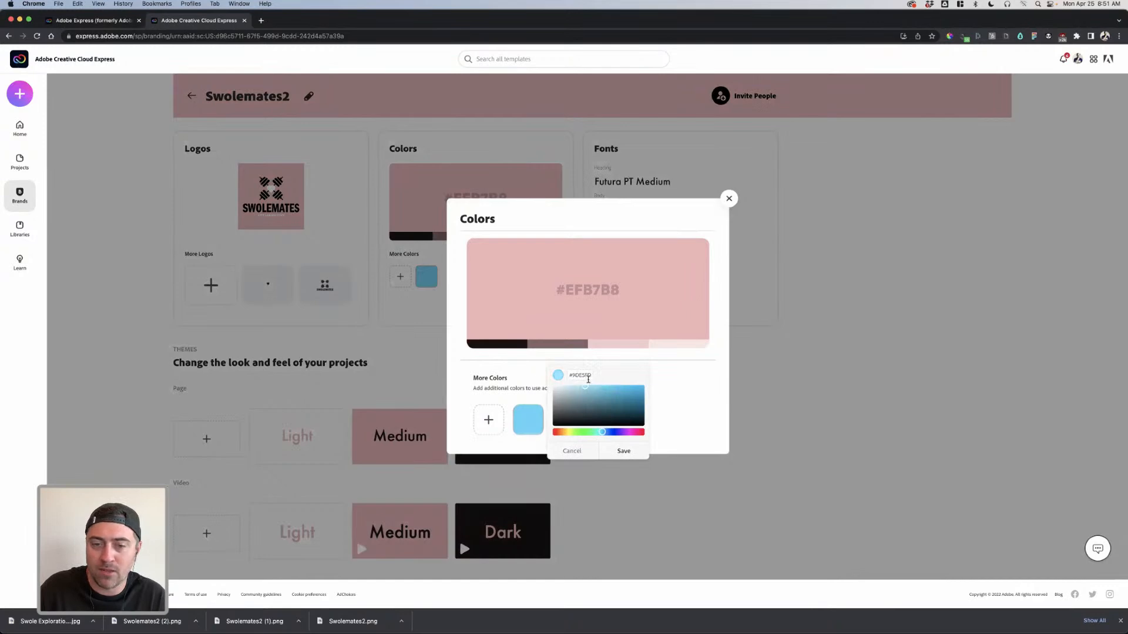
left_click(627, 451)
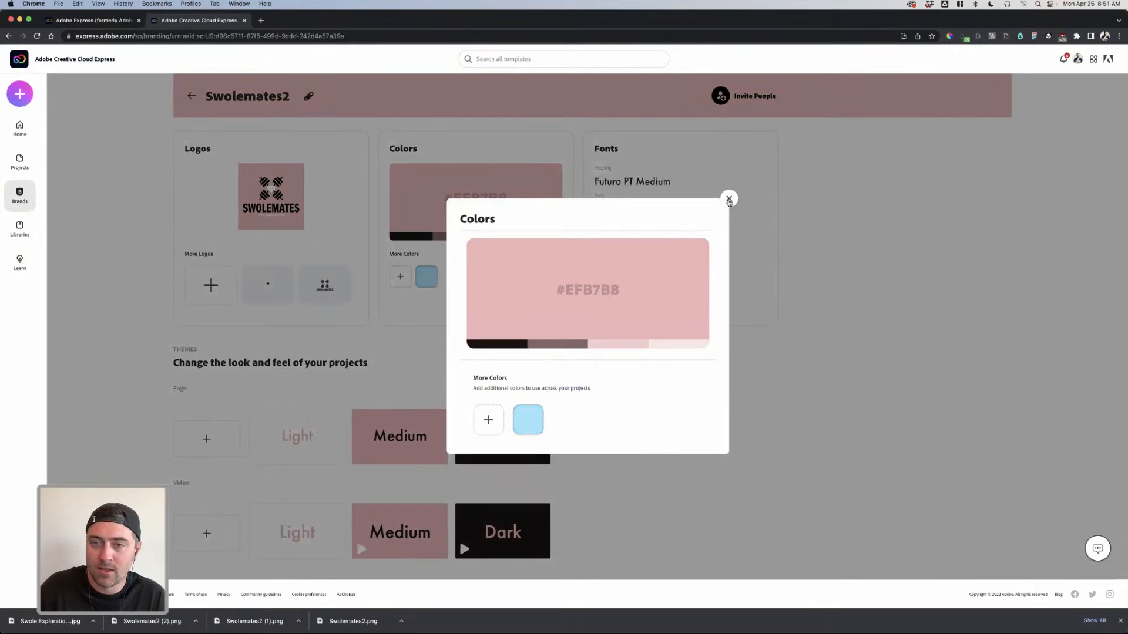
left_click(728, 199)
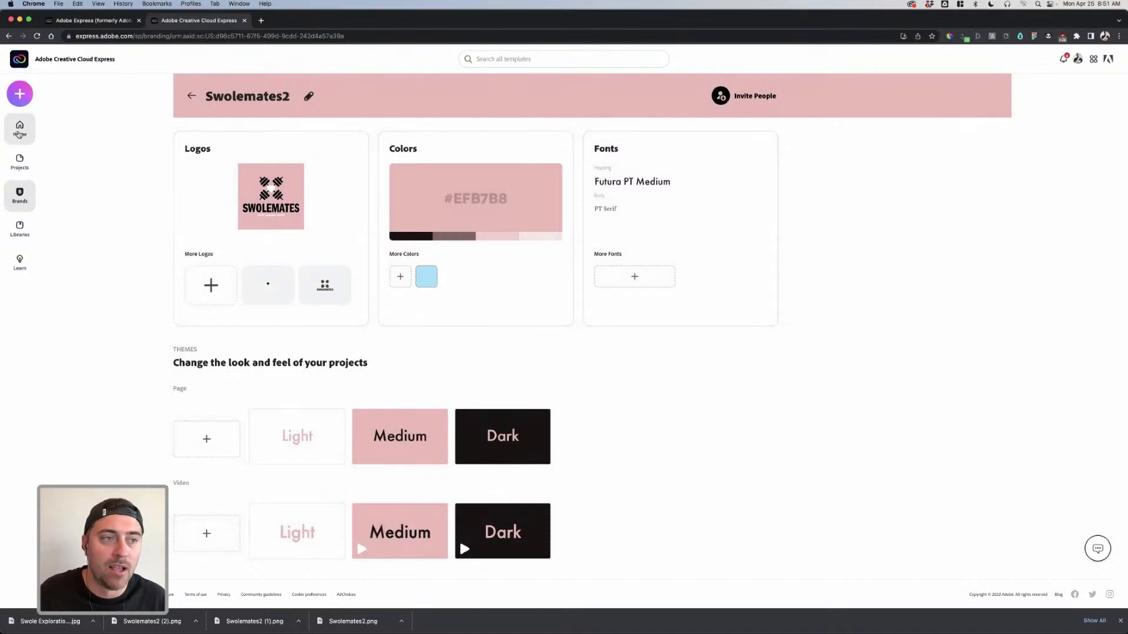
Step: Start a new logo project with a blank canvas instead of a template
left_click(19, 127)
left_click(25, 98)
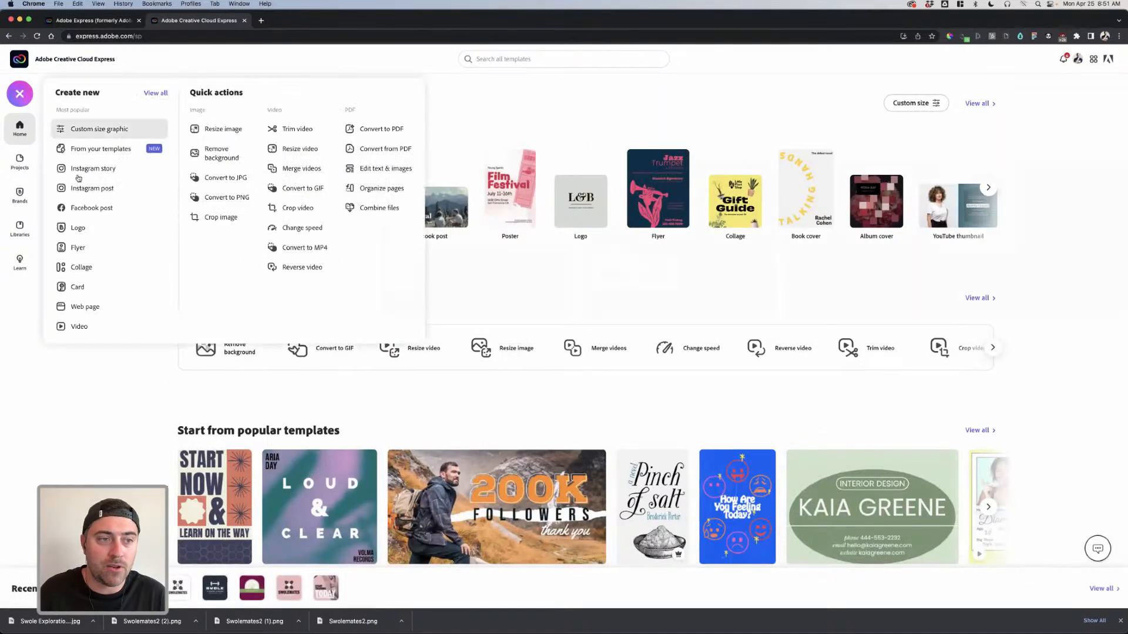
left_click(89, 227)
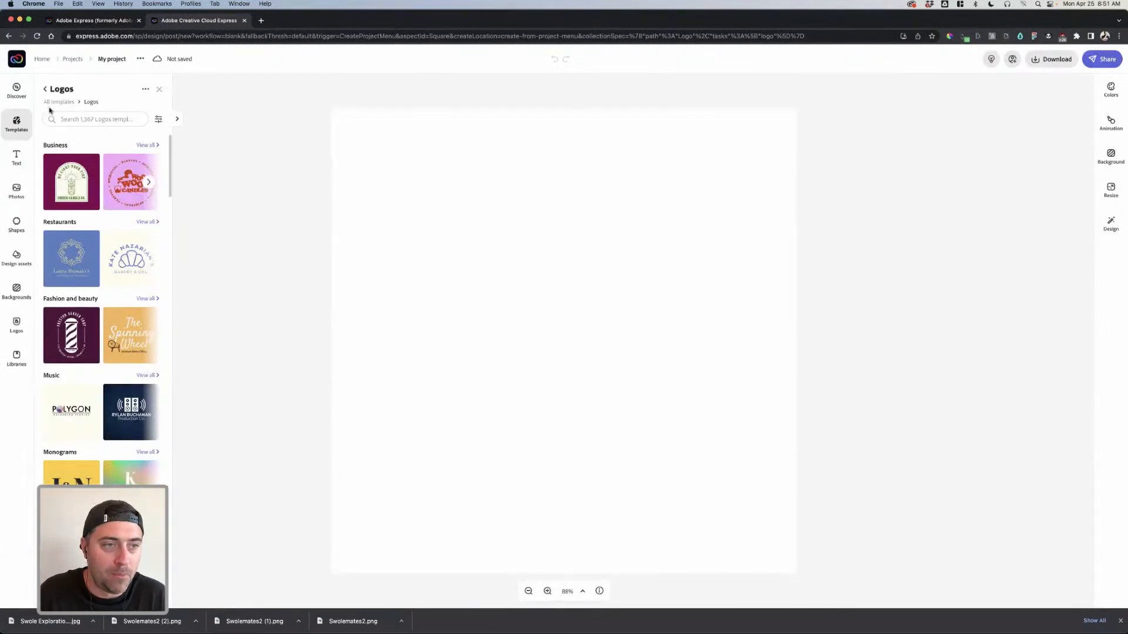
left_click(338, 149)
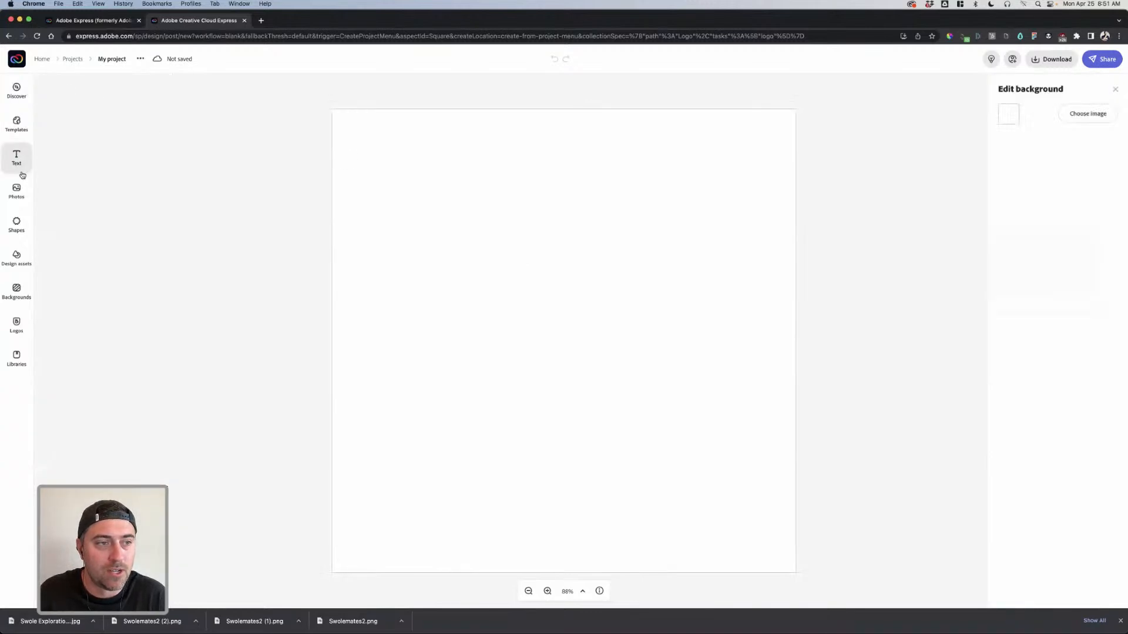
Step: Search the shapes for "train" and place the solid steam locomotive in the upper-left part of the canvas
left_click(19, 230)
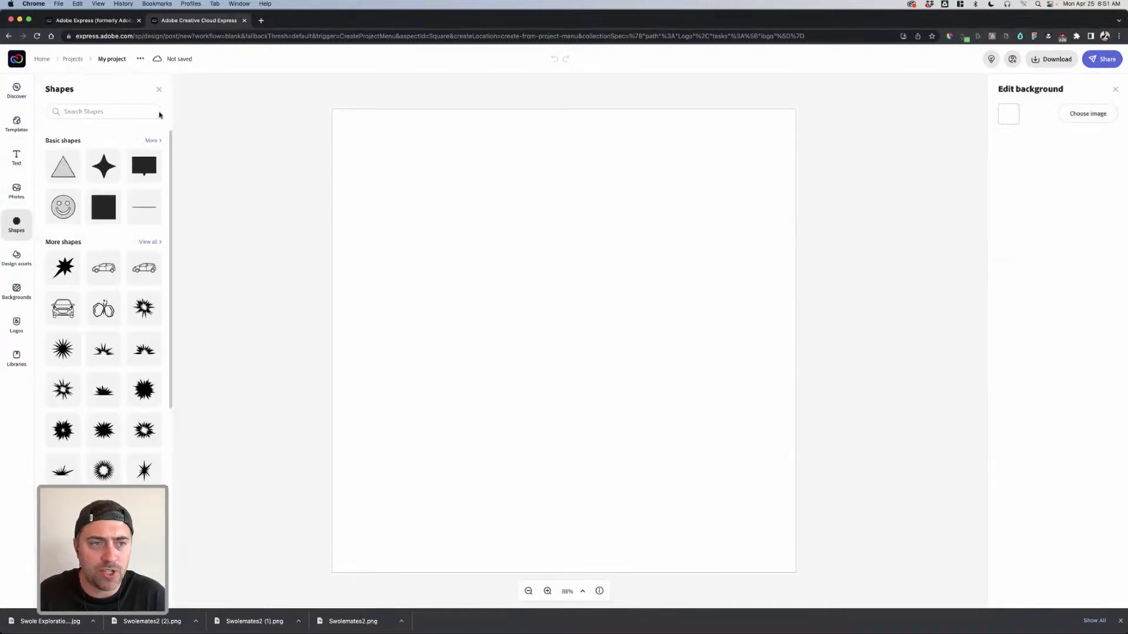
left_click(106, 112)
type("t")
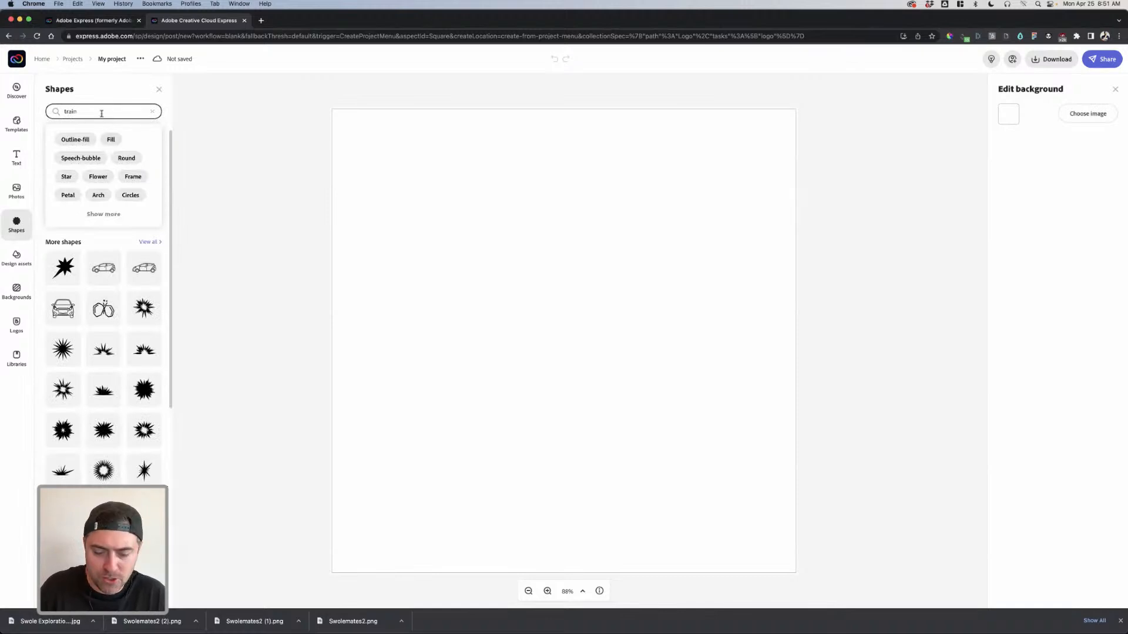
type("rain")
key("Return")
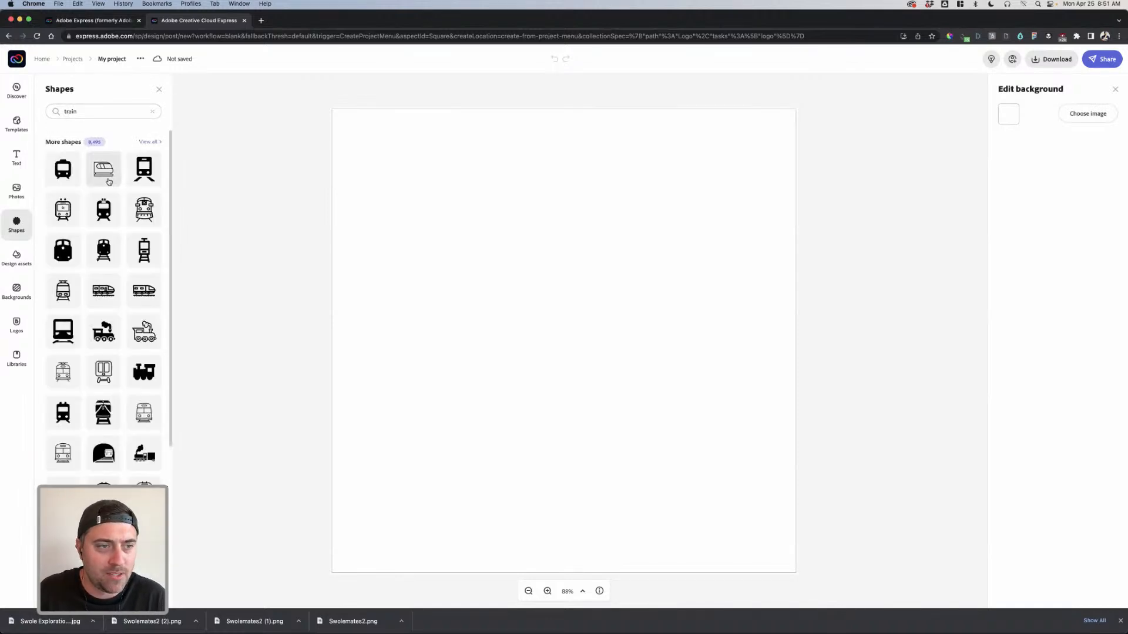
scroll(118, 188, "down", 3)
left_click_drag(107, 238, 442, 256)
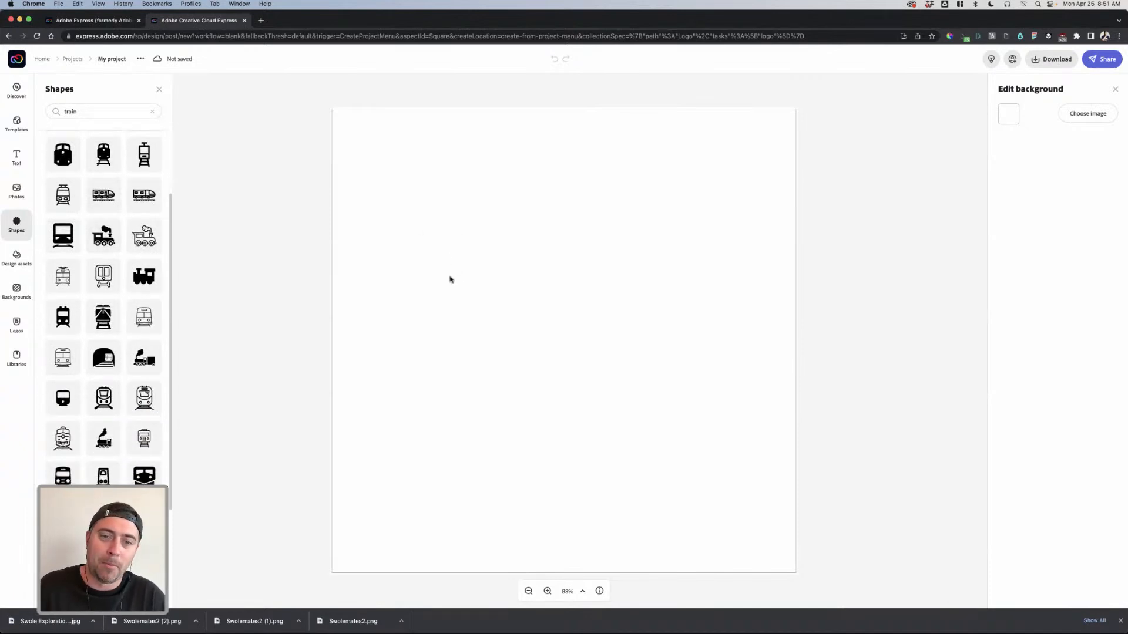
left_click(467, 270)
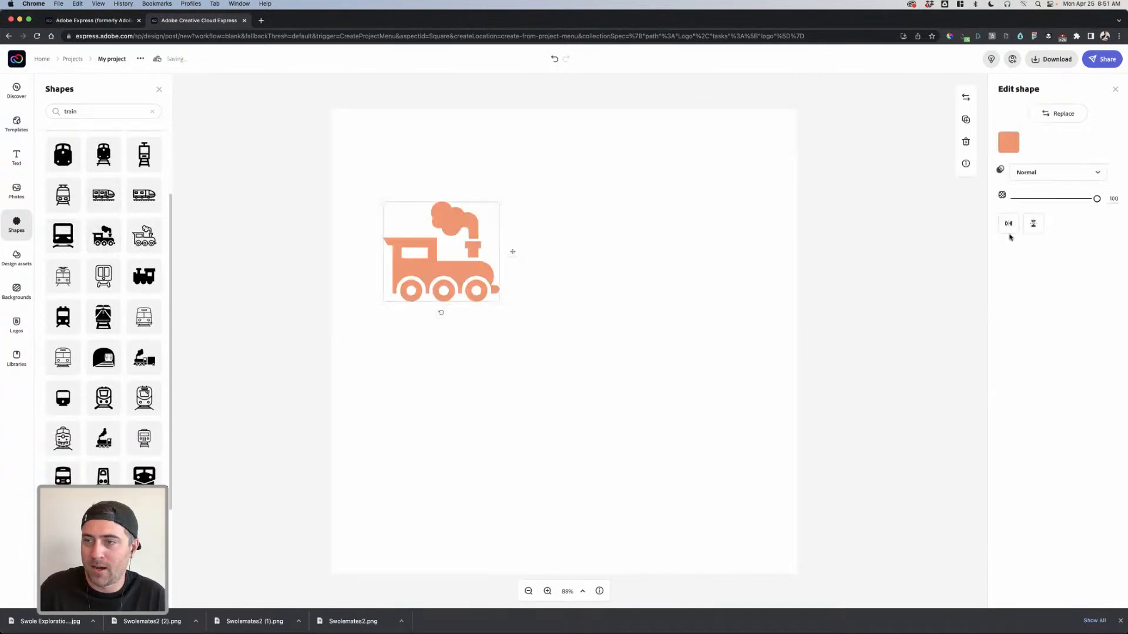
Step: Recolor the locomotive black and flip it horizontally
left_click(1009, 143)
left_click_drag(1037, 313, 998, 356)
left_click(887, 333)
left_click(492, 249)
left_click(462, 267)
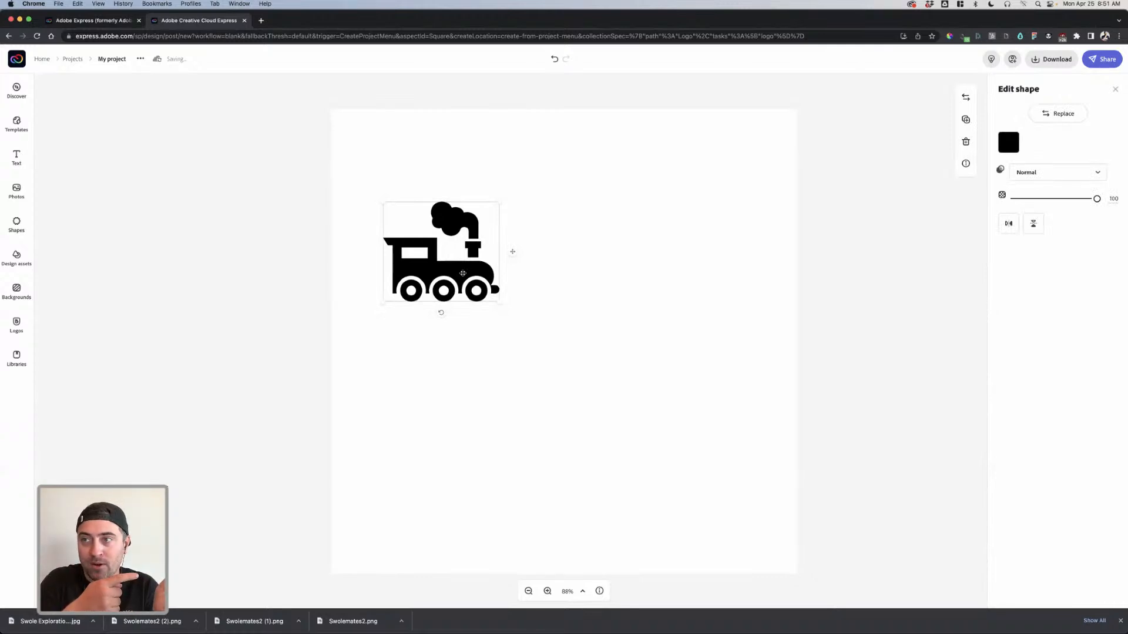
left_click(1008, 225)
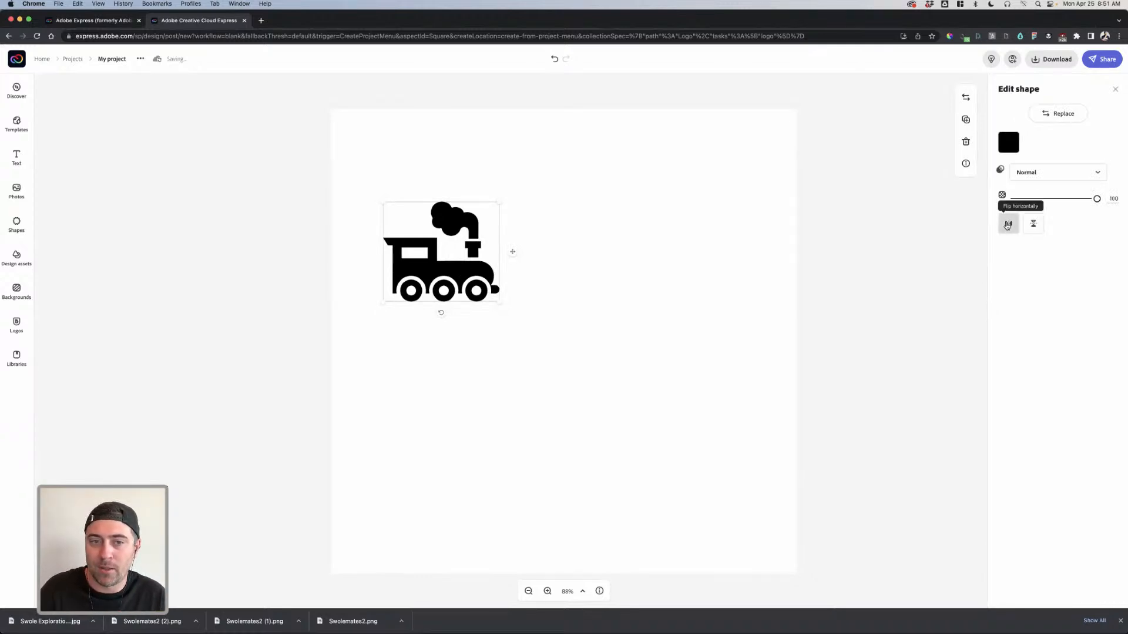
left_click(614, 262)
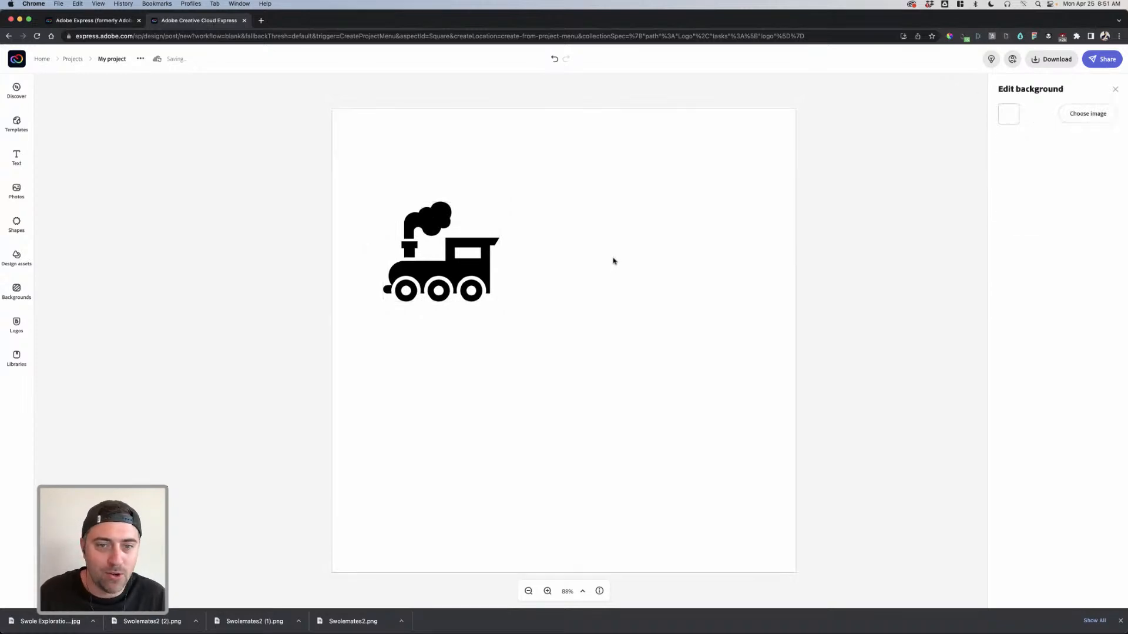
Step: Add a text element to the logo canvas reading "Gain-Train"
left_click(22, 157)
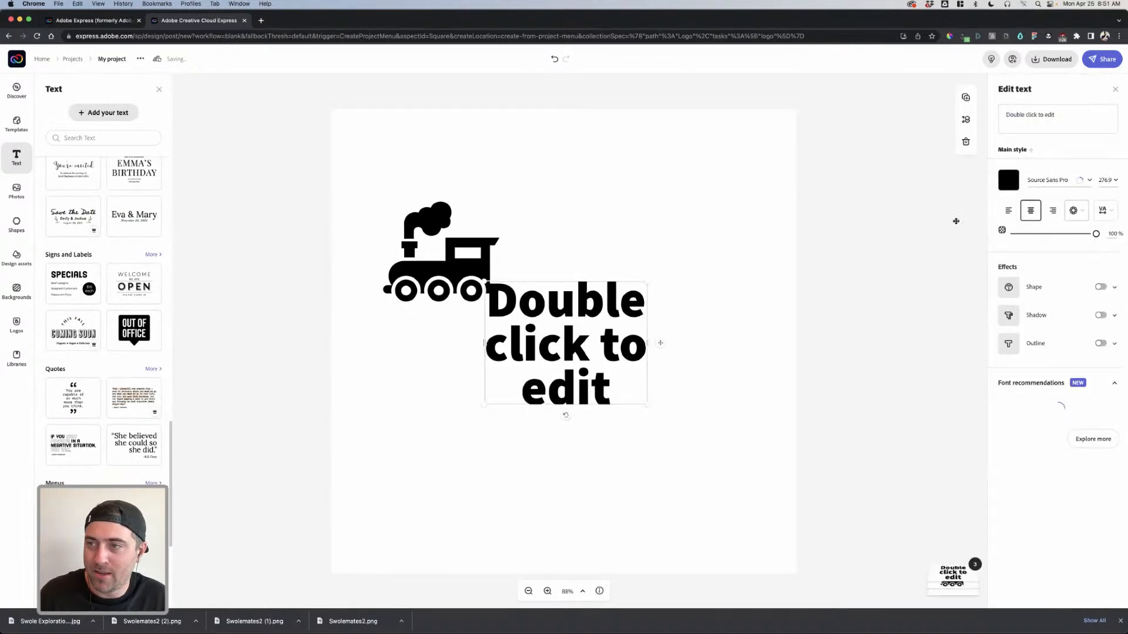
left_click(1052, 121)
key("ctrl+a")
type("Gai")
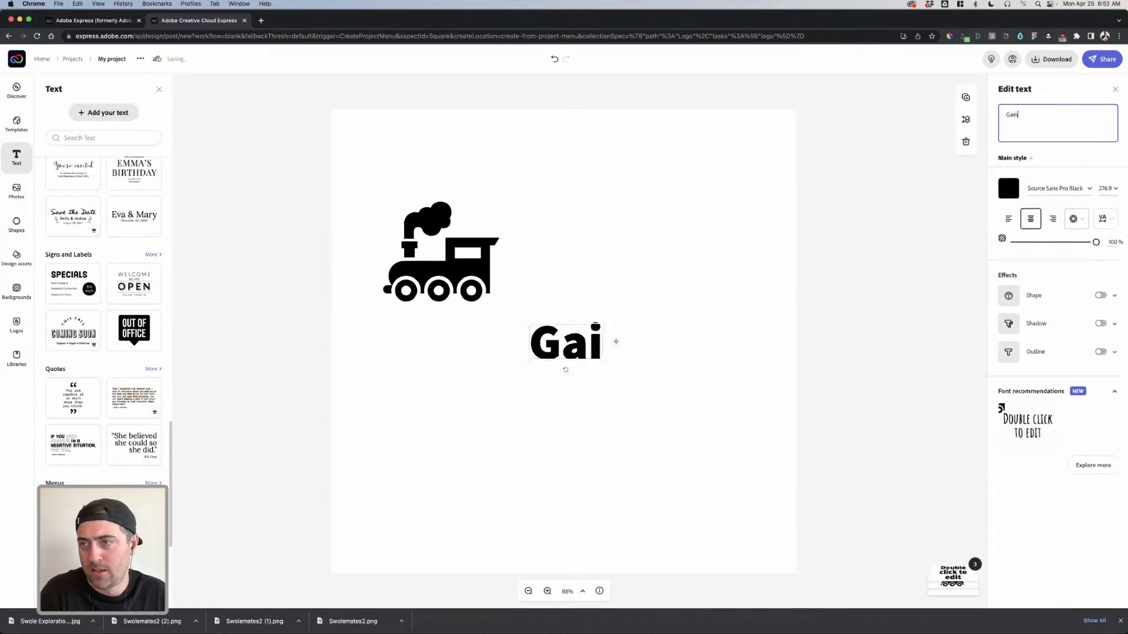
type("n T")
key("BackSpace")
key("BackSpace")
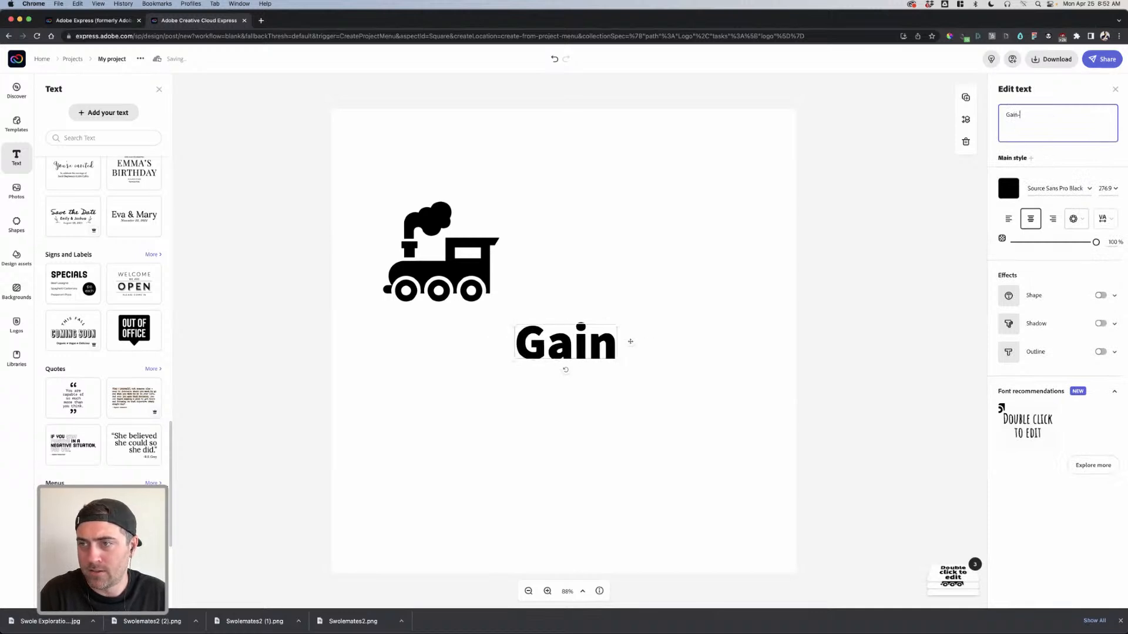
type("-Train")
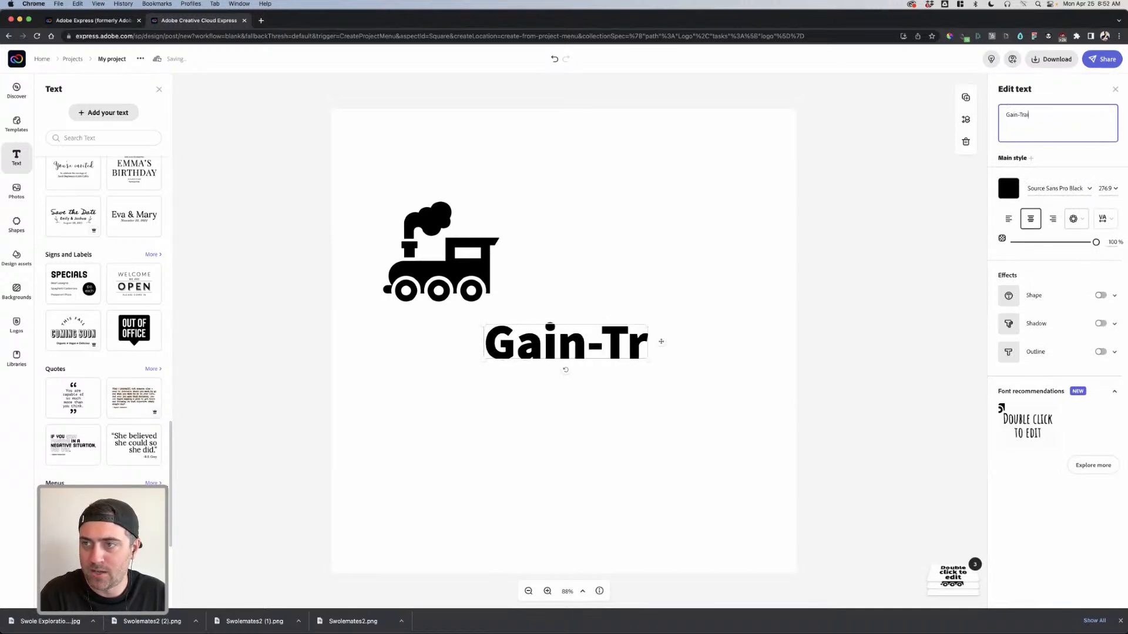
Step: Search the fonts for "franklin" and set the text in the Demi style of the six-font "FranklinGothic URW C…" family
left_click(1061, 193)
type("franklin")
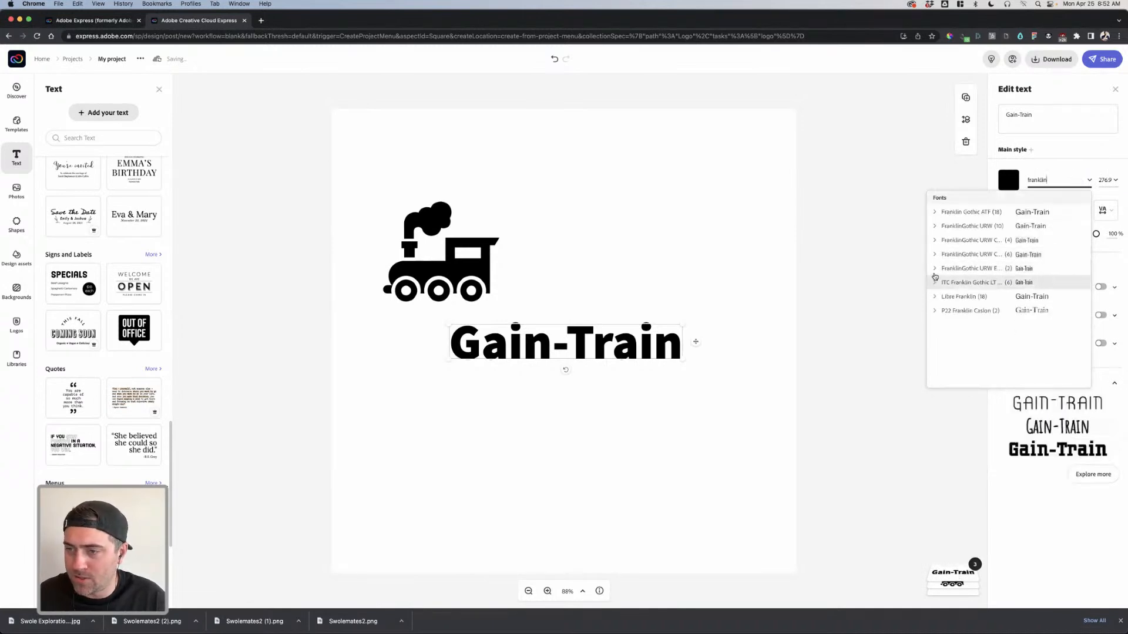
left_click(934, 254)
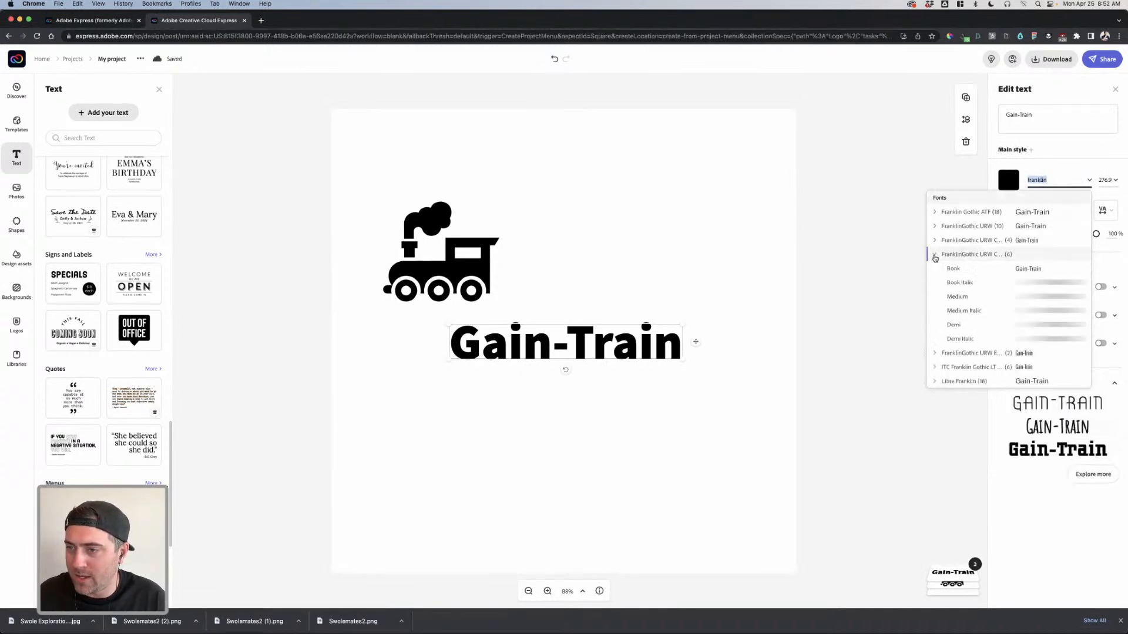
left_click(962, 326)
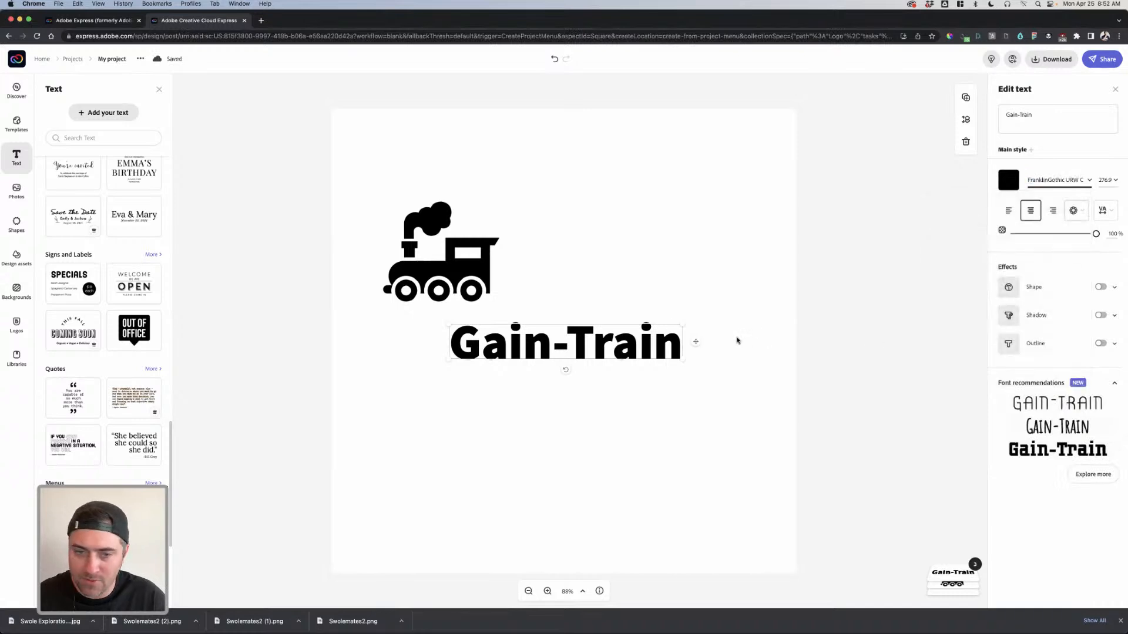
left_click(599, 353)
left_click(598, 354)
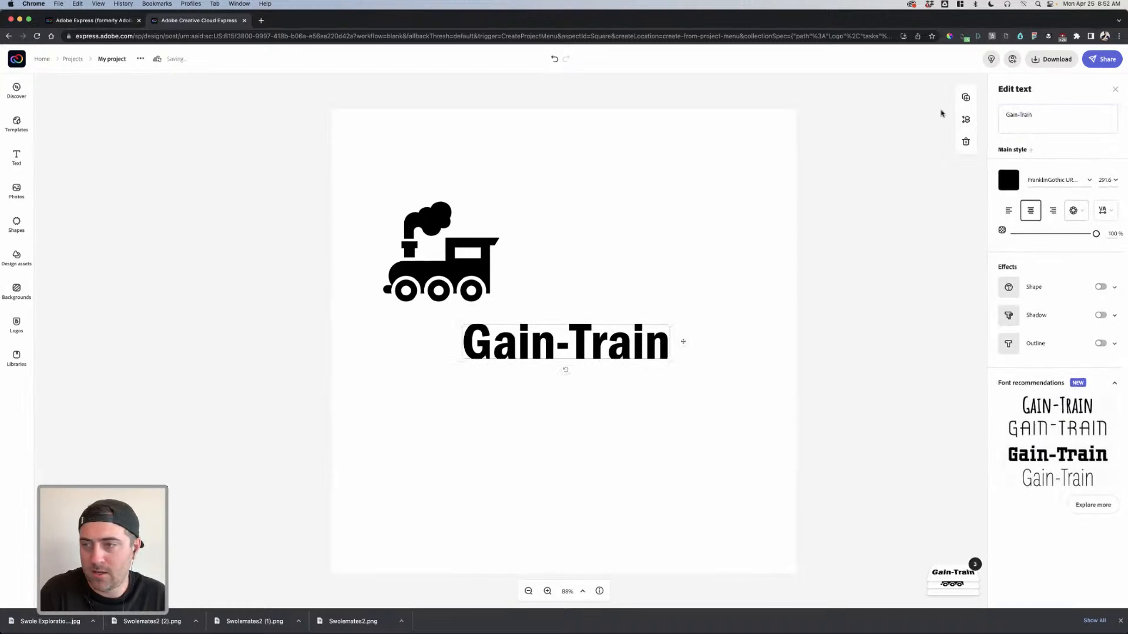
Step: Rewrite the logo text in capitals as "GAIN- TRAIN"
left_click(1027, 115)
key("super+a")
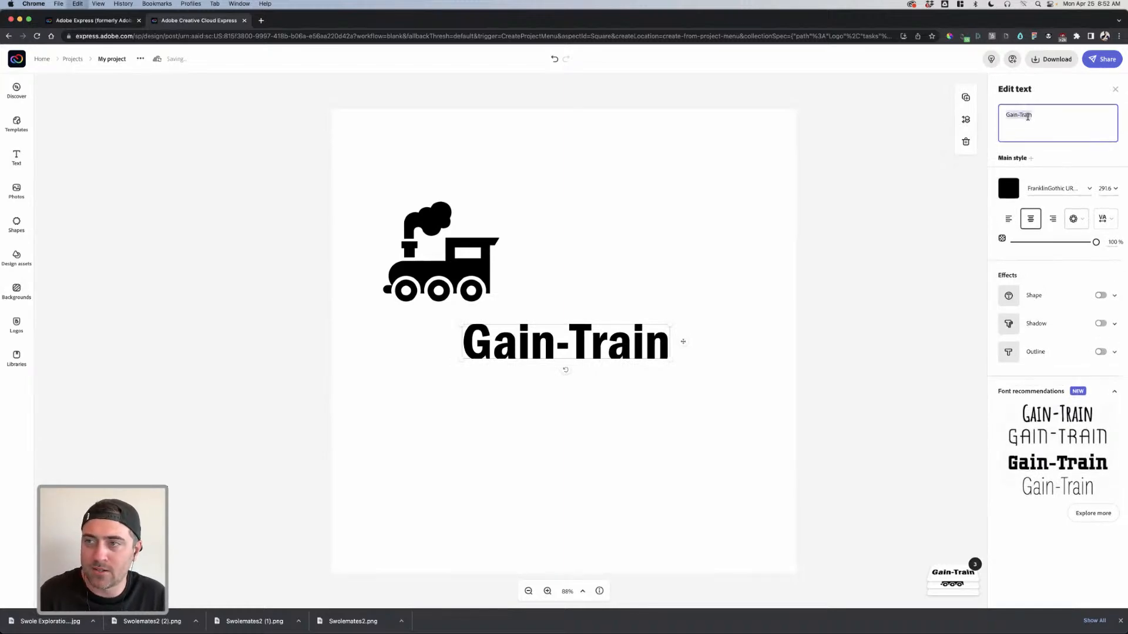
type("Ga")
key("BackSpace")
type("AIN- TRAIN")
key("BackSpace")
key("BackSpace")
key("BackSpace")
type("RAIN")
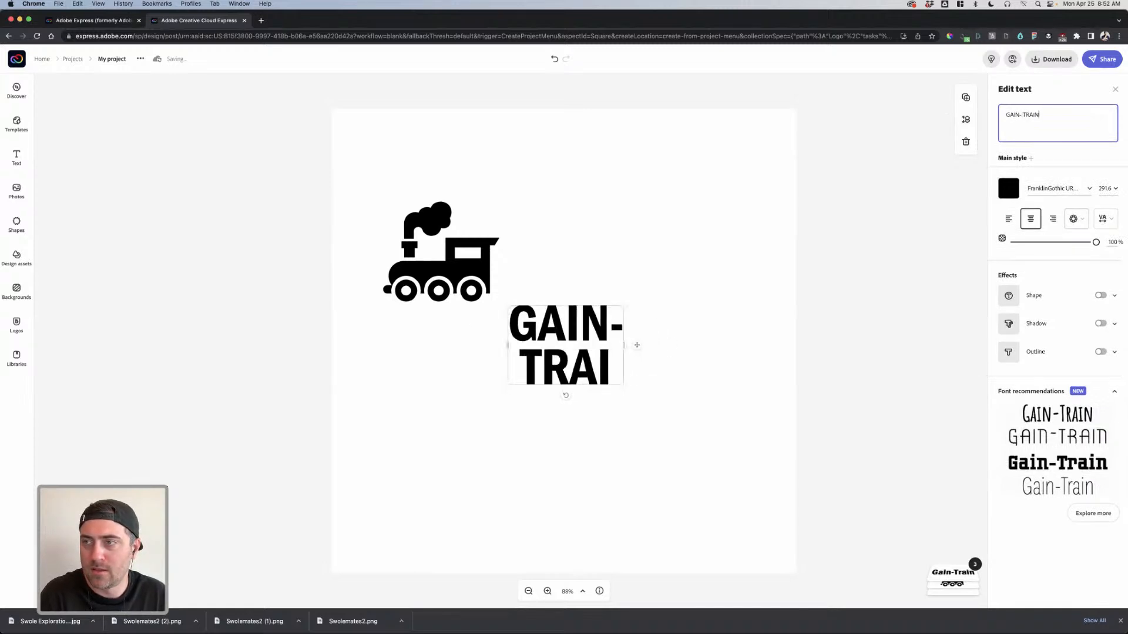
Step: Widen the "GAIN- TRAIN" text box so the words fit on one line and place it directly right of the locomotive
left_click(625, 345)
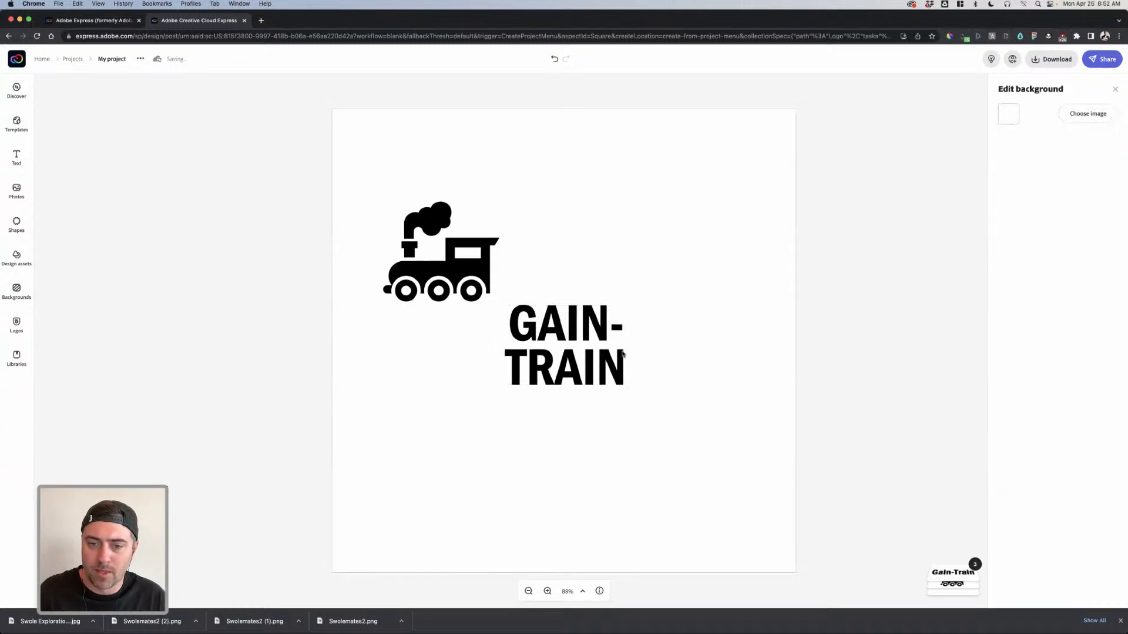
left_click(620, 342)
left_click_drag(627, 345, 744, 342)
left_click_drag(626, 385, 702, 275)
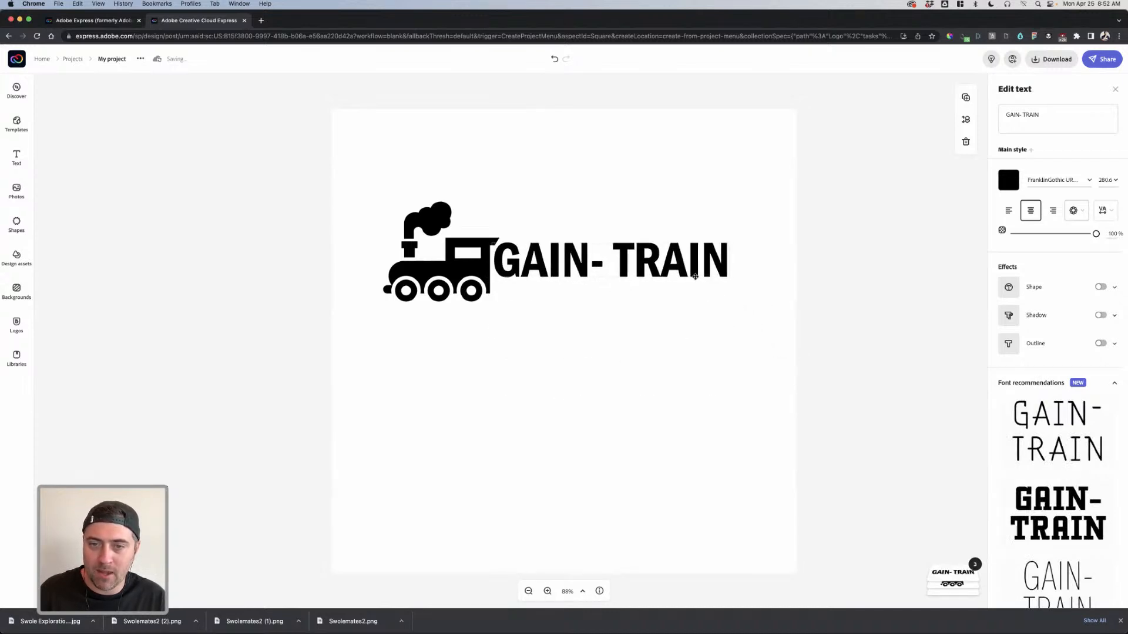
left_click(585, 317)
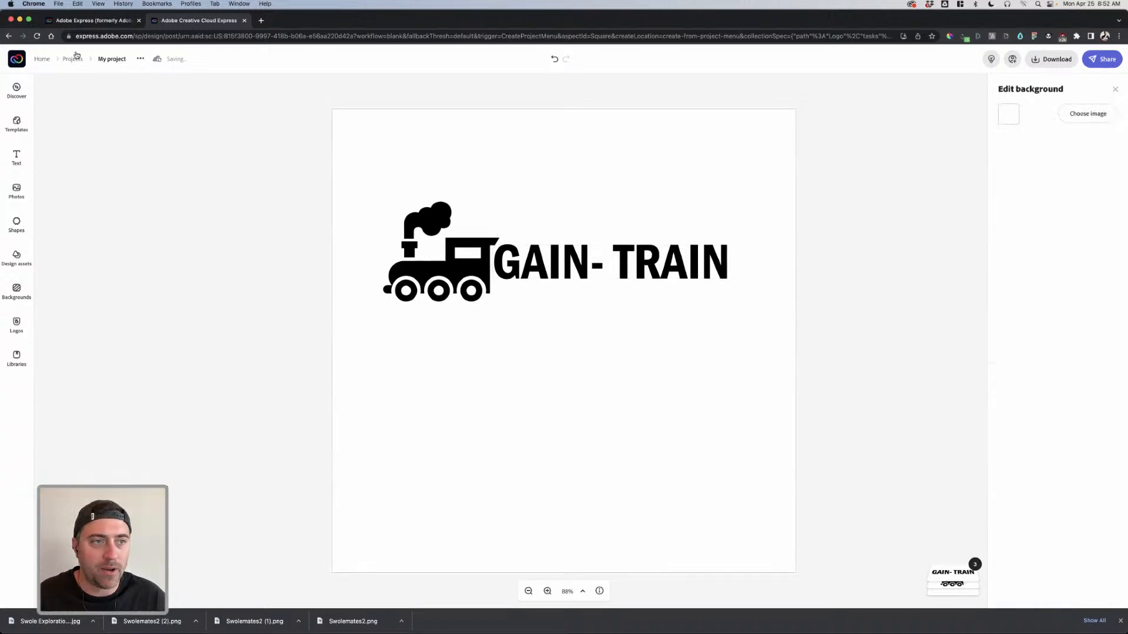
Step: Search the shapes for "rectangle" and add the filled basic rectangle to the canvas below the "GAIN- TRAIN" text
left_click(17, 224)
left_click(84, 114)
key("super+a")
type("re")
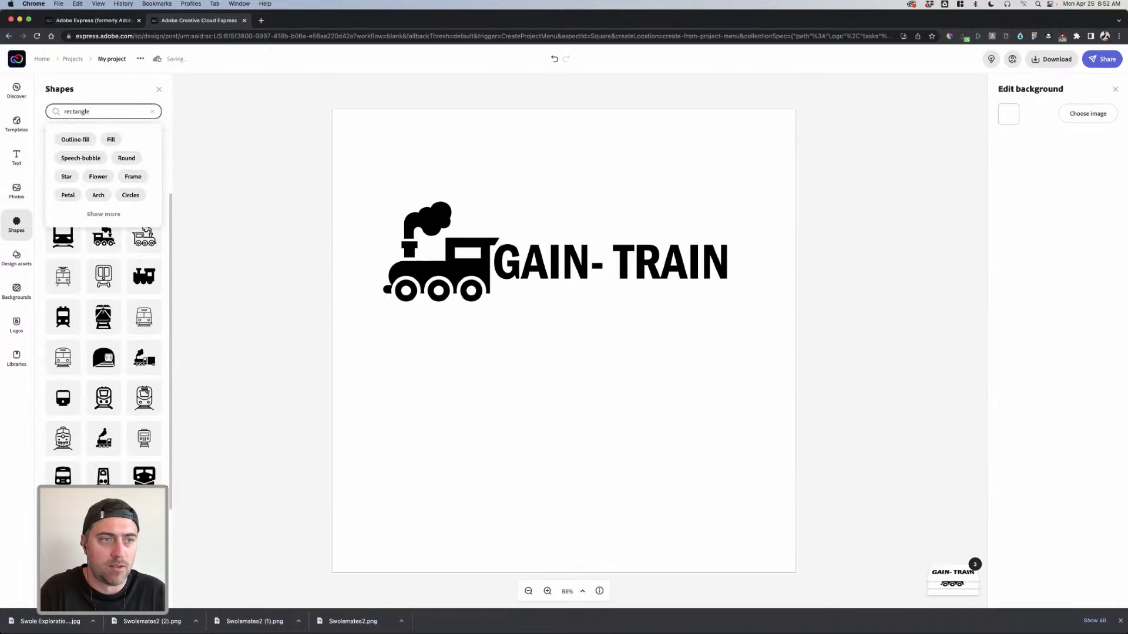
type("ctangle")
key("Return")
left_click_drag(62, 170, 545, 319)
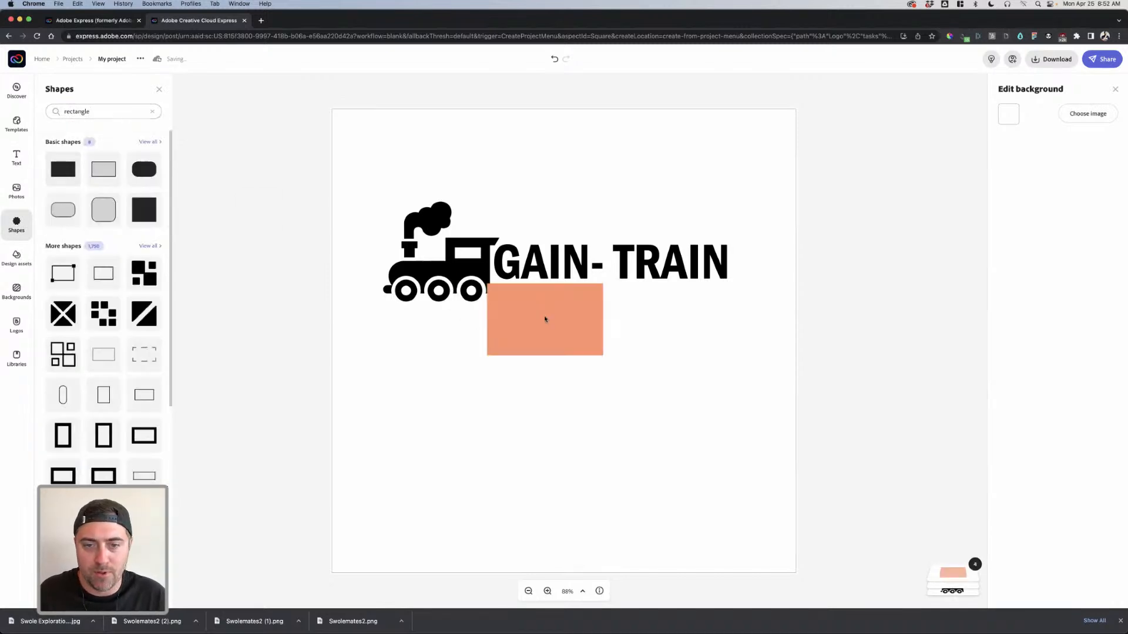
Step: Fill the rectangle with black and reshape it into a thin bar running under the full width of the "GAIN- TRAIN" text
left_click(1008, 142)
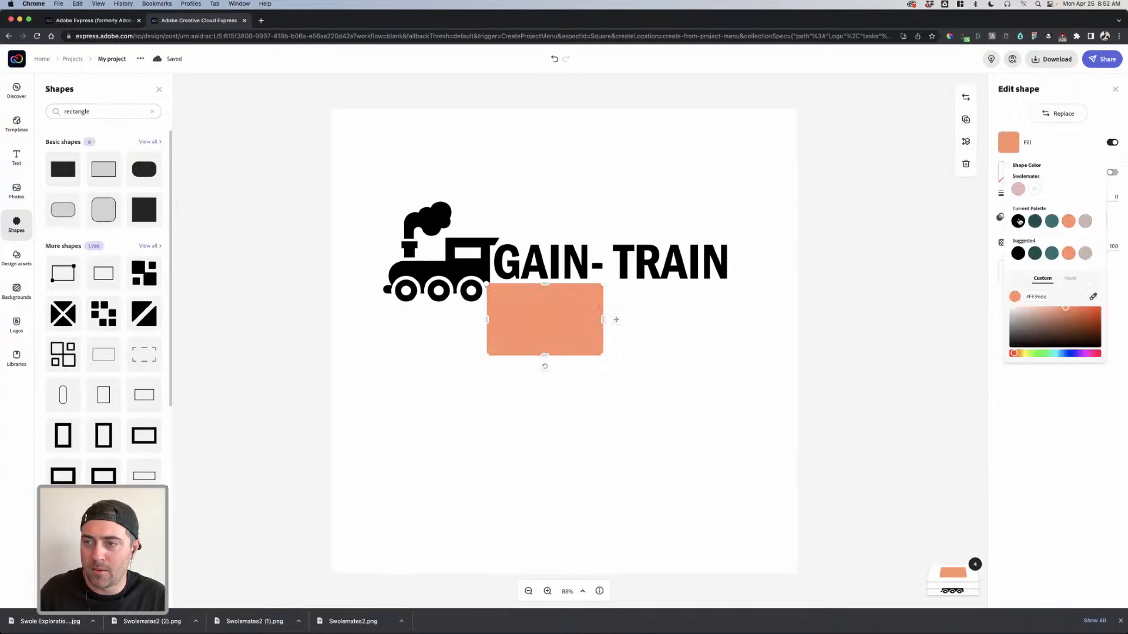
left_click(1019, 220)
left_click_drag(539, 338, 728, 286)
left_click(546, 342)
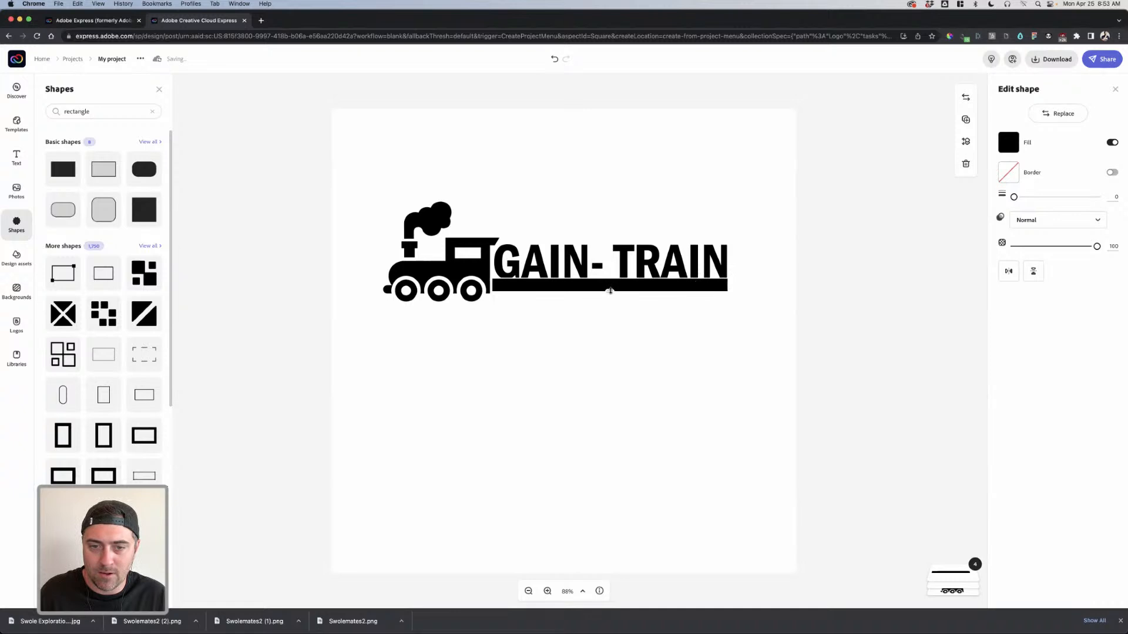
left_click(684, 319)
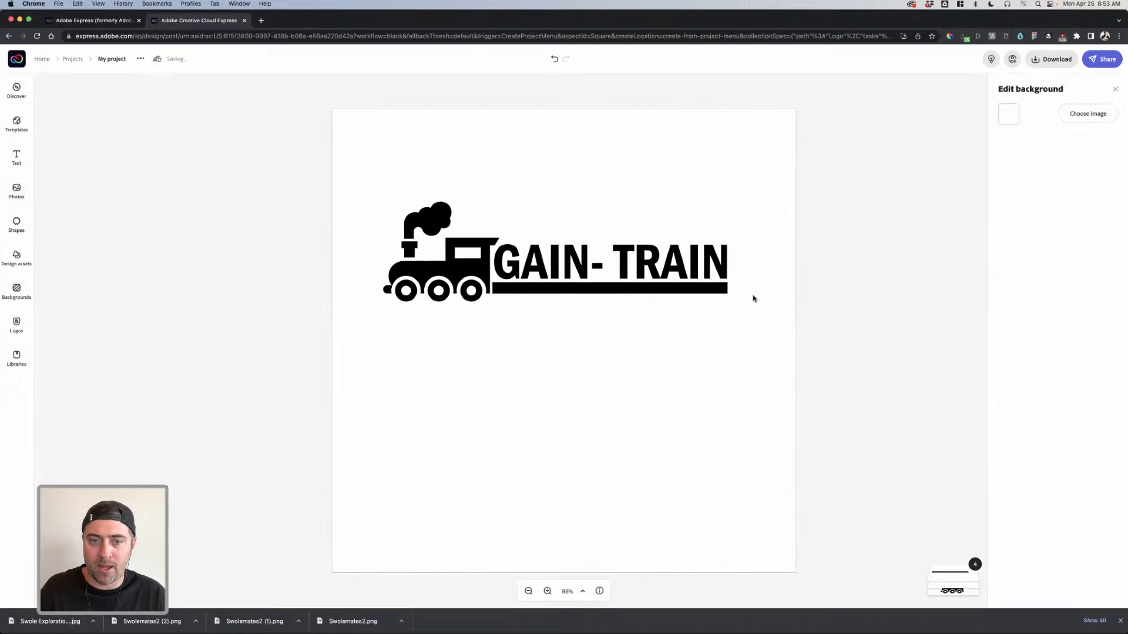
Step: Select the locomotive, text and bar together and move the whole logo to the middle of the canvas
left_click(498, 267)
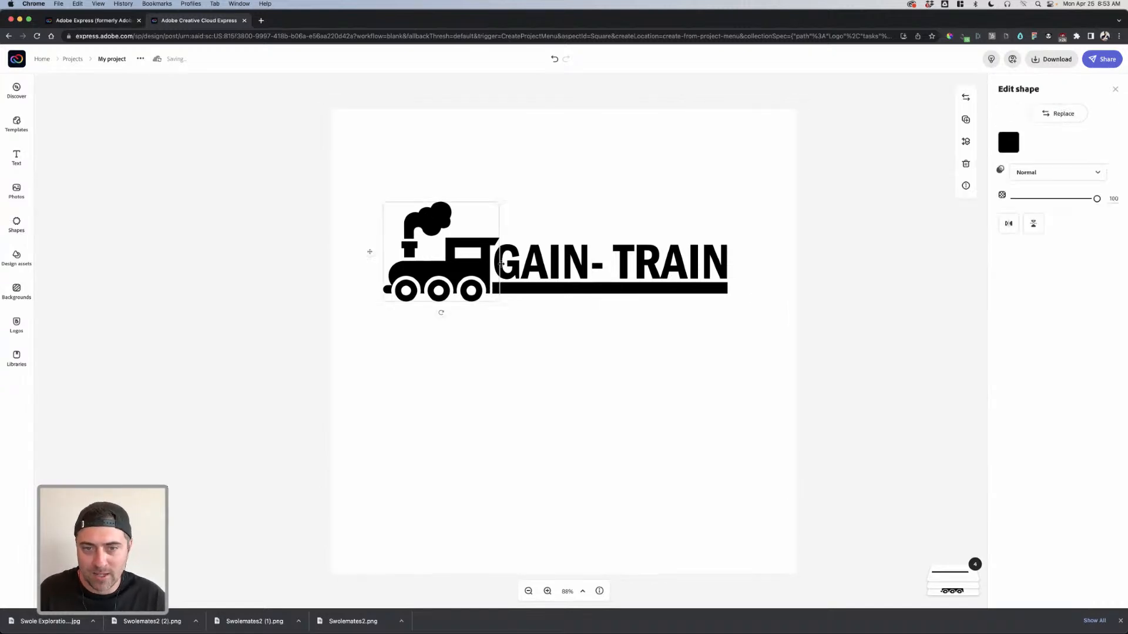
left_click(562, 289, "shift")
left_click_drag(554, 276, 586, 344)
left_click(779, 312)
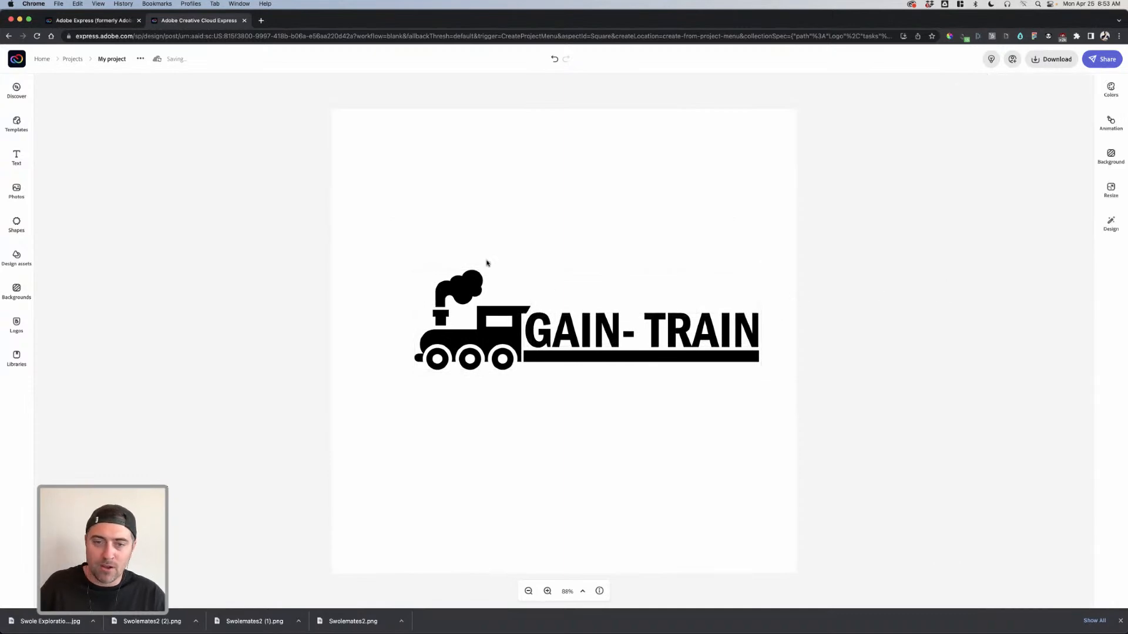
left_click_drag(430, 248, 685, 396)
left_click_drag(690, 344, 671, 342)
left_click(826, 319)
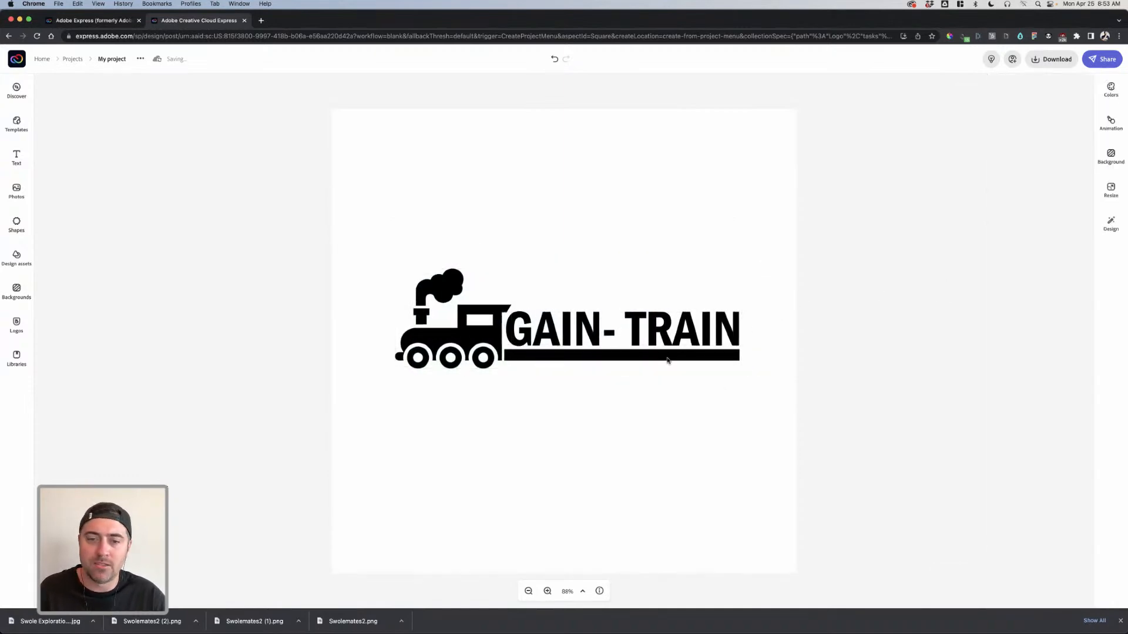
Step: Remove the space after the hyphen so the logo text reads "GAIN-TRAIN"
left_click(620, 379)
left_click(627, 328)
double_click(624, 328)
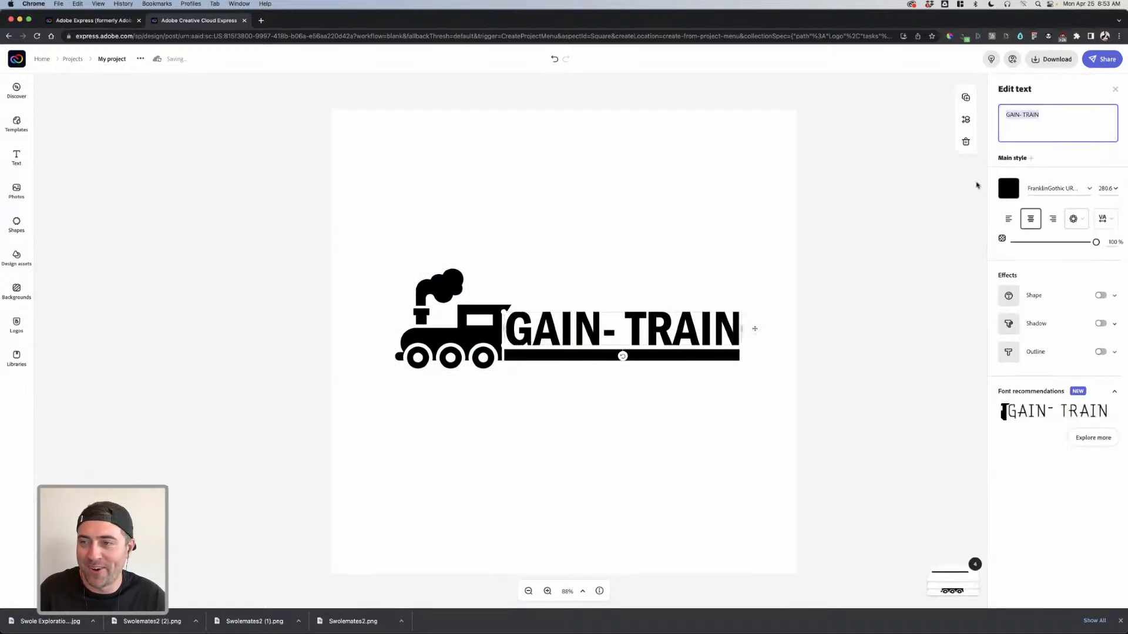
left_click(1023, 113)
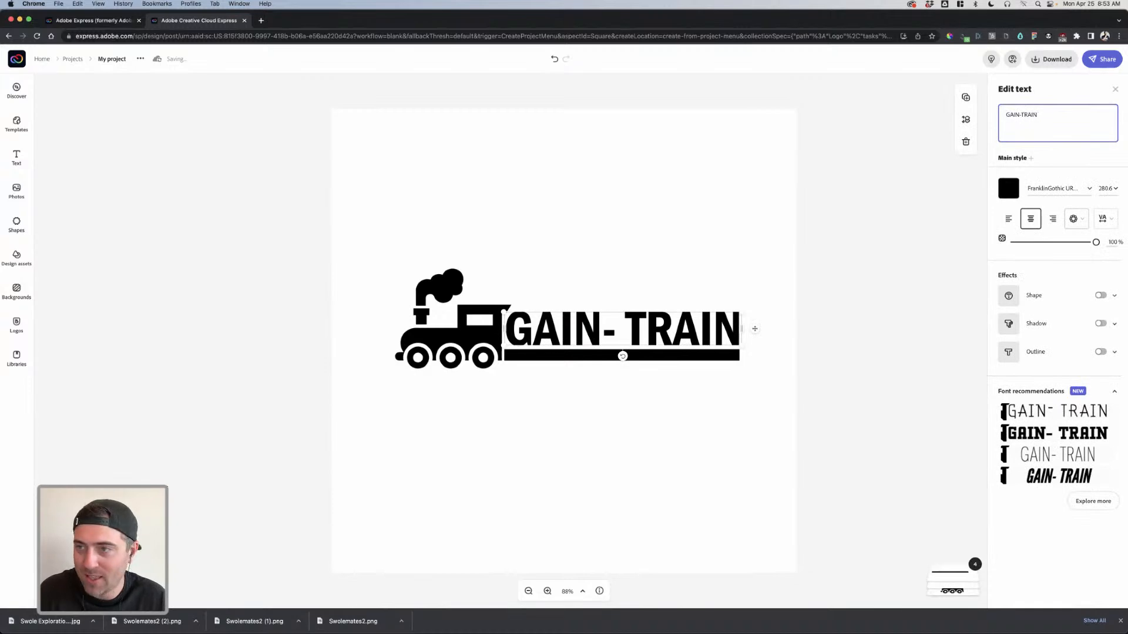
left_click(752, 393)
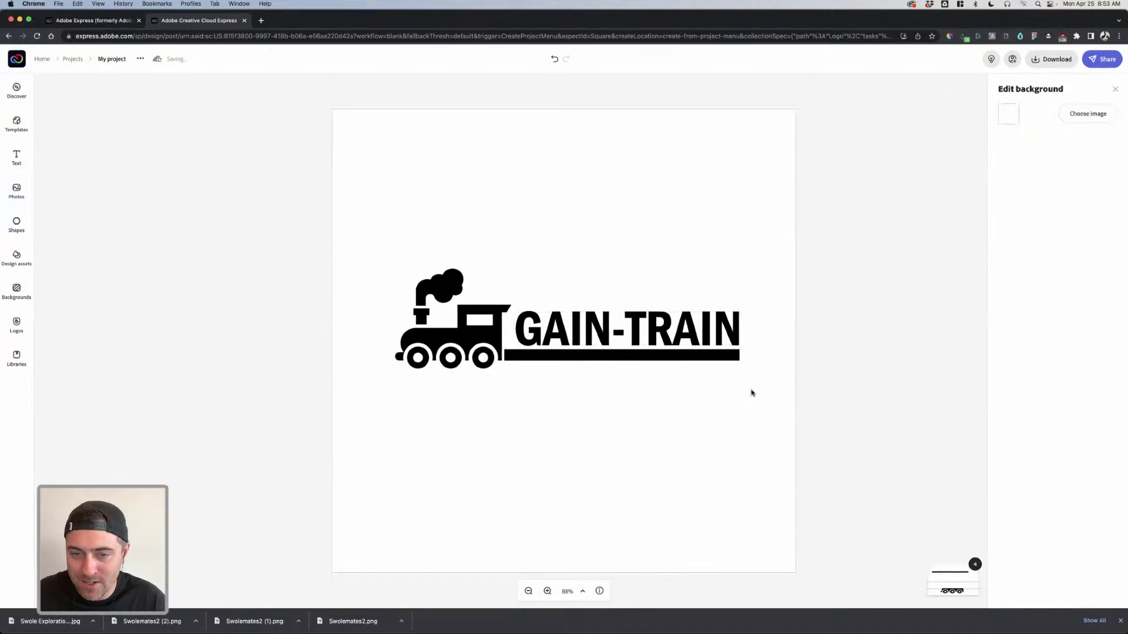
Step: Enlarge the "GAIN-TRAIN" text to size 292.7 so it spans the bar's width, and raise it slightly to leave a gap above the bar
left_click(678, 338)
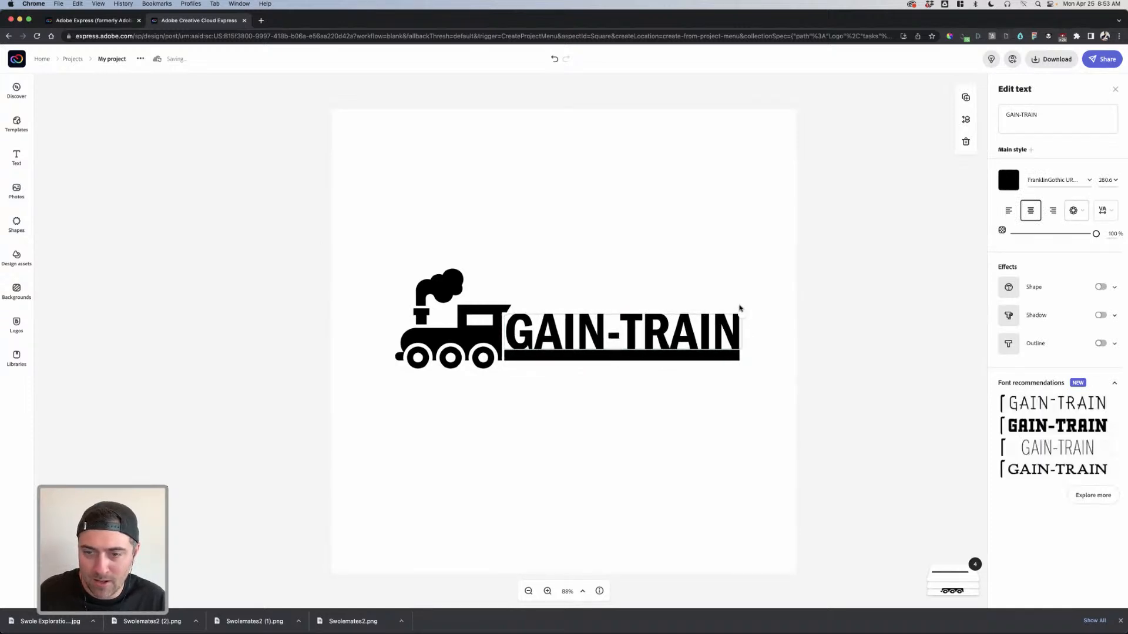
left_click(777, 313)
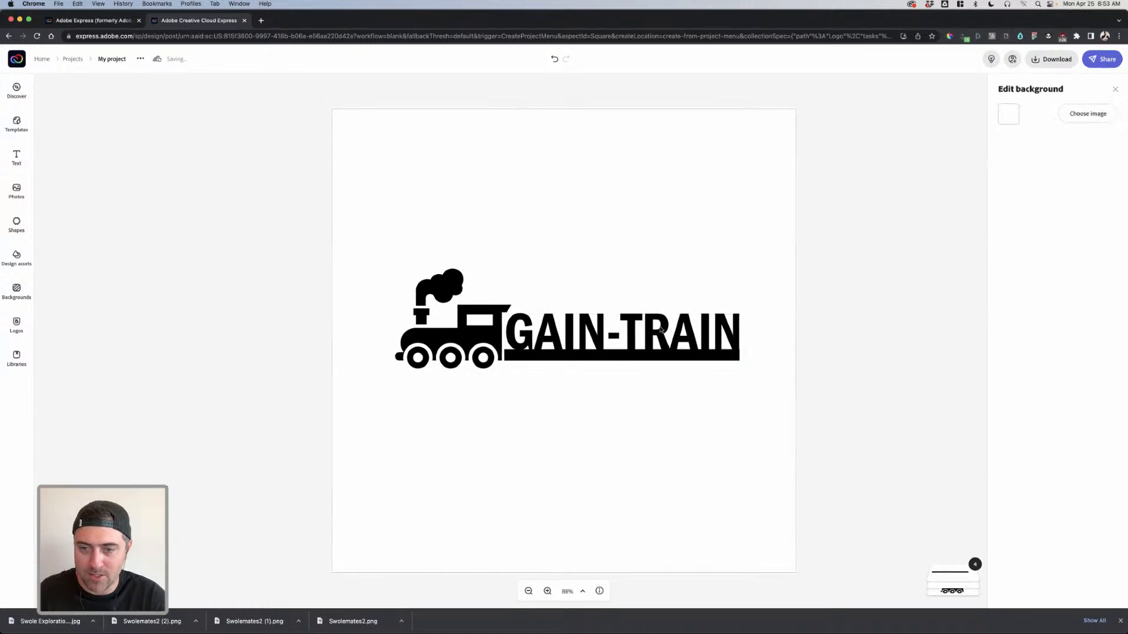
left_click(660, 330)
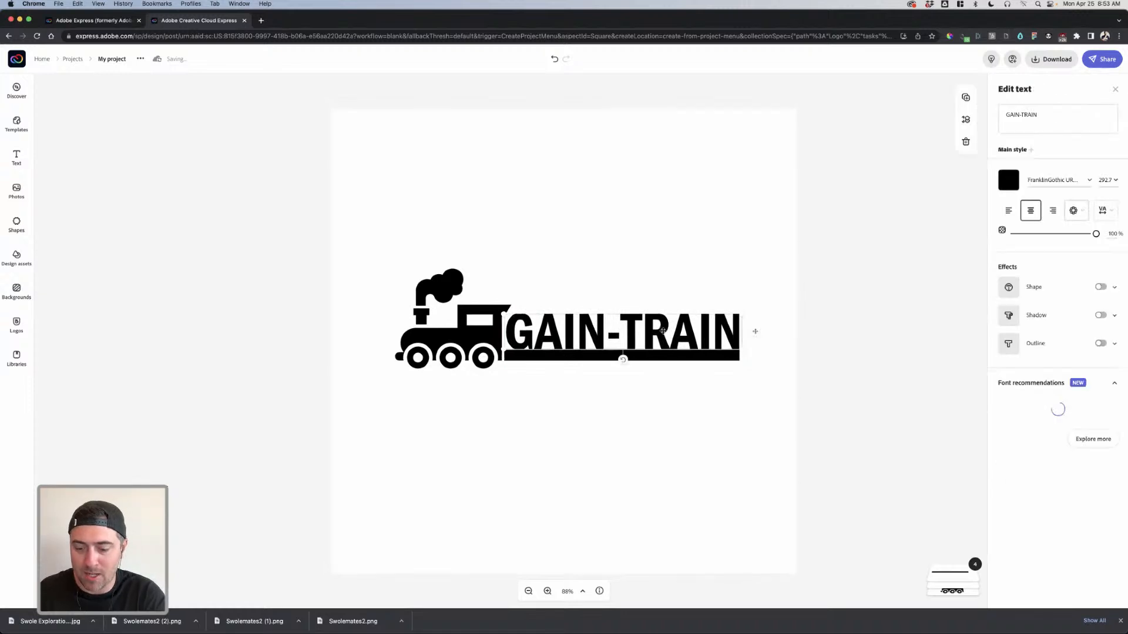
left_click(685, 399)
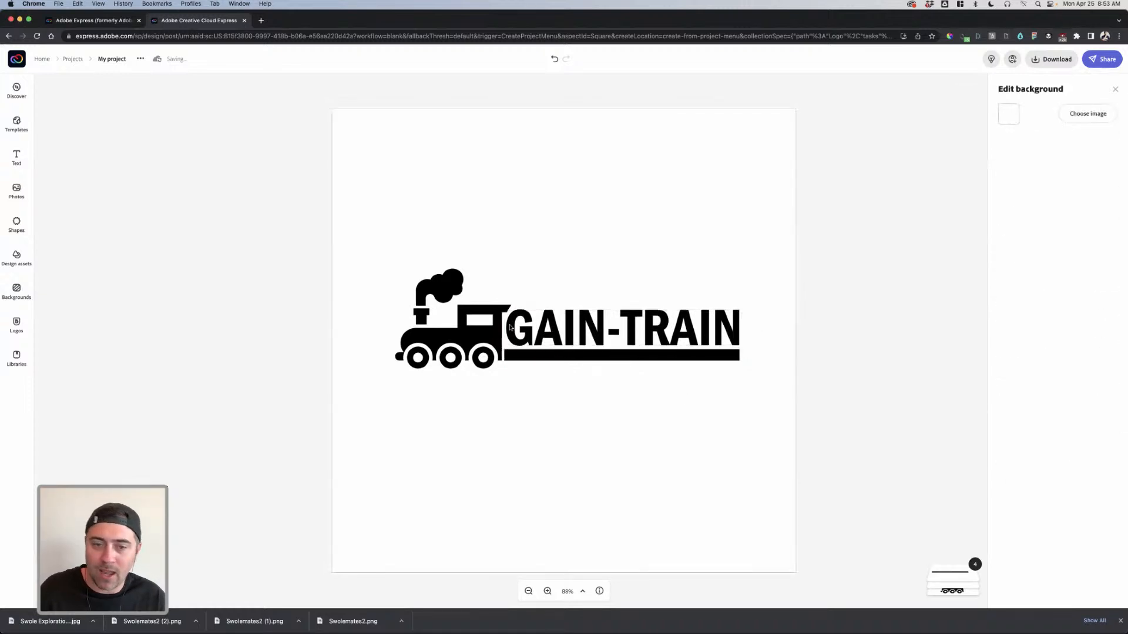
Step: Examine the spacing between the locomotive, text and bar up close and dismiss the browser's downloads bar
scroll(507, 326, "up", 5)
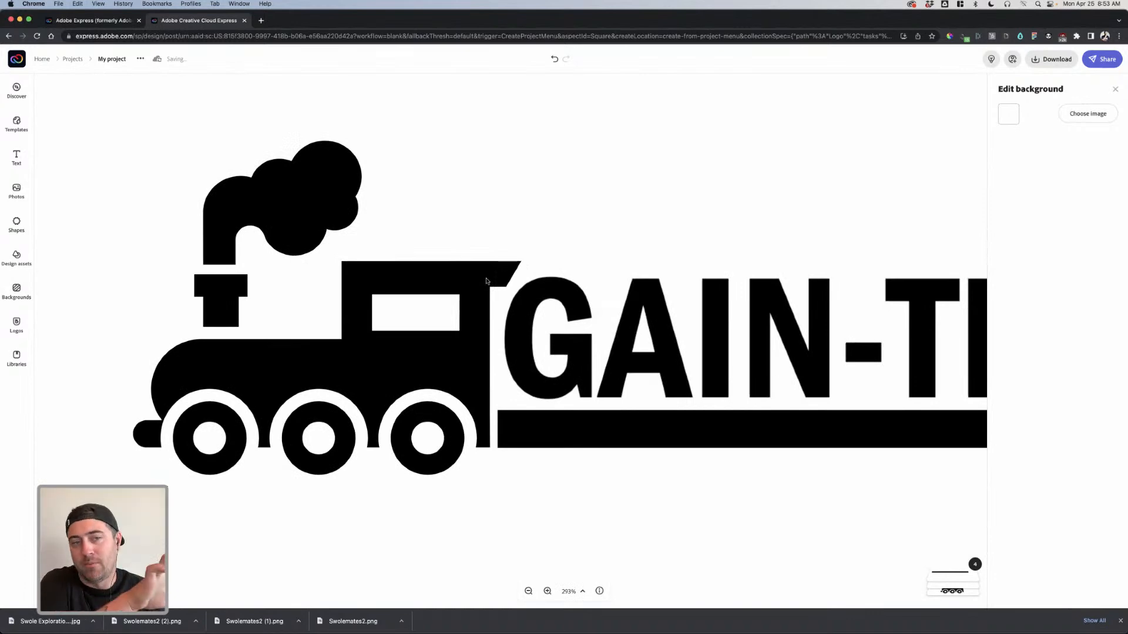
scroll(486, 282, "down", 3)
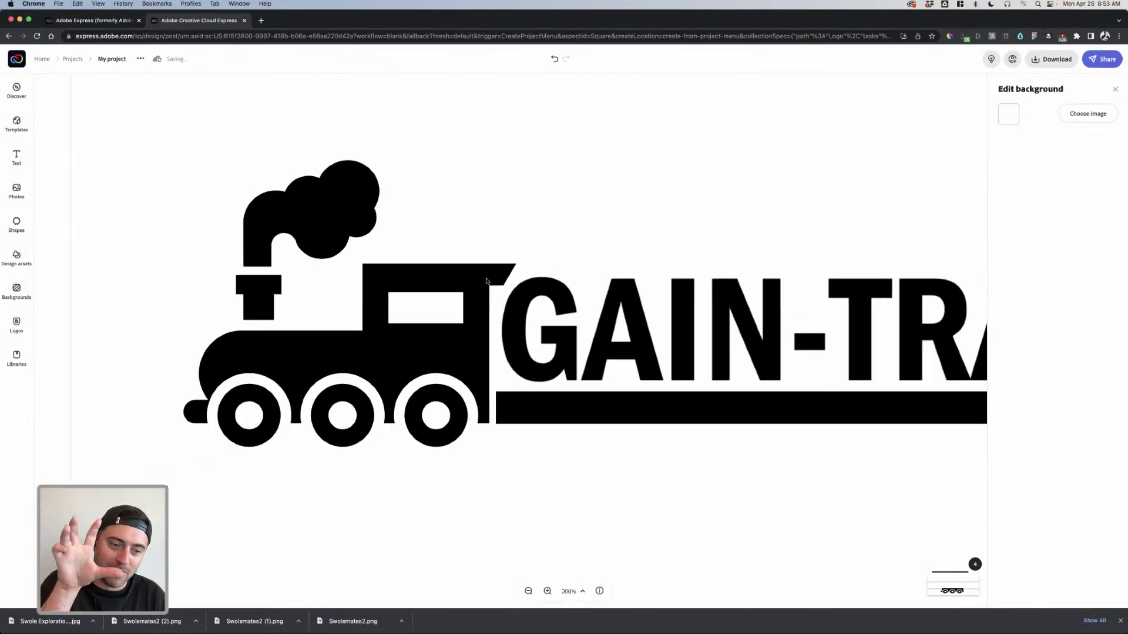
scroll(486, 281, "right", 3)
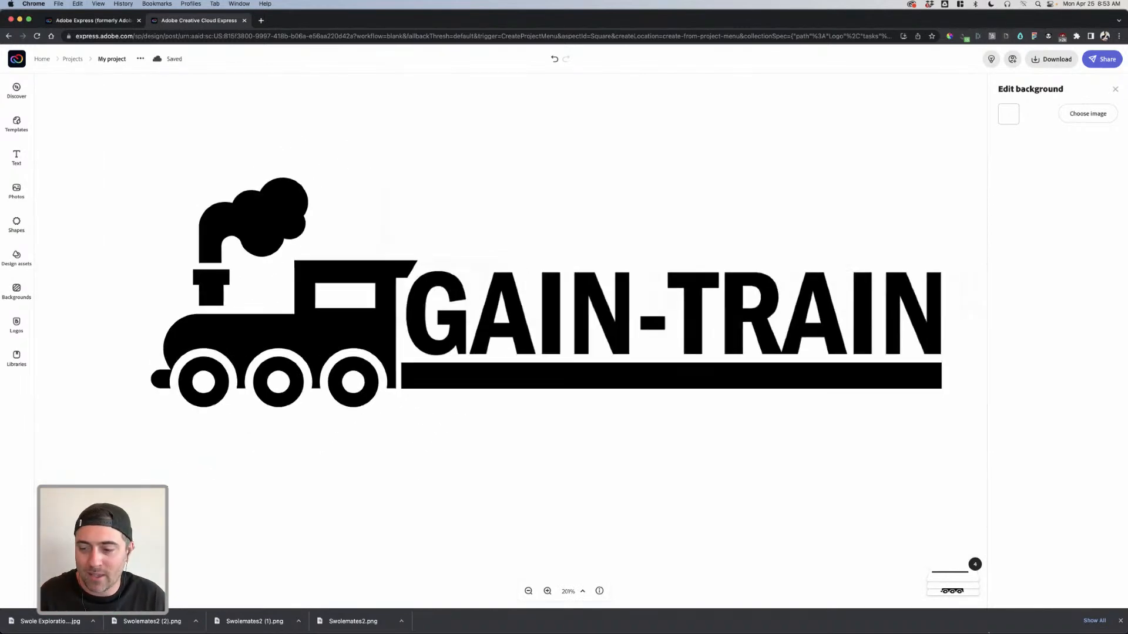
left_click(1120, 621)
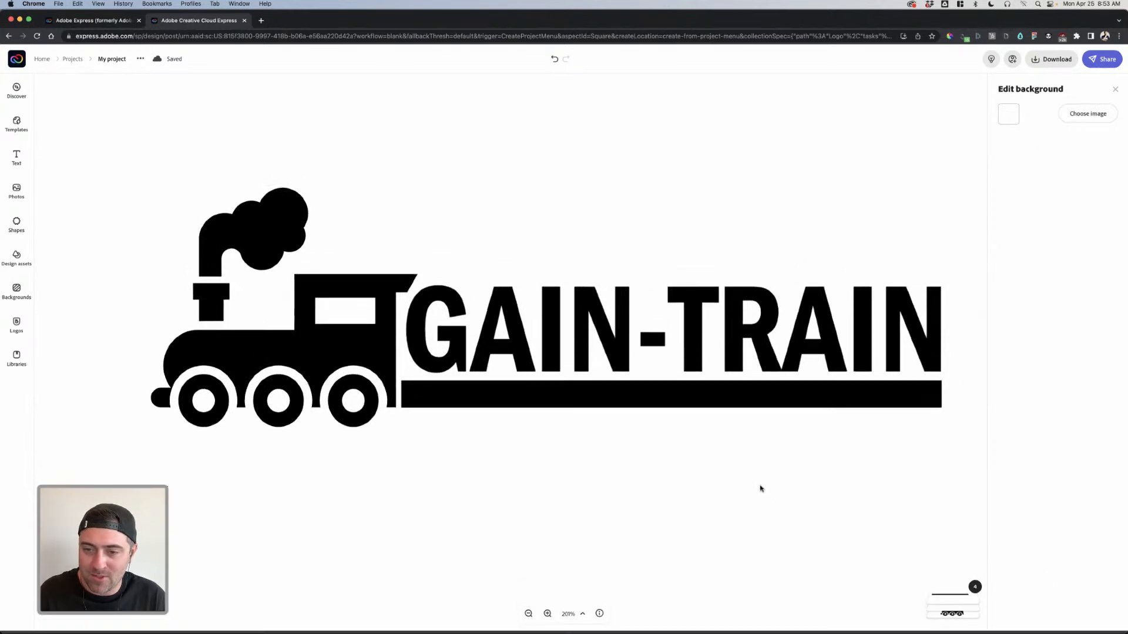
key("super+0")
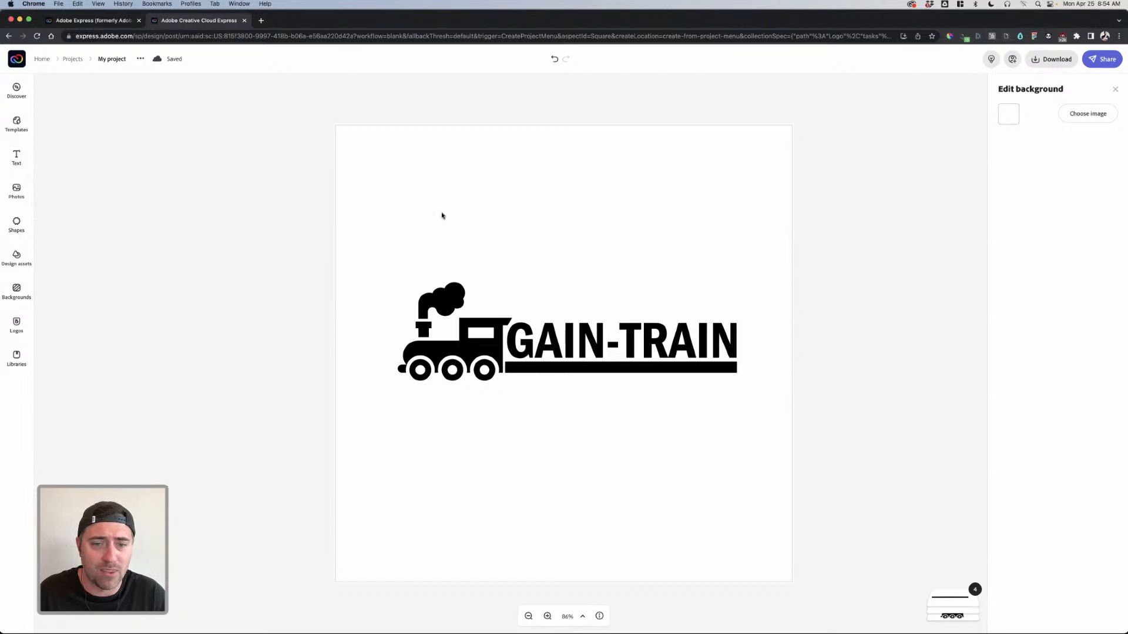
left_click(631, 345)
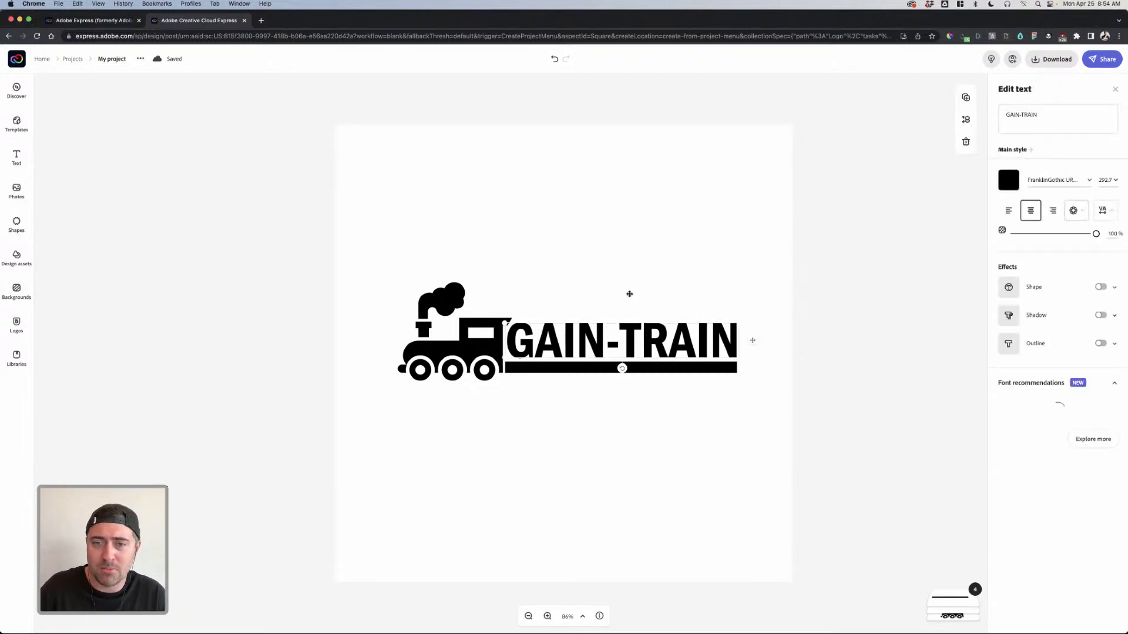
left_click_drag(631, 345, 631, 227)
key("super+z")
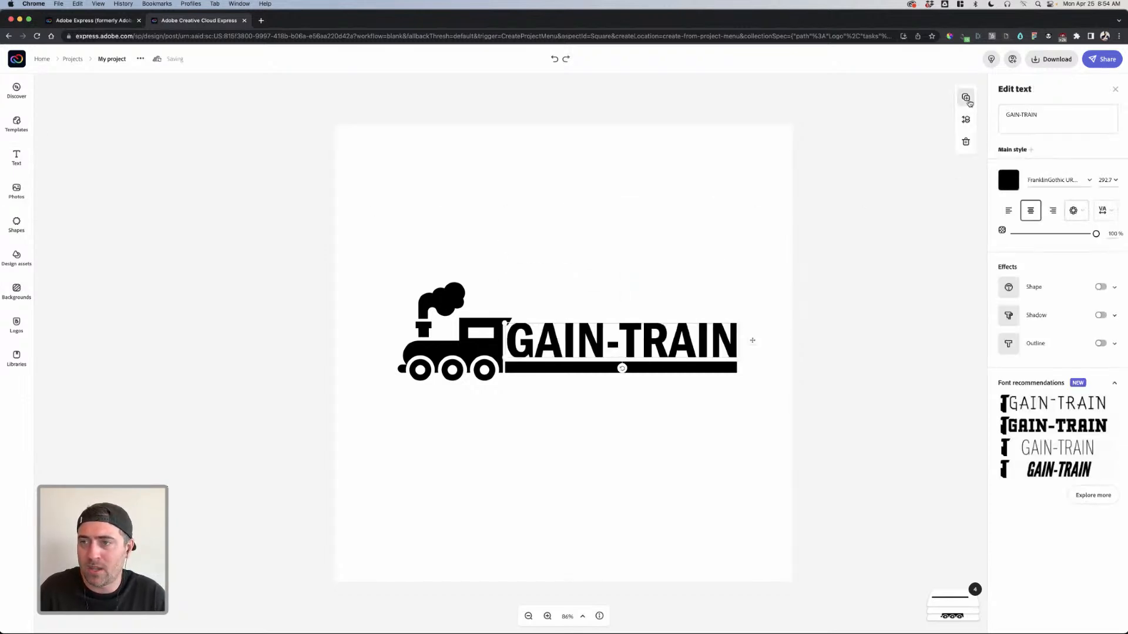
Step: Duplicate the "GAIN-TRAIN" text, place the copy above the logo and rewrite it on two lines as "Stacking plates" and "lifting weights"
left_click(966, 97)
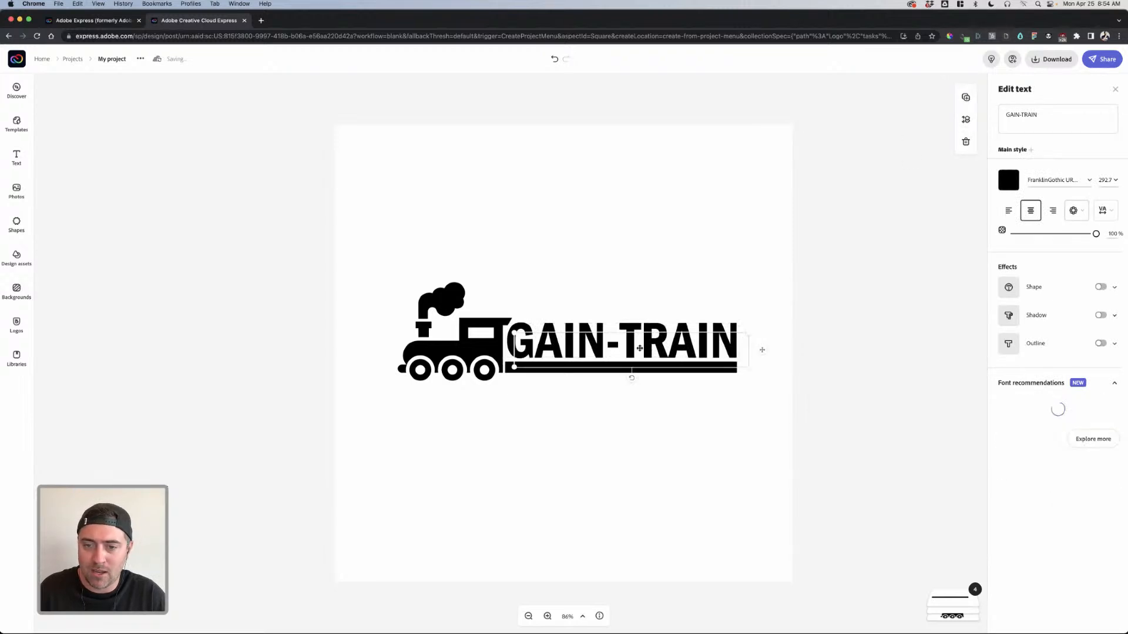
left_click_drag(645, 351, 610, 187)
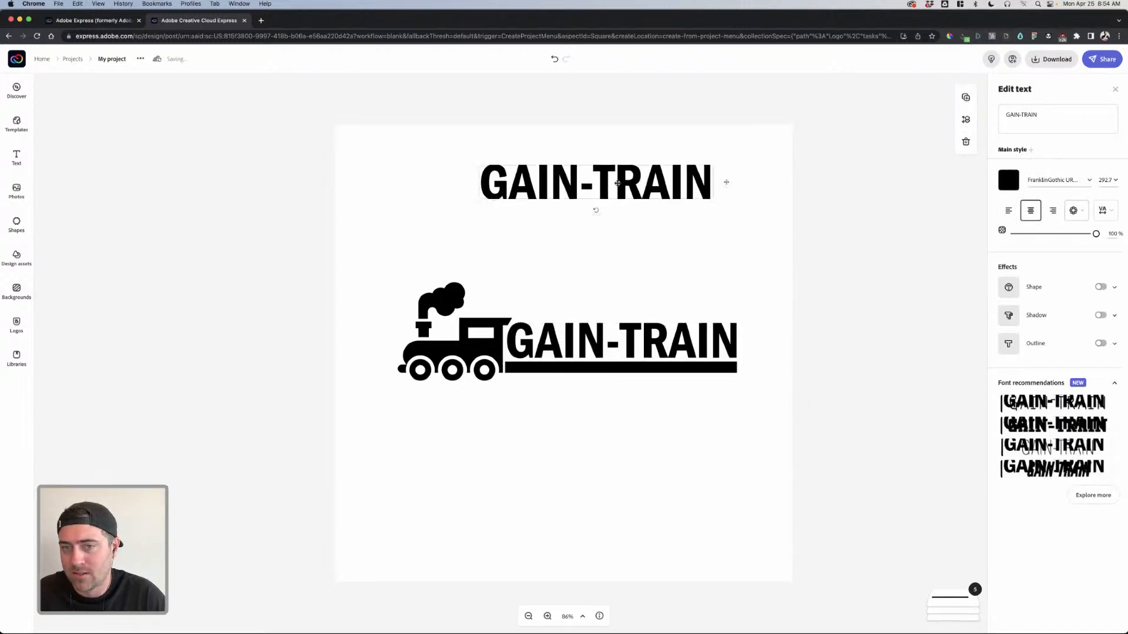
left_click(1019, 122)
type("Stack")
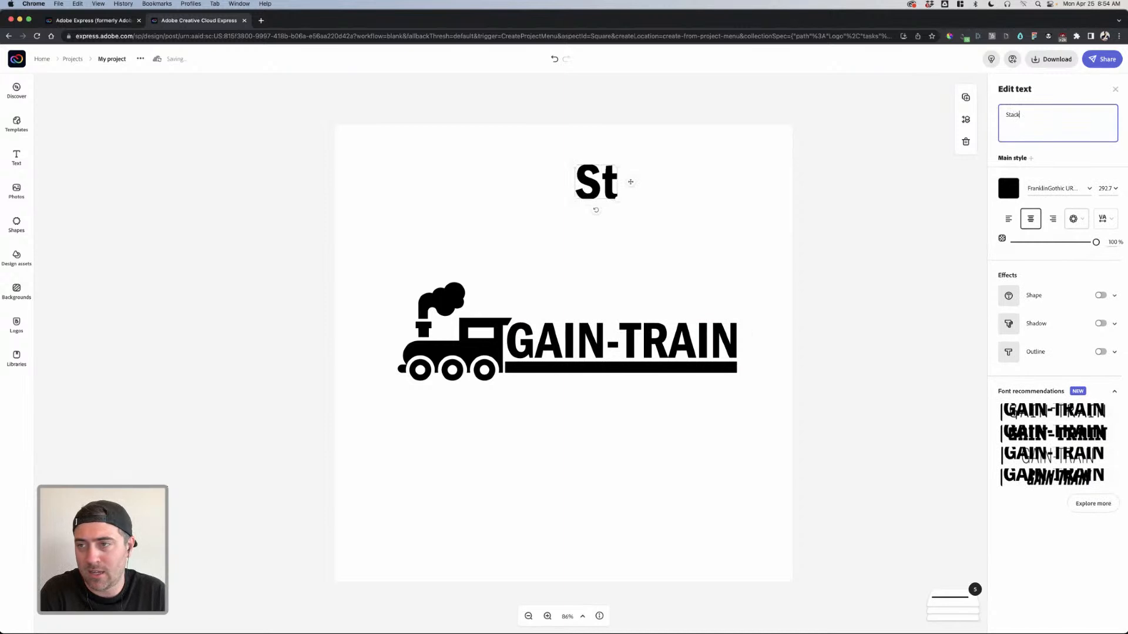
type("ing plates ")
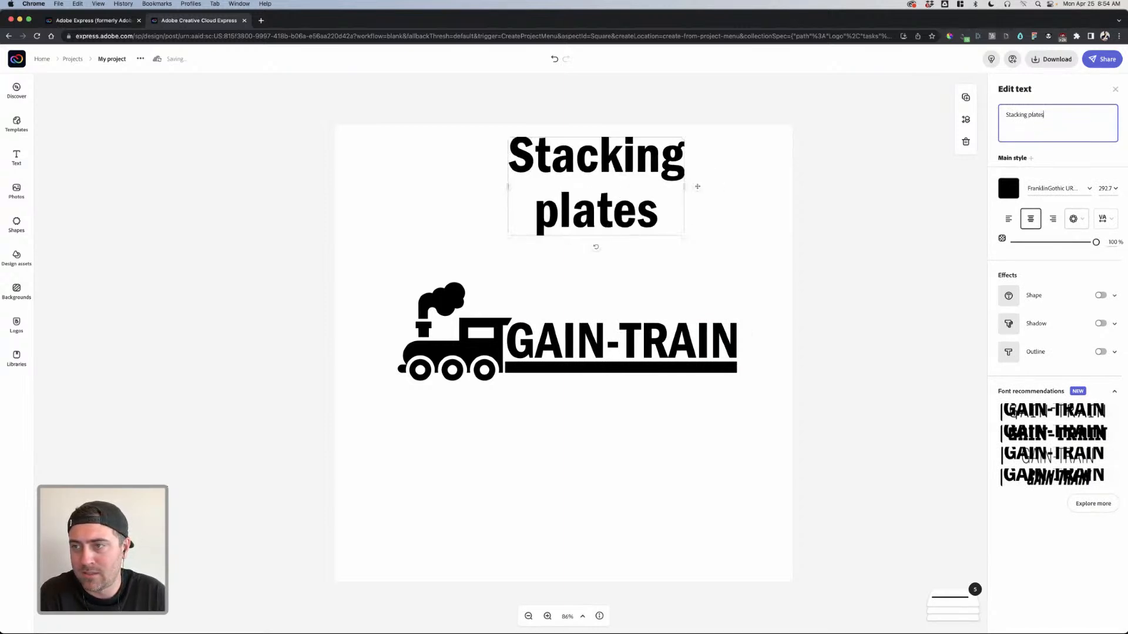
type("lifting we")
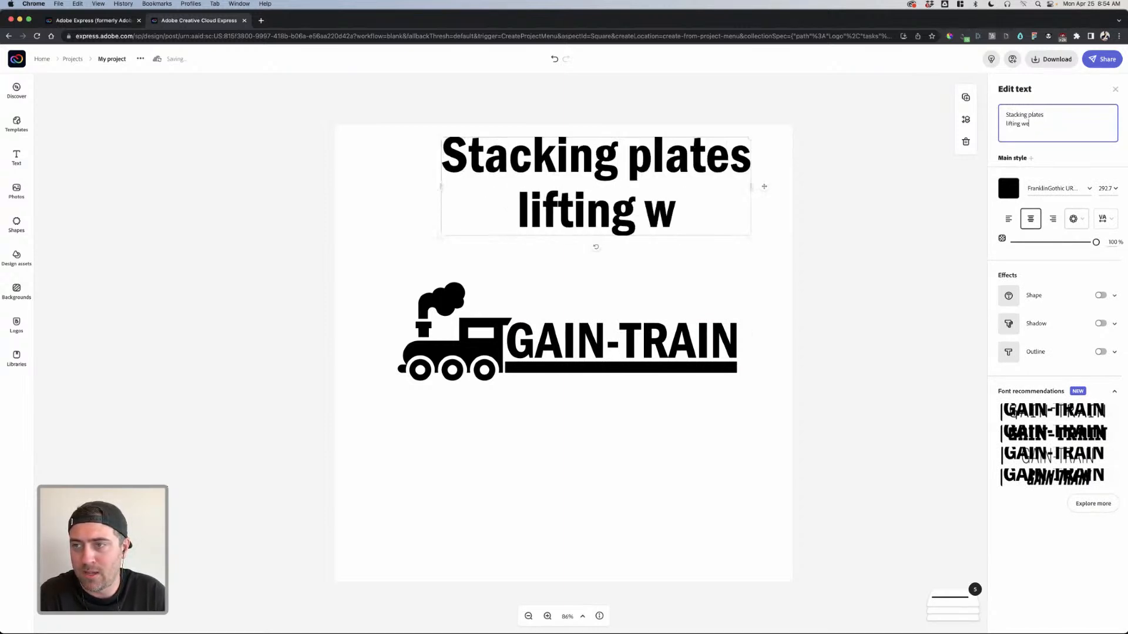
type("ights")
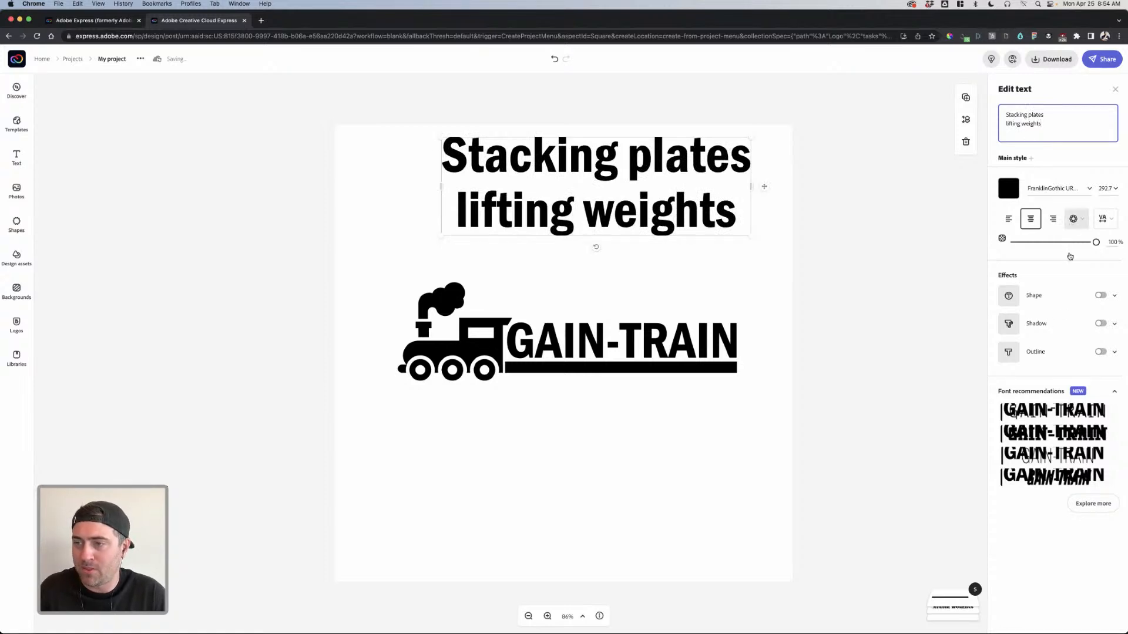
Step: Apply the first Magic layout to the "Stacking plates lifting weights" text, shrink it to about size 233 and centre it above the logo
left_click(1074, 223)
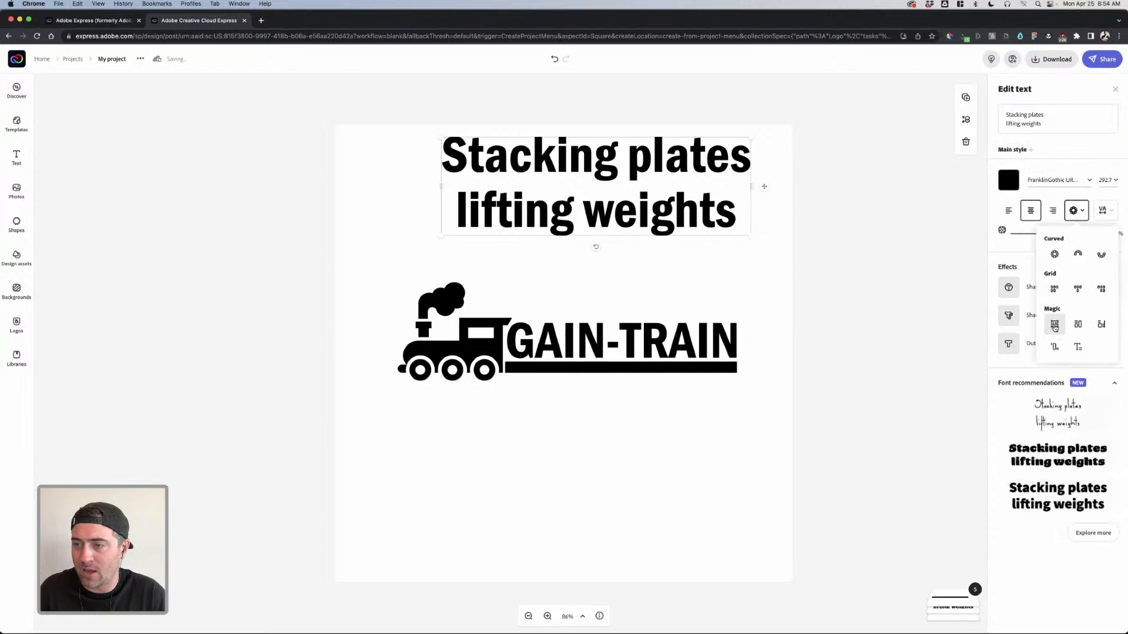
left_click(1054, 324)
left_click_drag(748, 217, 600, 254)
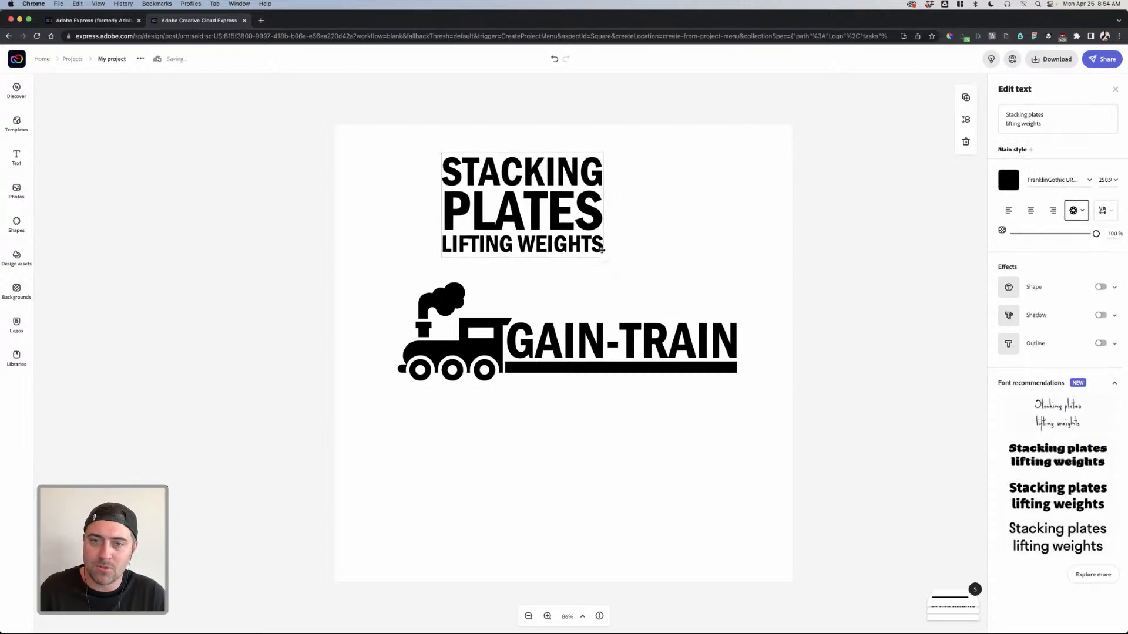
left_click_drag(566, 213, 615, 233)
left_click(755, 262)
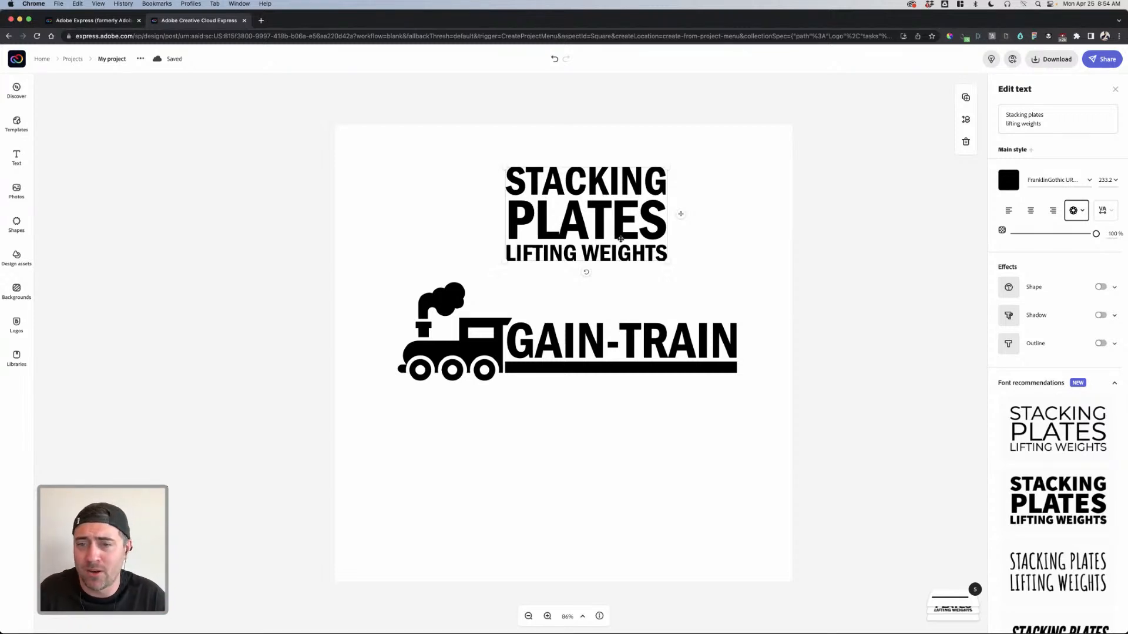
Step: Reshape the "Stacking plates lifting weights" text into a small four-line block and place it above the right end of the logo
left_click_drag(668, 263, 682, 241)
left_click(625, 249)
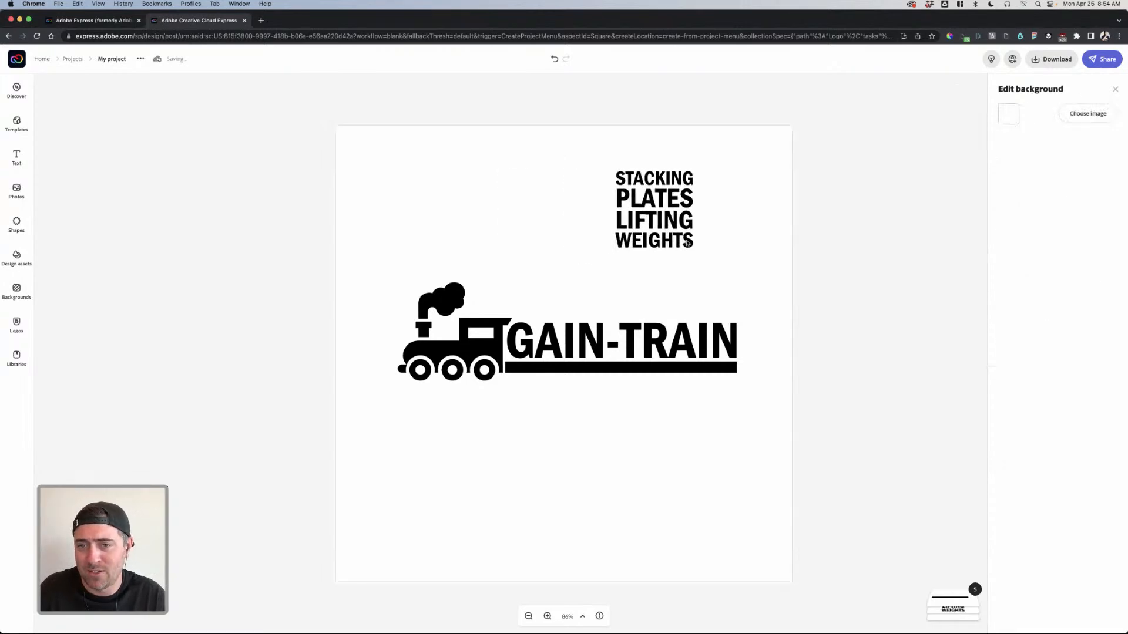
left_click(691, 245)
left_click(719, 254)
left_click_drag(676, 249, 717, 248)
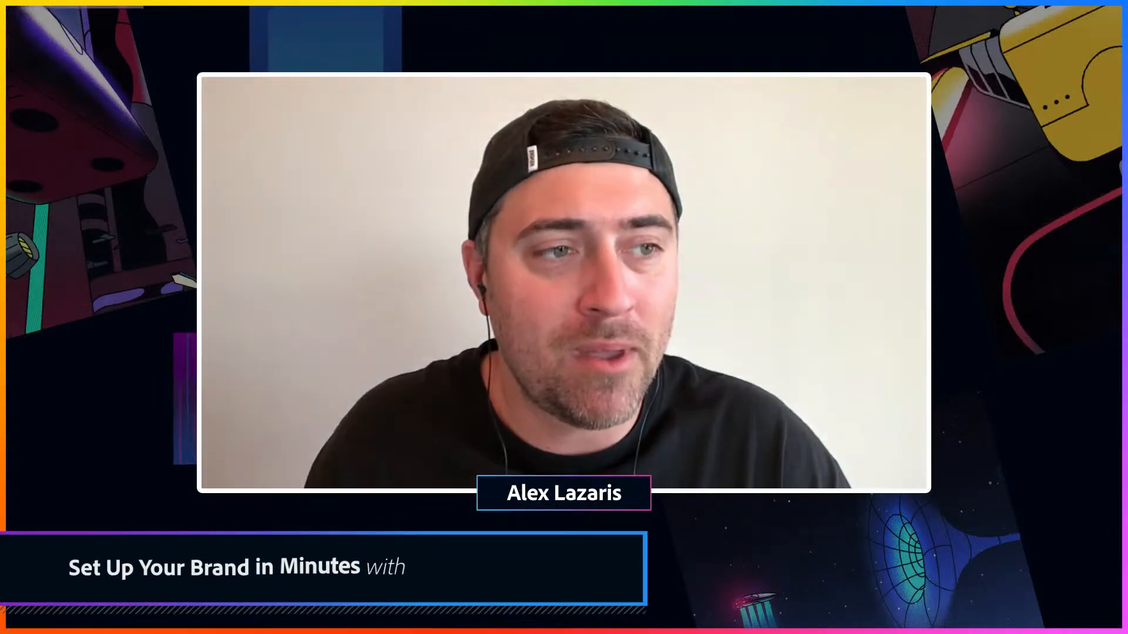